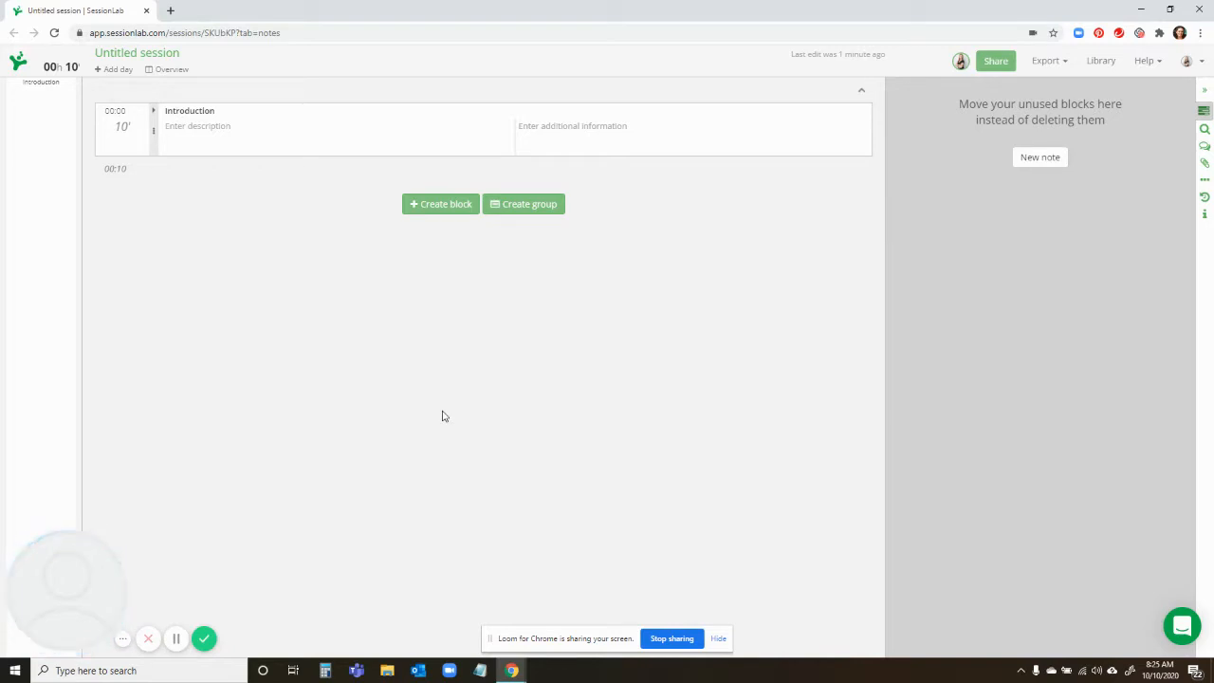
Look through the popular methods in the library of facilitation techniques and return to the untitled session
click(1102, 63)
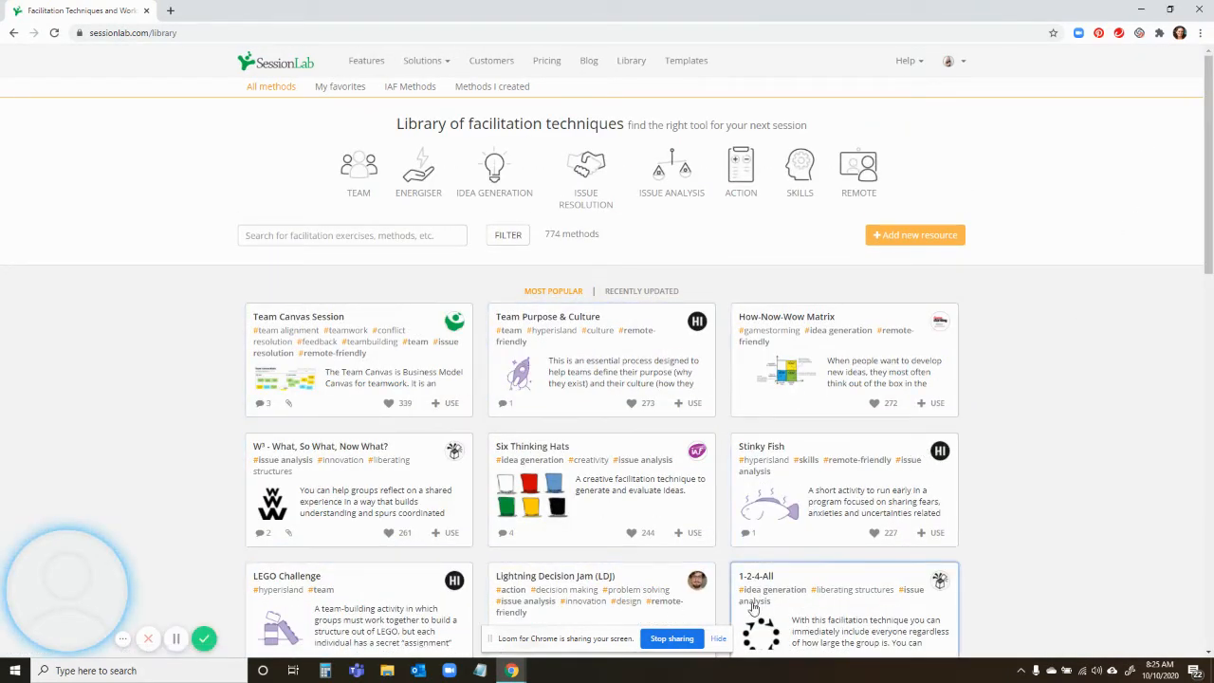
scroll(797, 581, down, 2)
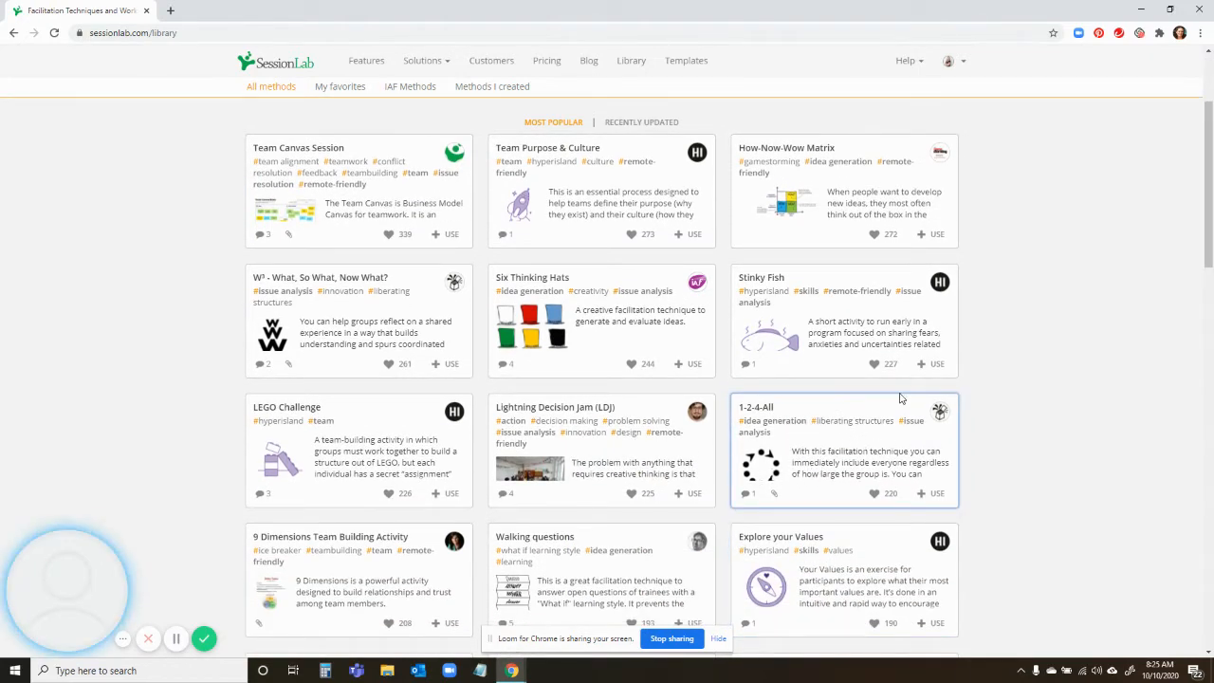
scroll(531, 447, up, 2)
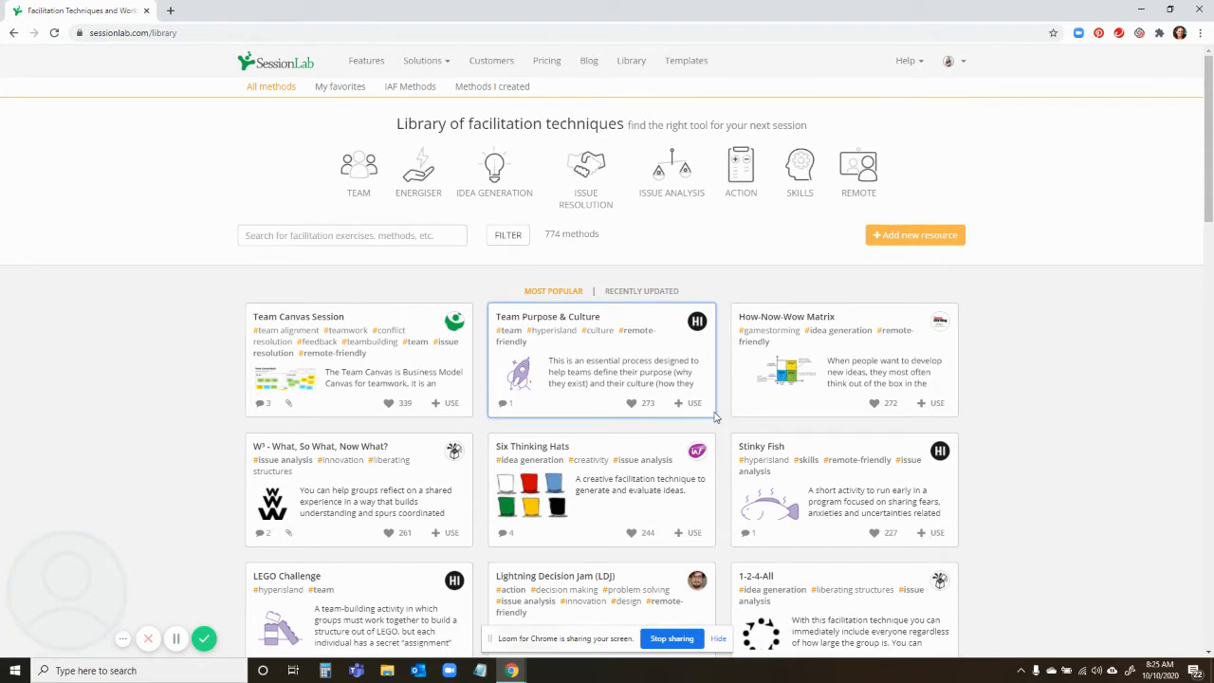
click(489, 190)
click(21, 33)
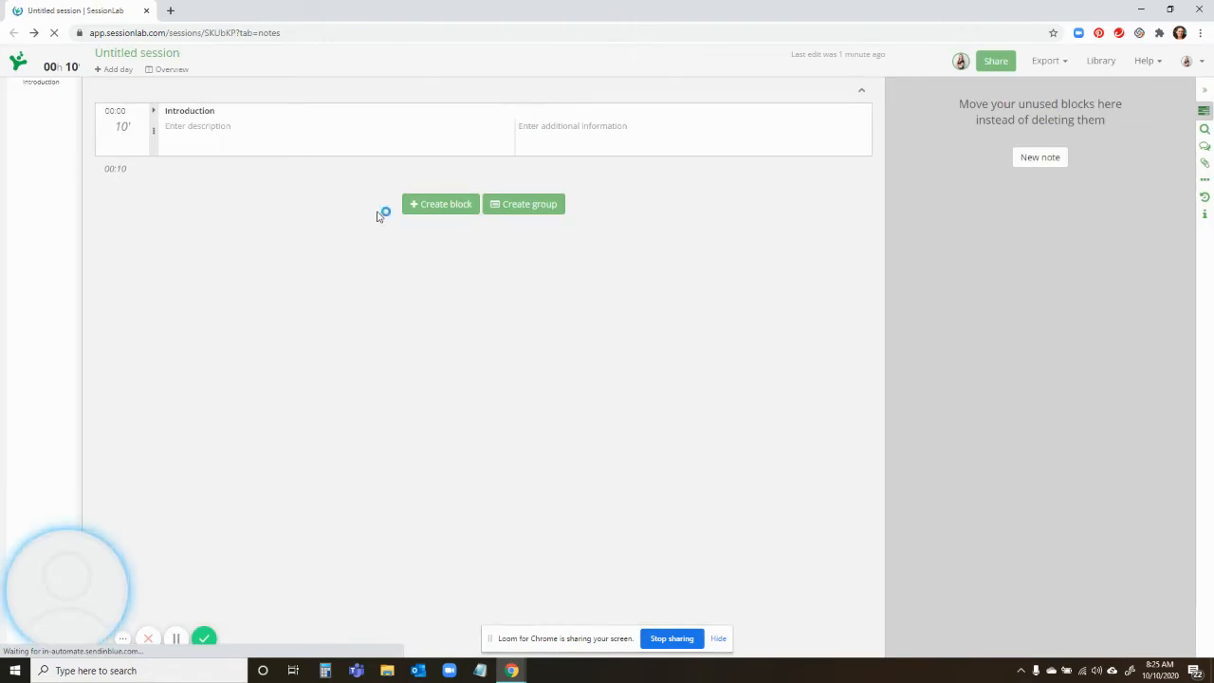
click(719, 638)
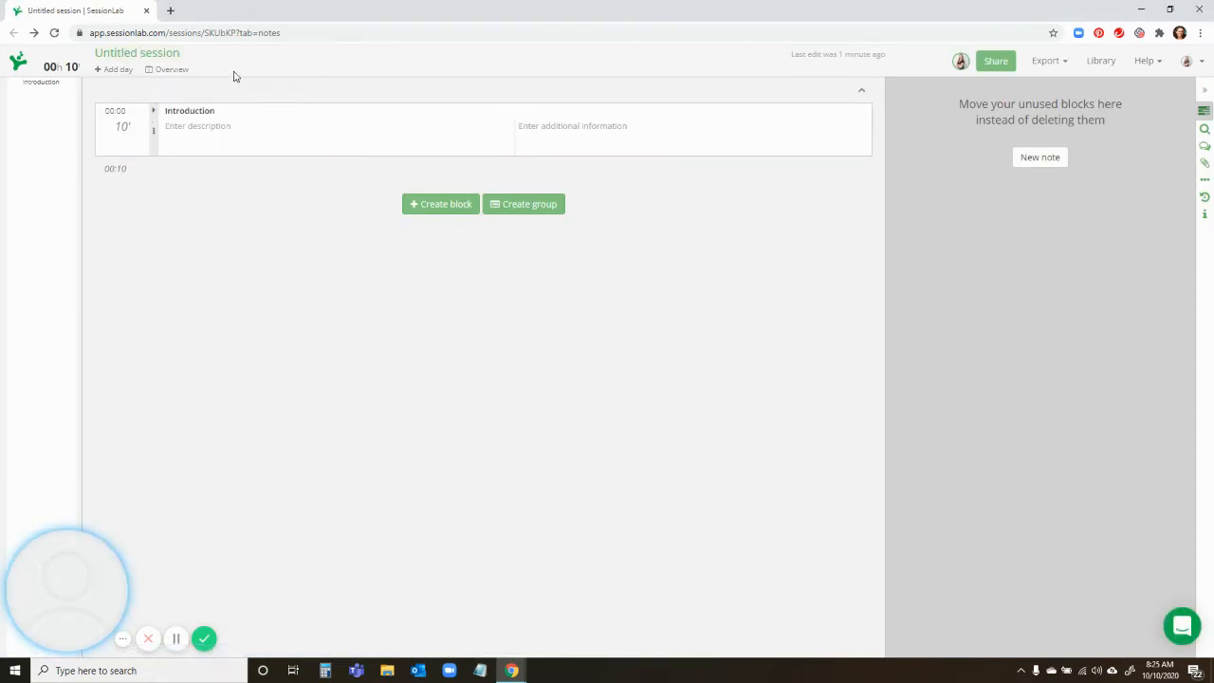
Rename the untitled session "MAFN: Strategic Communications (Powered by Mural)"
double_click(150, 53)
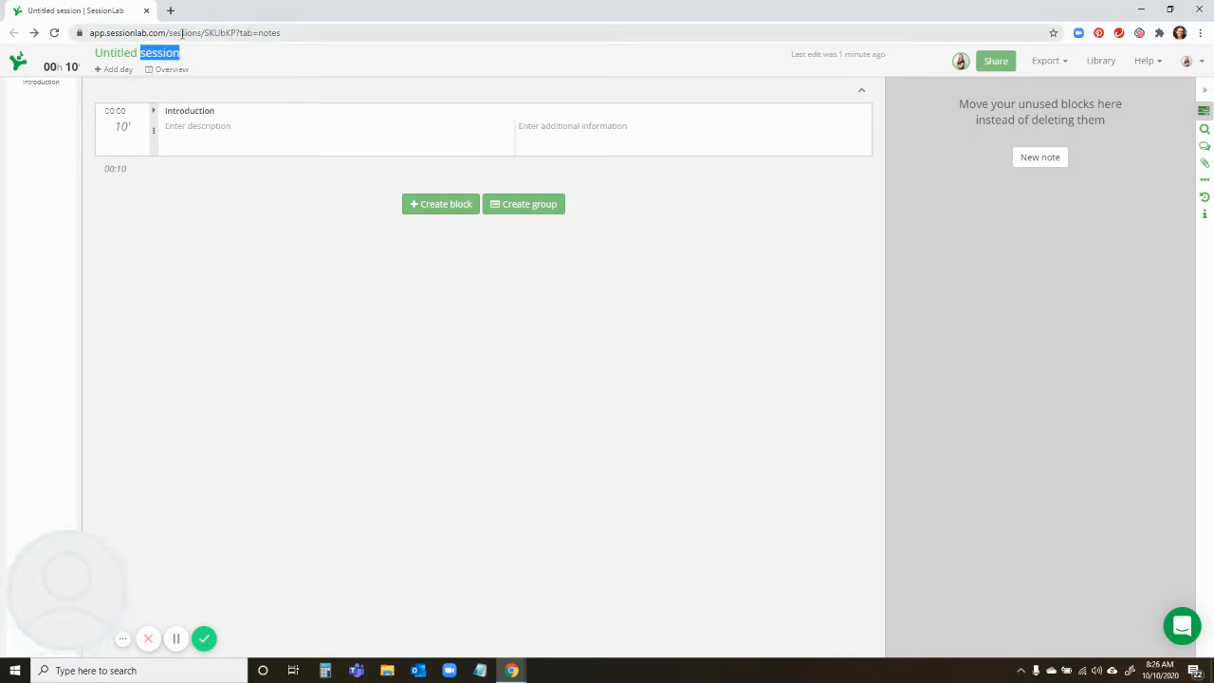
click(313, 339)
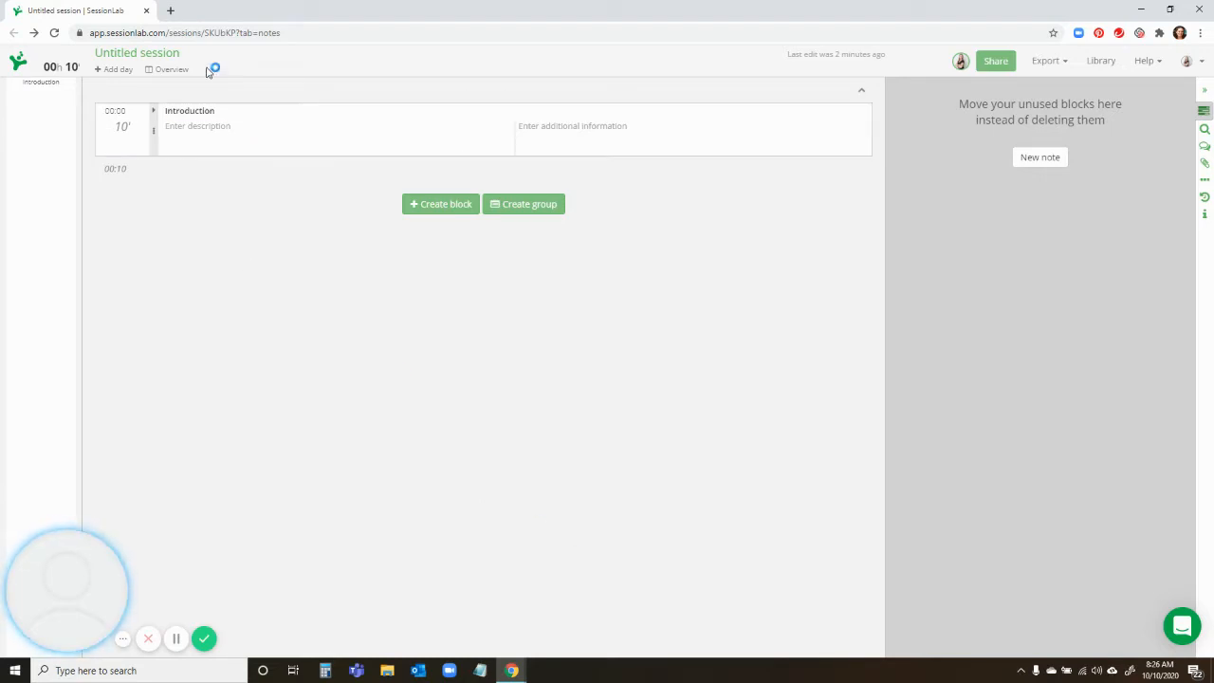
double_click(171, 52)
triple_click(139, 54)
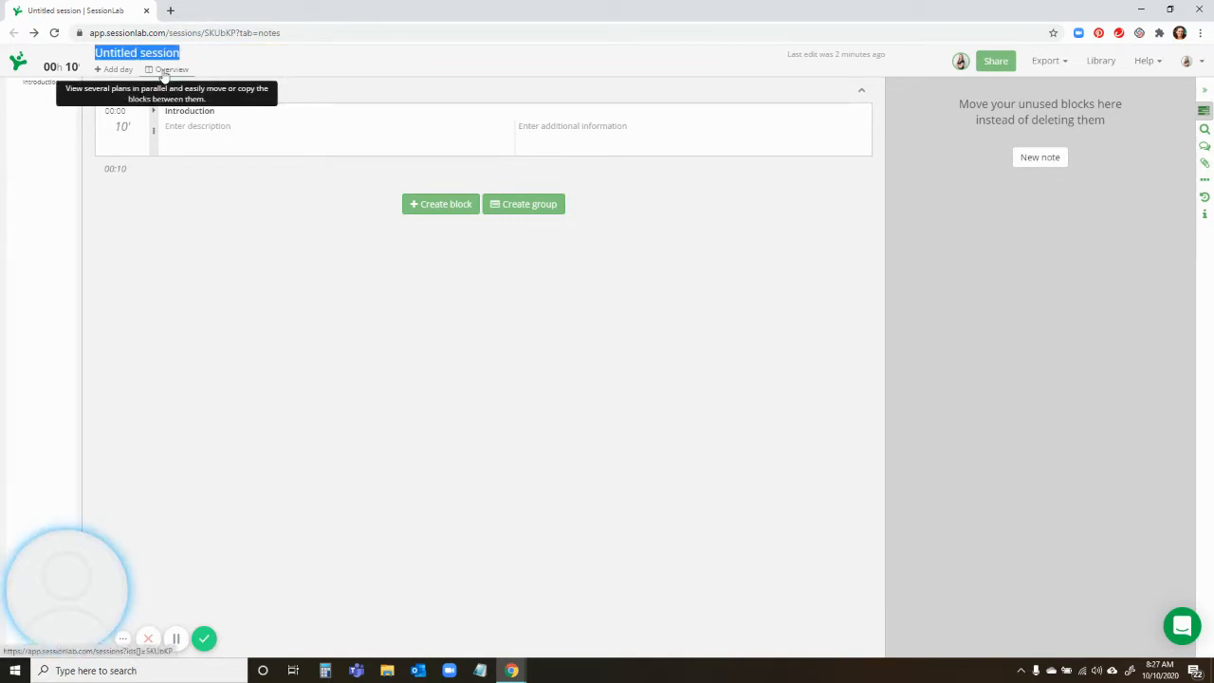
text(Strategic )
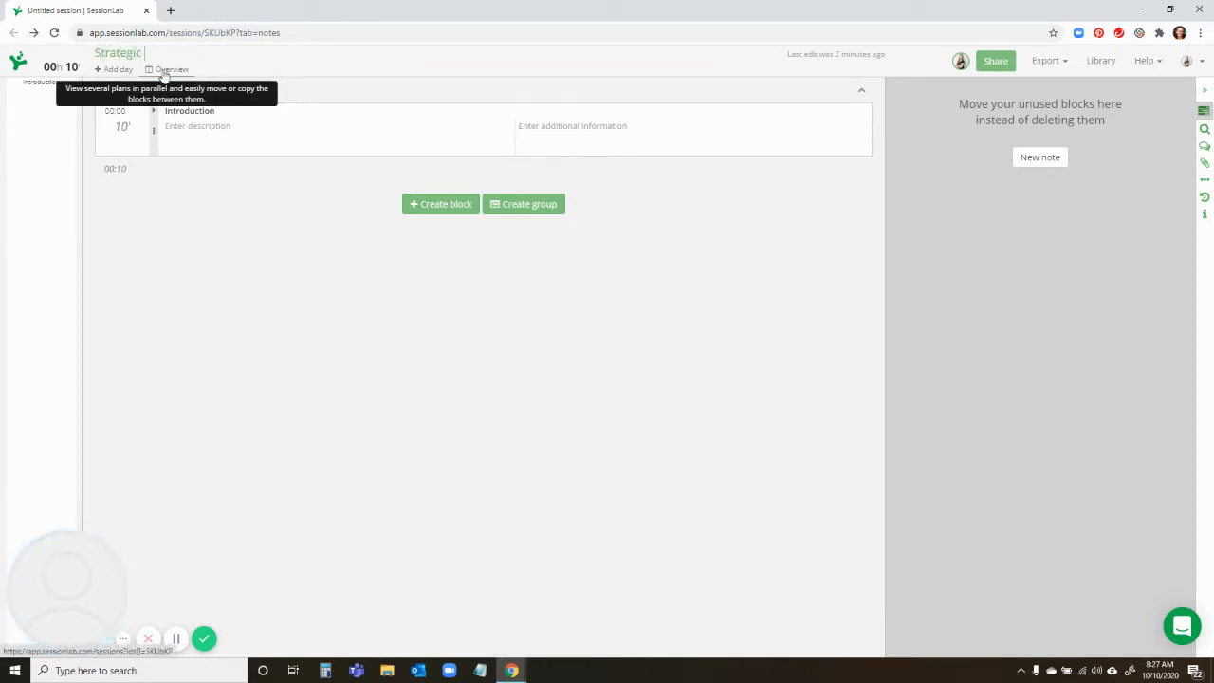
text(Communications)
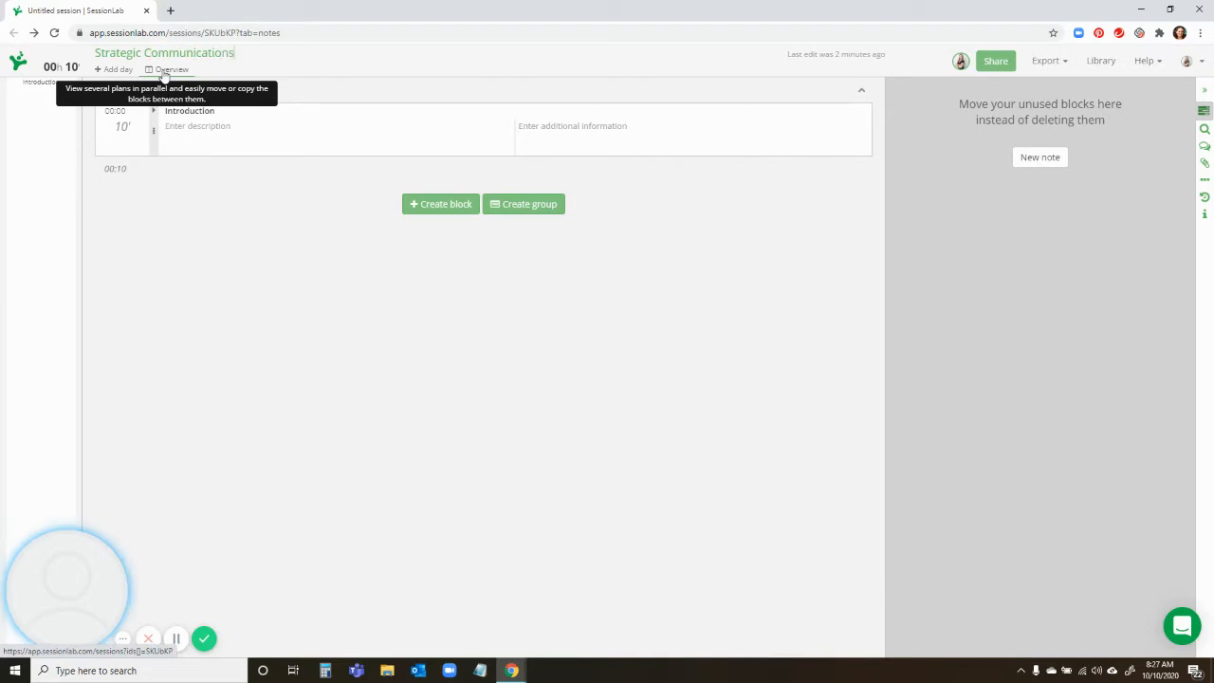
text( (Powered)
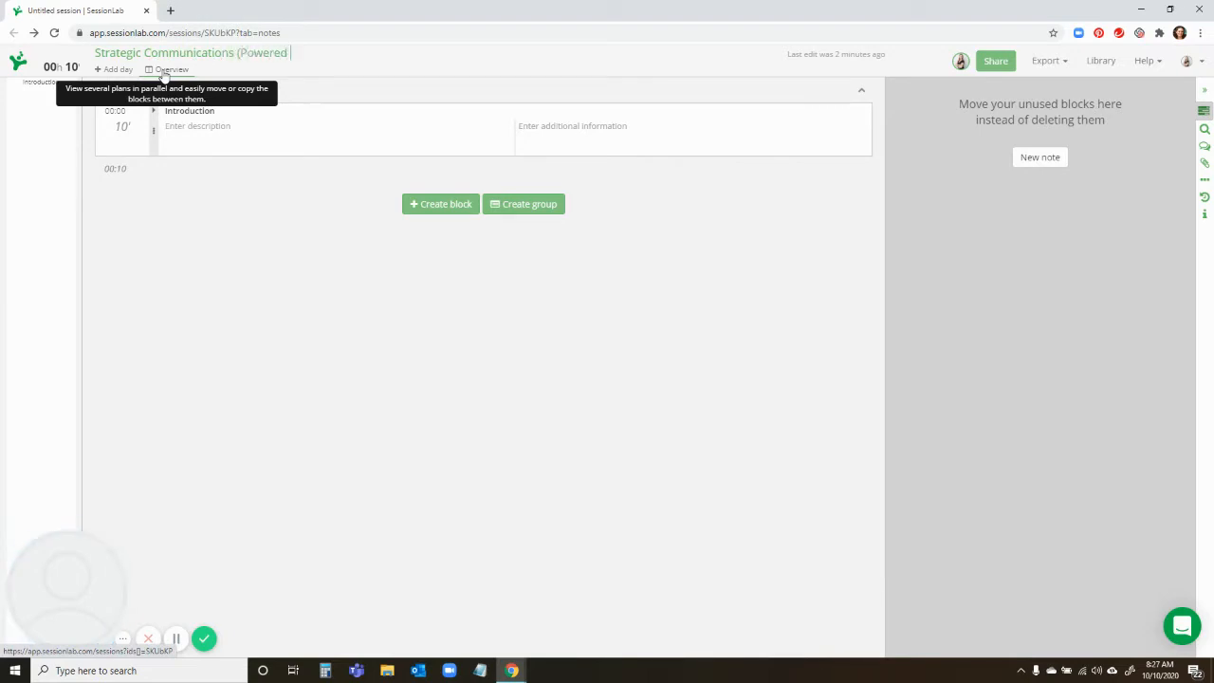
text( by Mural))
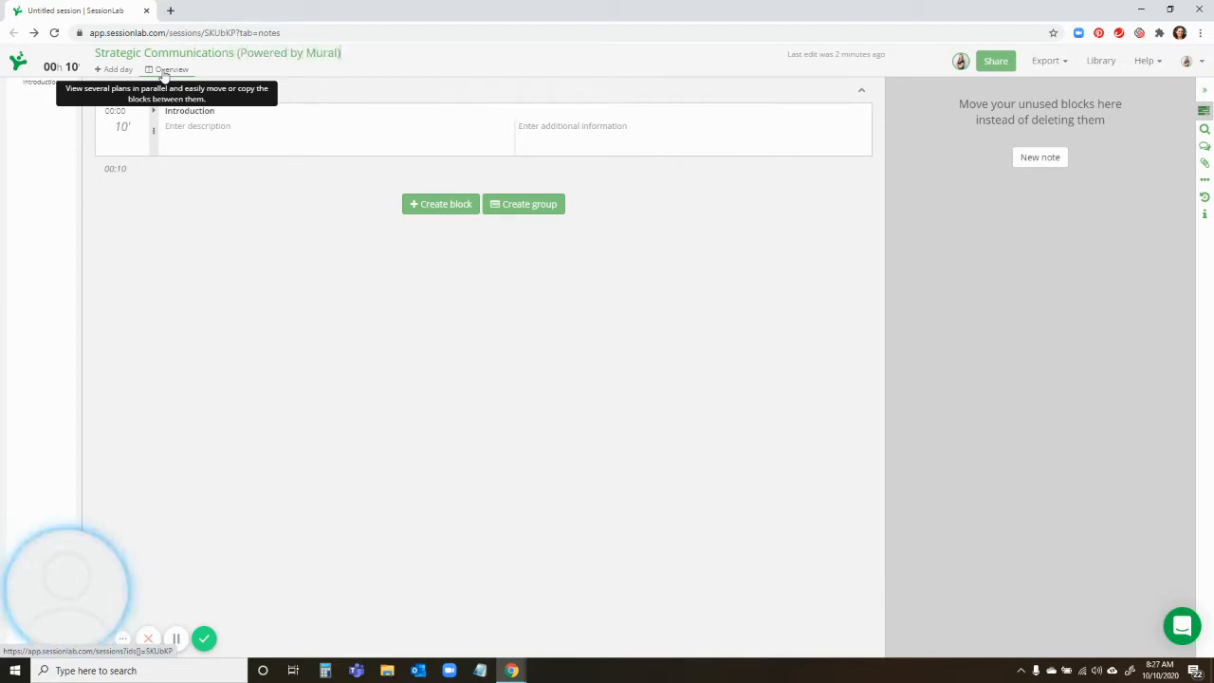
click(96, 52)
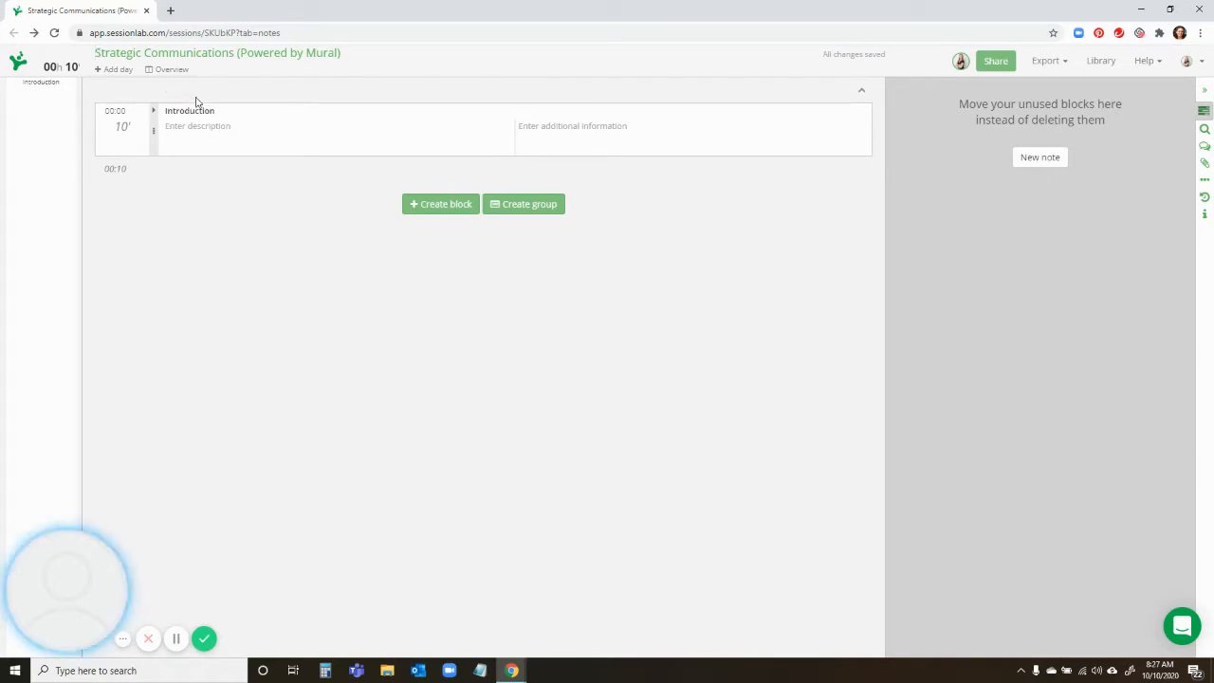
text(MAFN:)
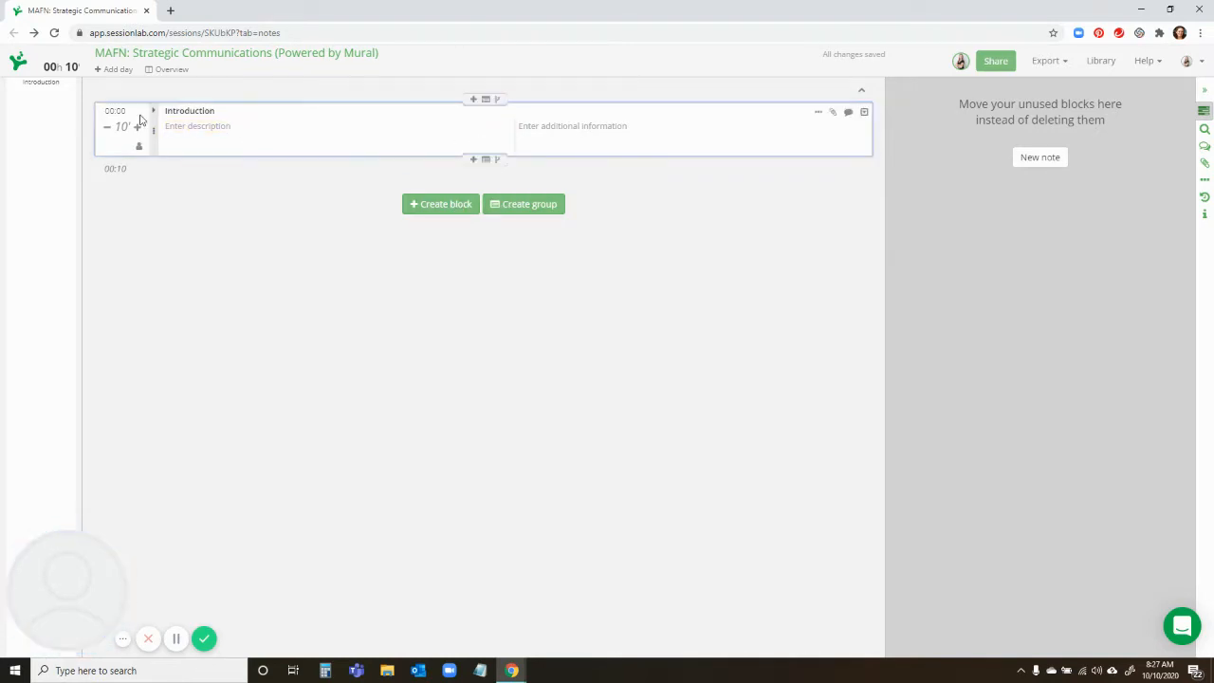
View the session in the multi-plan overview and return to its detailed plan
click(167, 69)
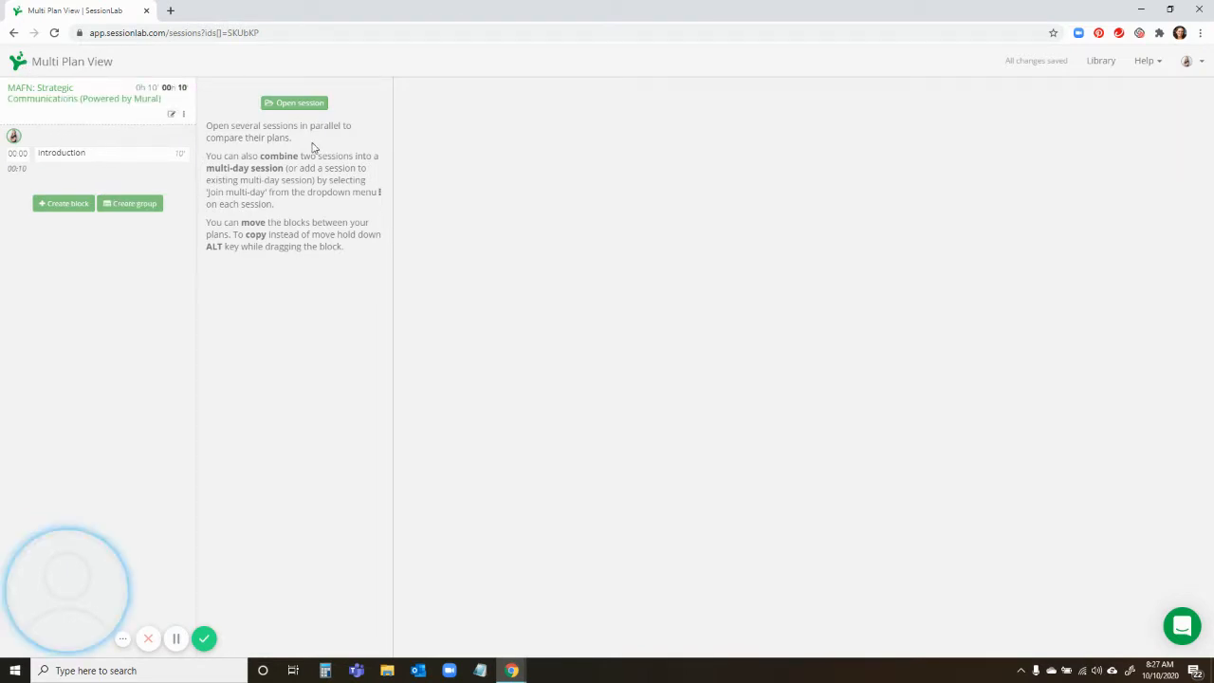
click(55, 98)
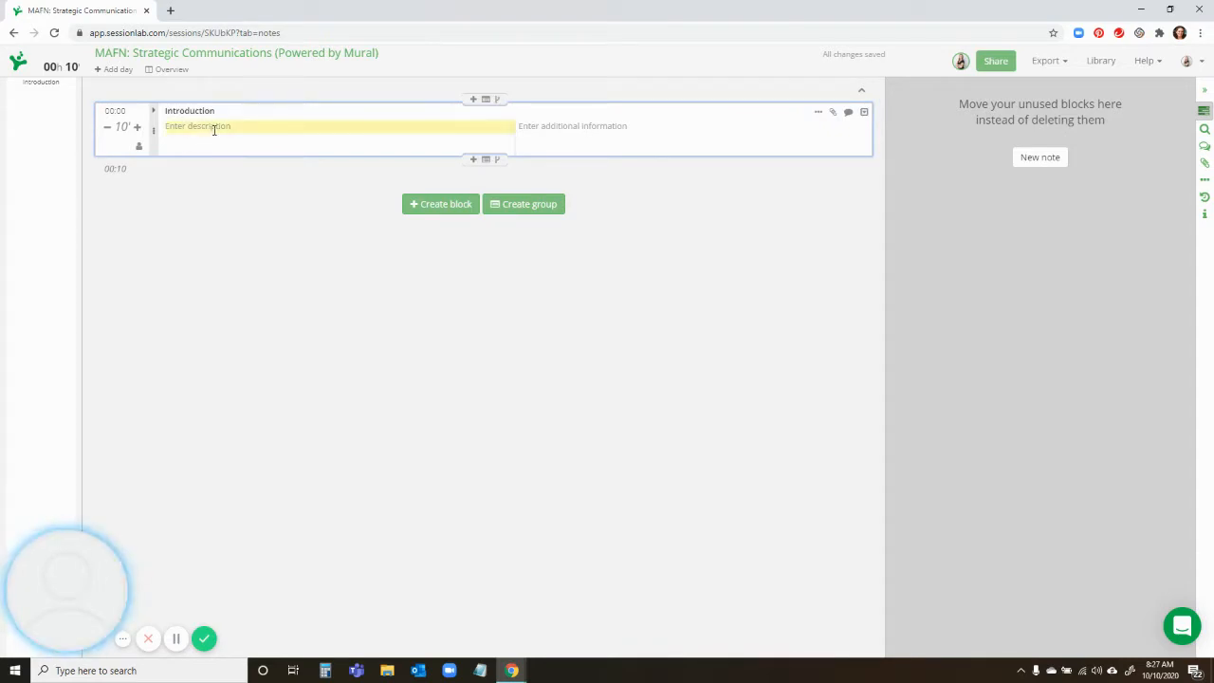
Lock the start time of the Introduction block at 13:00
click(112, 112)
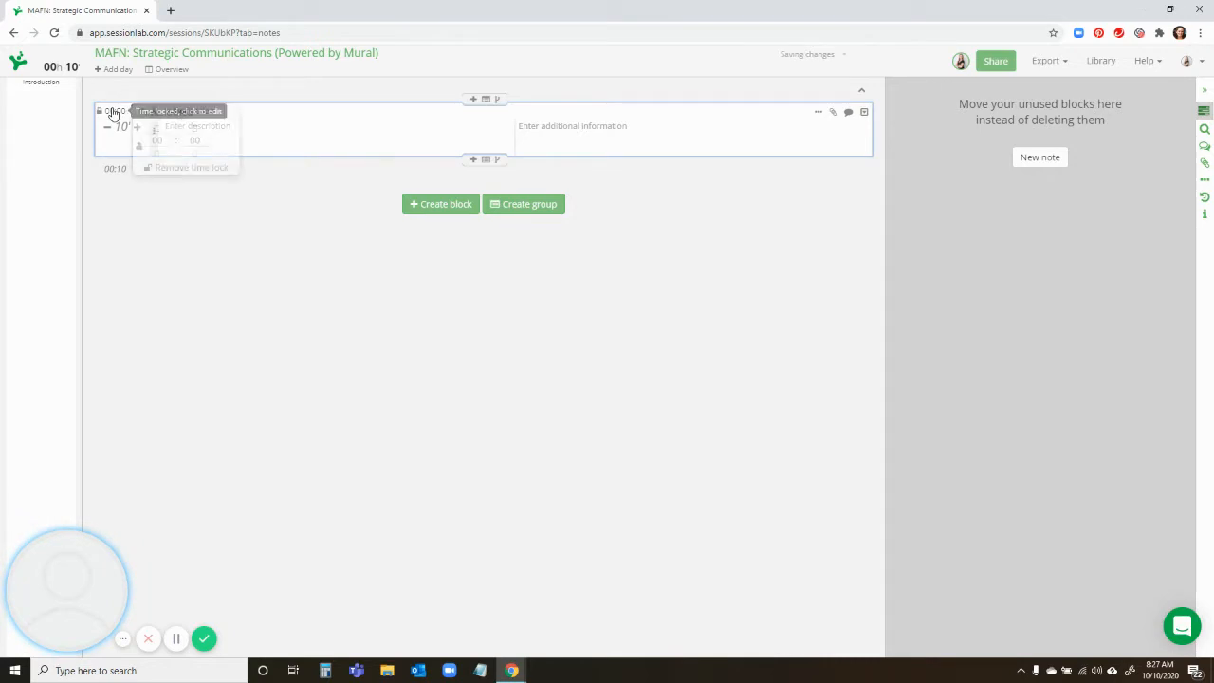
double_click(159, 140)
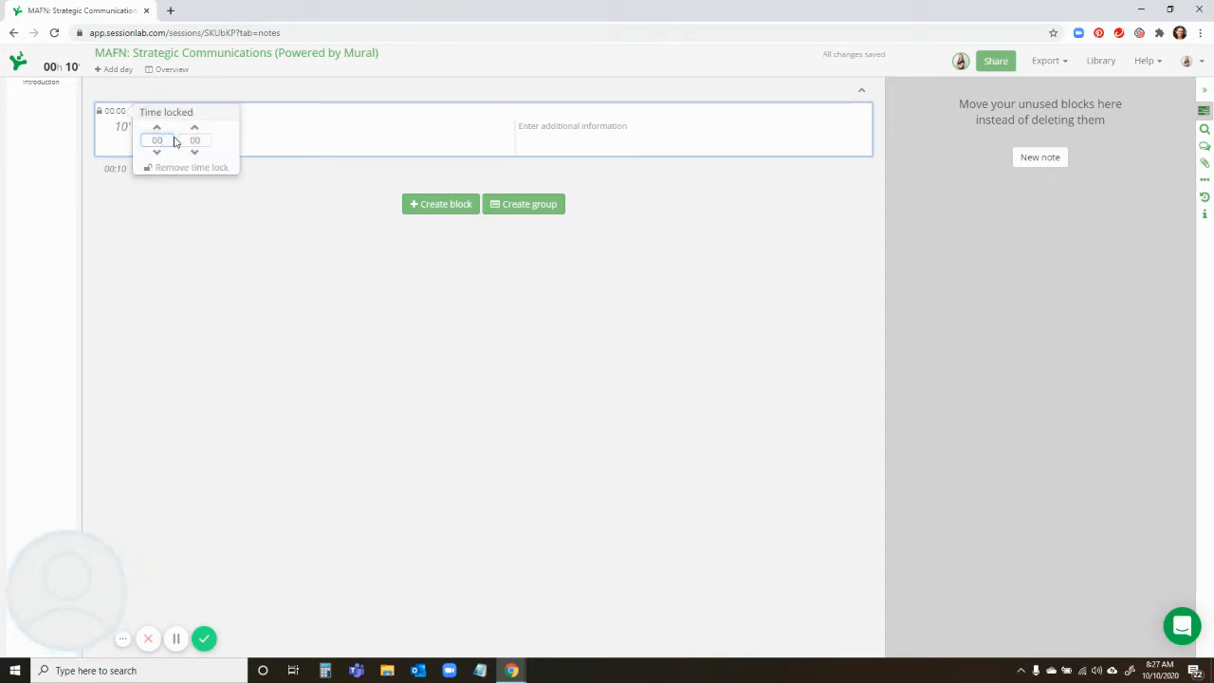
mouse_move(175, 141)
mouse_down()
mouse_move(130, 139)
mouse_move(151, 140)
mouse_up()
double_click(154, 141)
text(13)
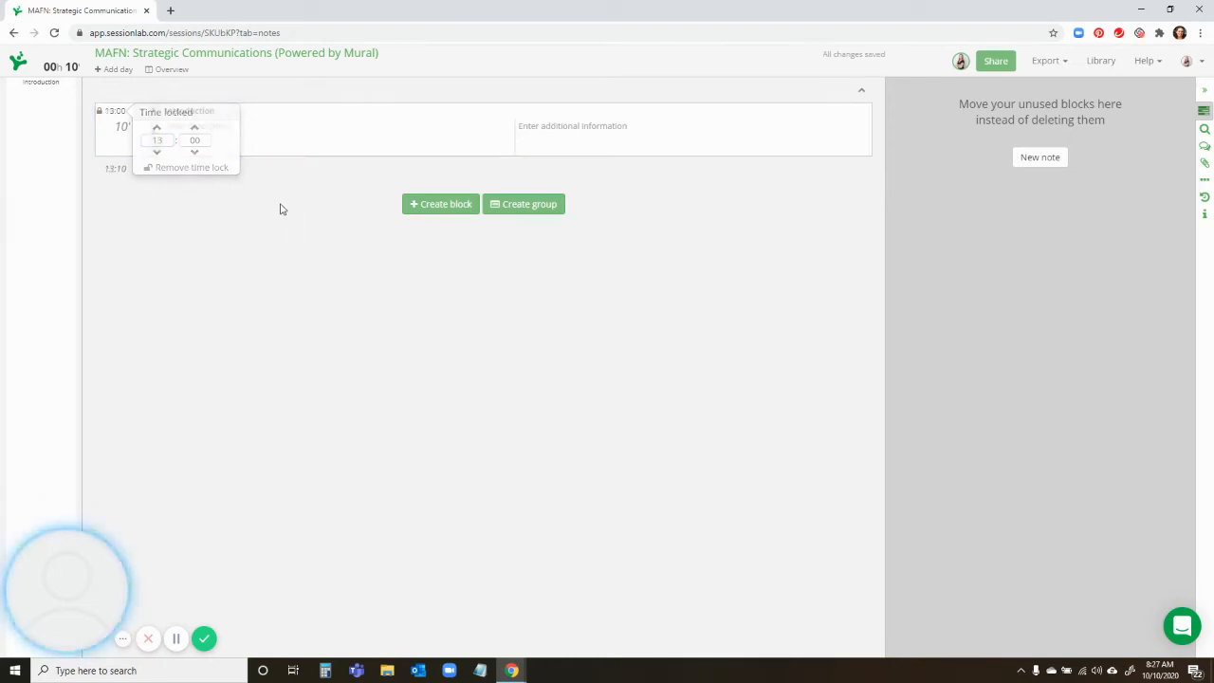
click(279, 205)
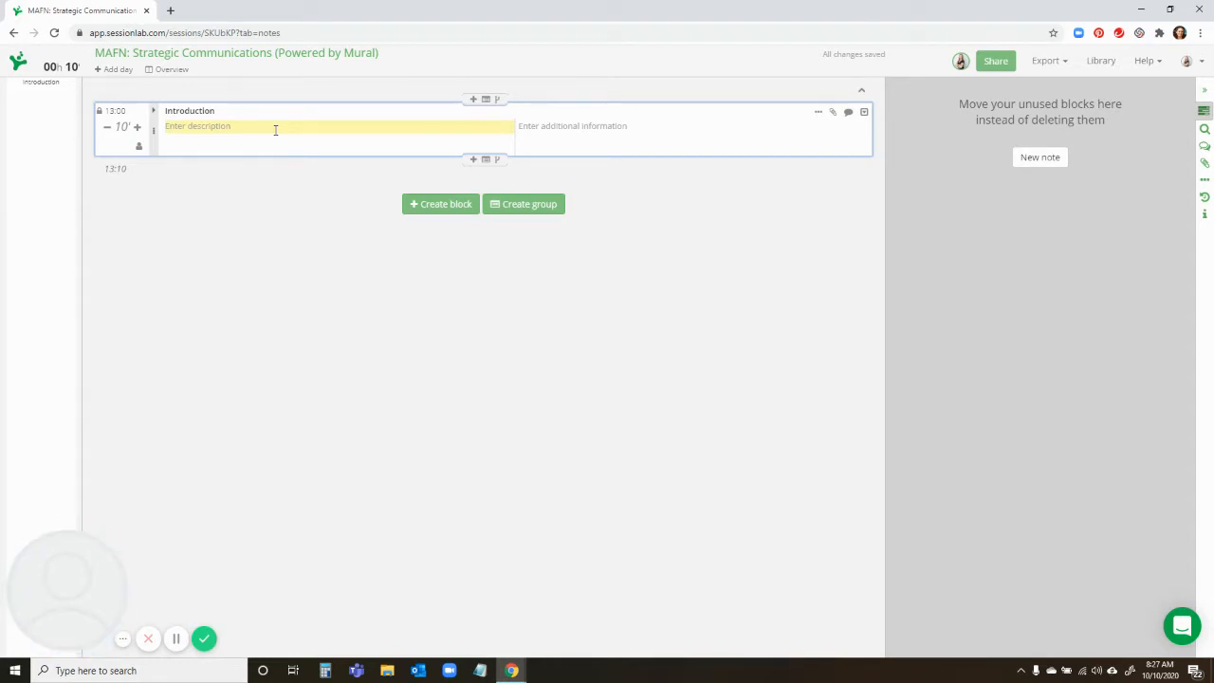
Add a new block above the Introduction block and set its duration to 0 minutes
click(474, 100)
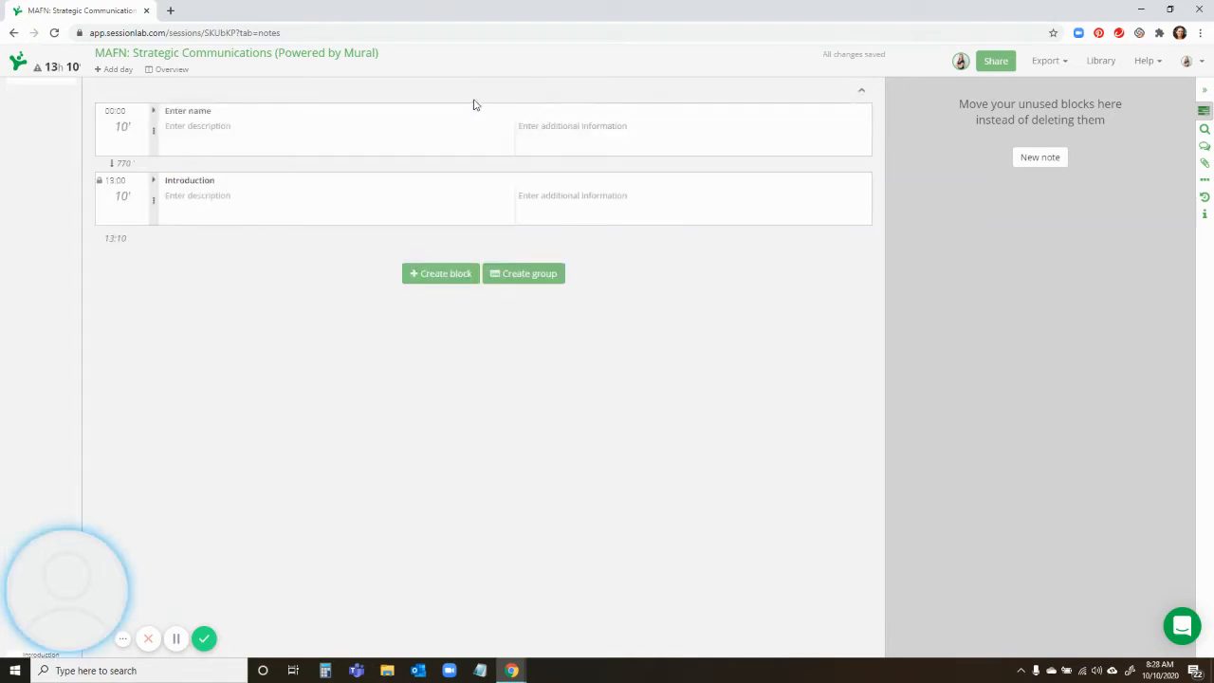
click(123, 126)
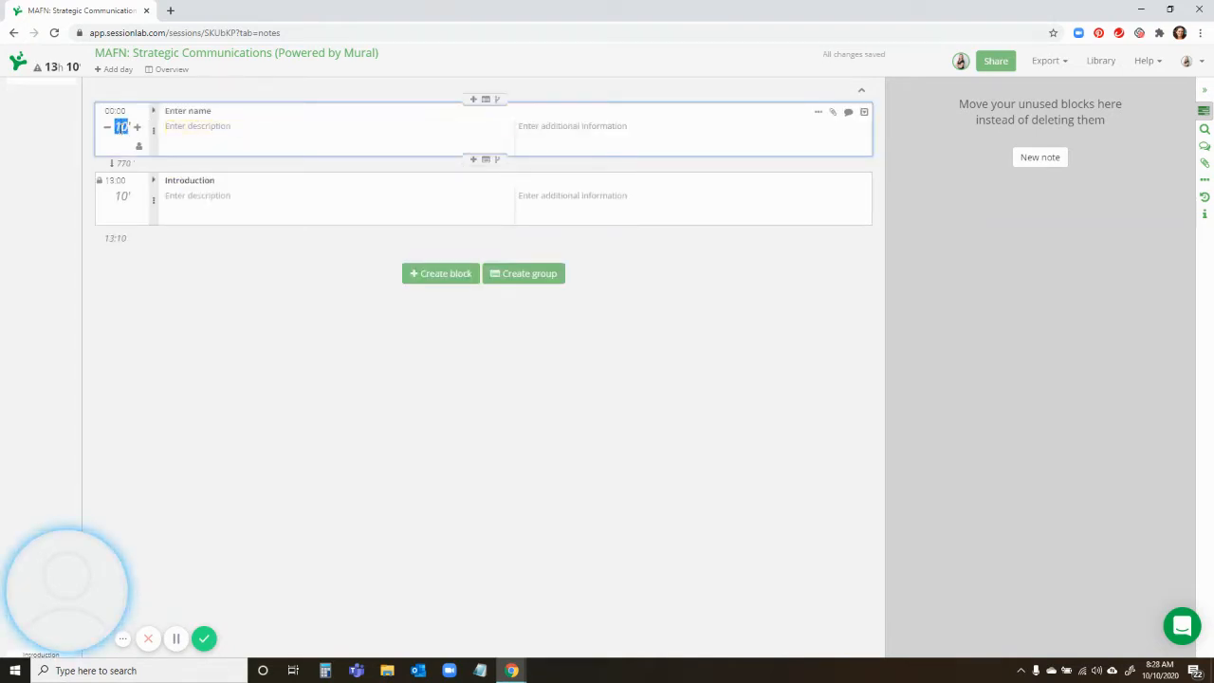
text(00)
Name the new first block "Setup"
click(171, 110)
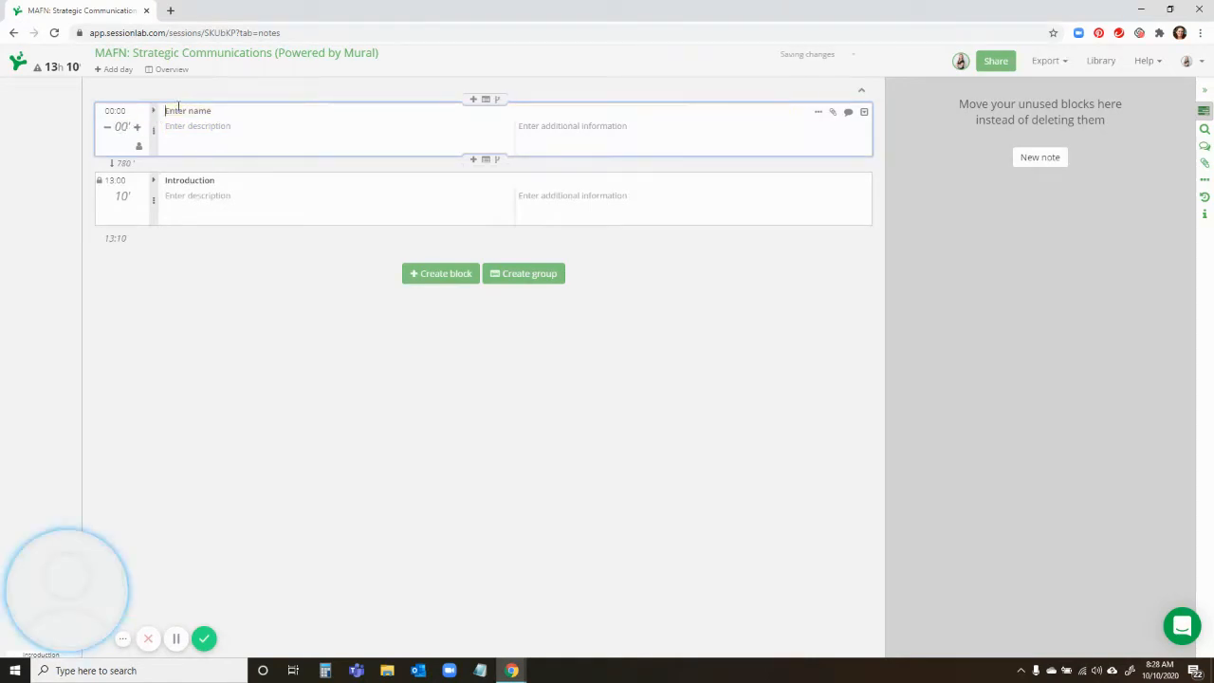
text(Setu)
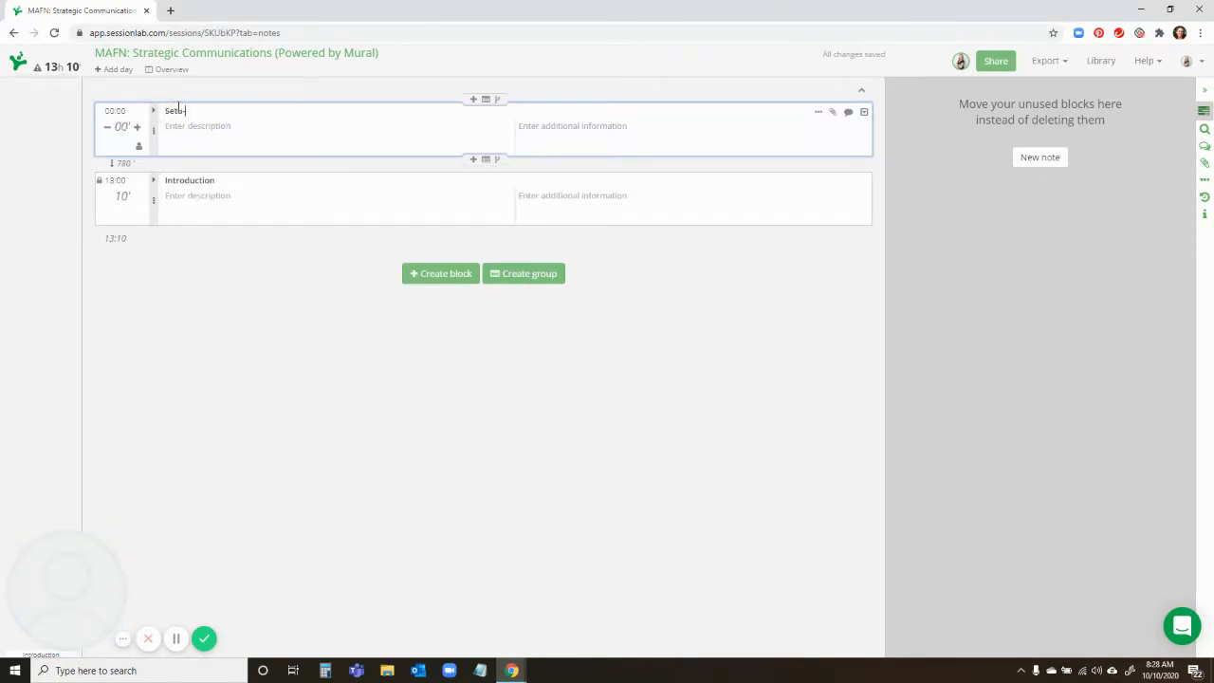
click(129, 80)
click(178, 111)
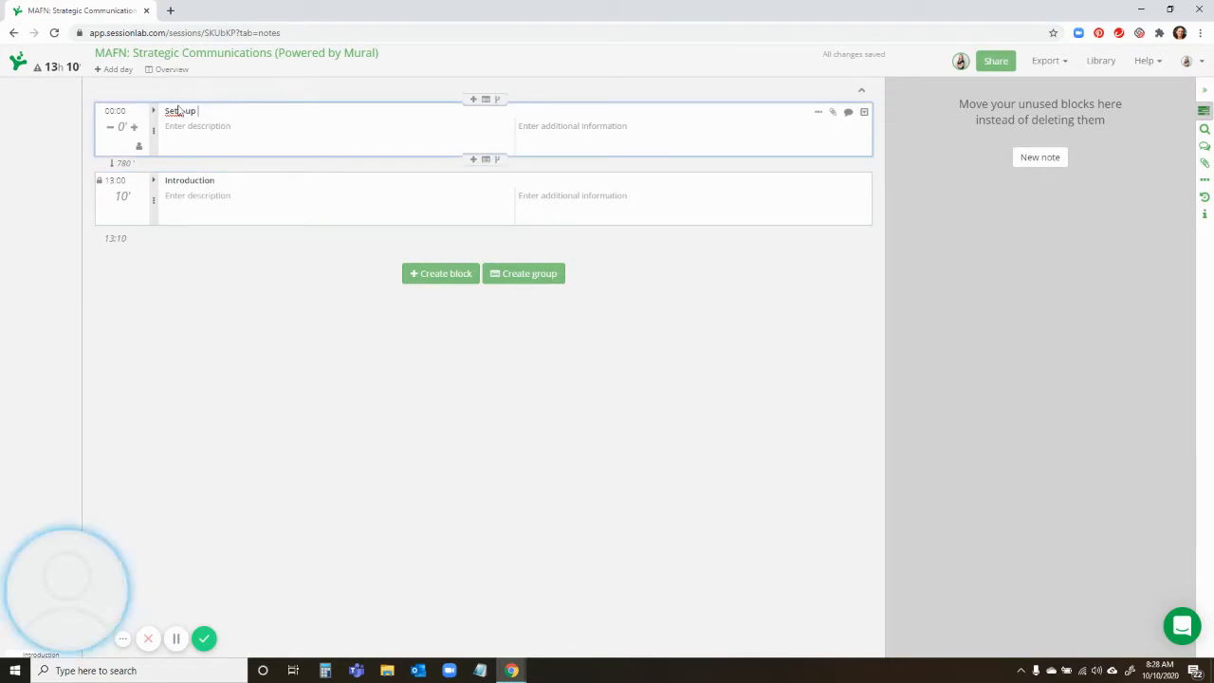
text(p)
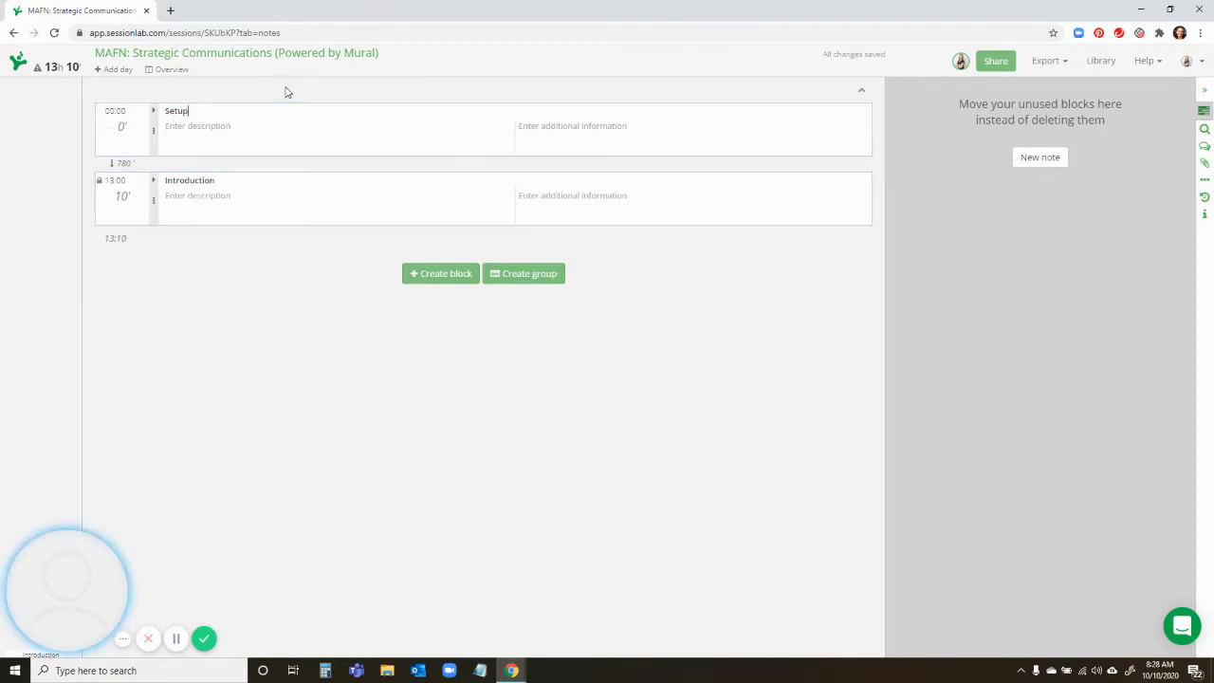
Enter four lines of additional information for Setup: "Login early", "Make XX host (to manage breakouts)", "Review any tricky steps", "Make sure we know who is kicking off"
click(612, 133)
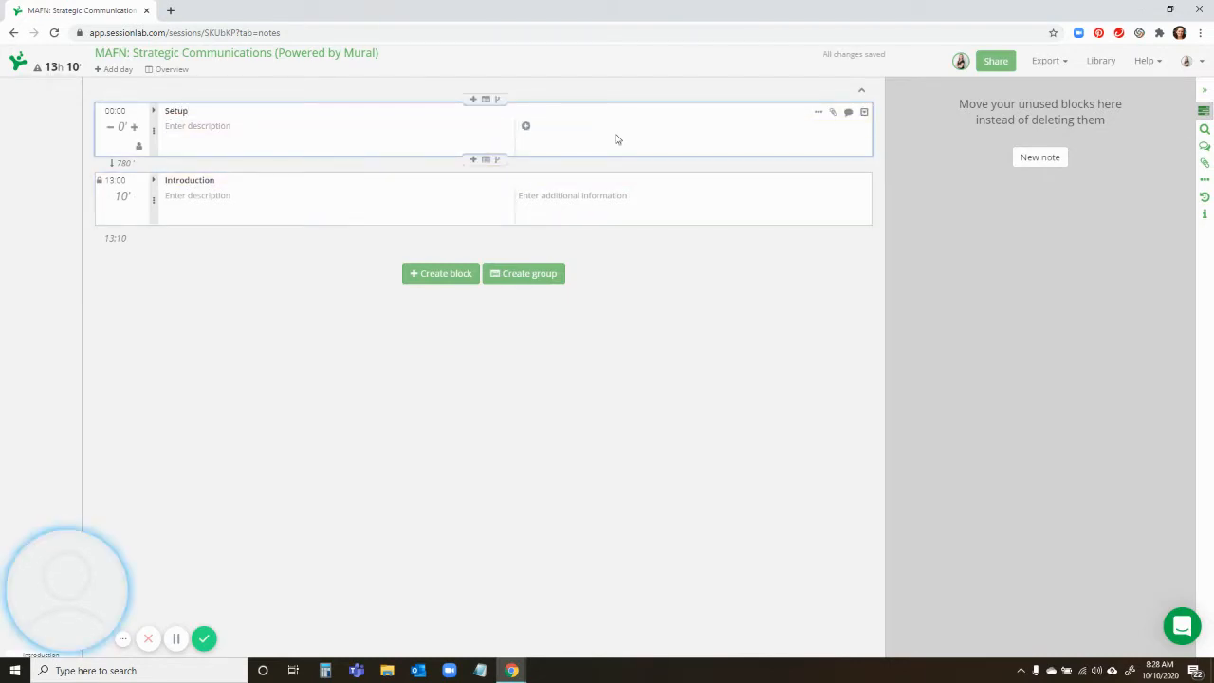
text(Login early)
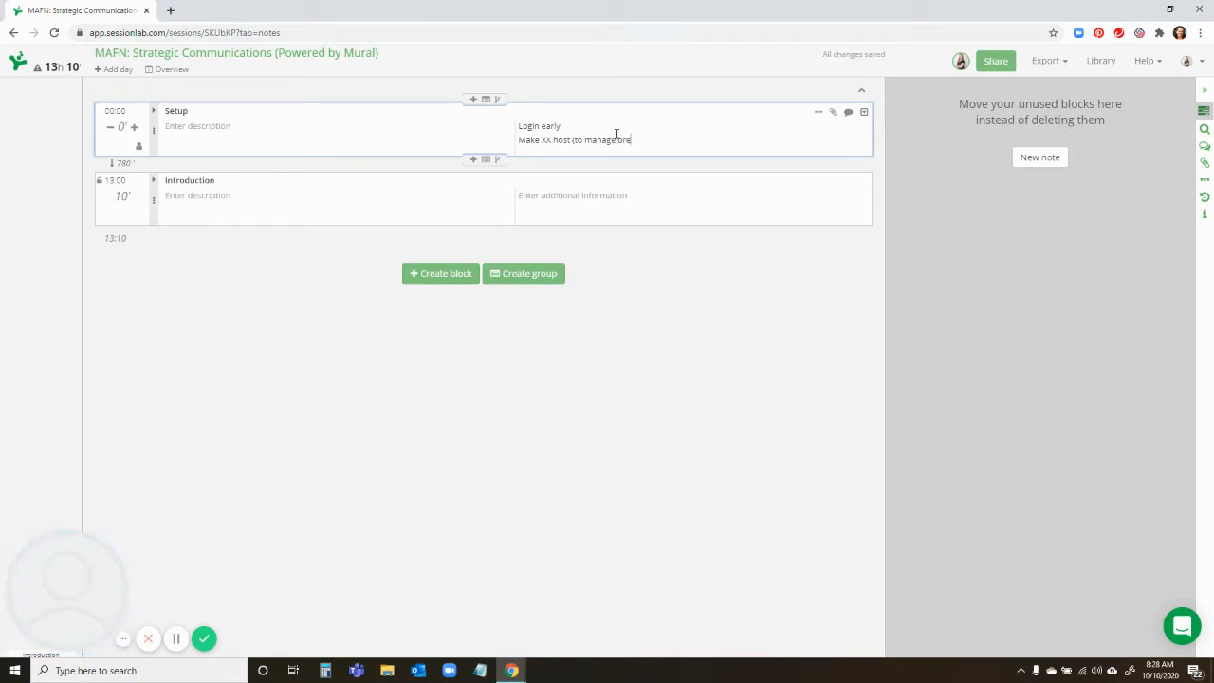
key(Return)
text(Review any)
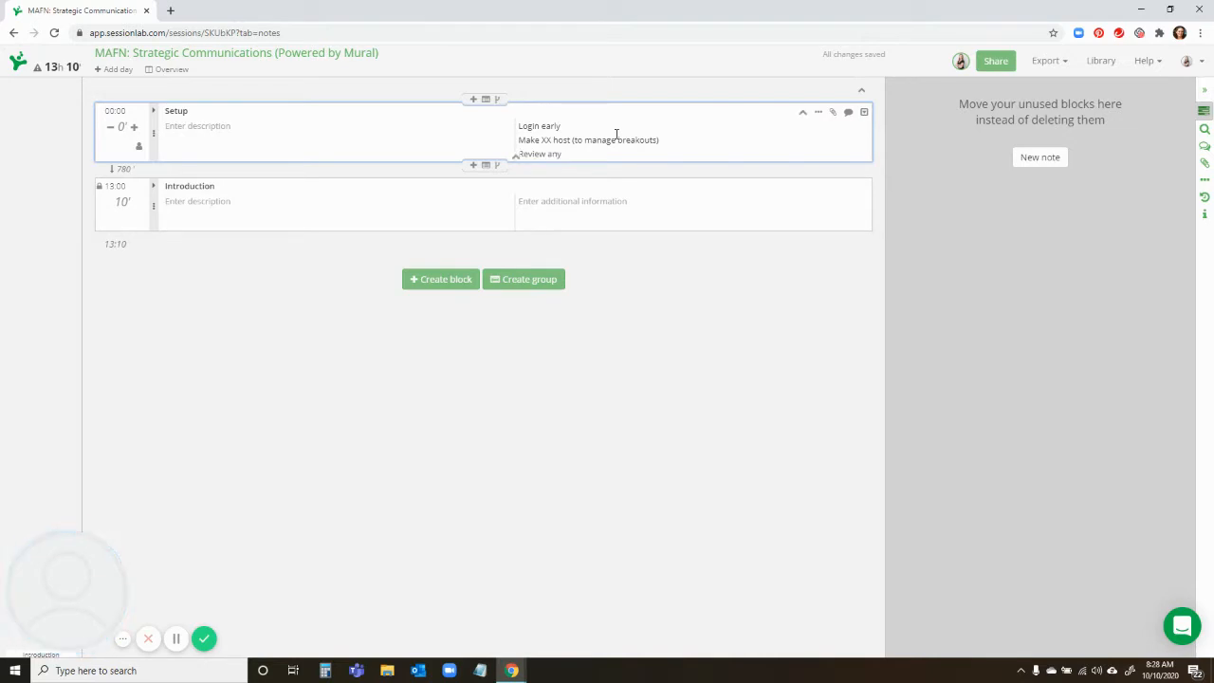
text( tr)
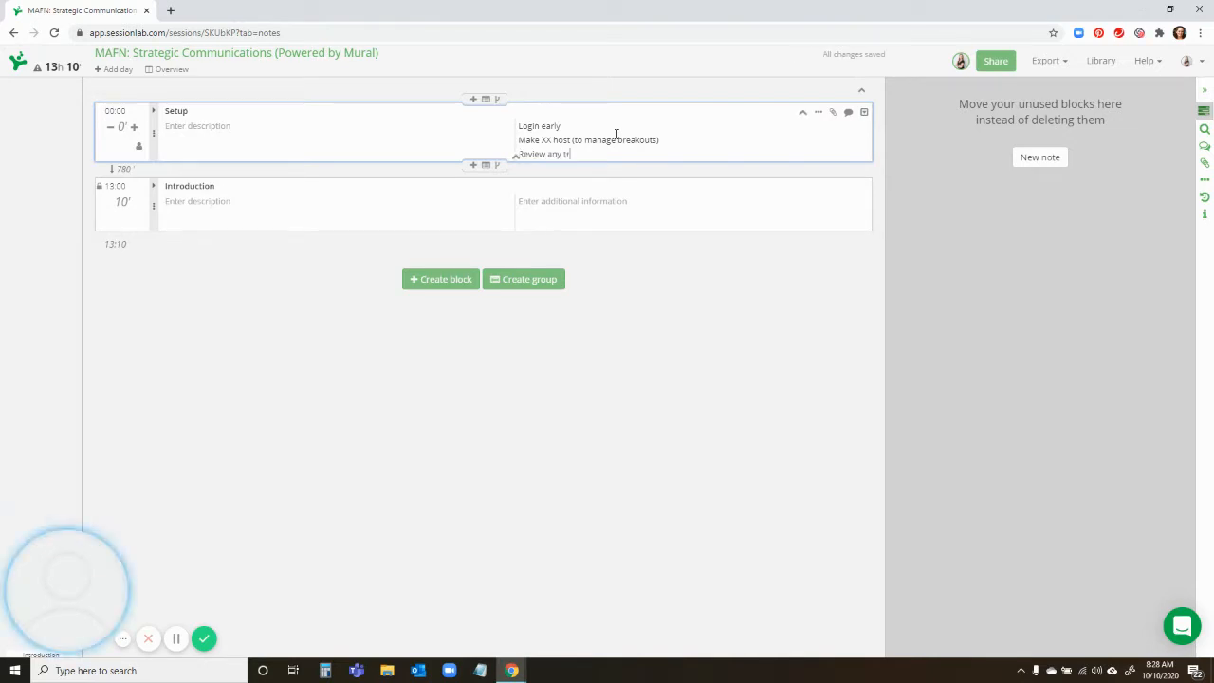
text(icky steps )
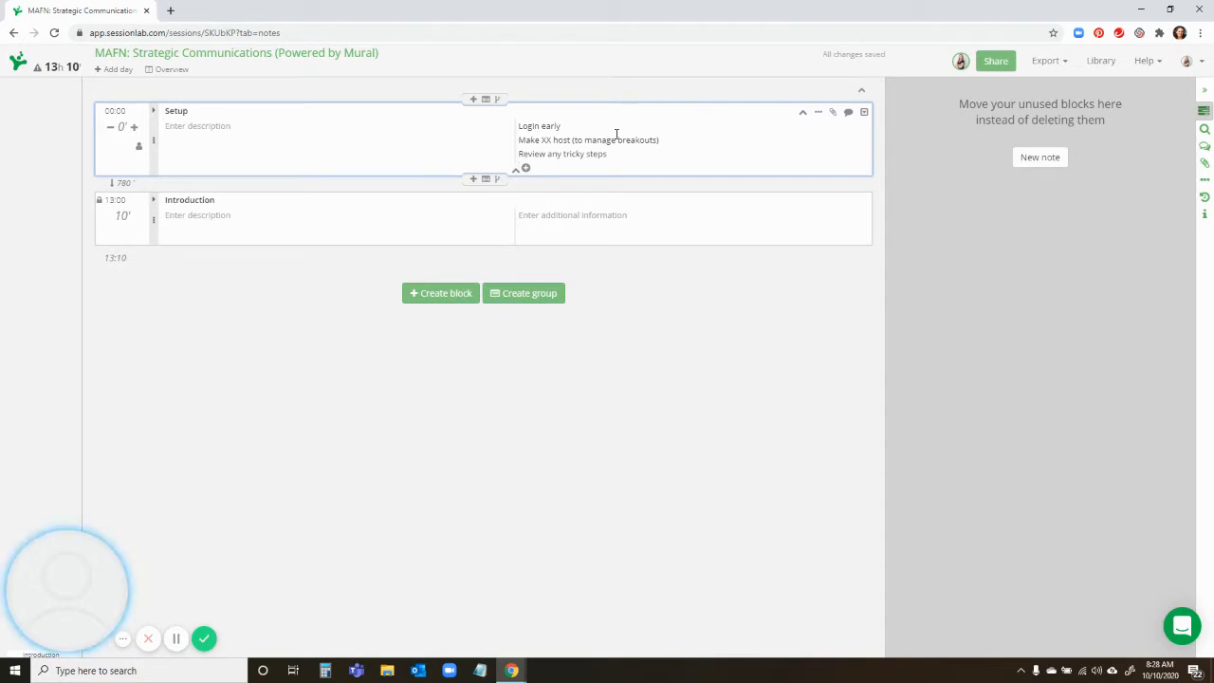
text(Make sure)
text(we know who is kicking off)
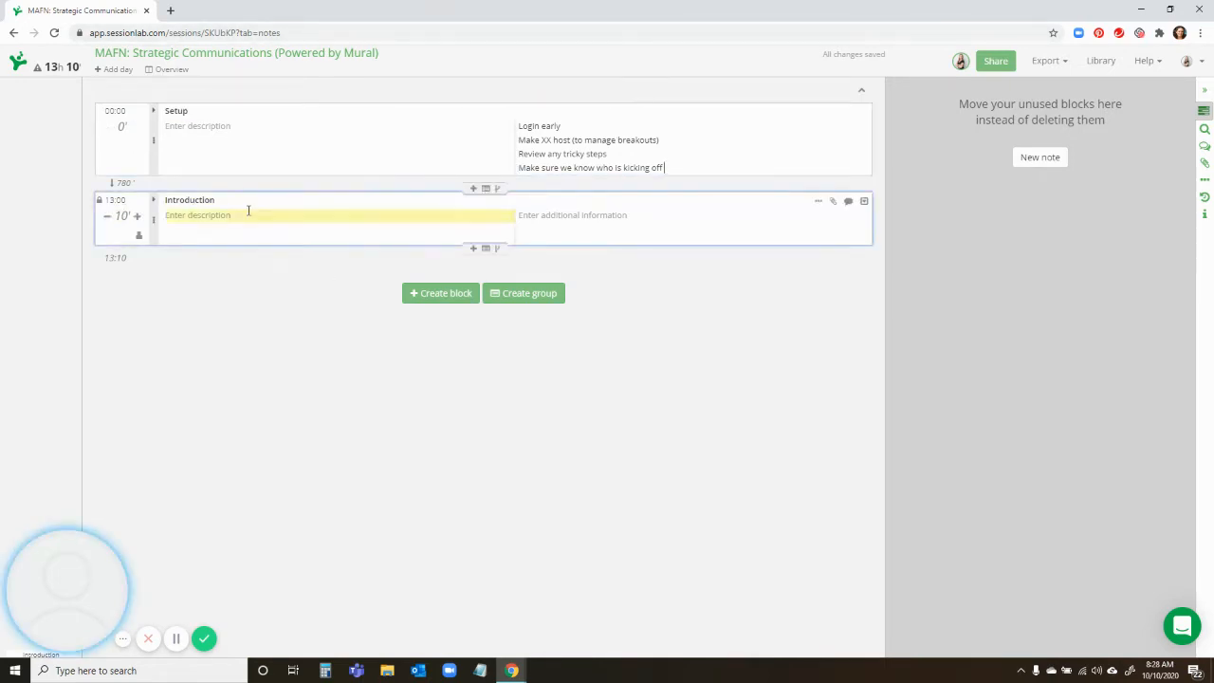
Rename the Introduction block "Welcome and Kickoff"
double_click(202, 199)
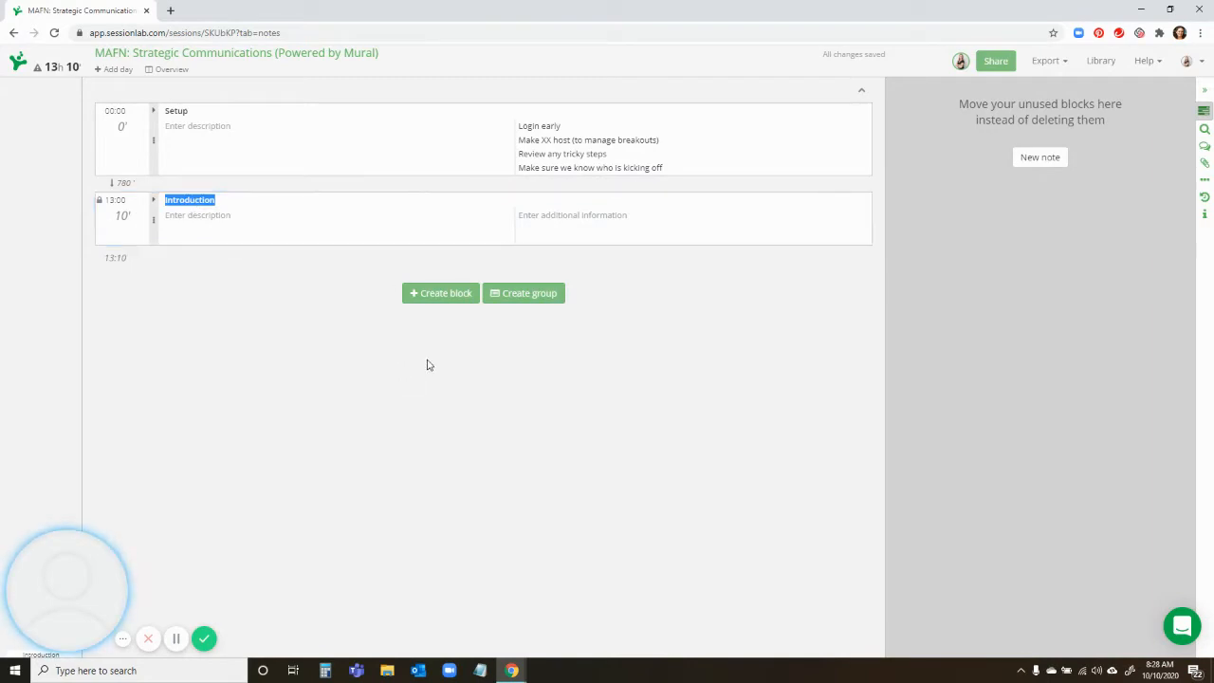
text(Welcome and Kic)
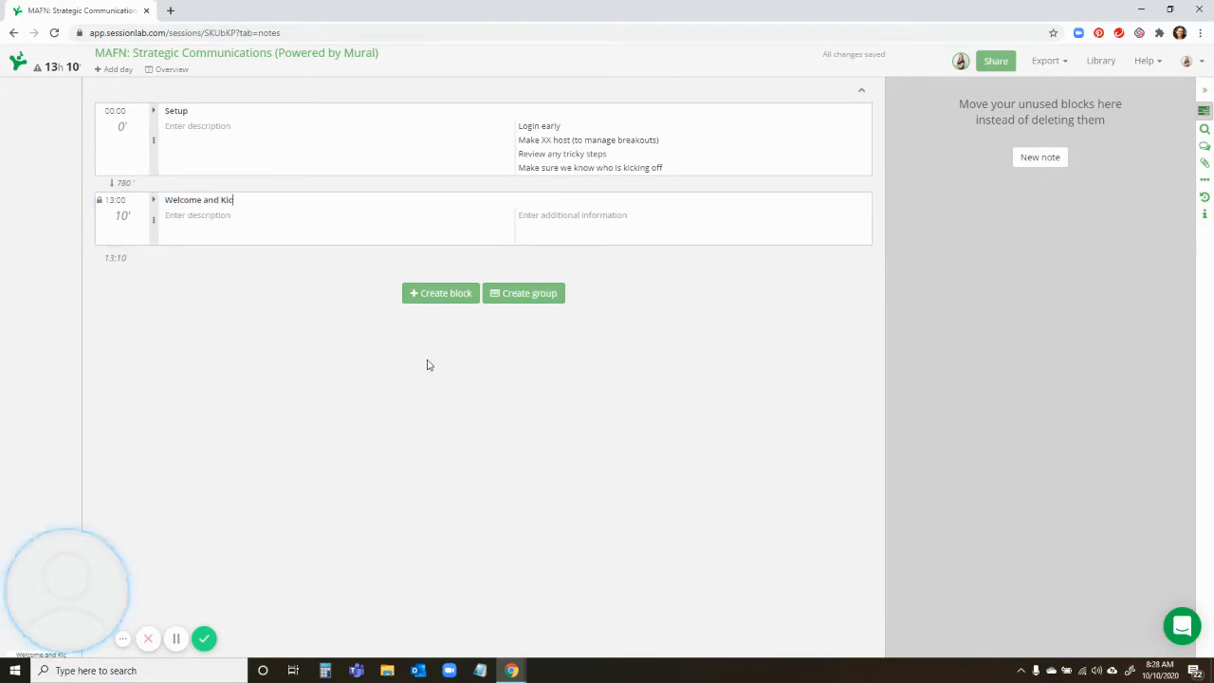
text(koff)
Set the Welcome and Kickoff block's duration to 5 minutes and add a new block directly below it
click(122, 216)
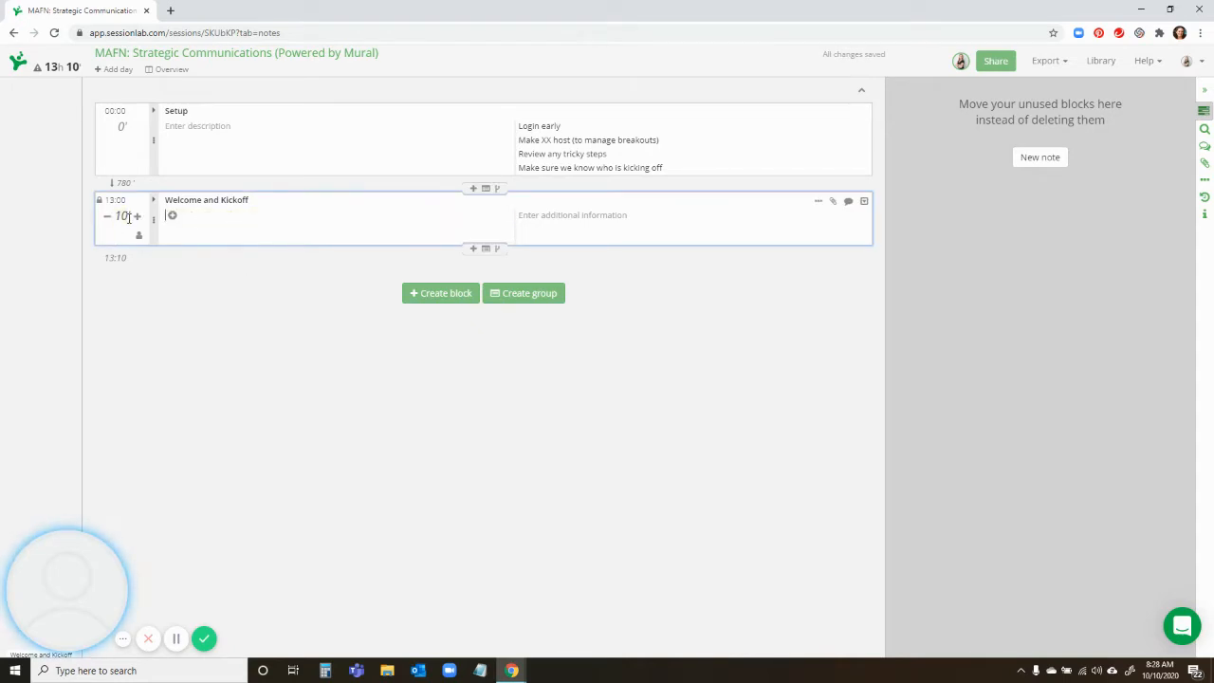
double_click(121, 216)
text(5)
click(230, 217)
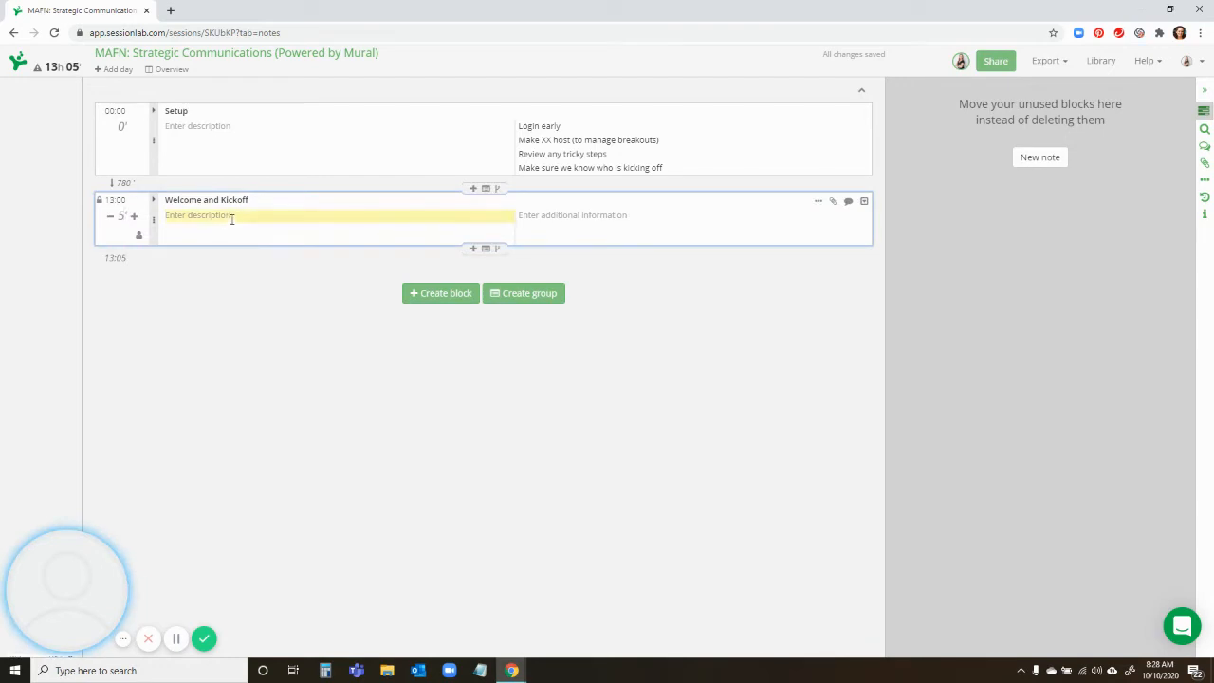
click(474, 248)
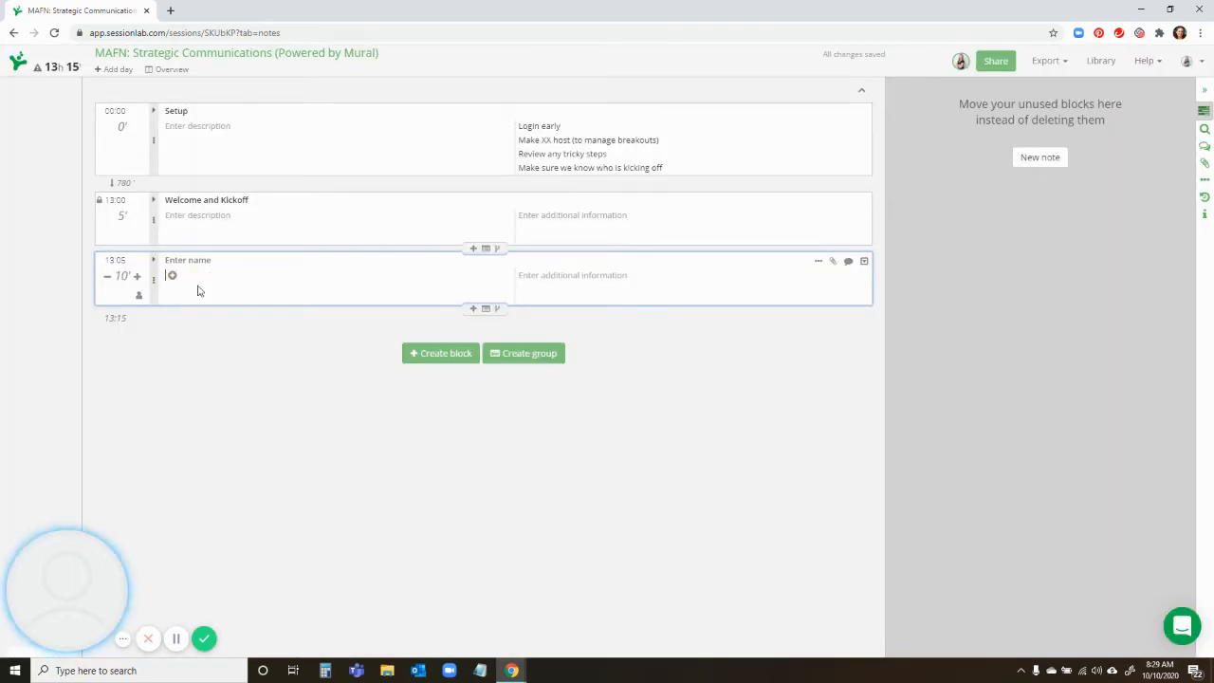
click(177, 276)
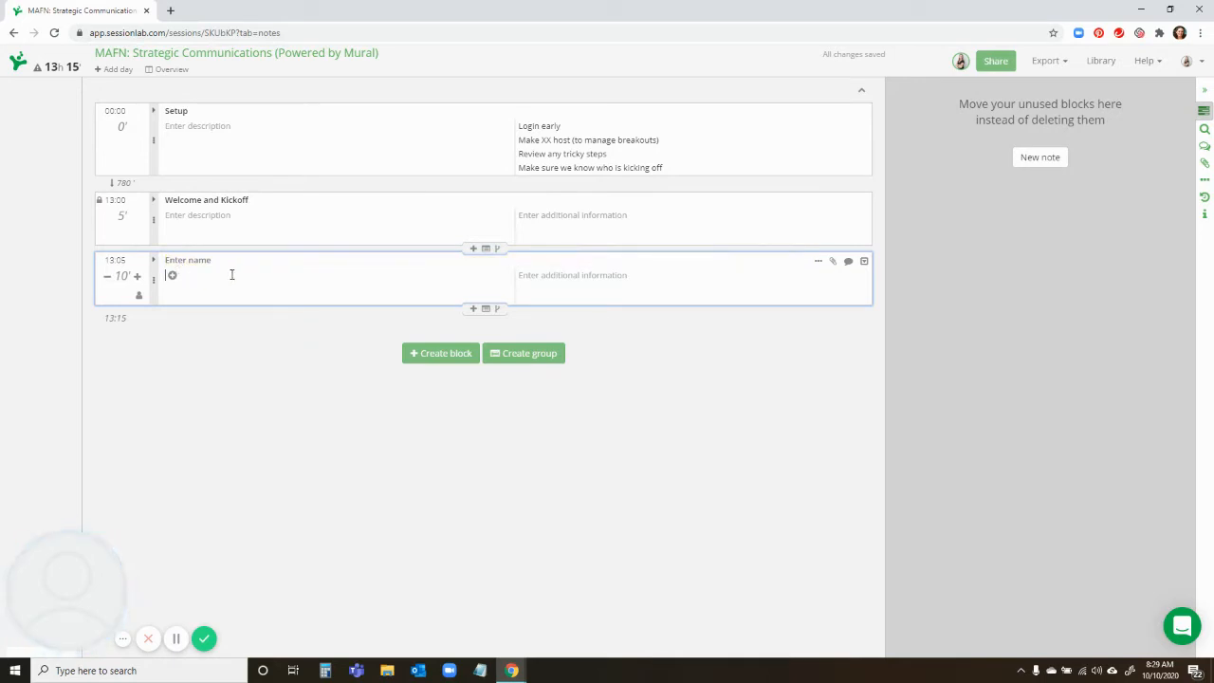
Enter four description lines for Welcome and Kickoff: "Outcomes", "Agreements", "Agenda Walkthrough", "Roles"
click(224, 215)
click(226, 215)
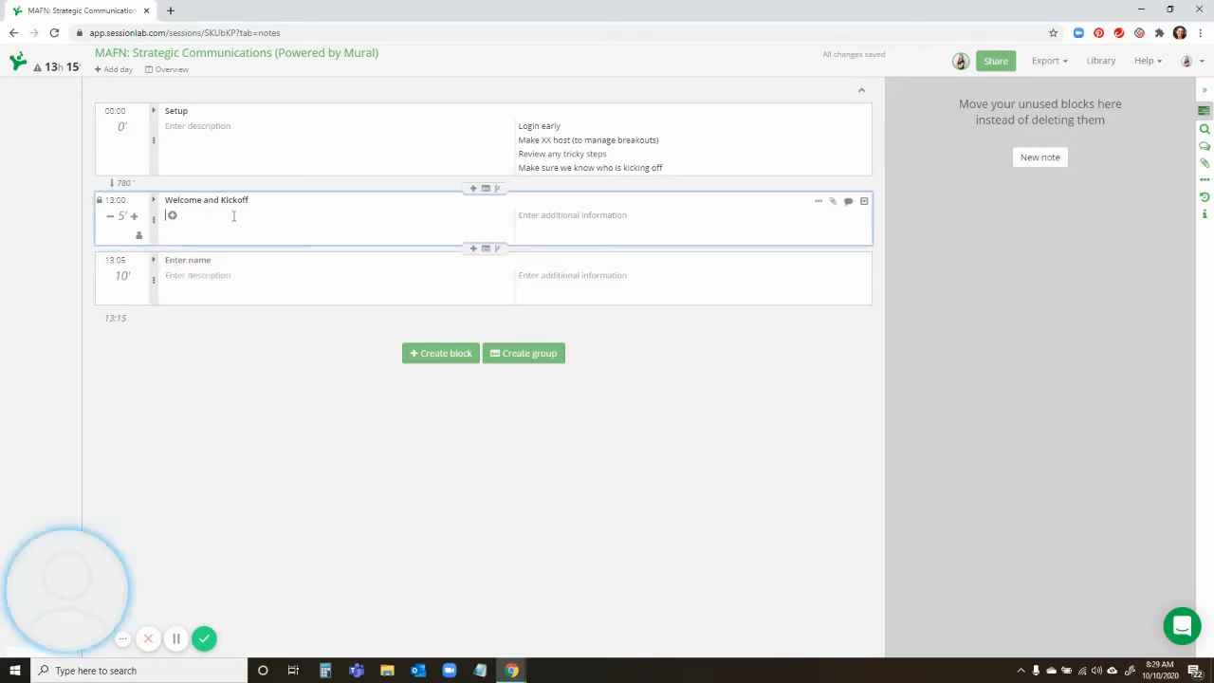
text(Outcomes)
key(Return)
text(Agr)
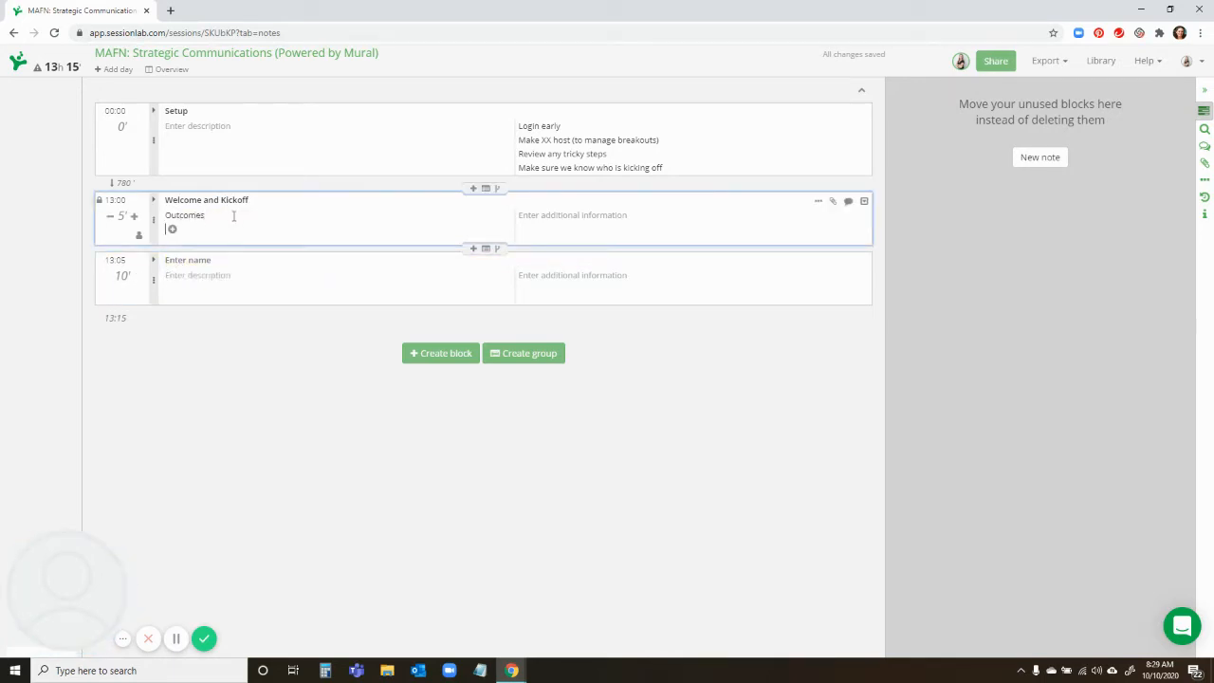
text(eeme)
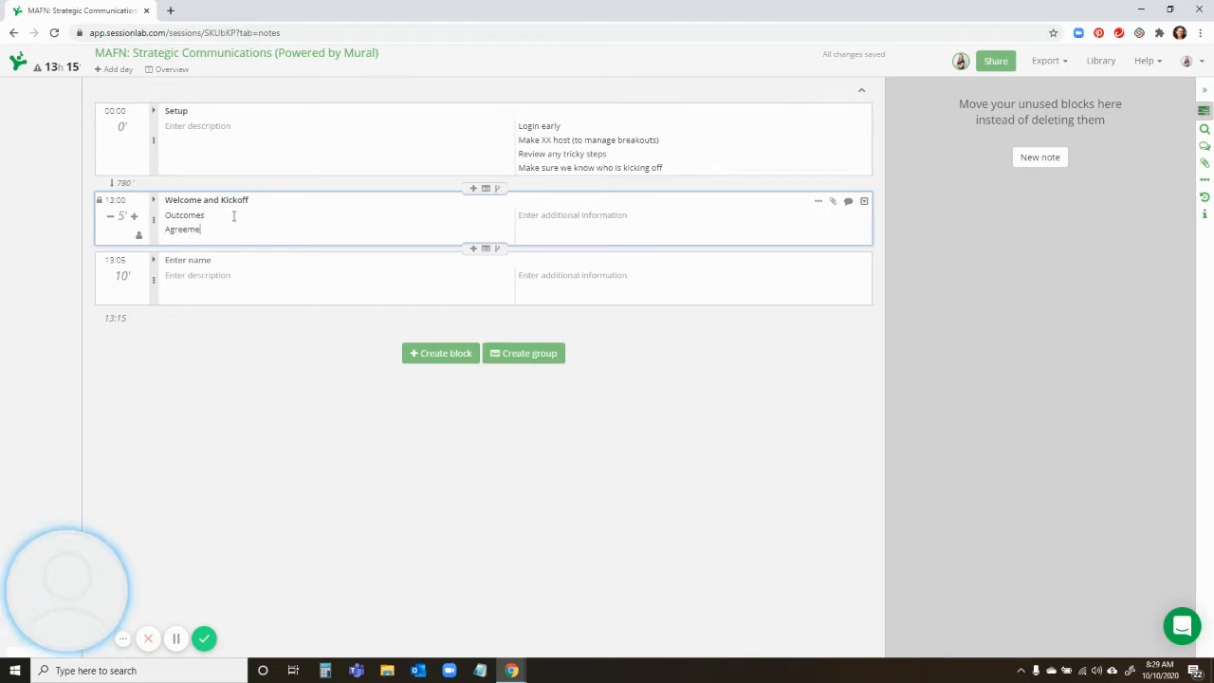
text(nts)
key(Return)
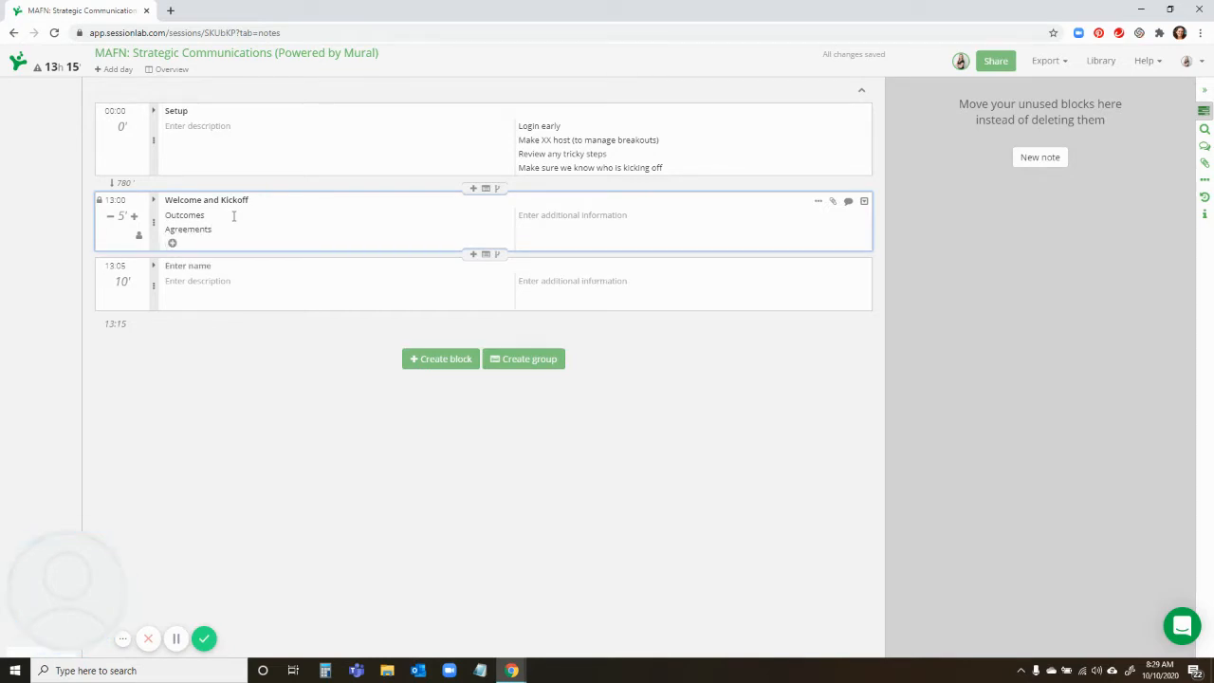
text(Agenda Walk through)
key(Return)
text(Roles)
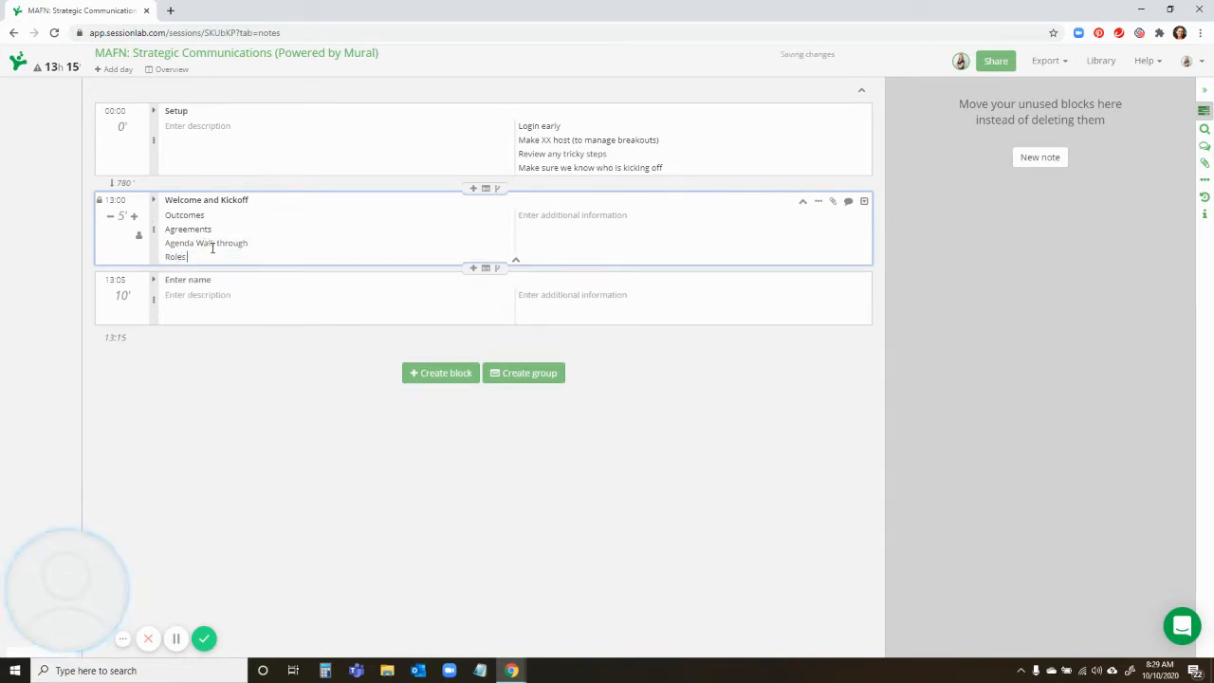
key(BackSpace)
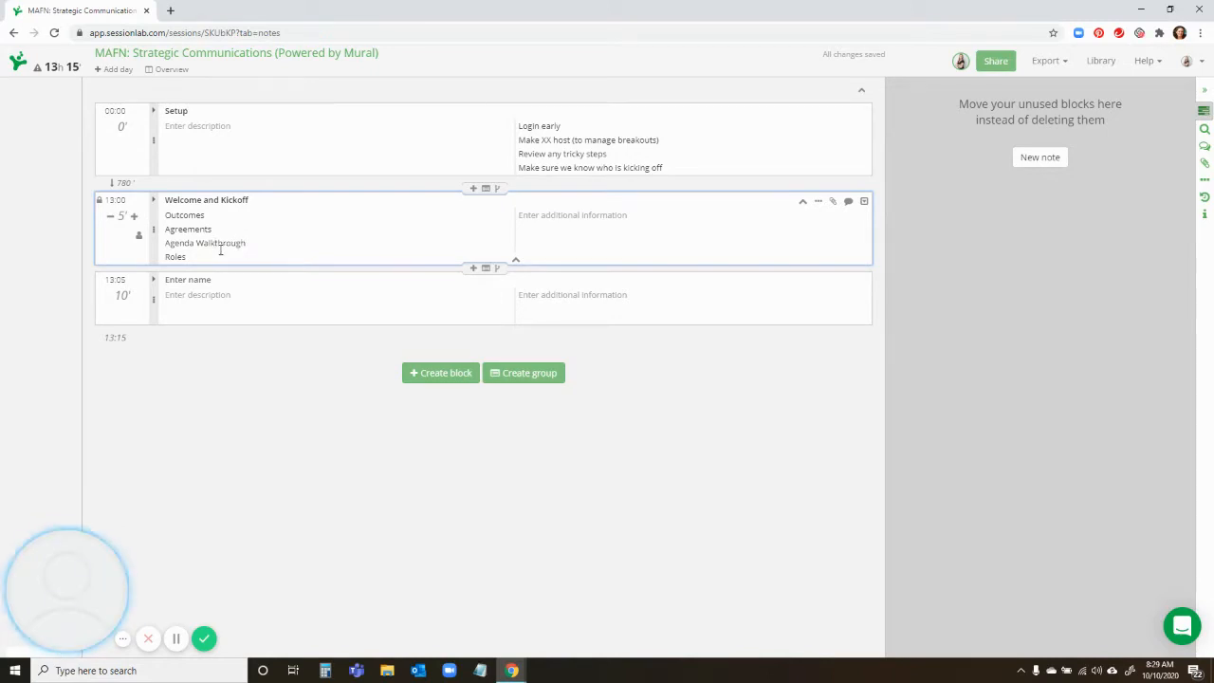
click(222, 259)
Name the empty block below Welcome and Kickoff "Quick Intro's" and set its duration to 2 minutes
click(217, 296)
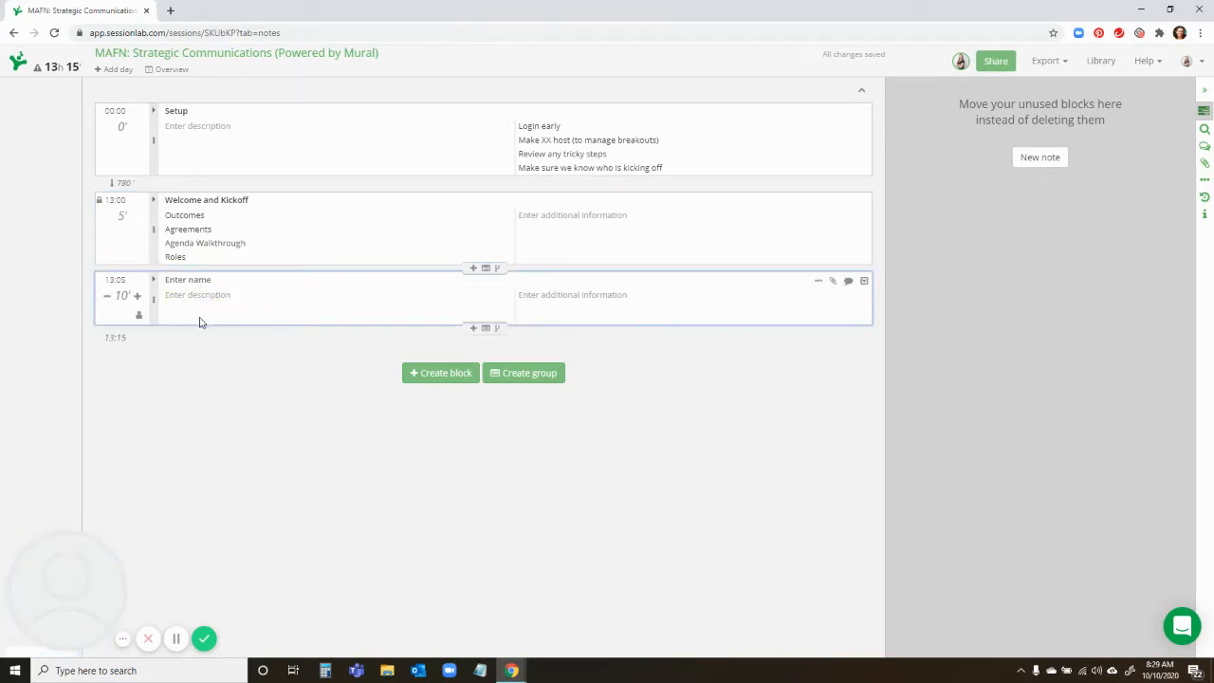
text(Intro's)
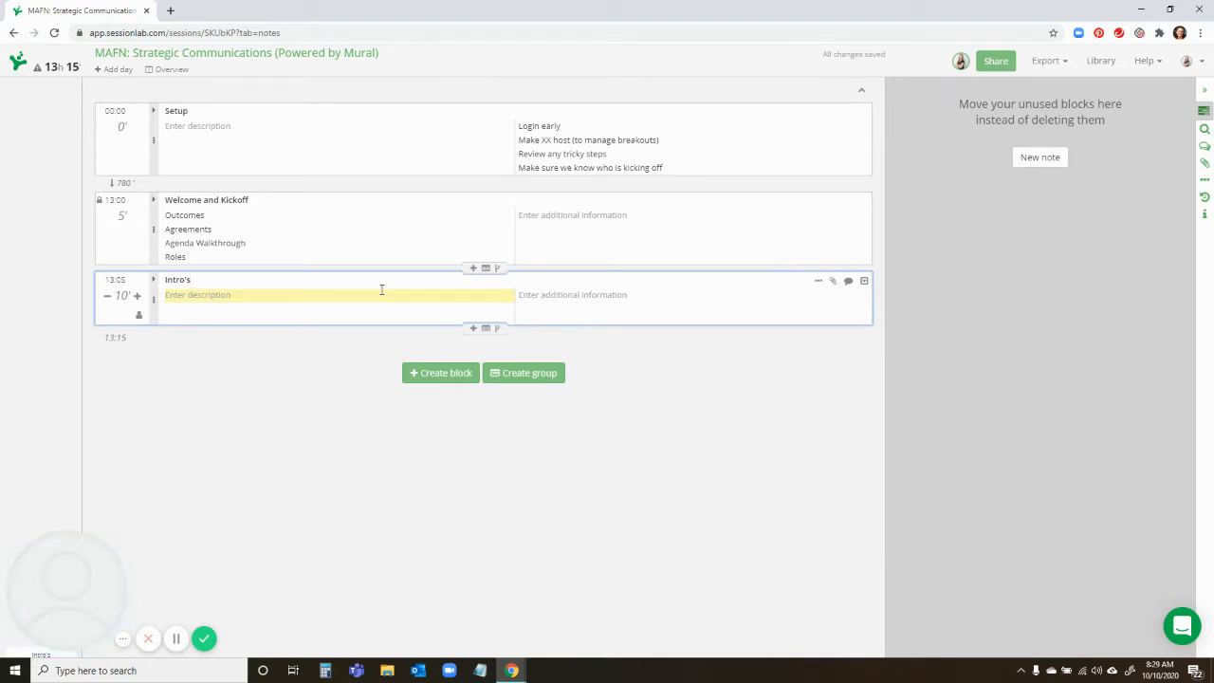
click(121, 296)
text(2)
key(Return)
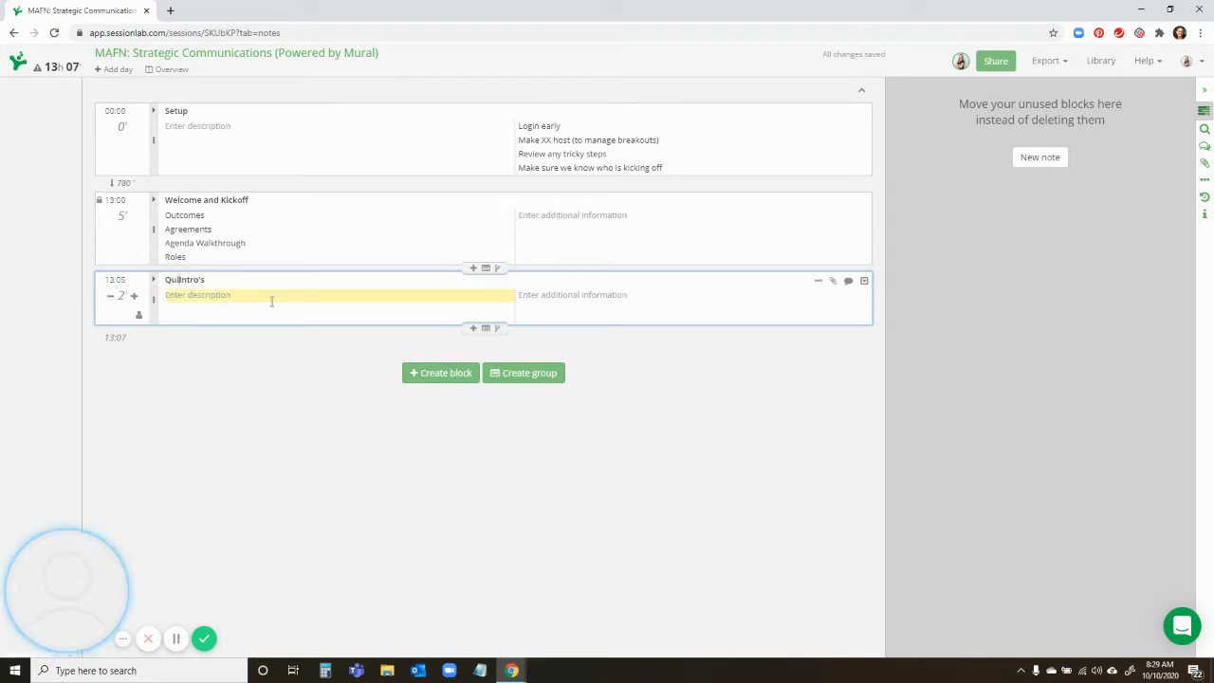
text(Quick)
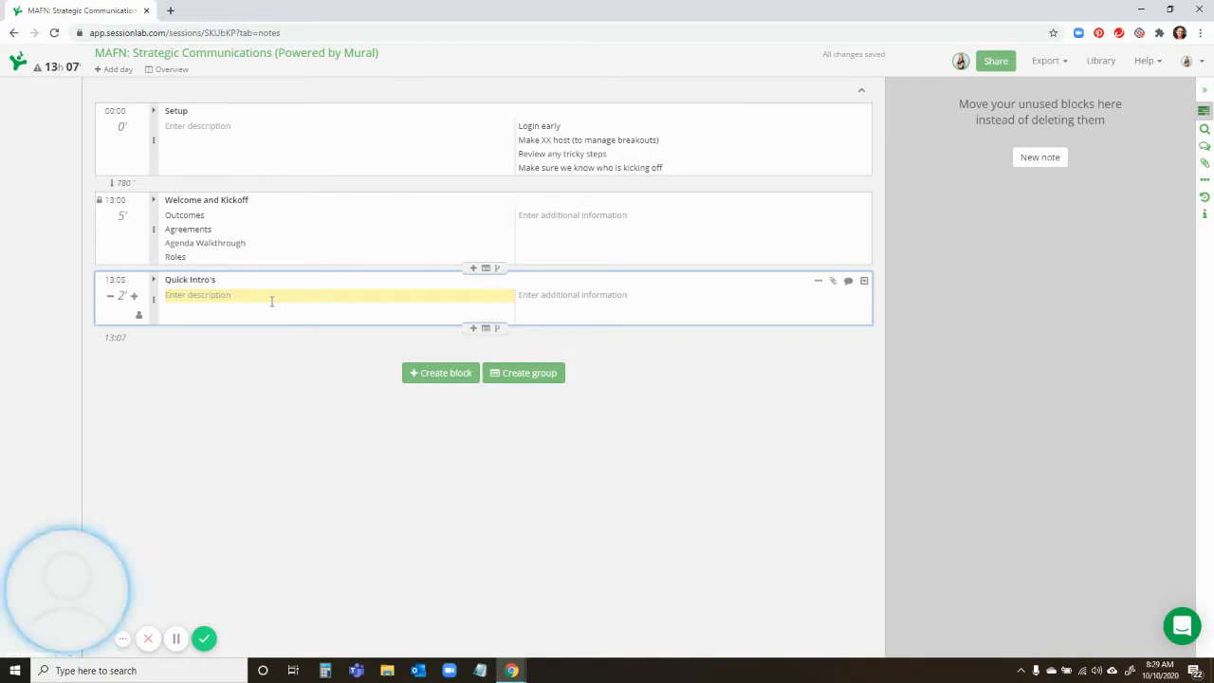
click(271, 301)
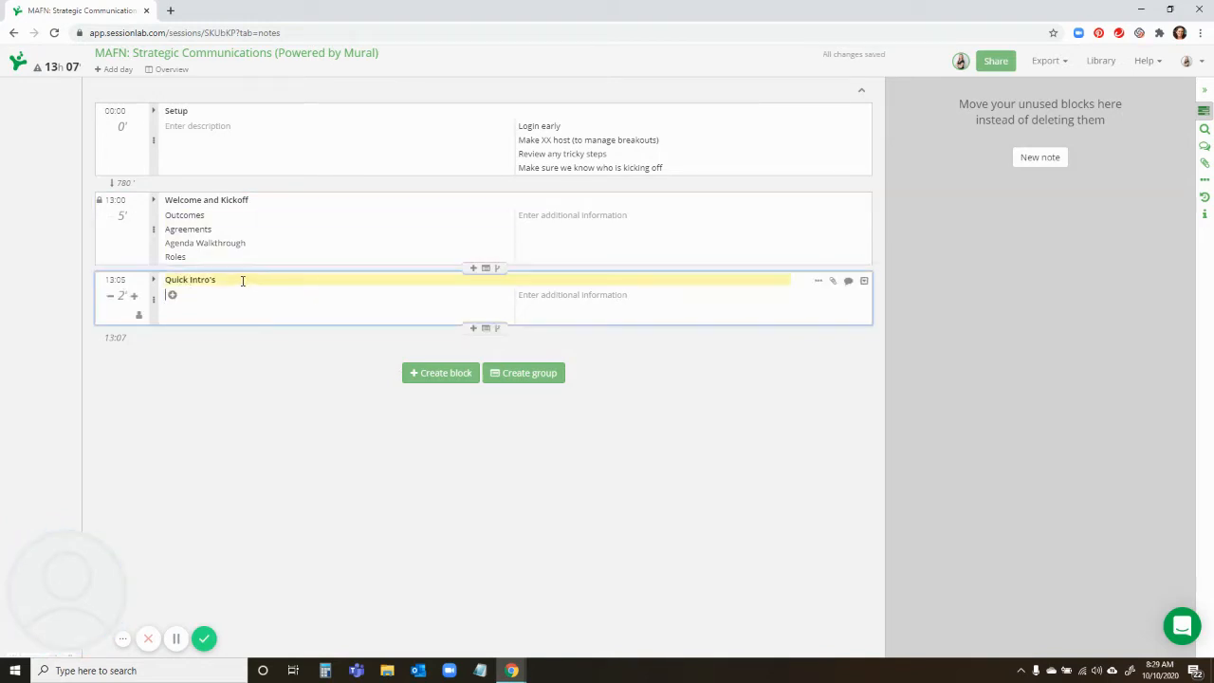
Add a 2-minute block named "Energizer" below Quick Intro's
click(474, 329)
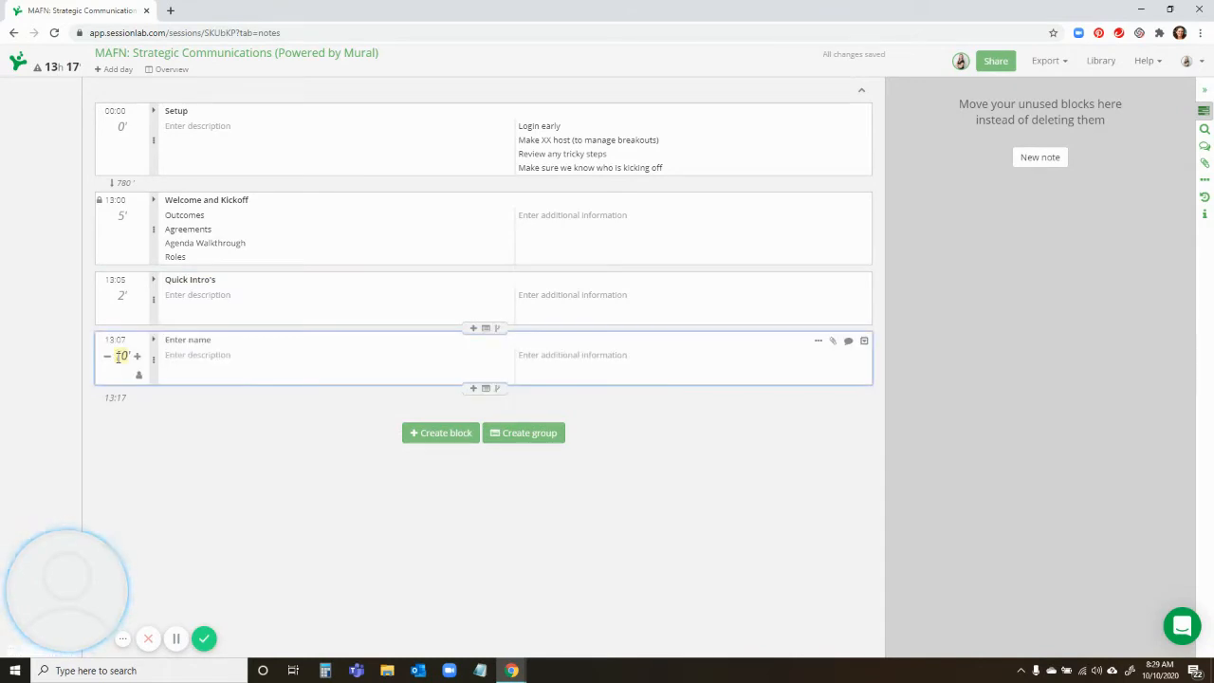
double_click(121, 356)
text(2)
click(201, 340)
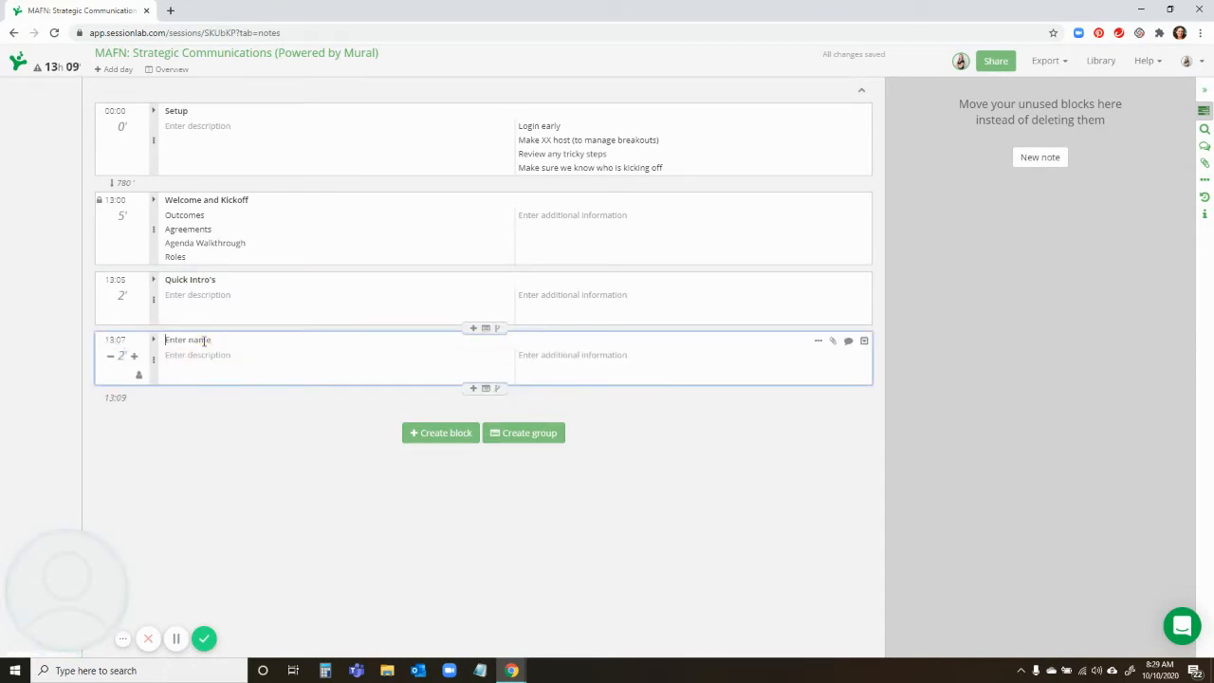
text(Ener)
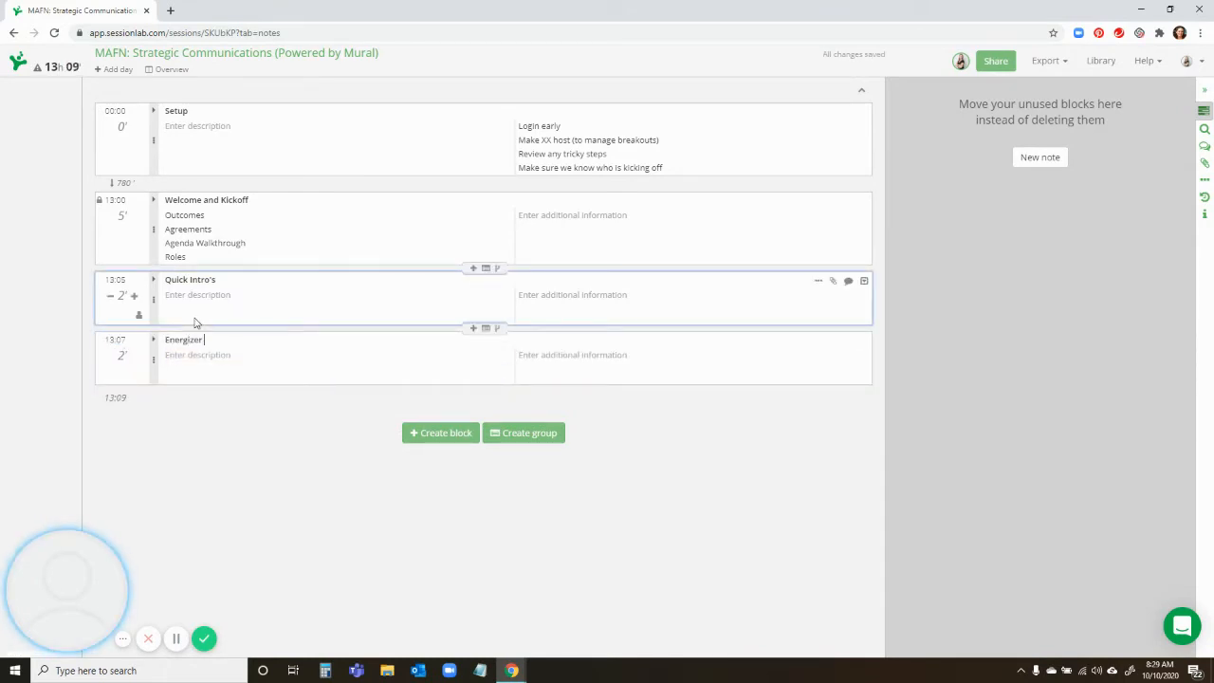
text(gizer)
click(228, 356)
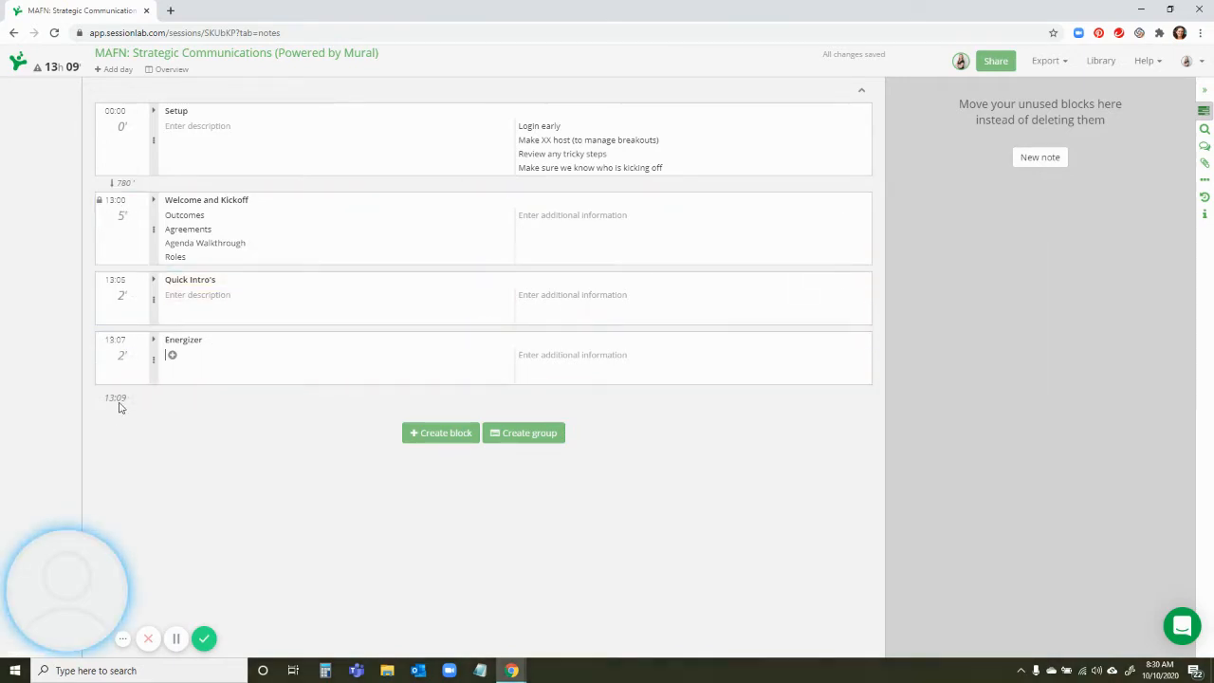
Add a block below Energizer and lock its starting time at 14:25
click(474, 387)
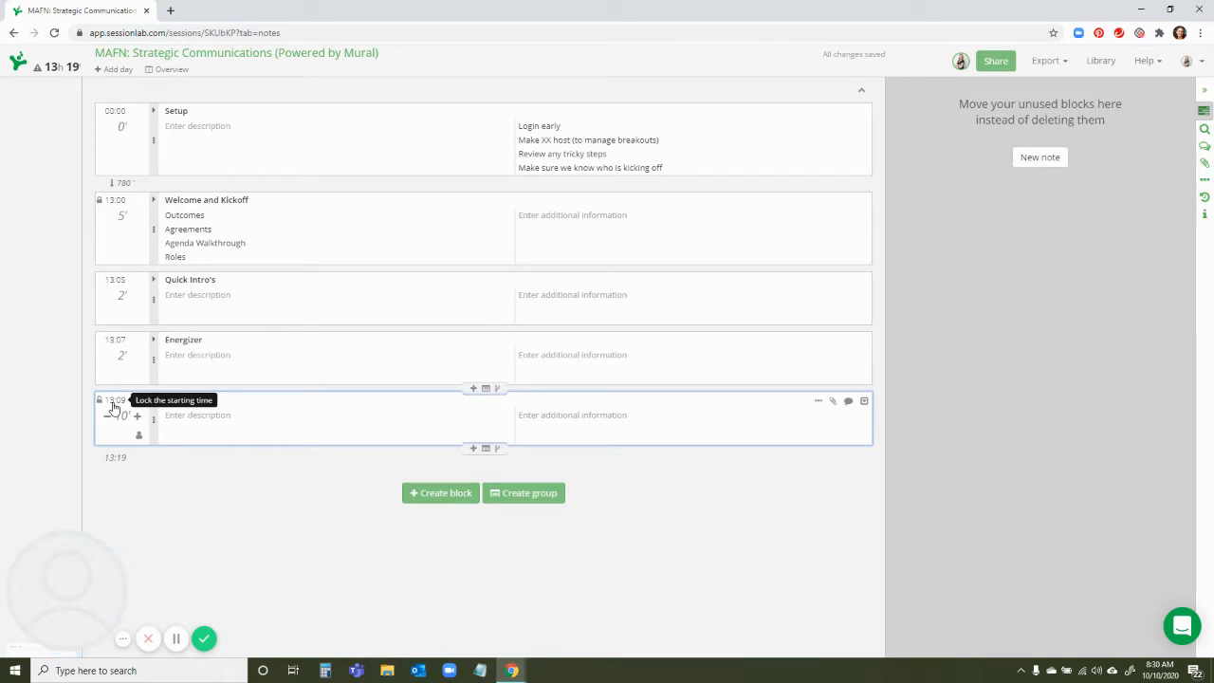
click(121, 404)
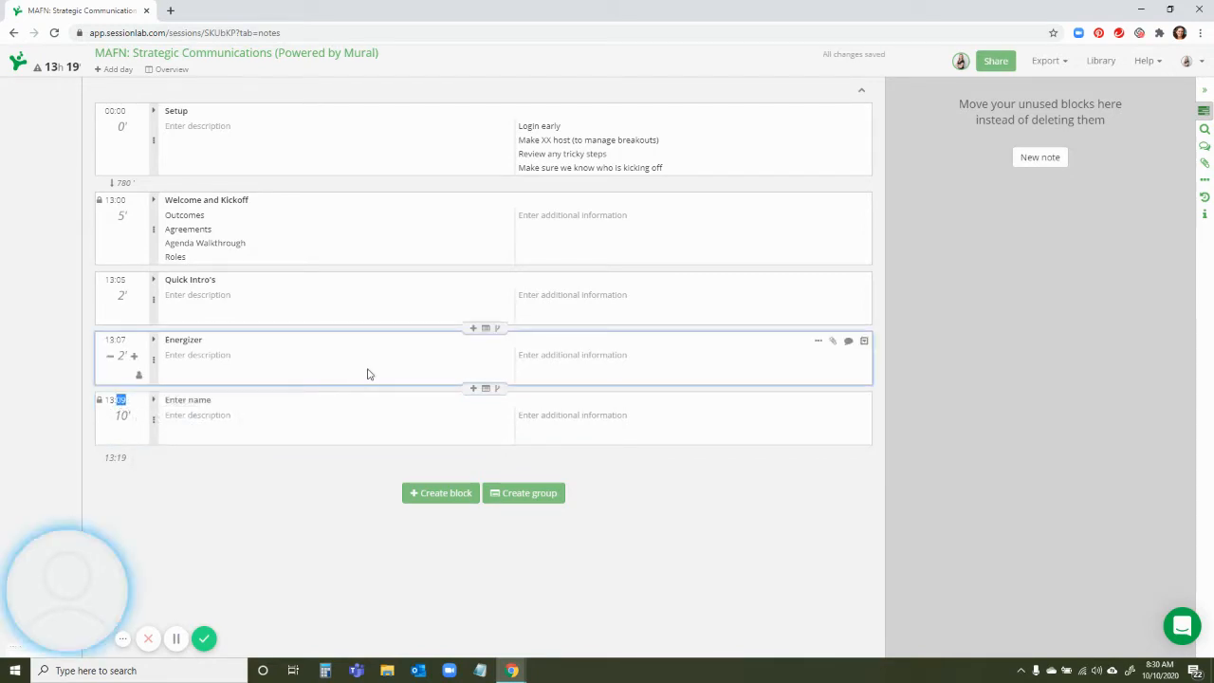
click(110, 403)
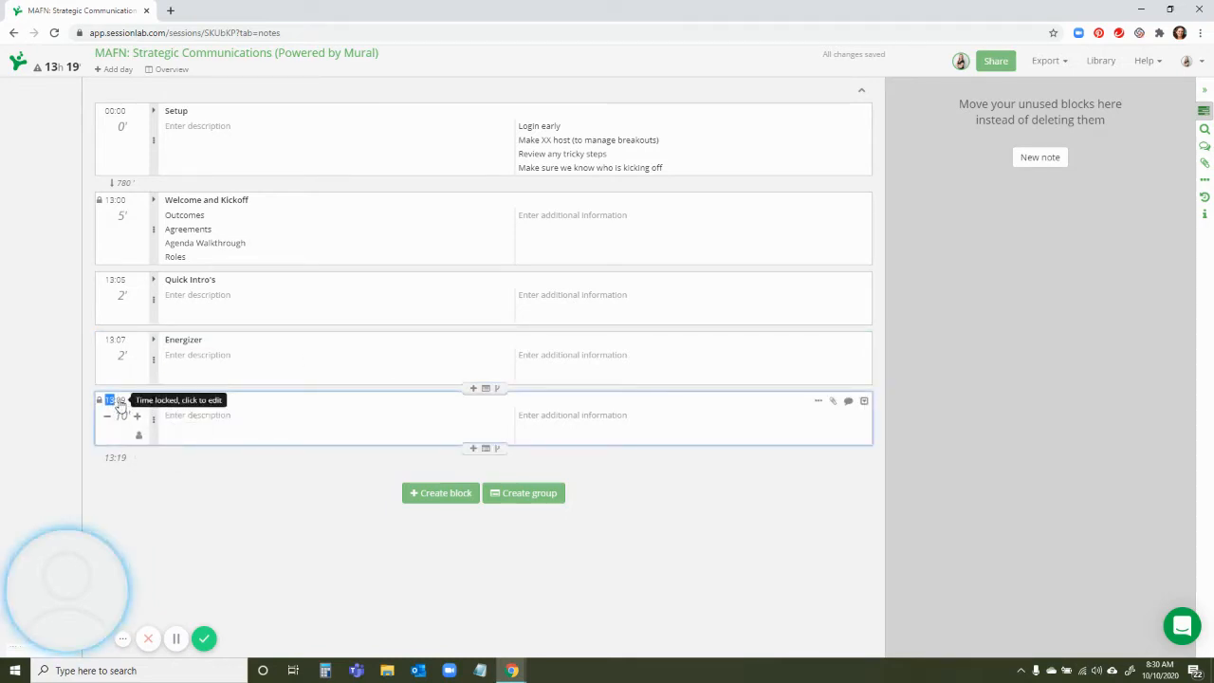
click(116, 401)
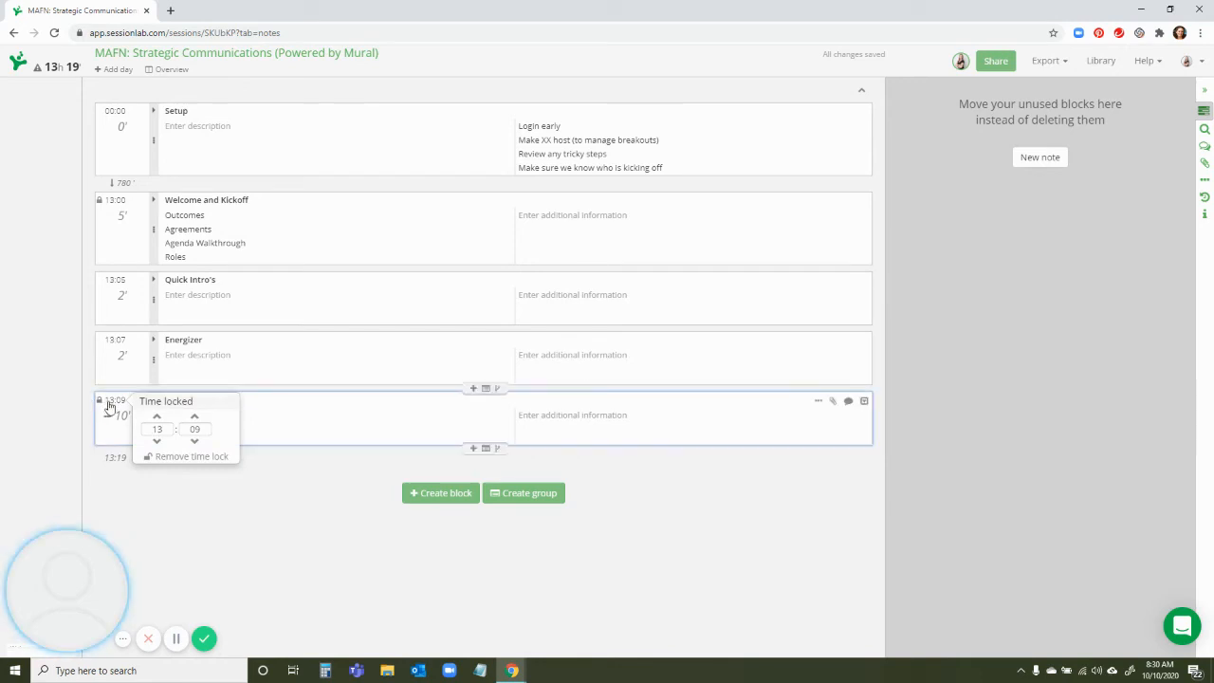
double_click(158, 429)
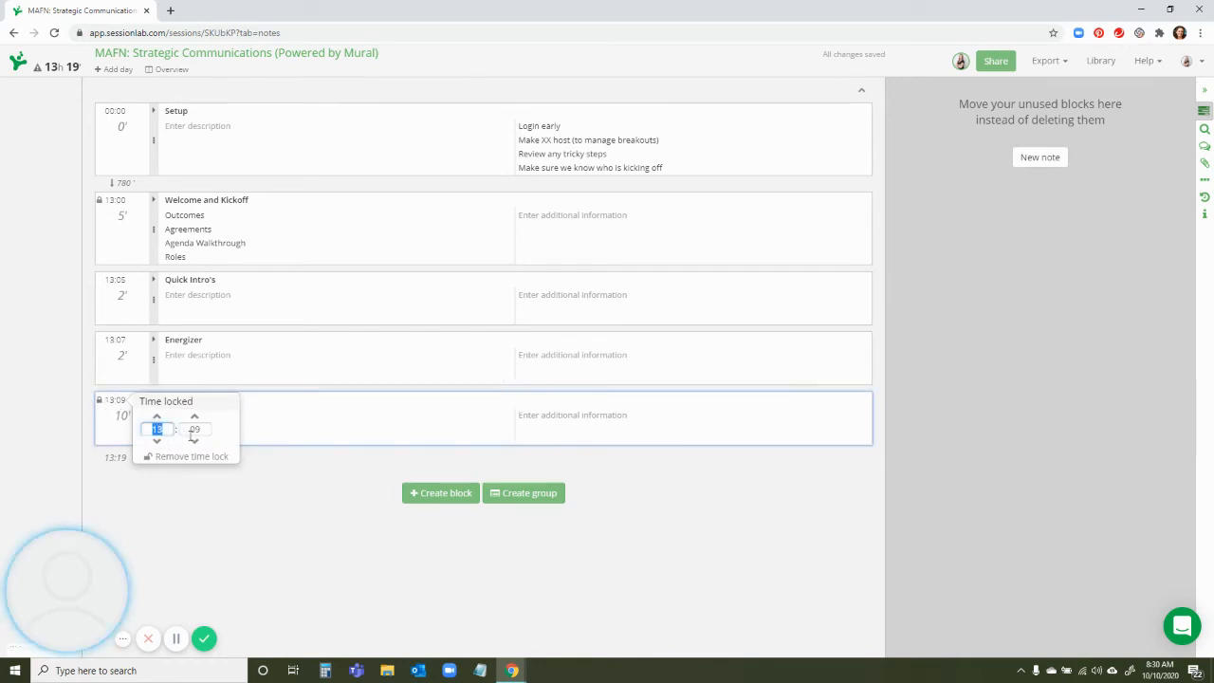
text(14)
key(Tab)
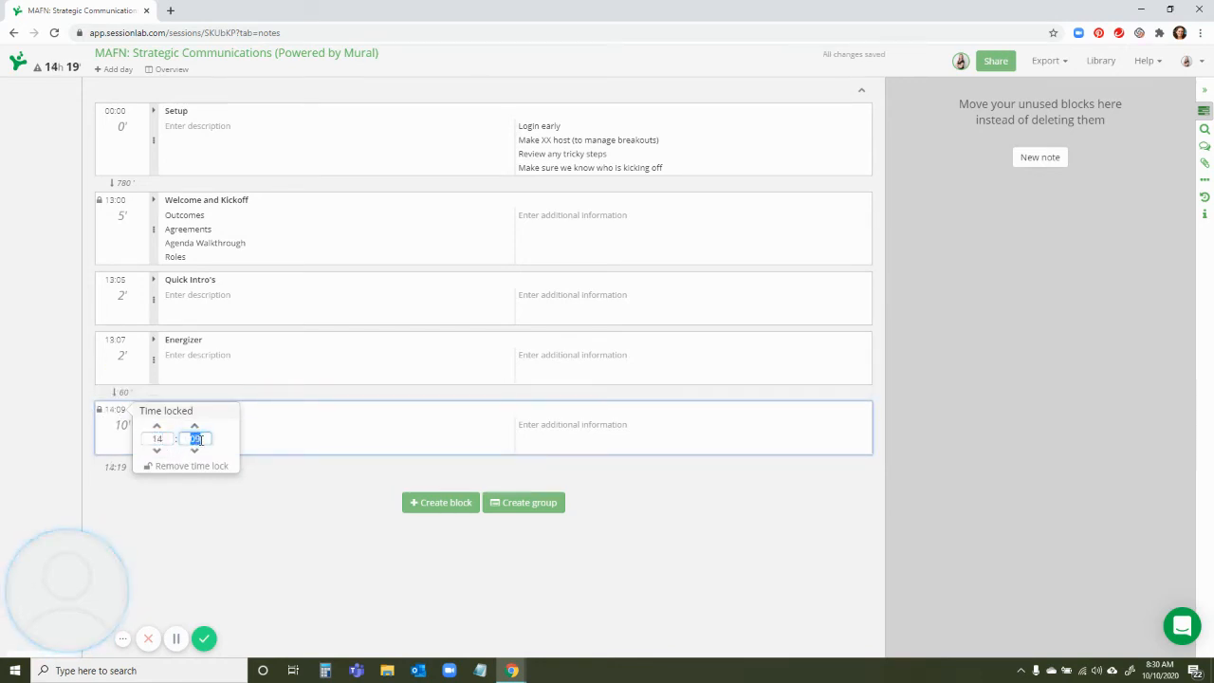
text(25)
click(290, 433)
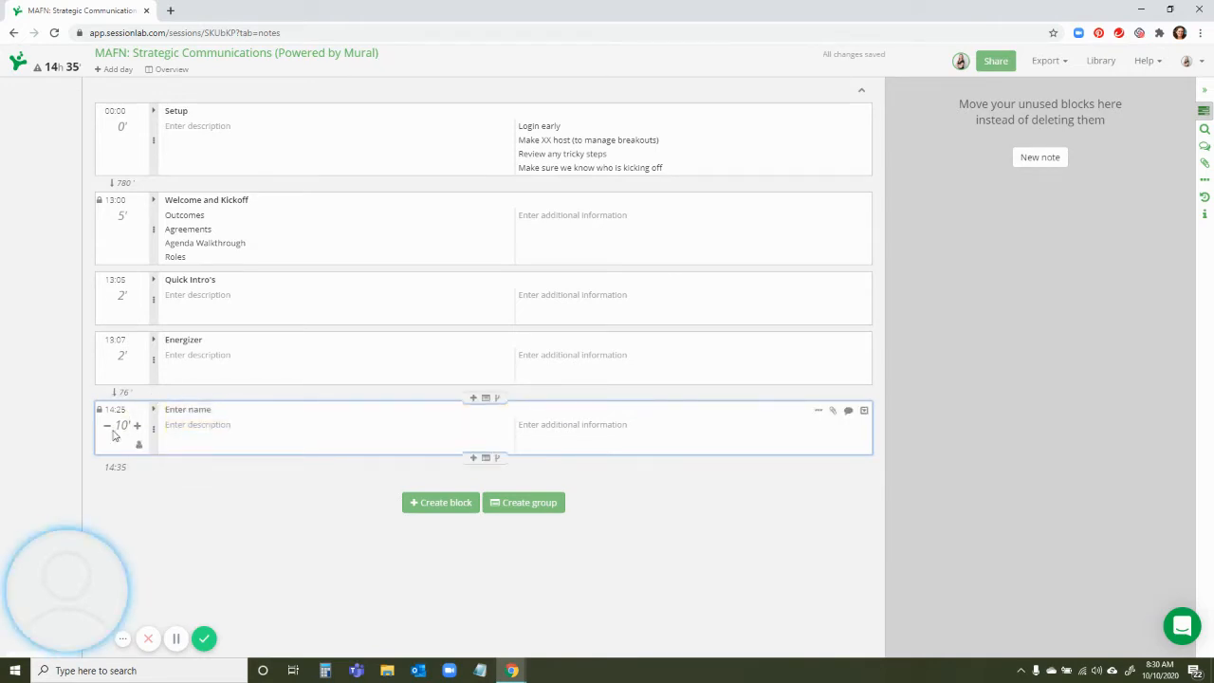
Set the 14:25 block's duration to 5 minutes and name it "Closing Activity"
double_click(120, 426)
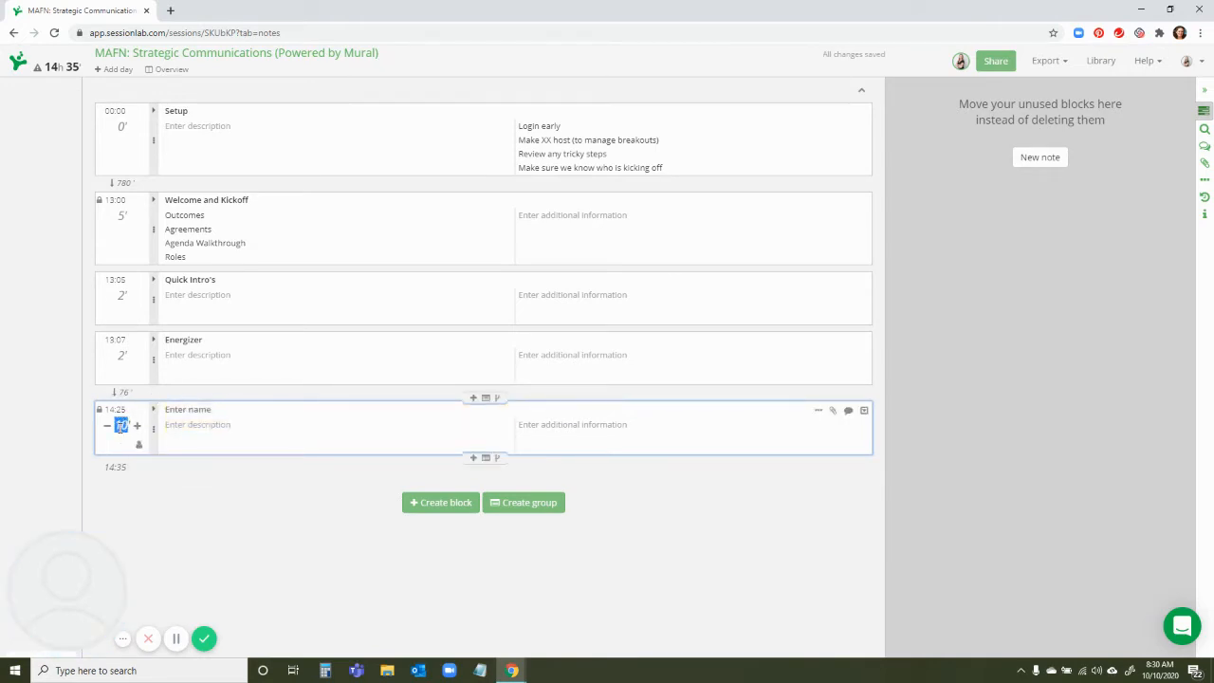
text(5)
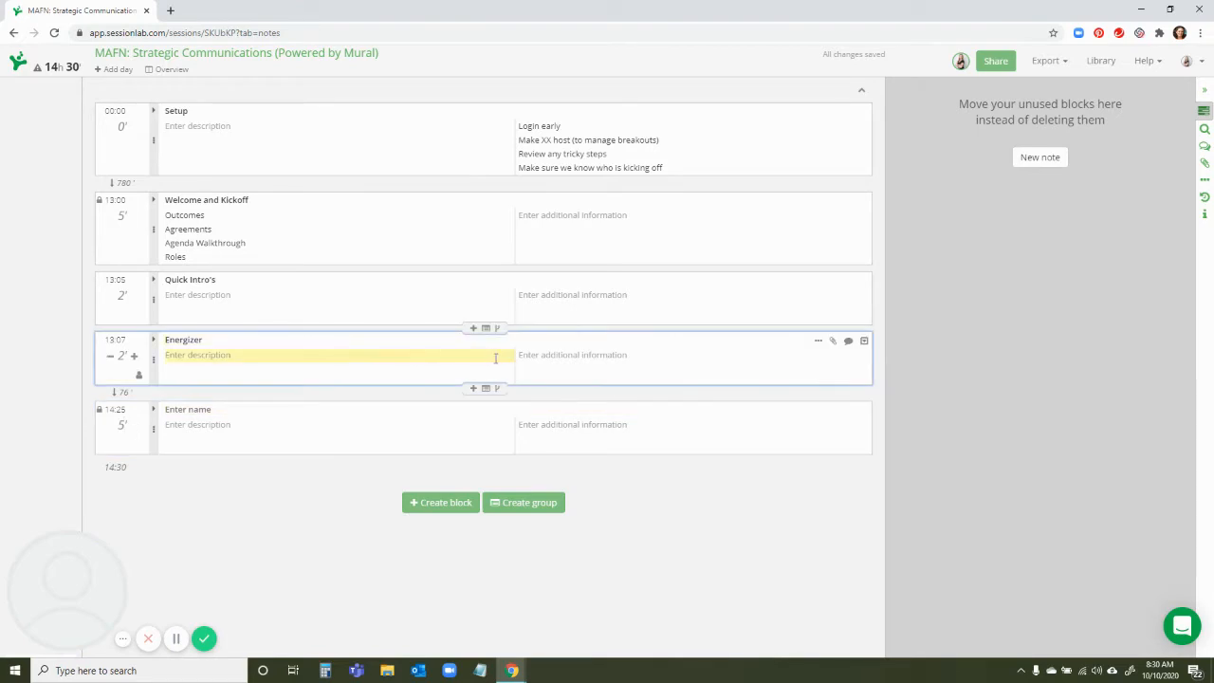
click(195, 409)
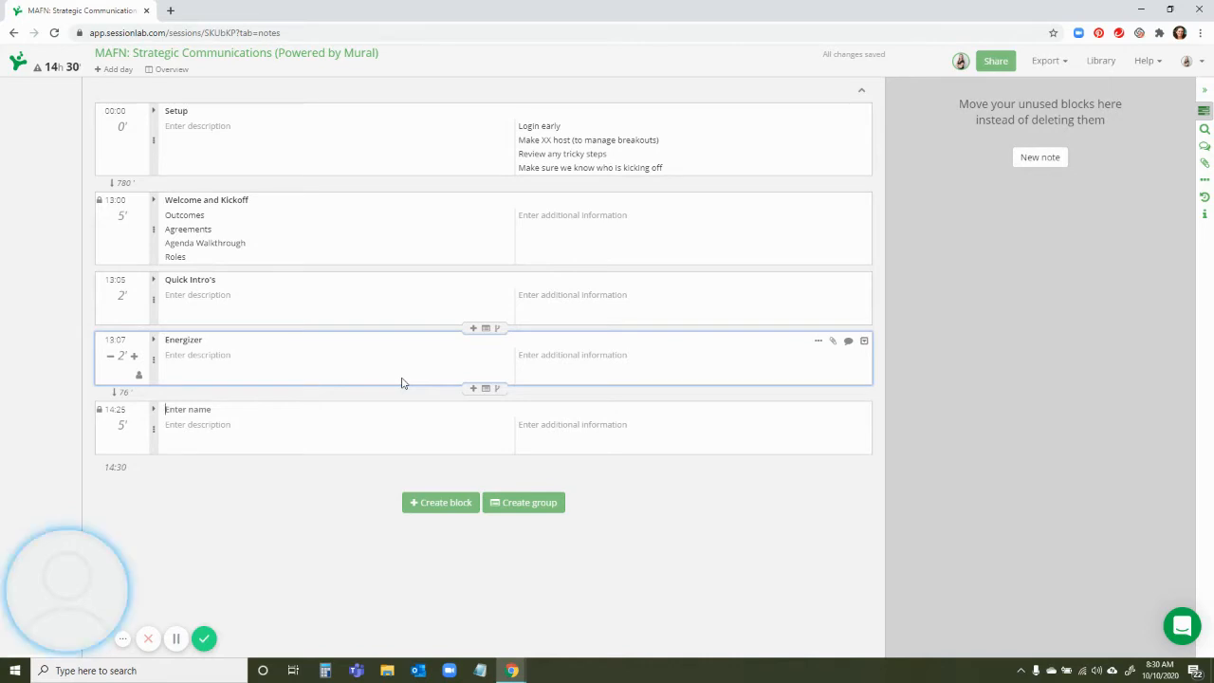
text(Closing Activity)
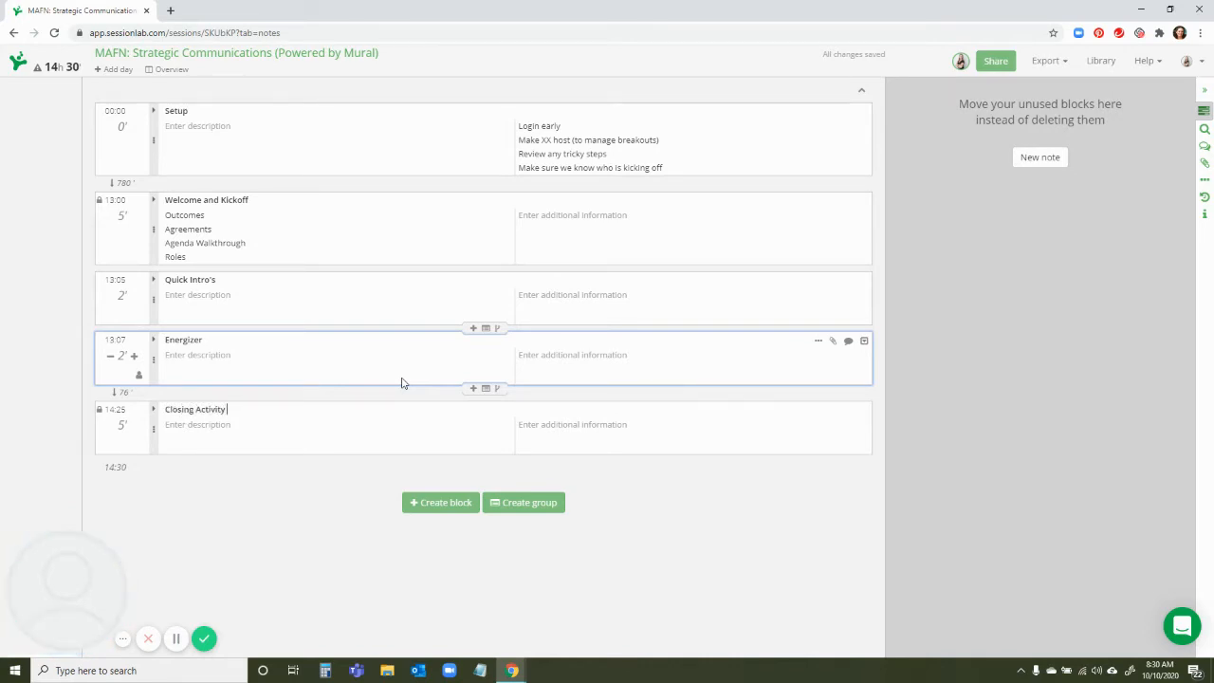
Add a block between Energizer and Closing Activity named "Discussion: Why is strategic communications important?"
click(473, 389)
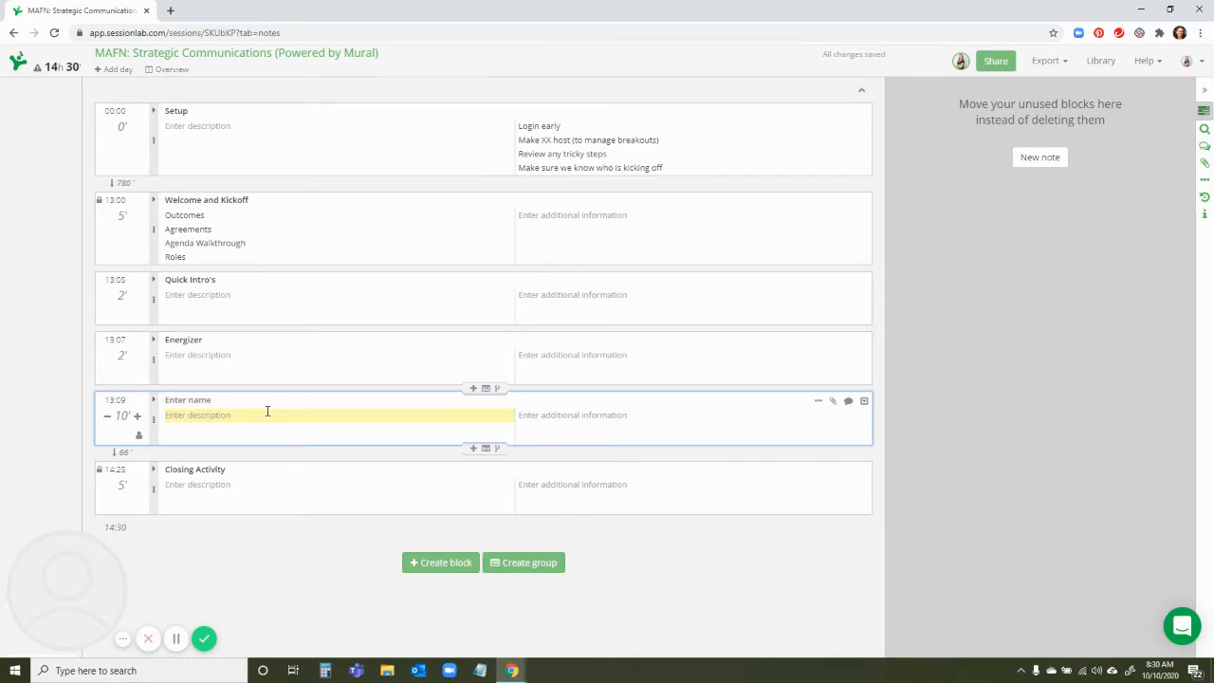
click(261, 402)
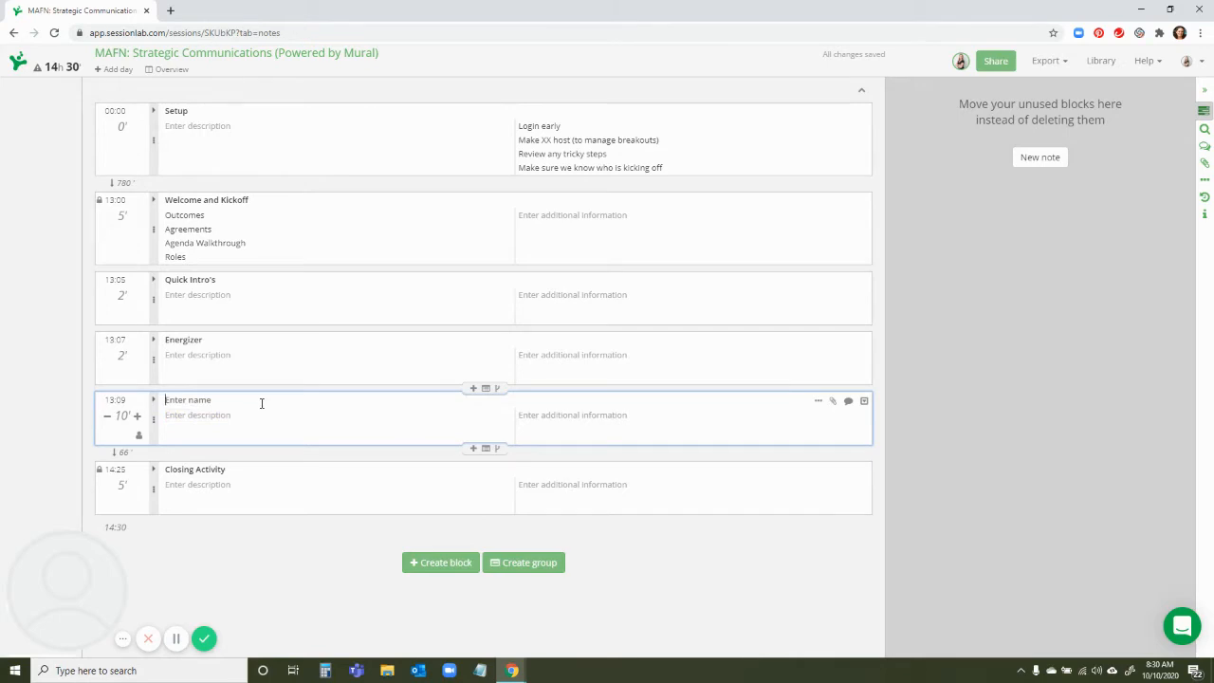
text(Discussion: Why is strategic communications important?)
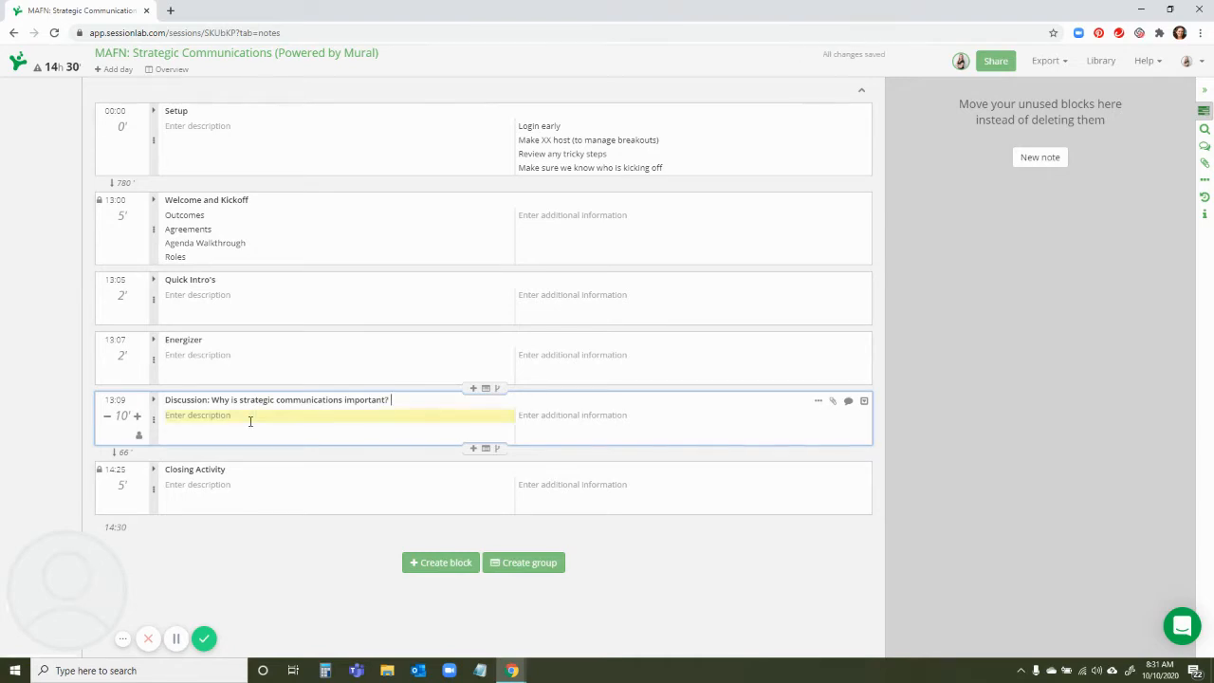
Enter the Discussion block's description: "Follow-up: What kinds of changes are your organizations experiencing?"
click(250, 421)
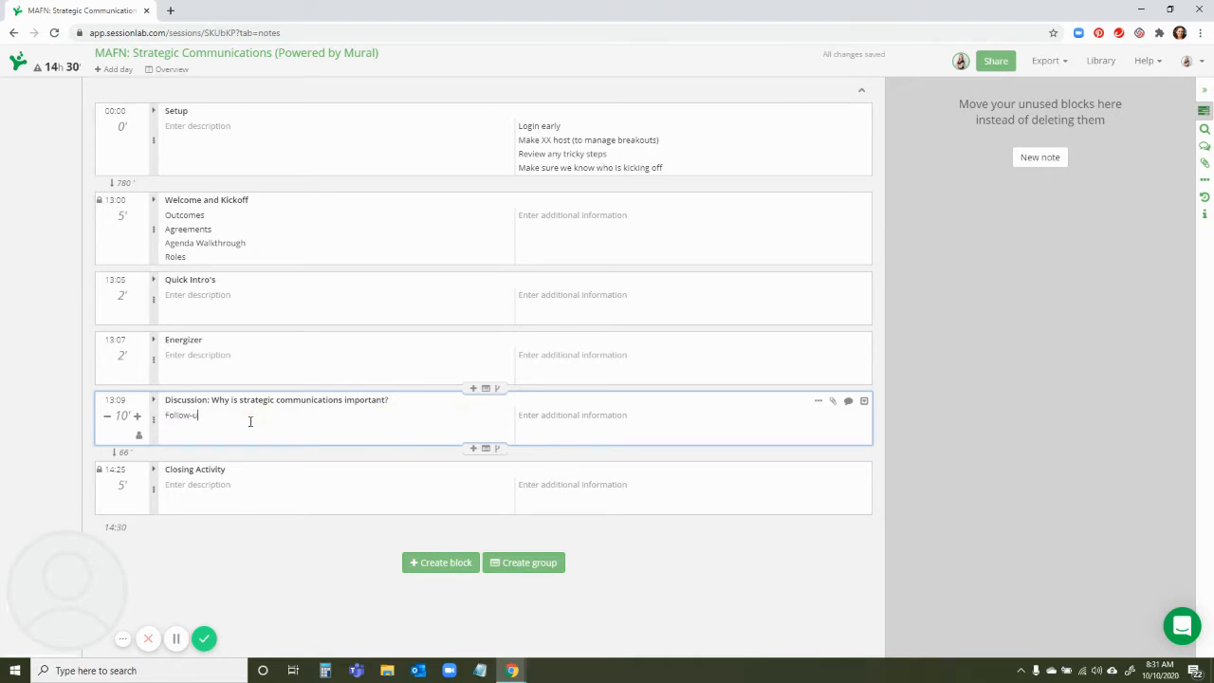
text(Follow-up: Wh)
key(BackSpace)
key(BackSpace)
key(BackSpace)
text(tions experiencing?)
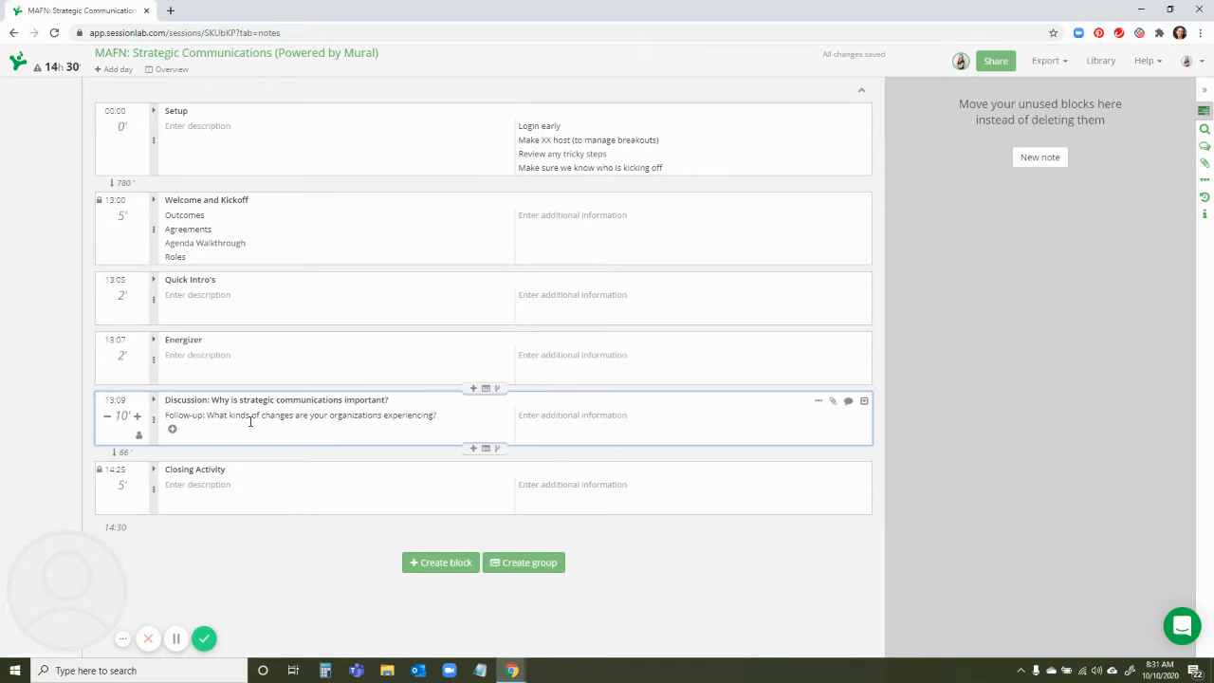
Add the question "What has gone well?" on a new line of the Discussion block's description
text(What has gone well?)
key(Return)
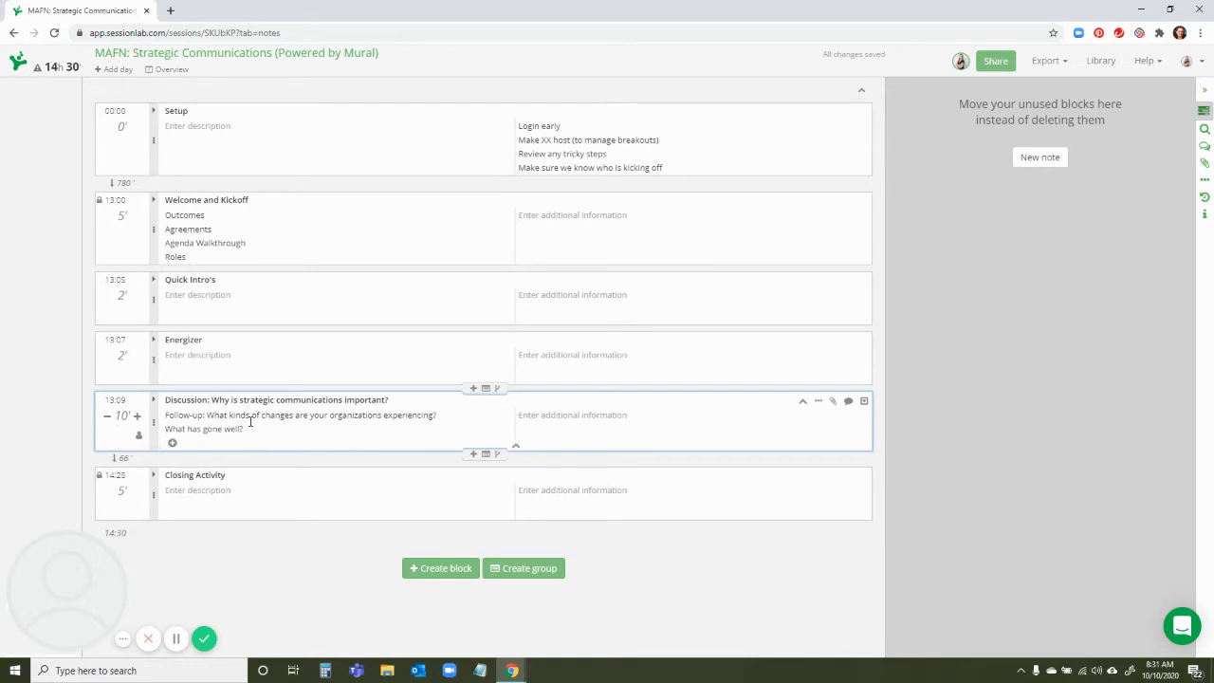
Rename the Energizer block "Energizer: POLL" and enter "Come up with the question" as its additional information
click(267, 343)
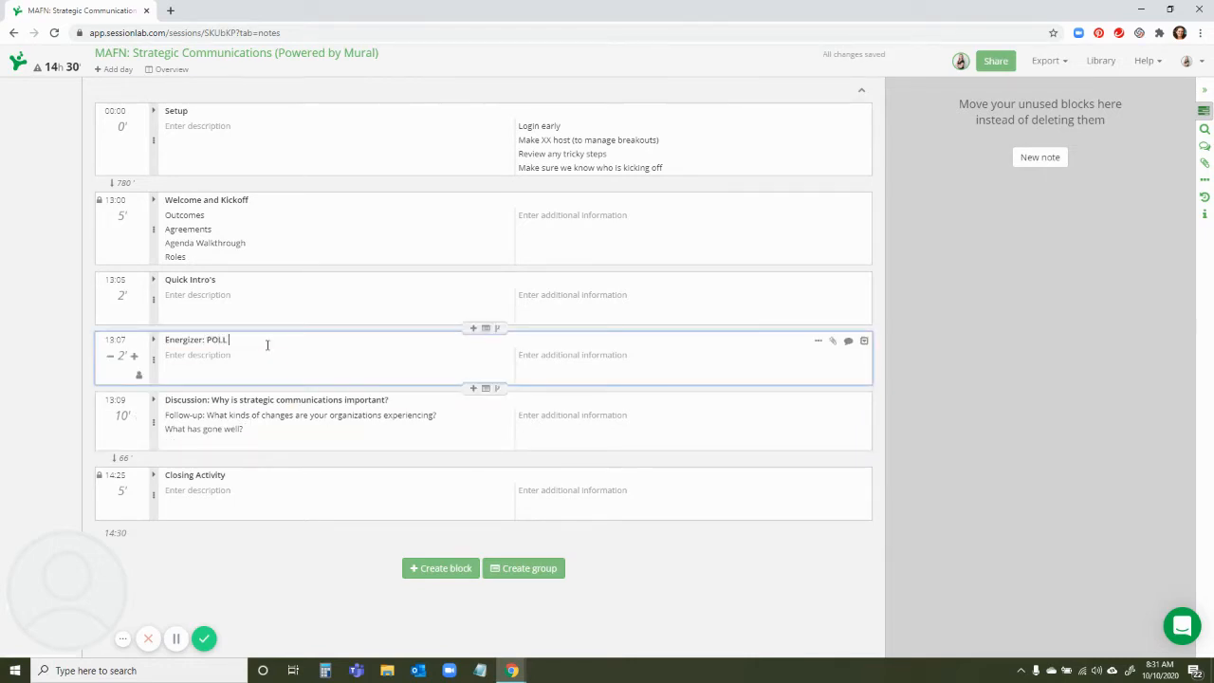
click(536, 353)
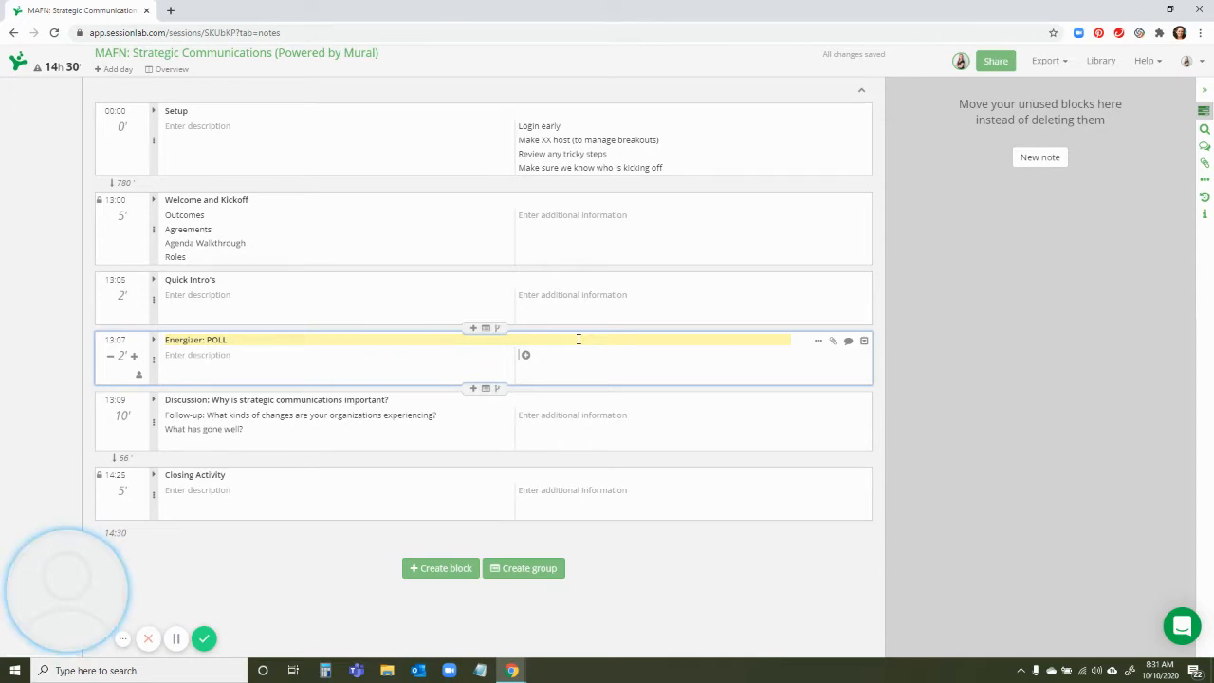
text(Come up wi)
text(th the questions)
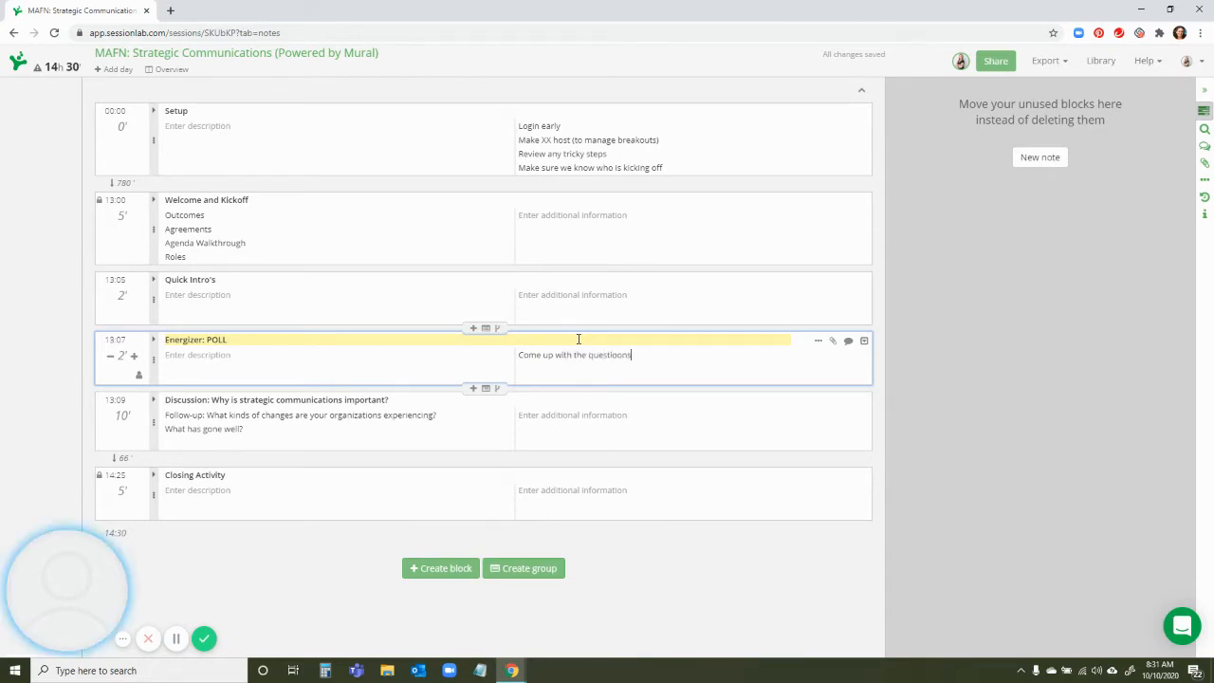
key(BackSpace)
Move the question after "Follow-up:" onto its own line and set the Discussion block's duration to 5 minutes
click(208, 415)
key(Return)
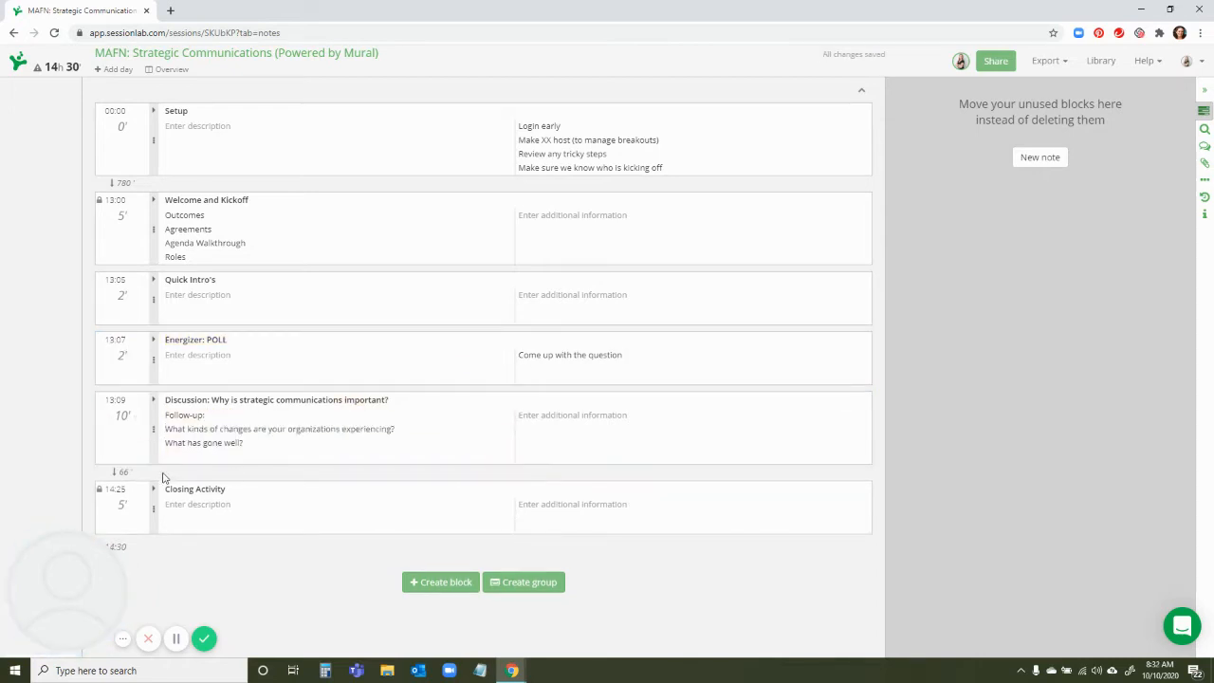
click(121, 416)
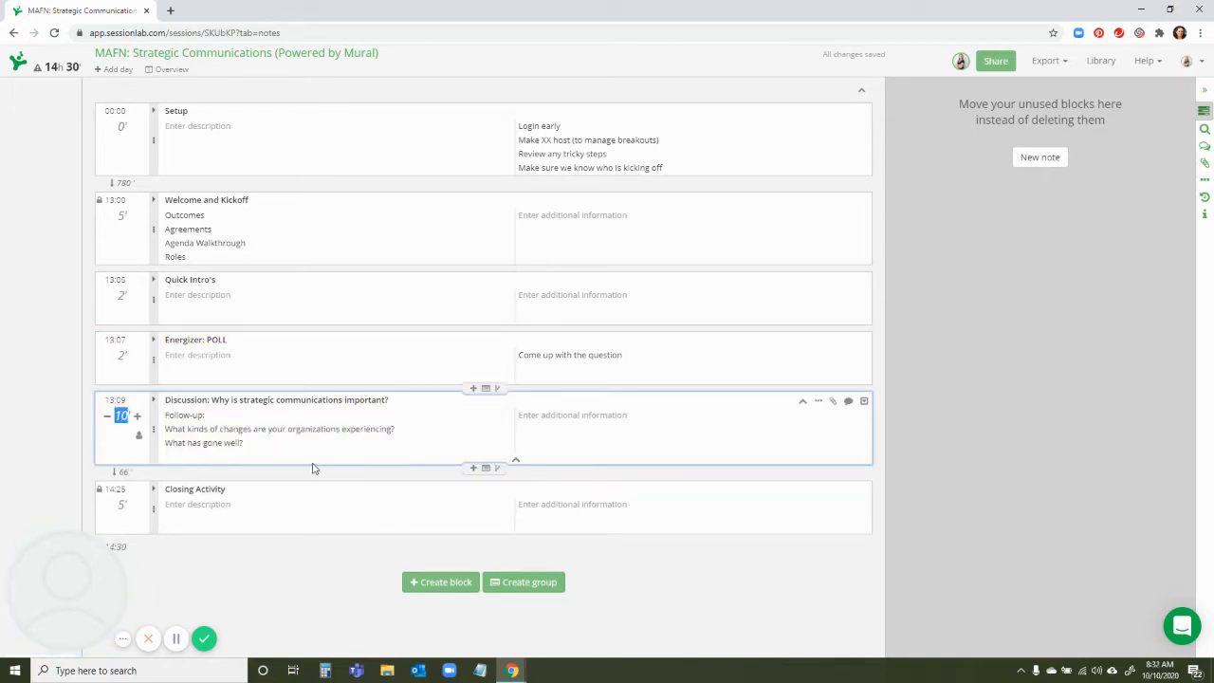
text(5)
click(355, 440)
Add a block below the Discussion block, and change the Discussion description's first line to "Follow-up (as time allows):"
click(472, 468)
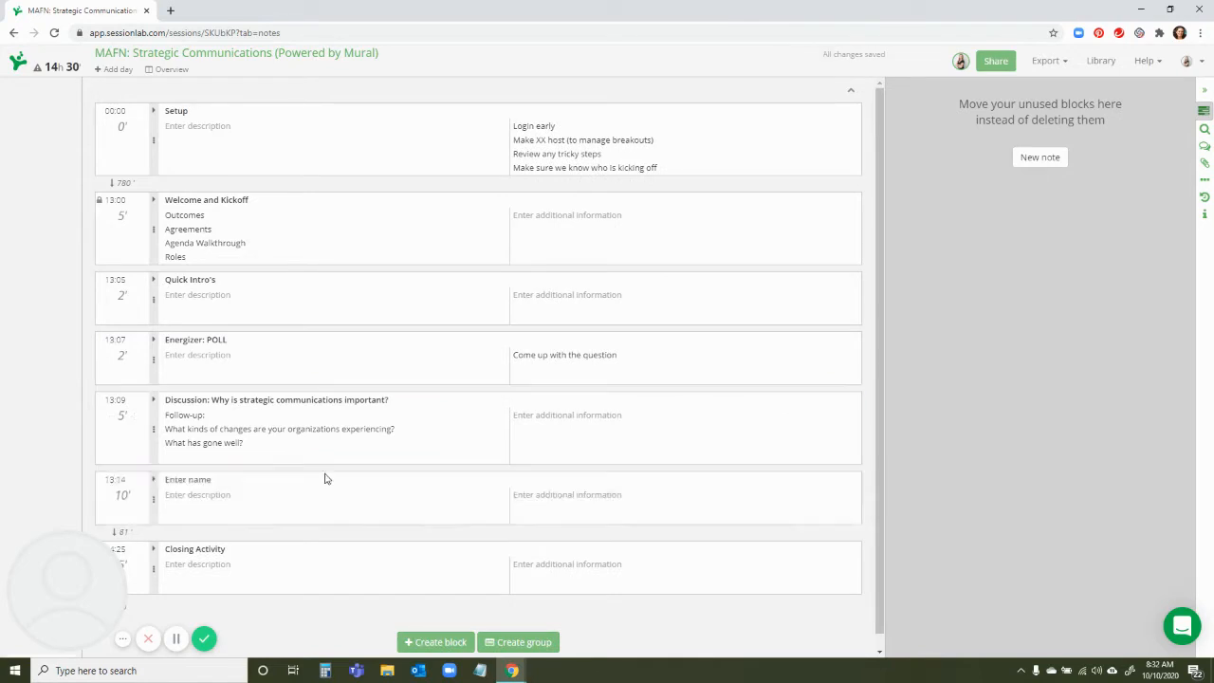
click(196, 459)
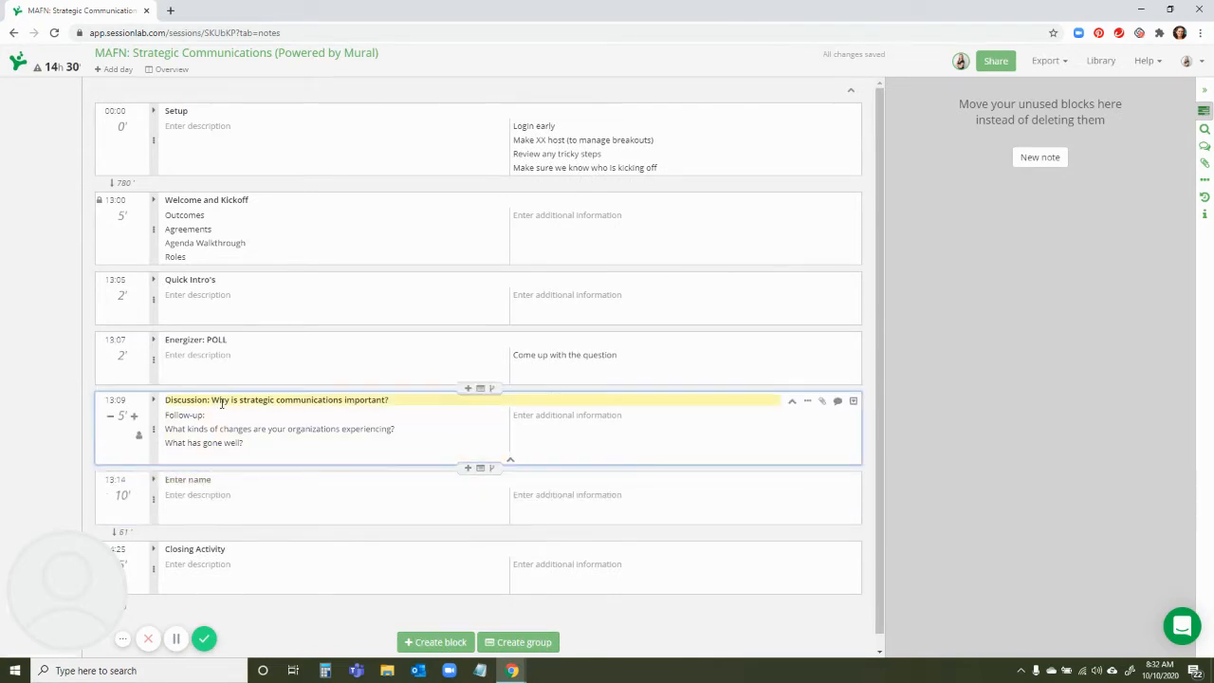
click(179, 437)
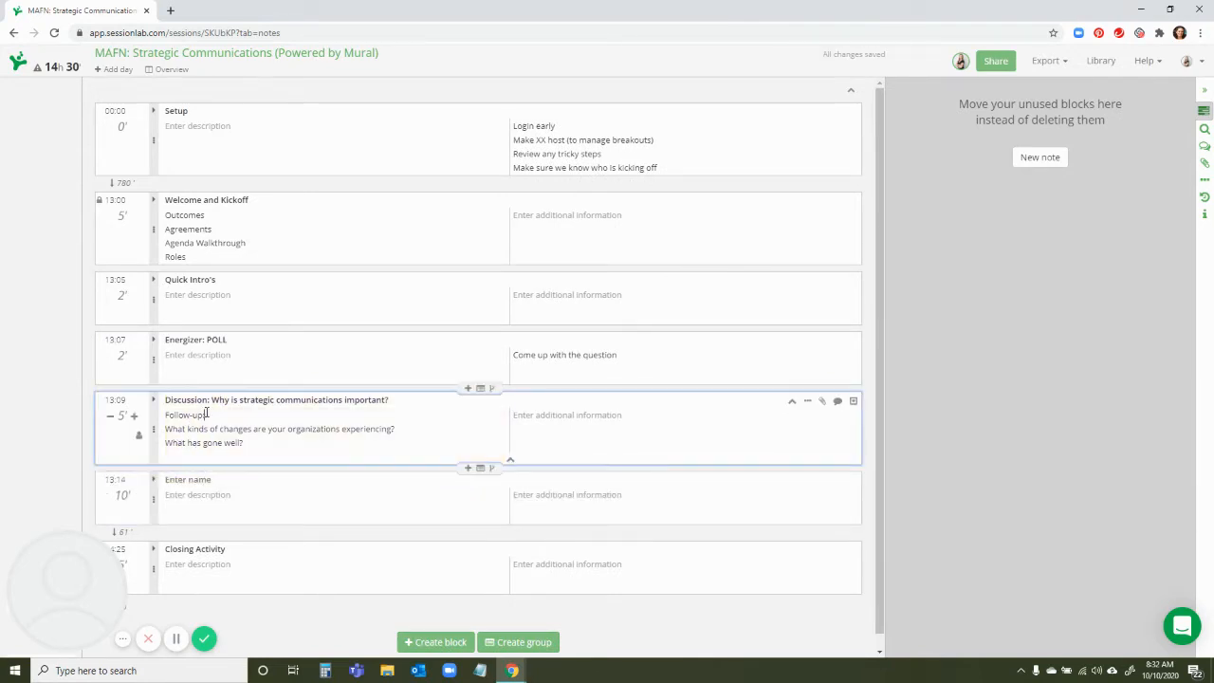
text((as time)
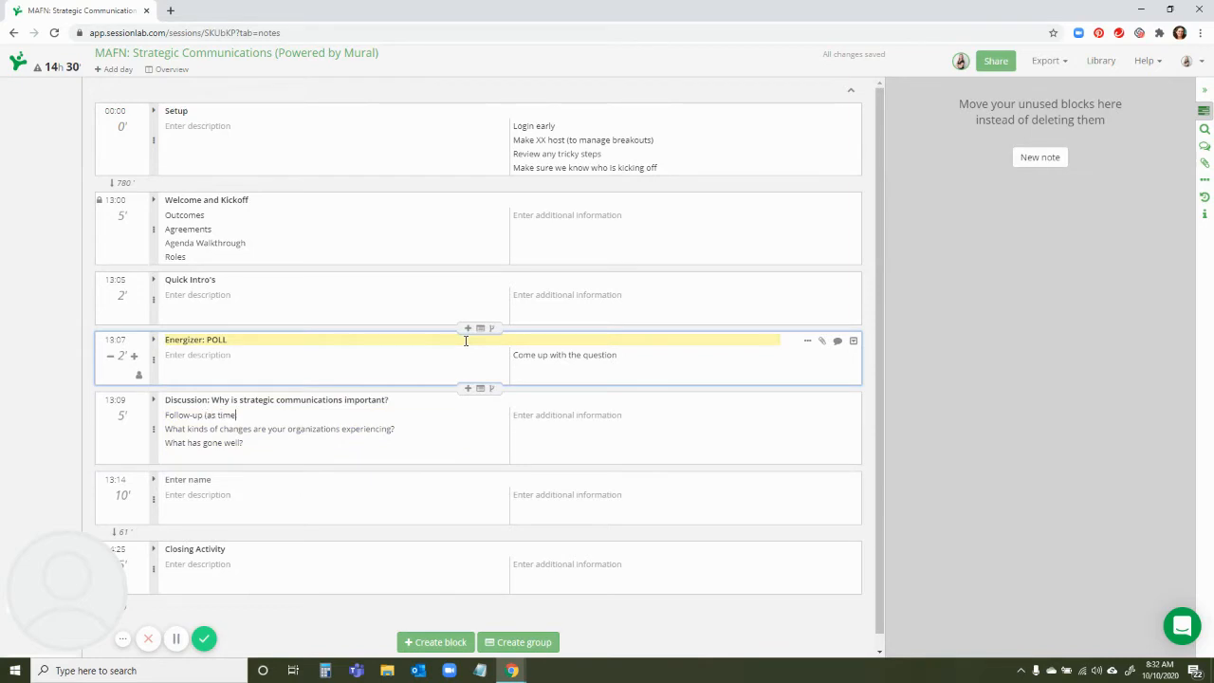
text( allows):)
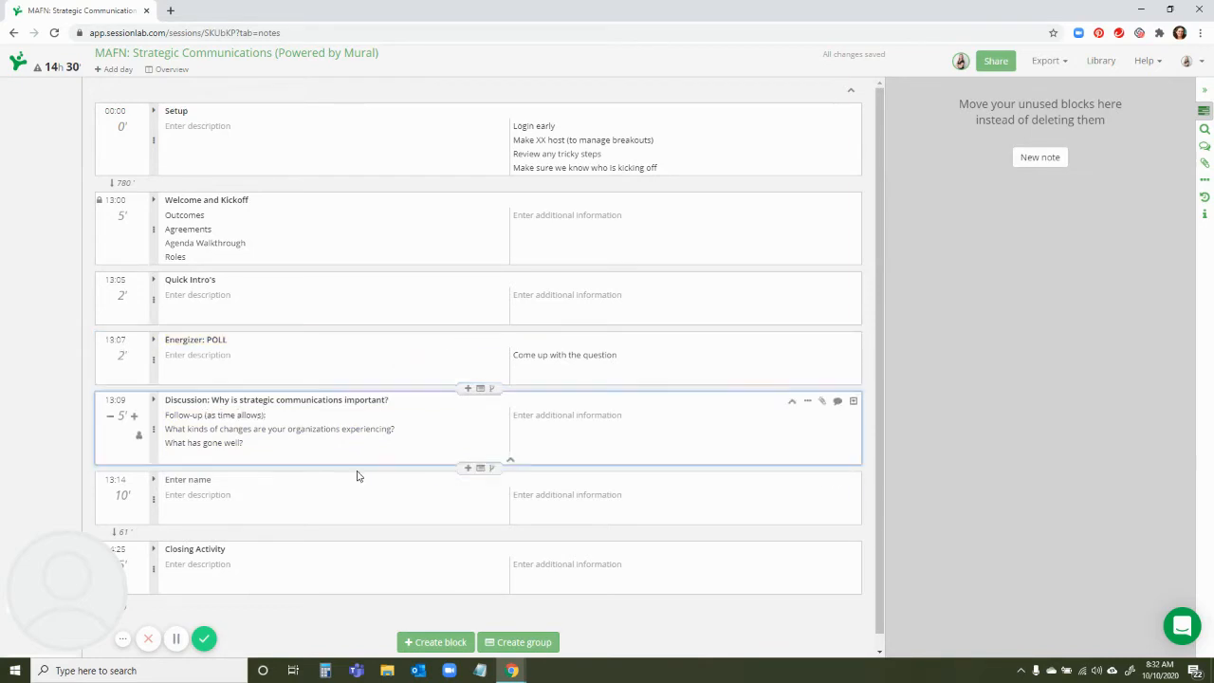
Name the empty 13:14 block "Introduce Mural / Sandbox Activity" and set its duration to 5 minutes
click(294, 491)
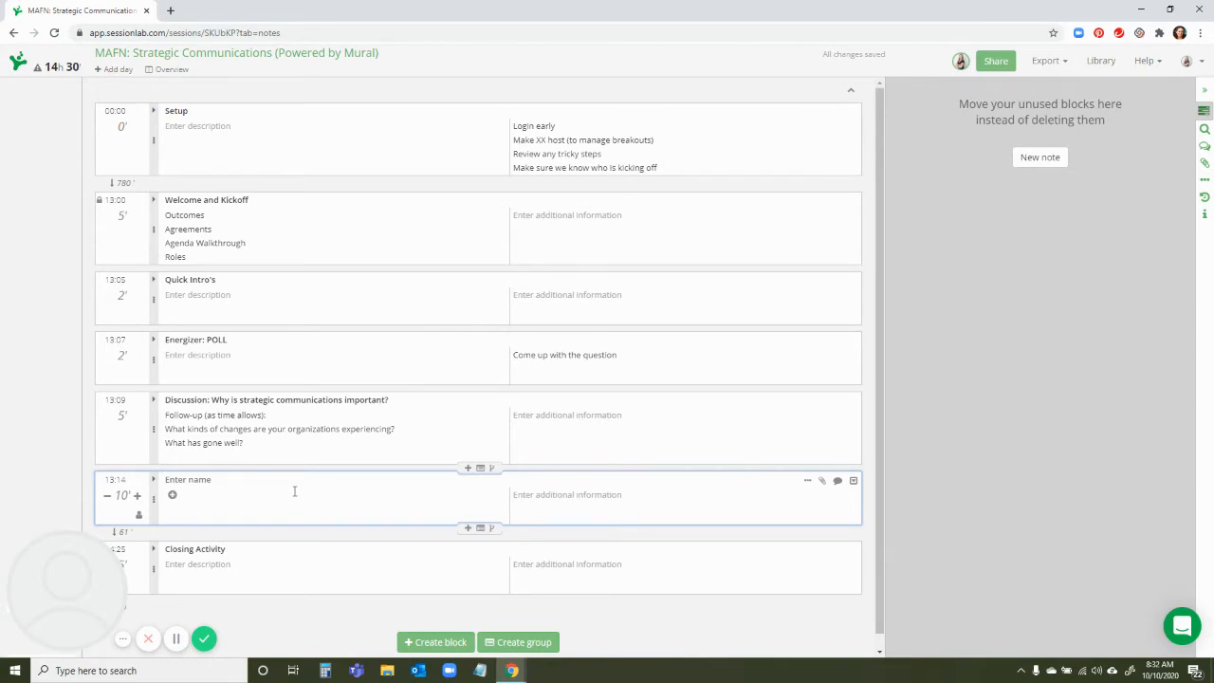
text(In)
key(BackSpace)
click(262, 478)
text(Introduce Mural / Sandbo)
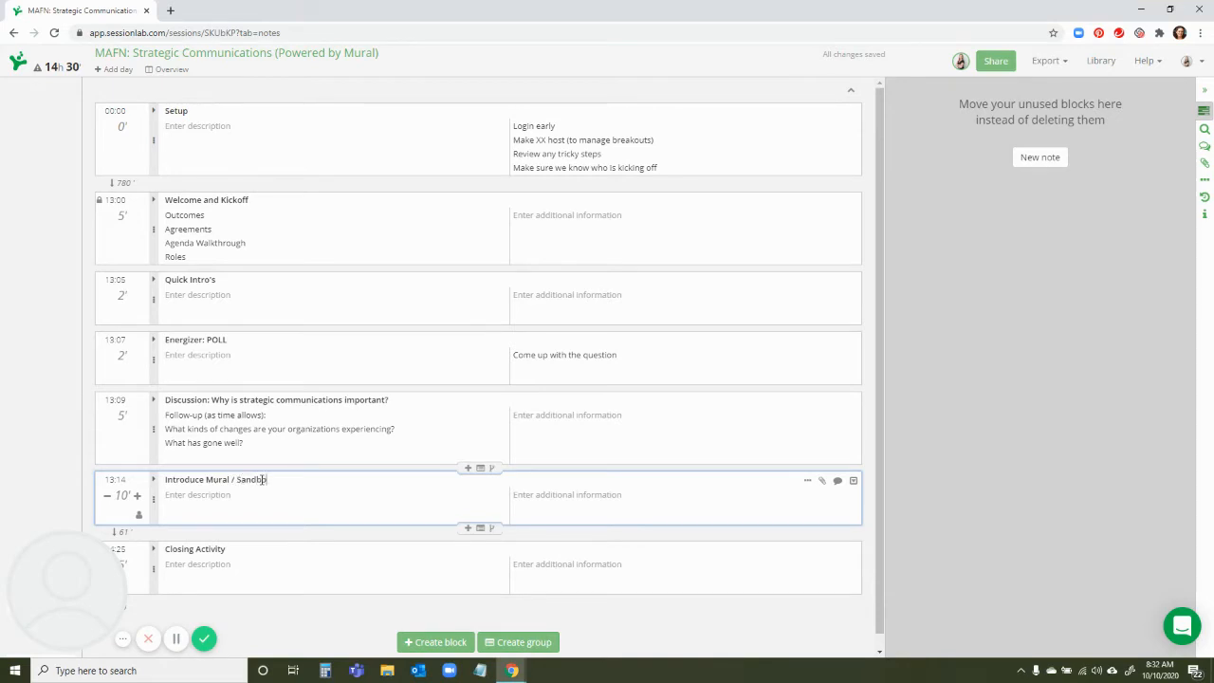
text(x Activity)
click(123, 495)
text(5)
click(327, 496)
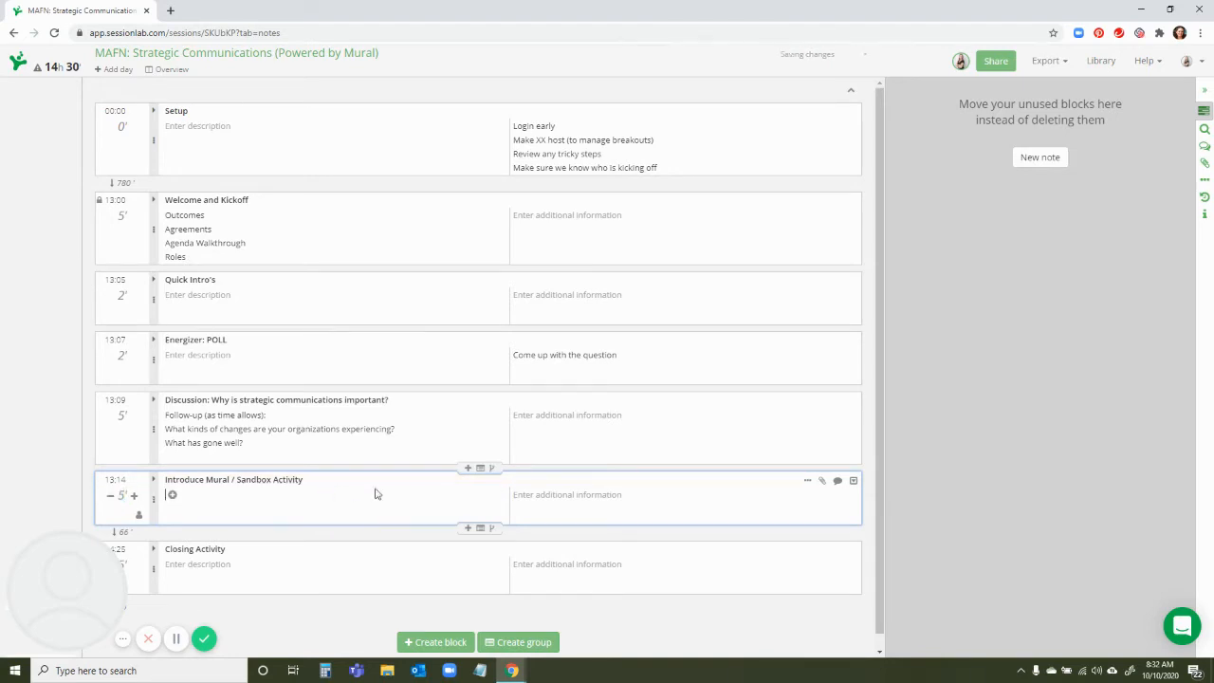
Add a block below Introduce Mural / Sandbox Activity, and enter "Have a back-up Google Doc, just in case" as the Mural block's additional information
click(467, 530)
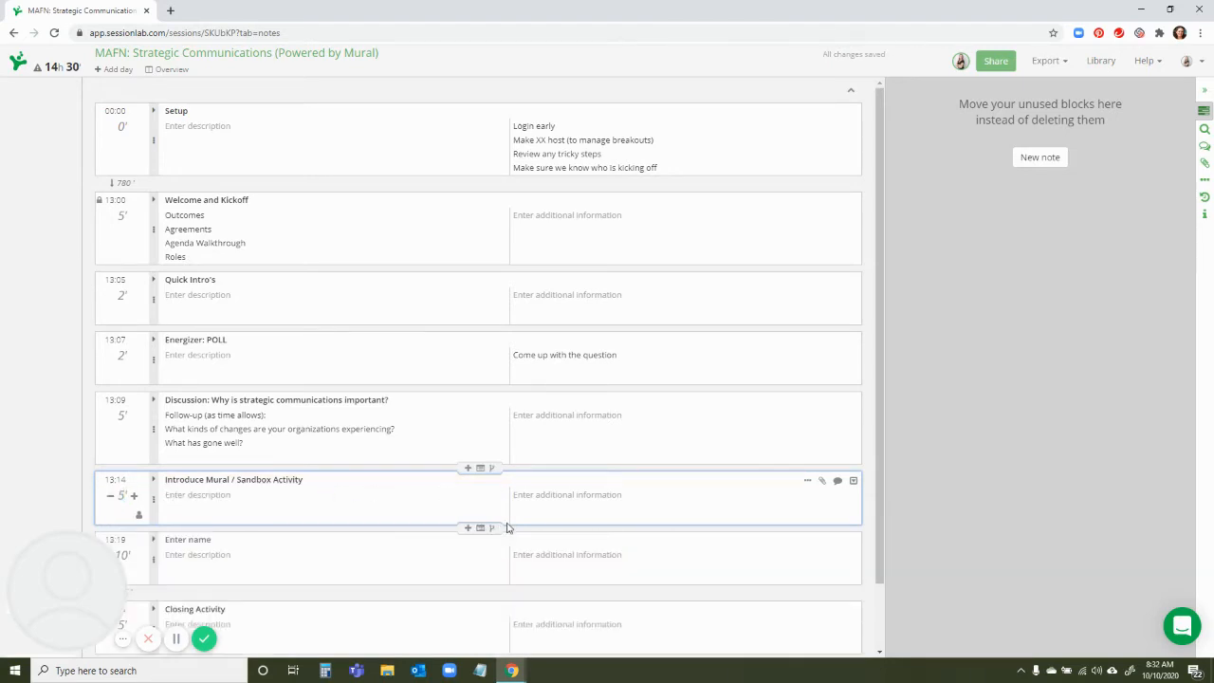
drag(76, 581, 989, 563)
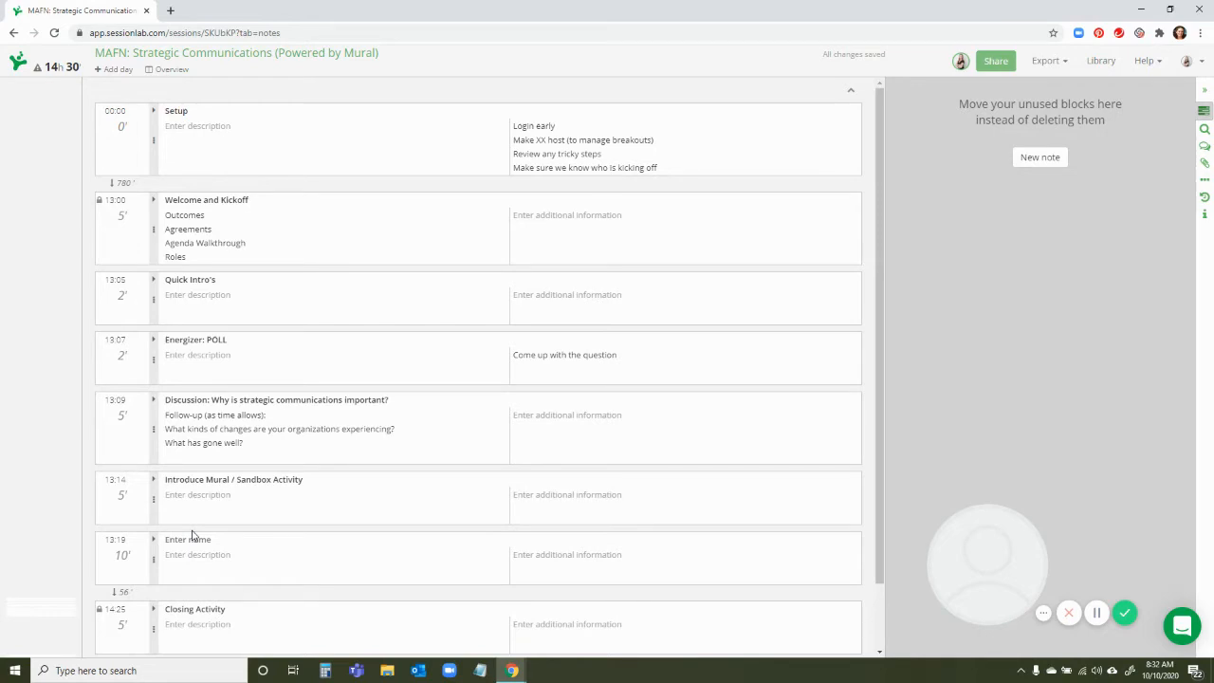
click(595, 508)
text(Have a ba)
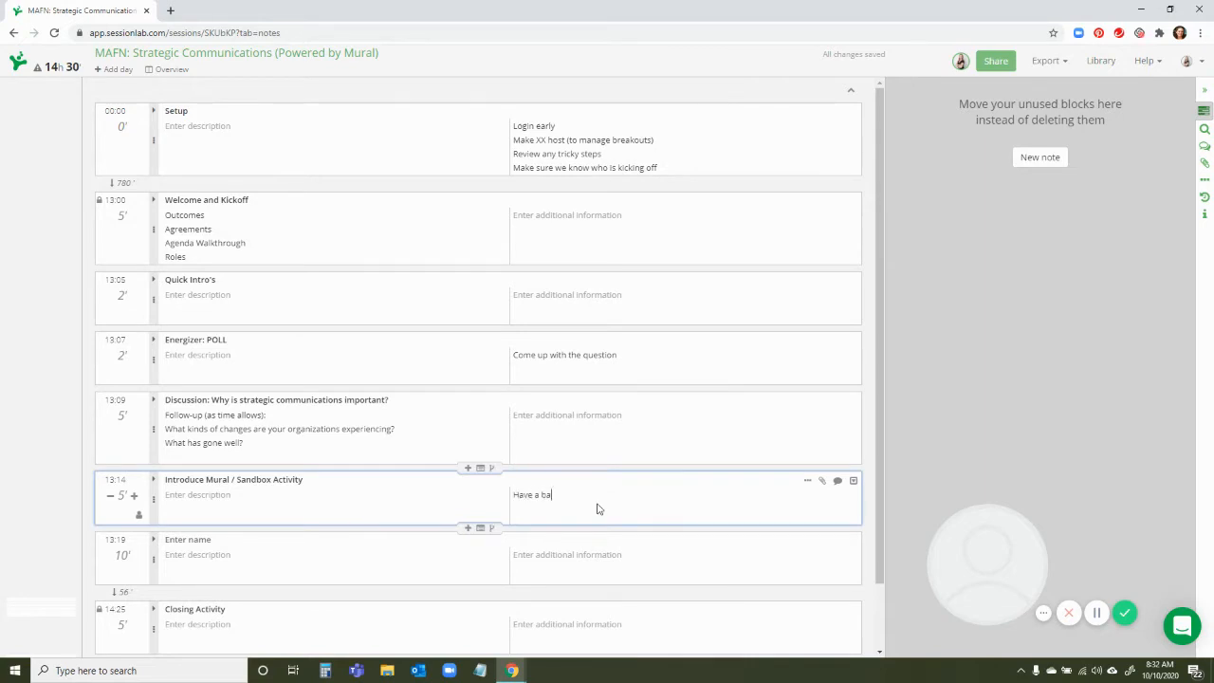
text(ck-up Google Doc, just in caese)
key(BackSpace)
key(BackSpace)
text(se)
Name the empty 13:19 block Introduce "Scenario"
click(311, 549)
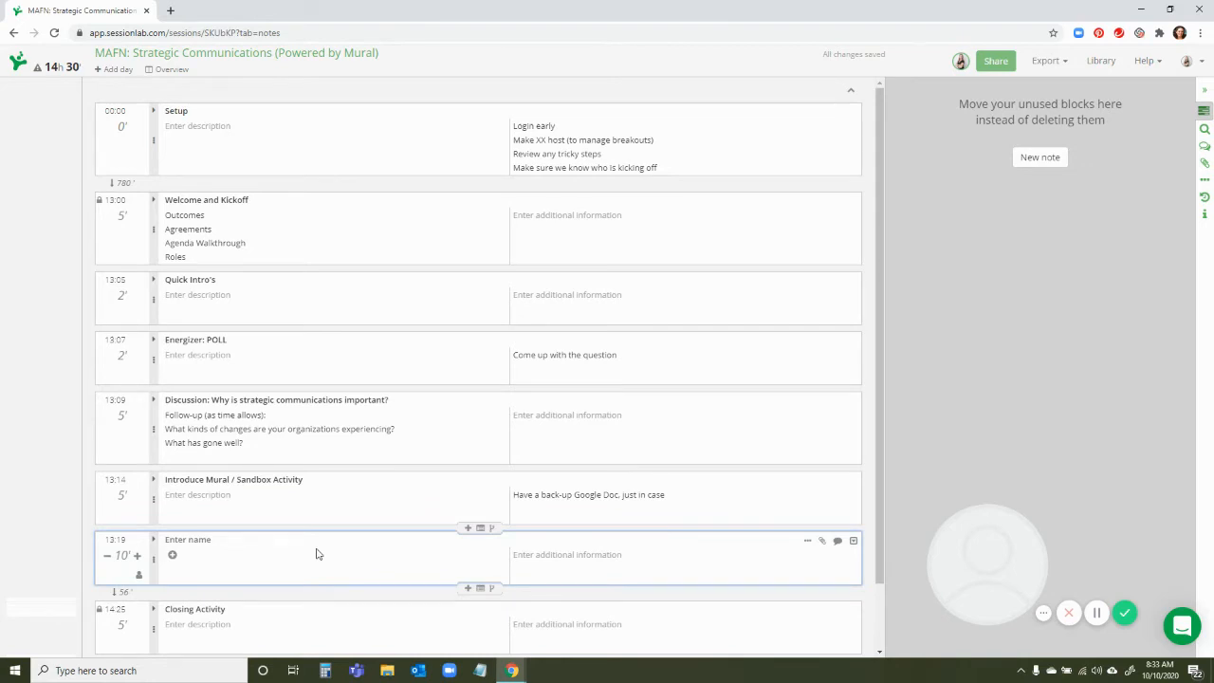
click(258, 538)
text(Introduce "Scenario")
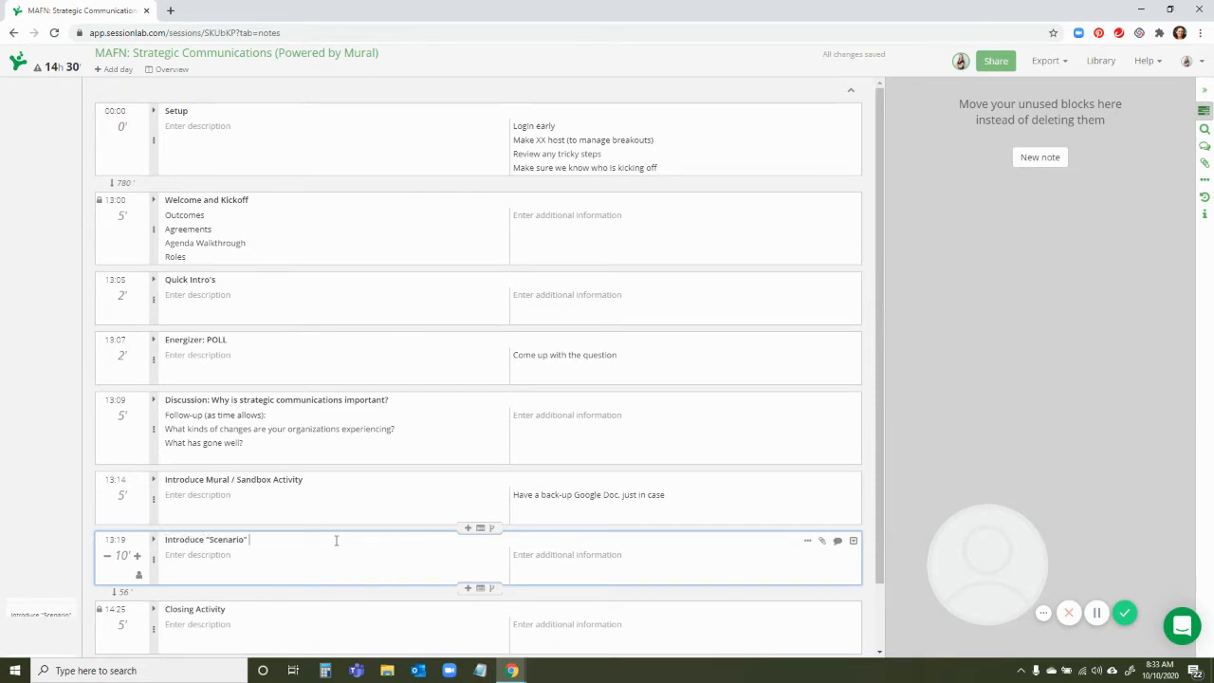
Start the Scenario block's description with "Assume" and the dashed line "We know who our stakeholders"
click(276, 561)
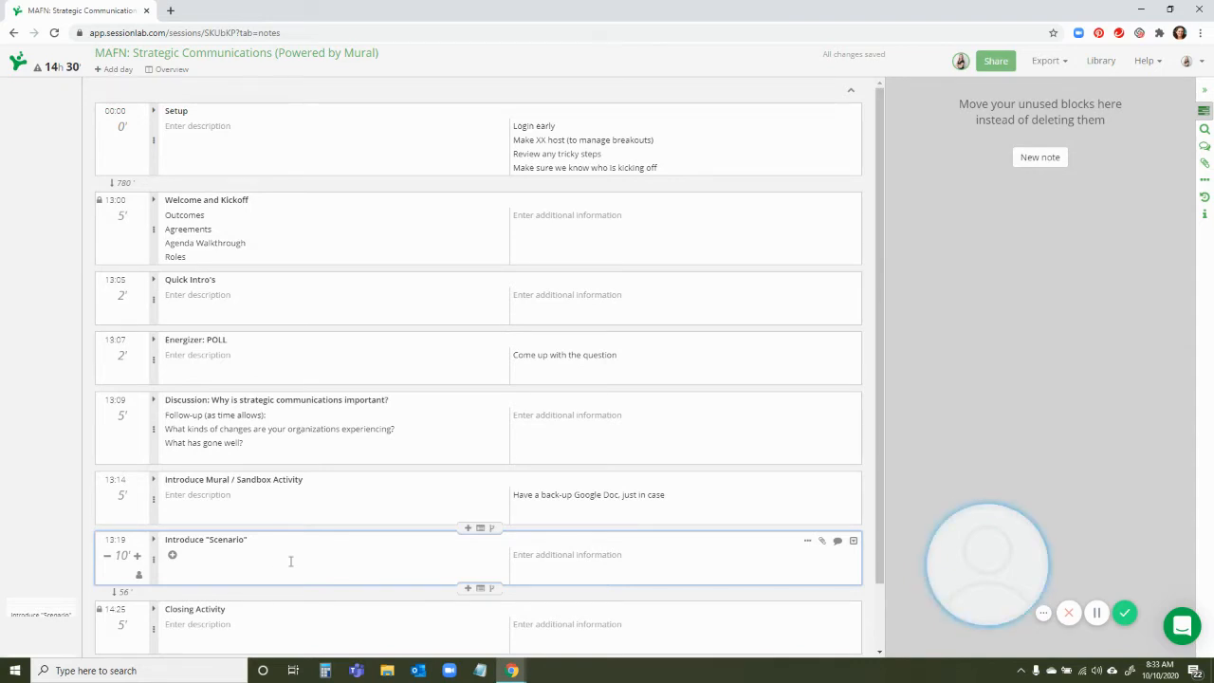
text(Assume)
key(Return)
text(-)
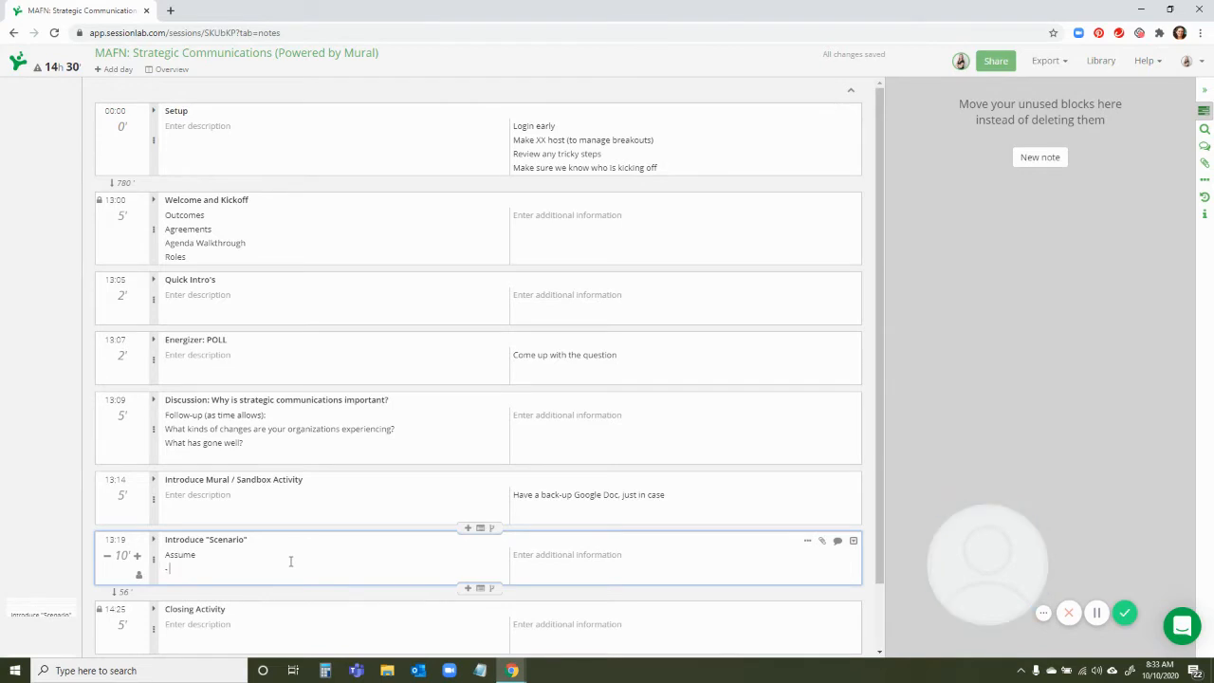
text( We know who our)
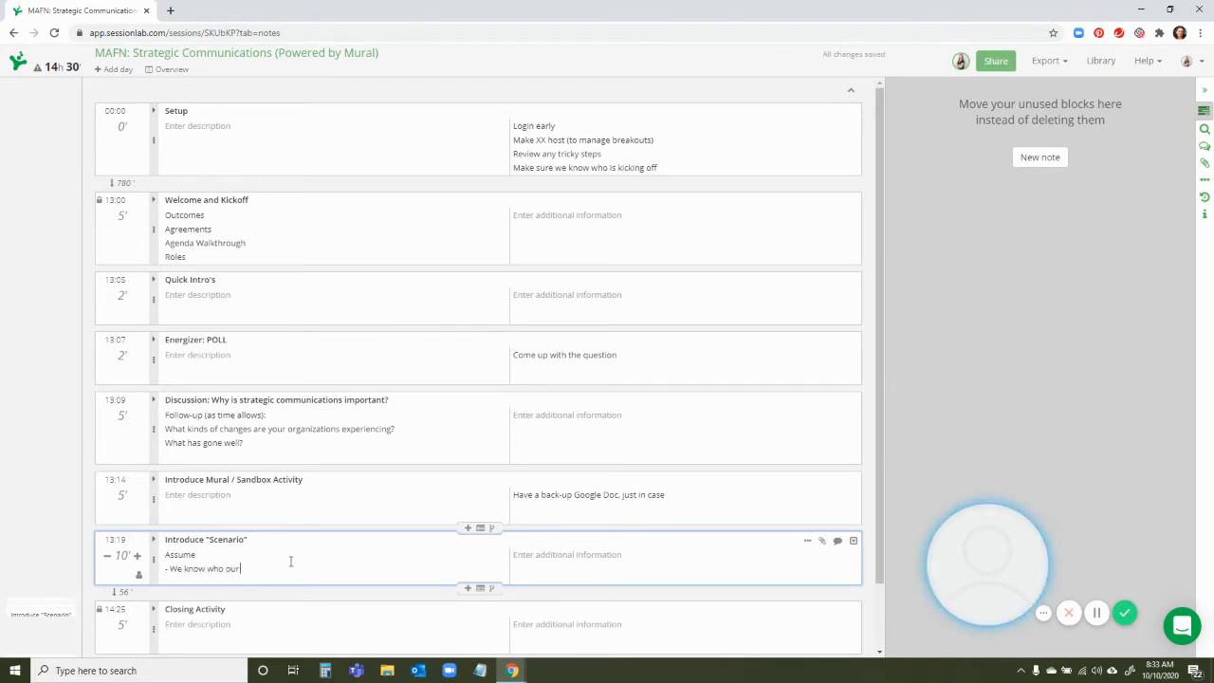
text( stakehlders)
key(BackSpace)
key(BackSpace)
key(BackSpace)
key(BackSpace)
key(BackSpace)
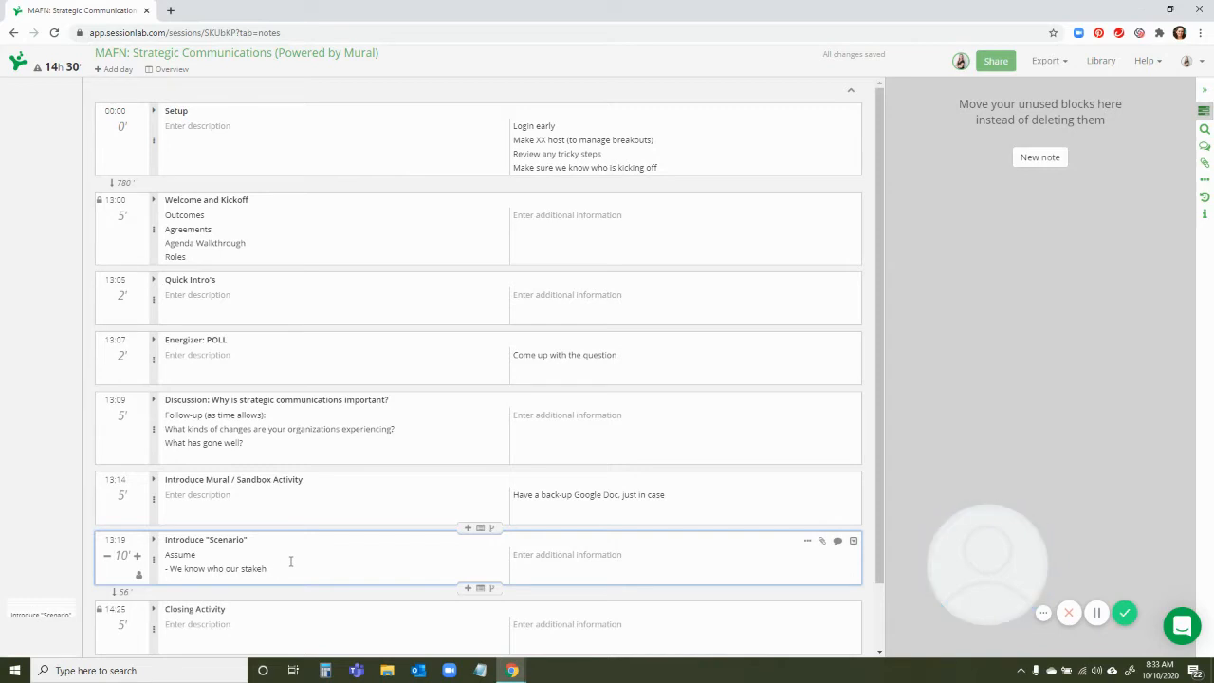
text(olders)
key(Return)
text(-)
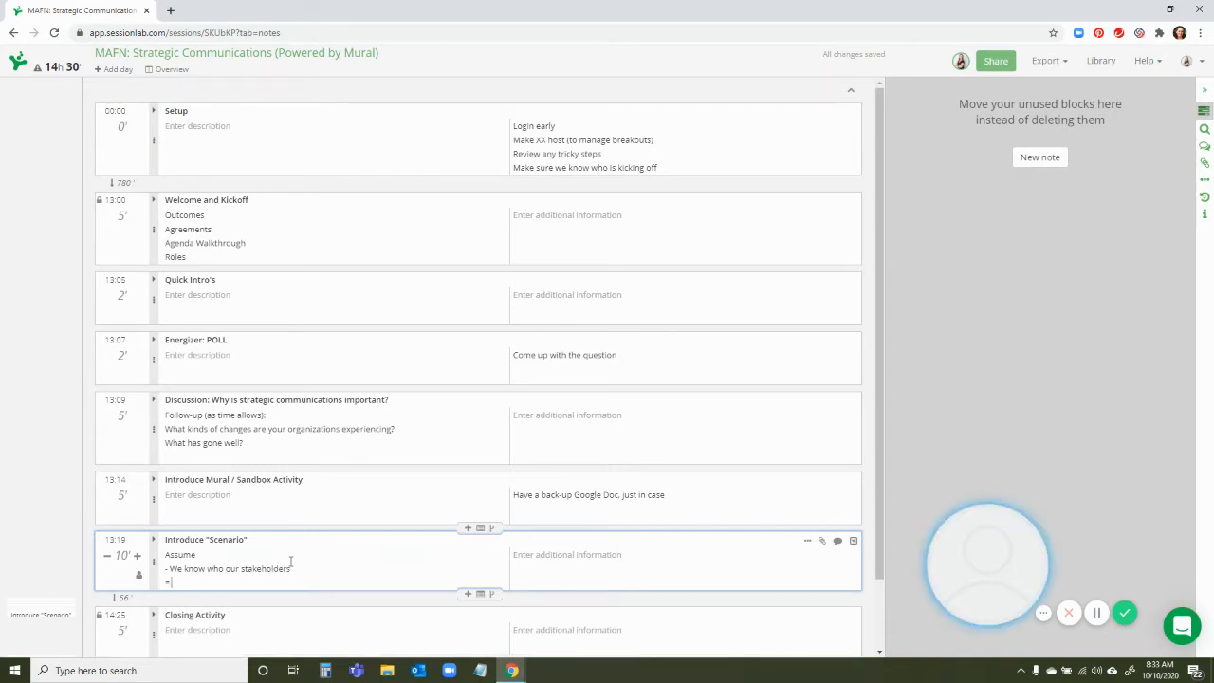
Add a second dashed assumption to the Scenario block's description: "We have an initiative to communicate"
key(BackSpace)
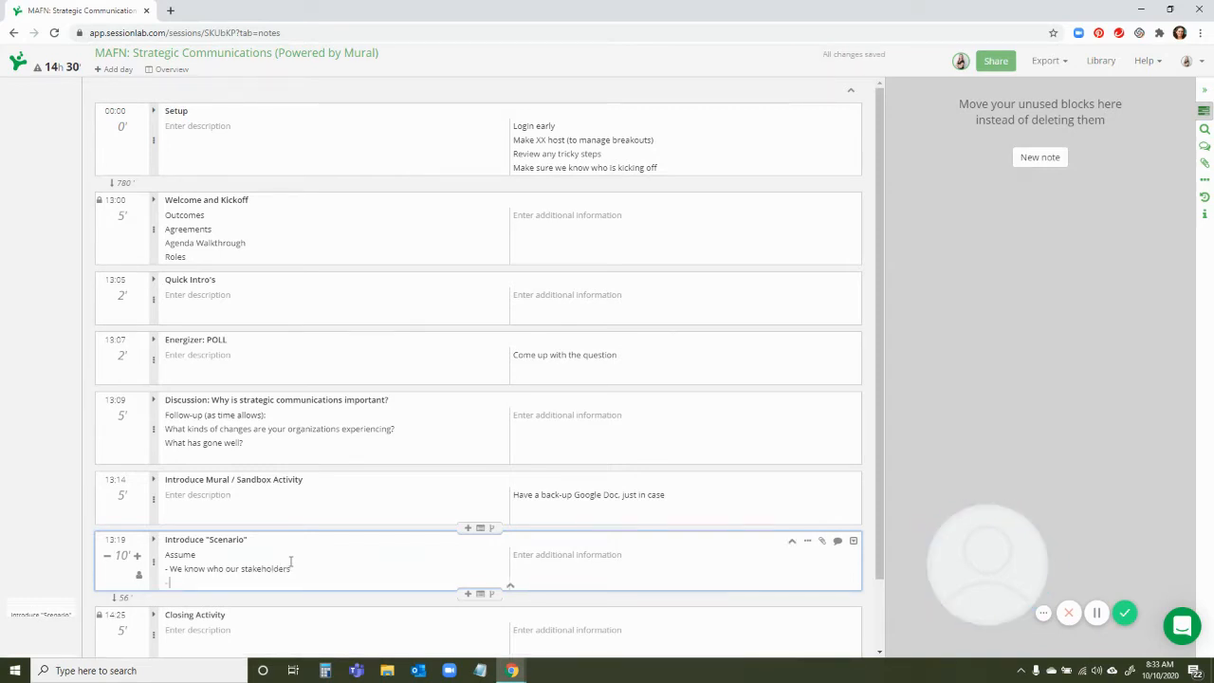
text(-)
text(W)
text(e just)
key(BackSpace)
key(BackSpace)
key(BackSpace)
key(BackSpace)
text(have an)
text( iniative)
text( or p)
key(BackSpace)
key(BackSpace)
key(BackSpace)
key(BackSpace)
key(BackSpace)
key(BackSpace)
text(ative)
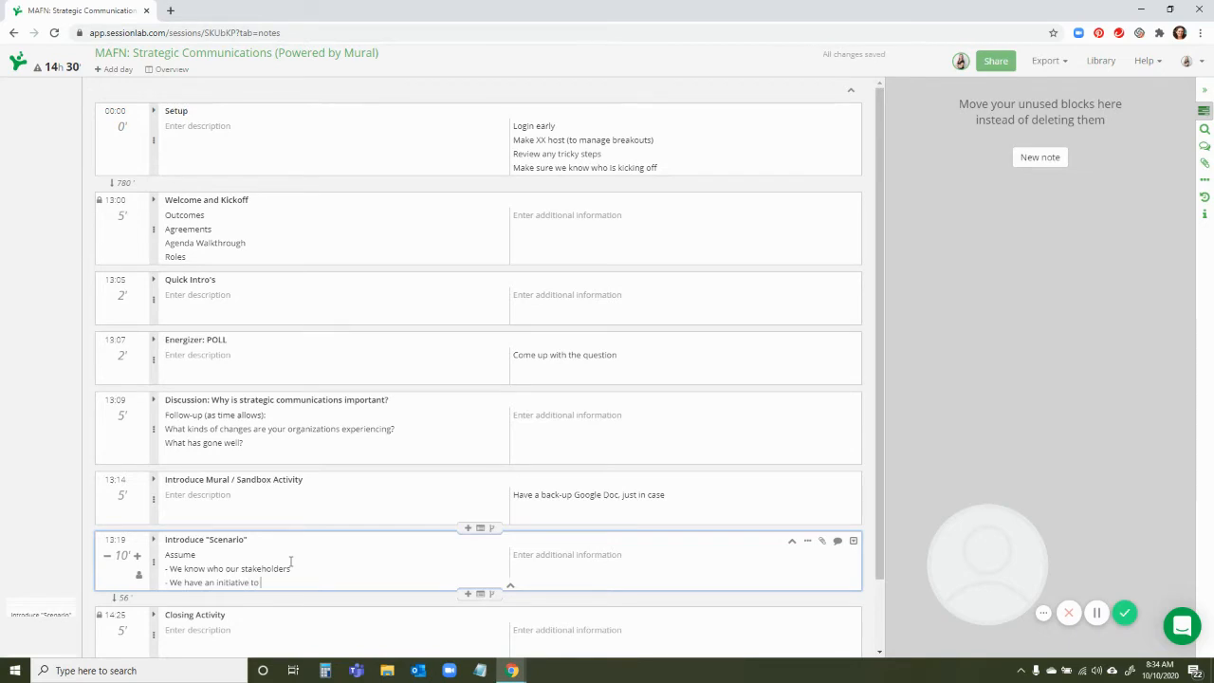
text(to communicate)
key(Return)
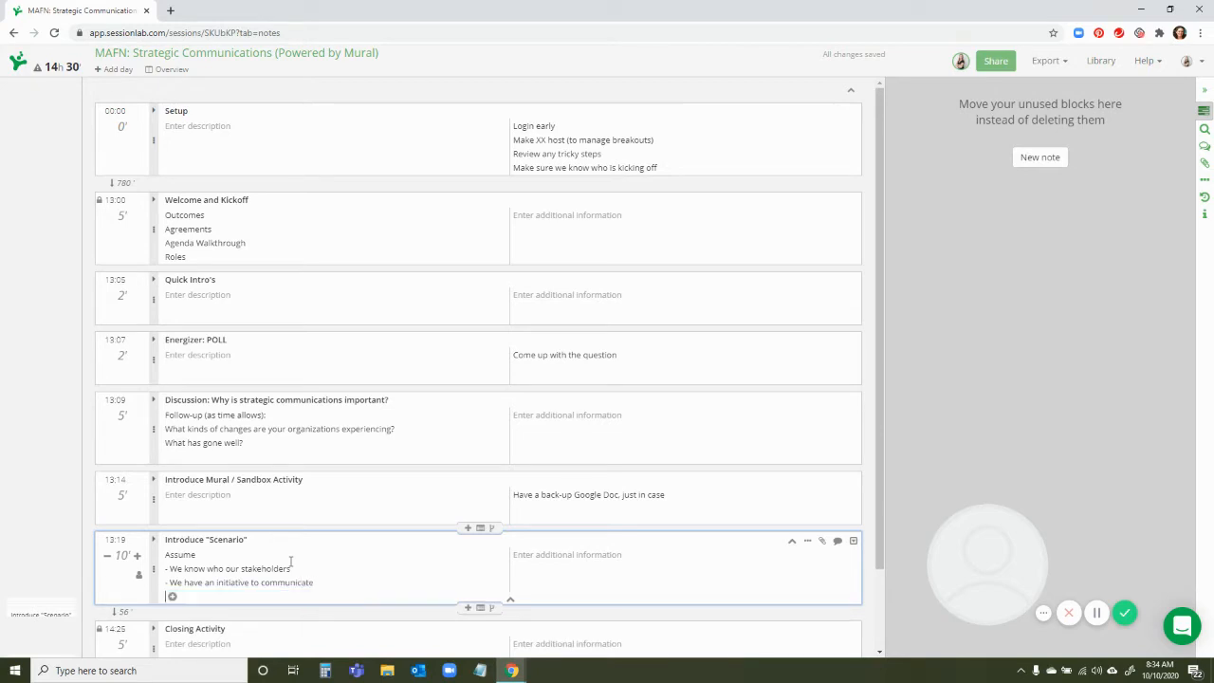
Insert "/goal in mind" after "initiative" and add a third dashed assumption, "This is a top down/tell message (not co-created)"
text(-)
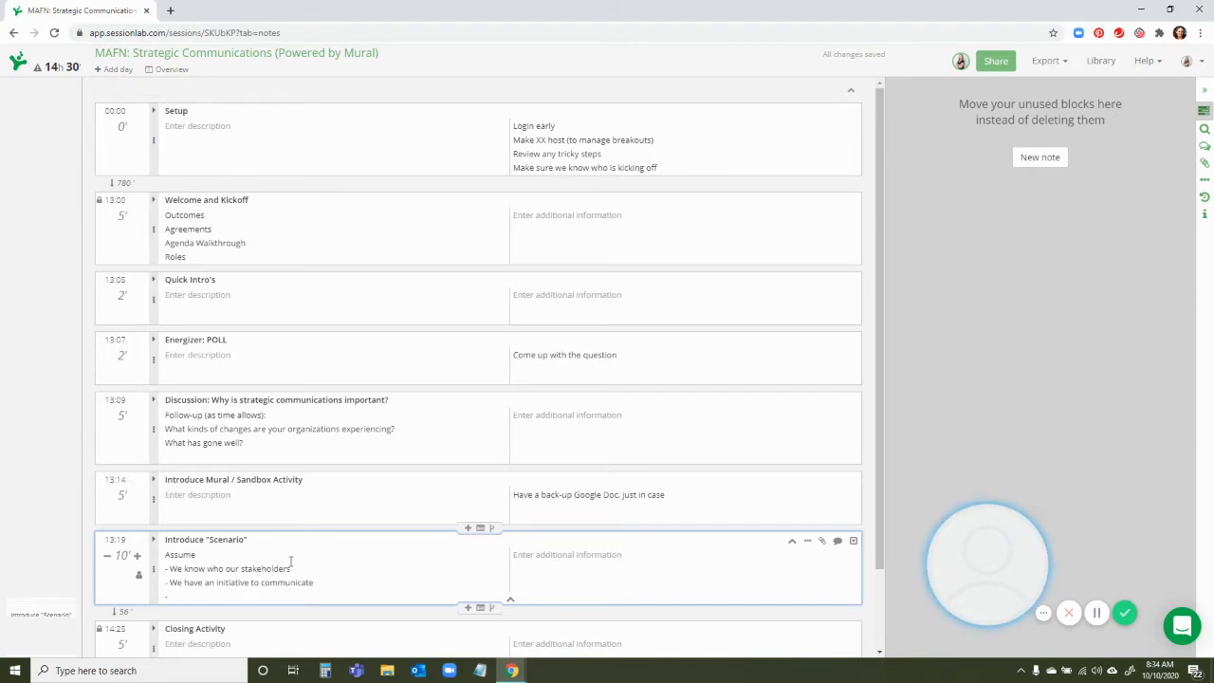
click(249, 583)
text(/goal in mind)
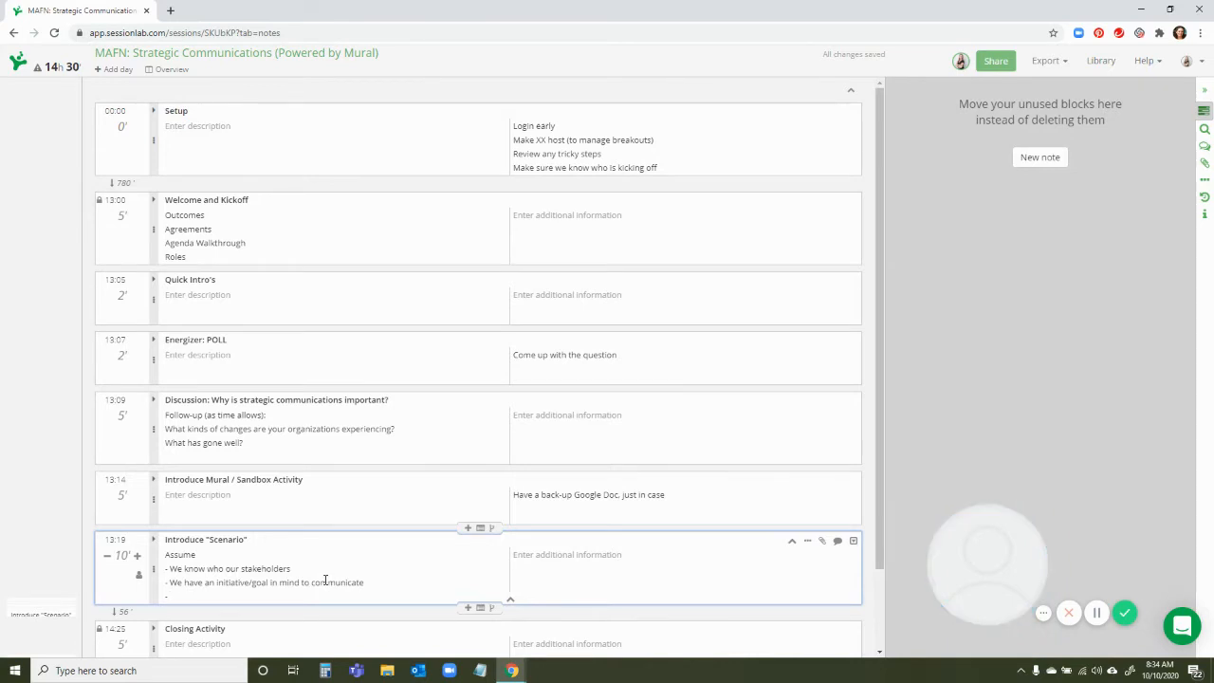
text(This is a top down/tell.)
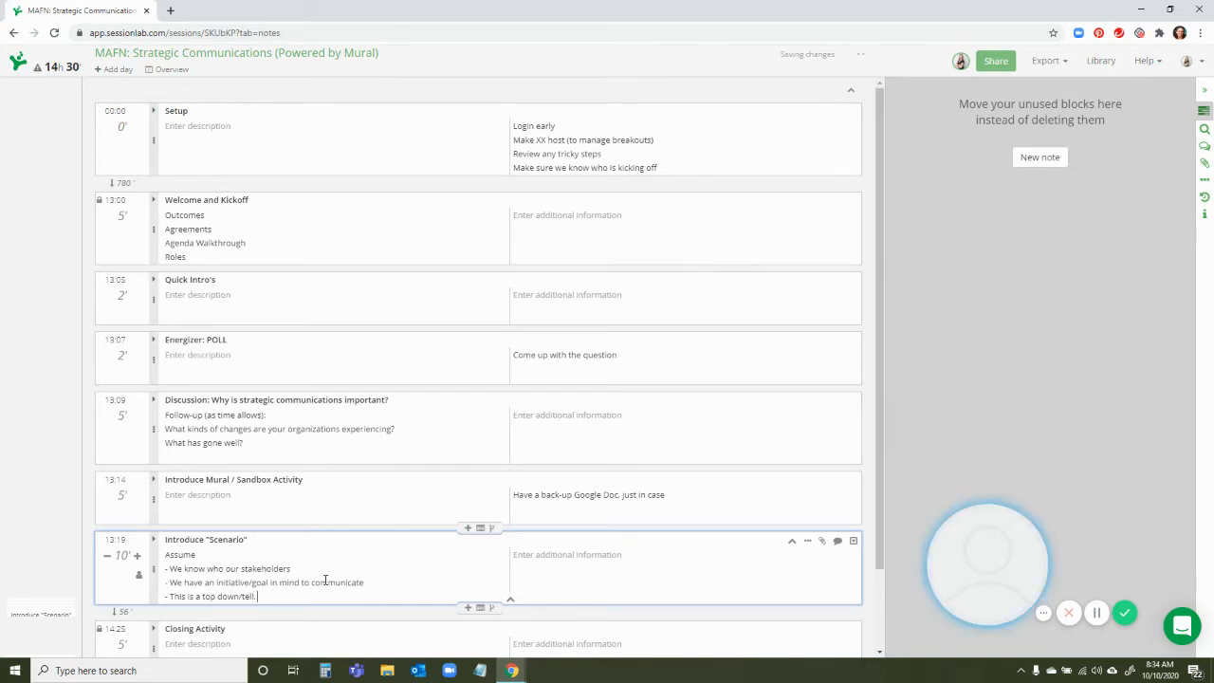
key(BackSpace)
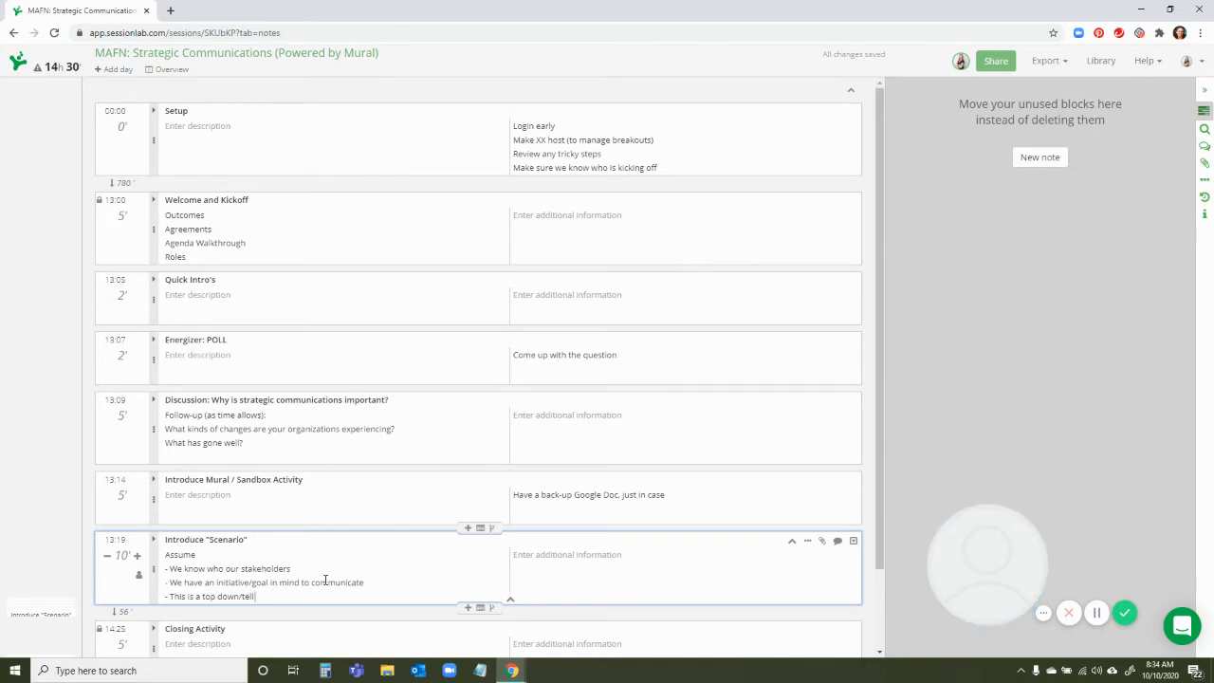
text(message (not co-created)
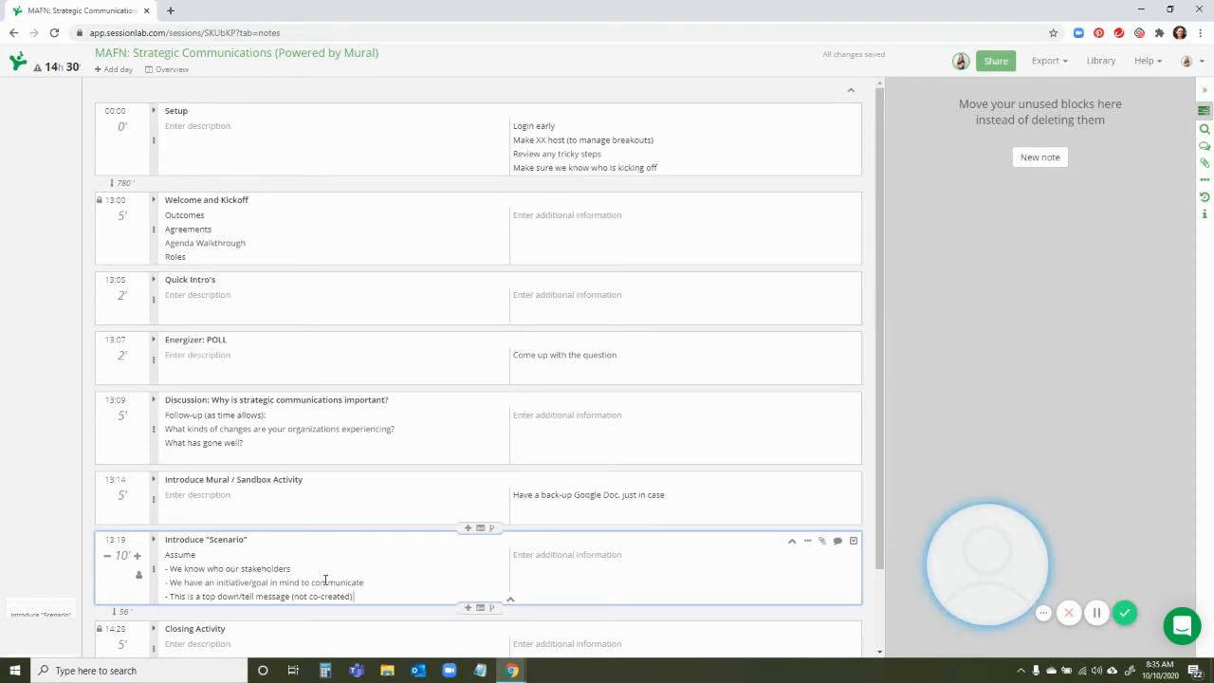
Set the Introduce "Scenario" block's duration to 5 minutes
click(315, 533)
scroll(313, 539, down, 2)
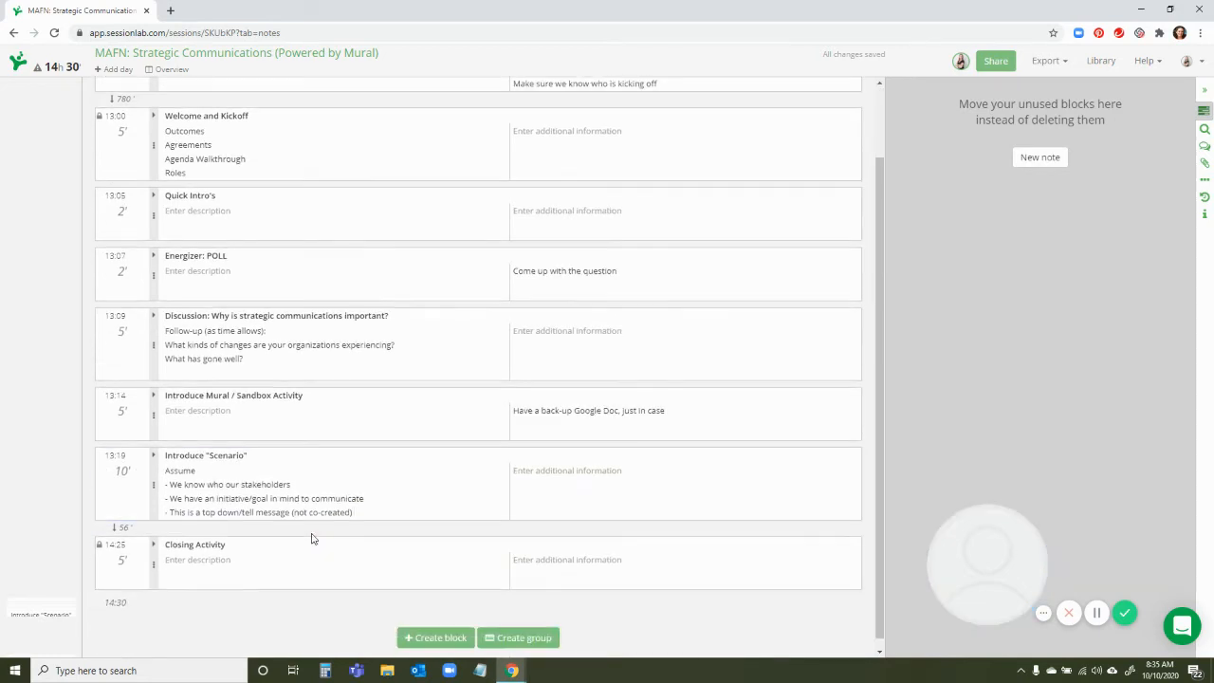
click(122, 471)
text(5)
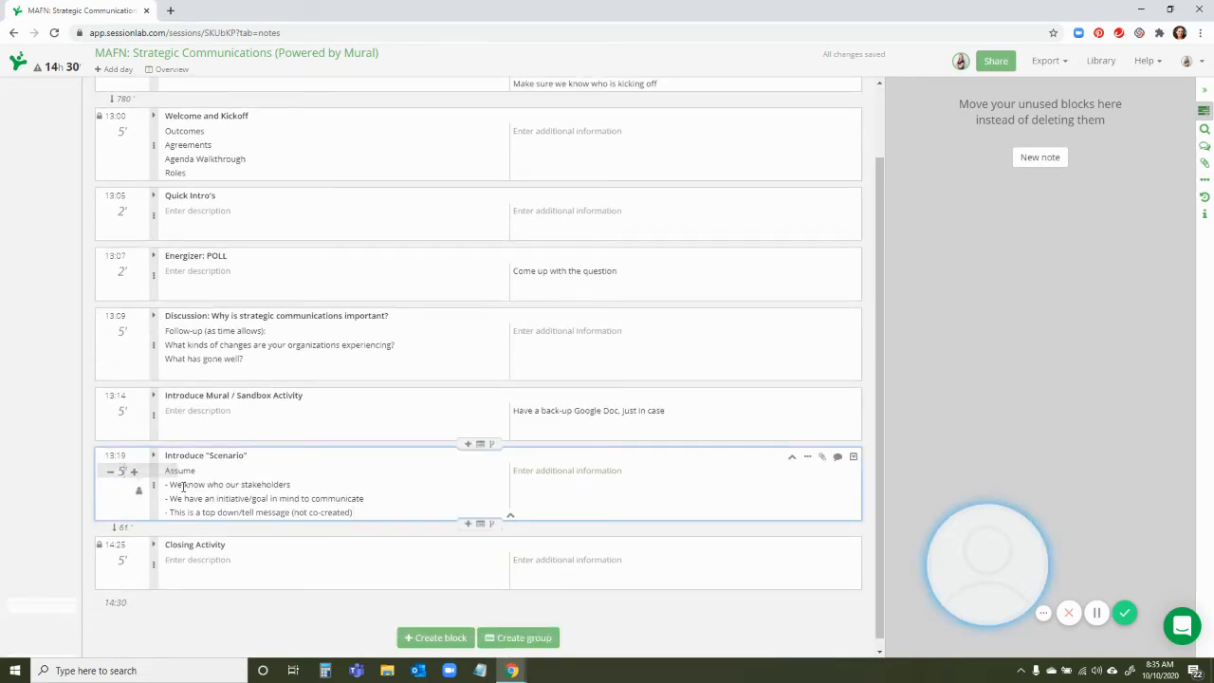
drag(274, 485, 280, 484)
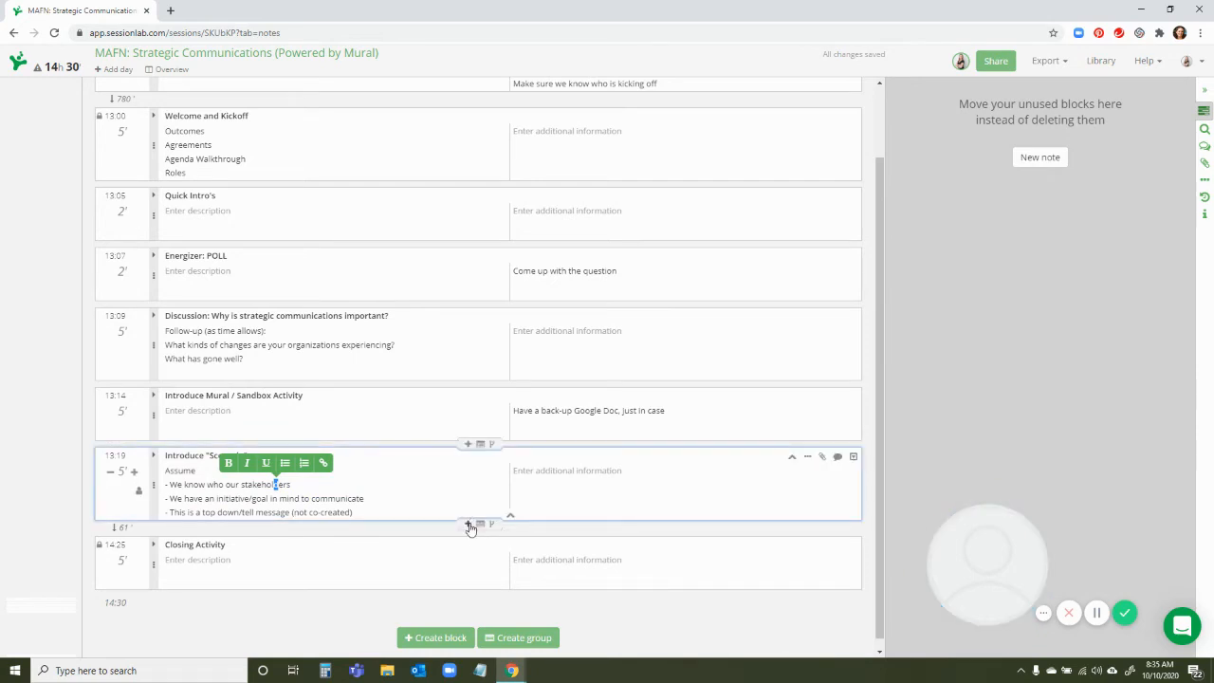
Add a 5-minute block named "Buffer" directly after the Introduce "Scenario" block
click(467, 524)
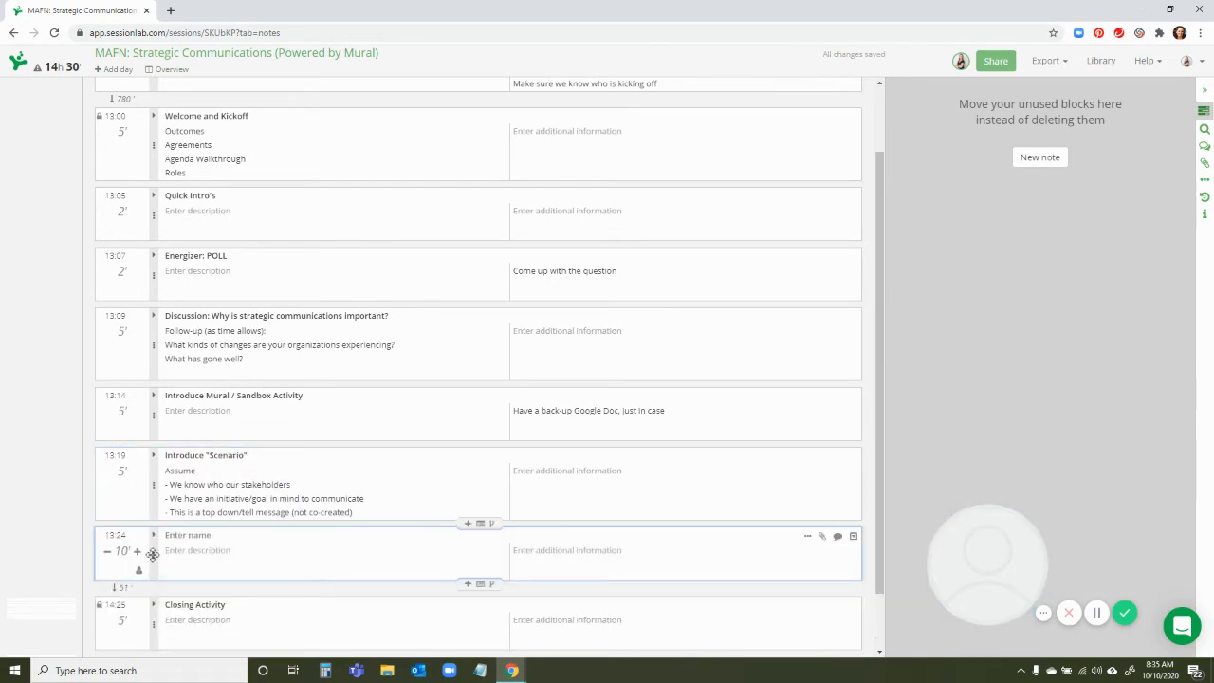
click(203, 537)
click(121, 552)
text(5)
key(Return)
click(260, 534)
text(Buffer)
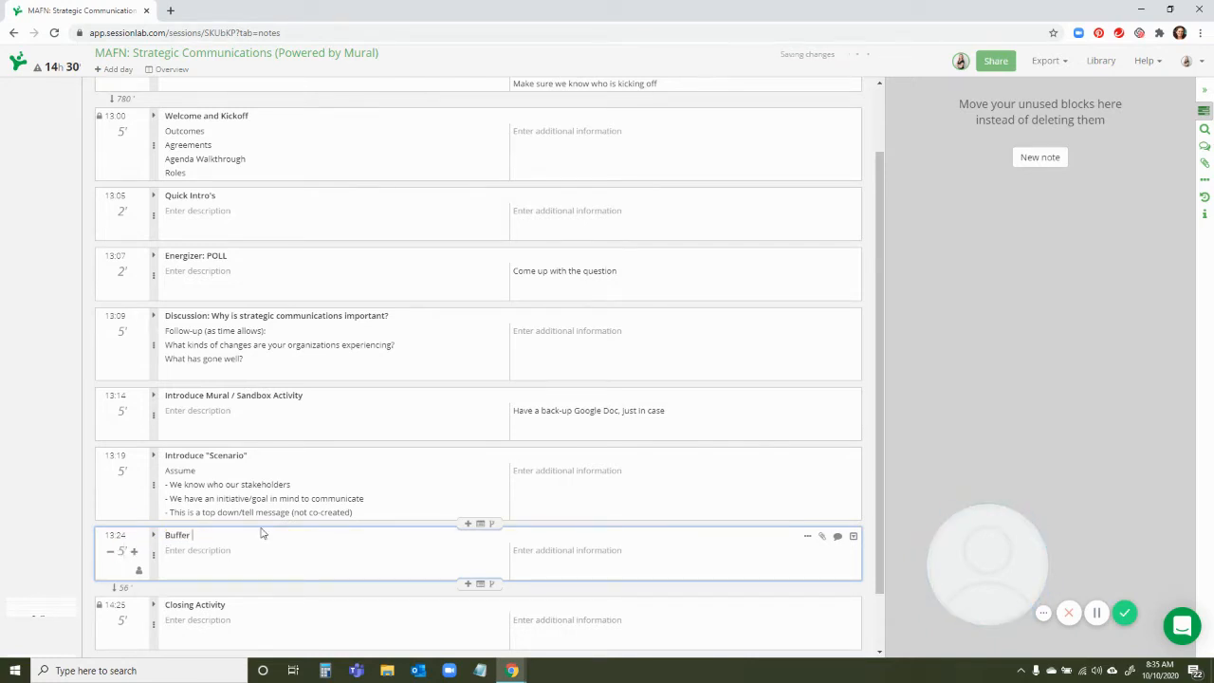
Insert a blank block before Buffer and extend the closing block's name to "Closing Activity + Promote Branding Workshop"
click(467, 525)
click(235, 608)
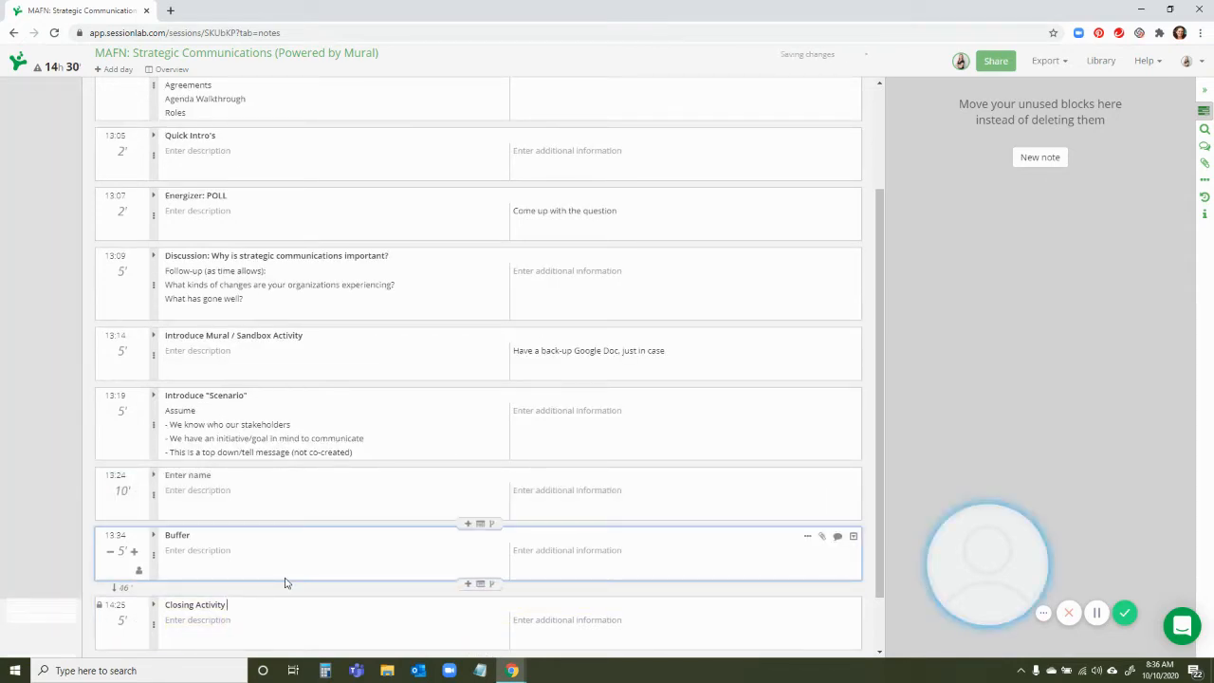
text(+ Promote)
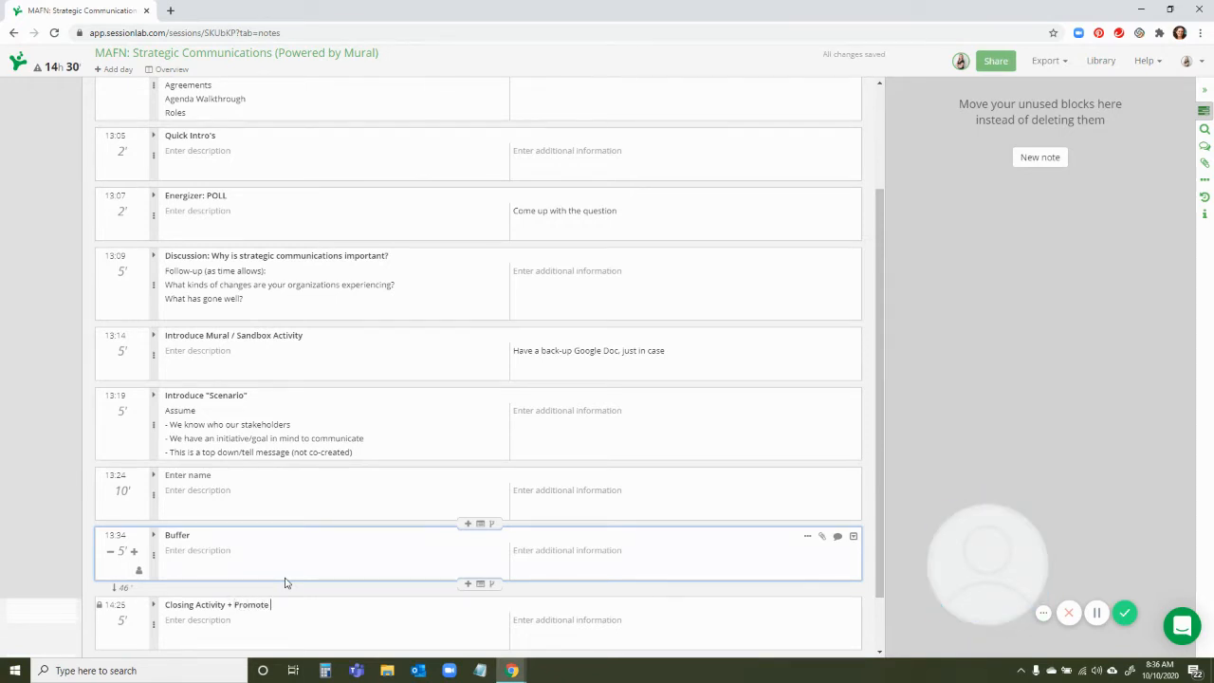
text( Branding Workshop)
Name the blank block before Buffer "Introduce our Template" and set its duration to 5 minutes
click(242, 490)
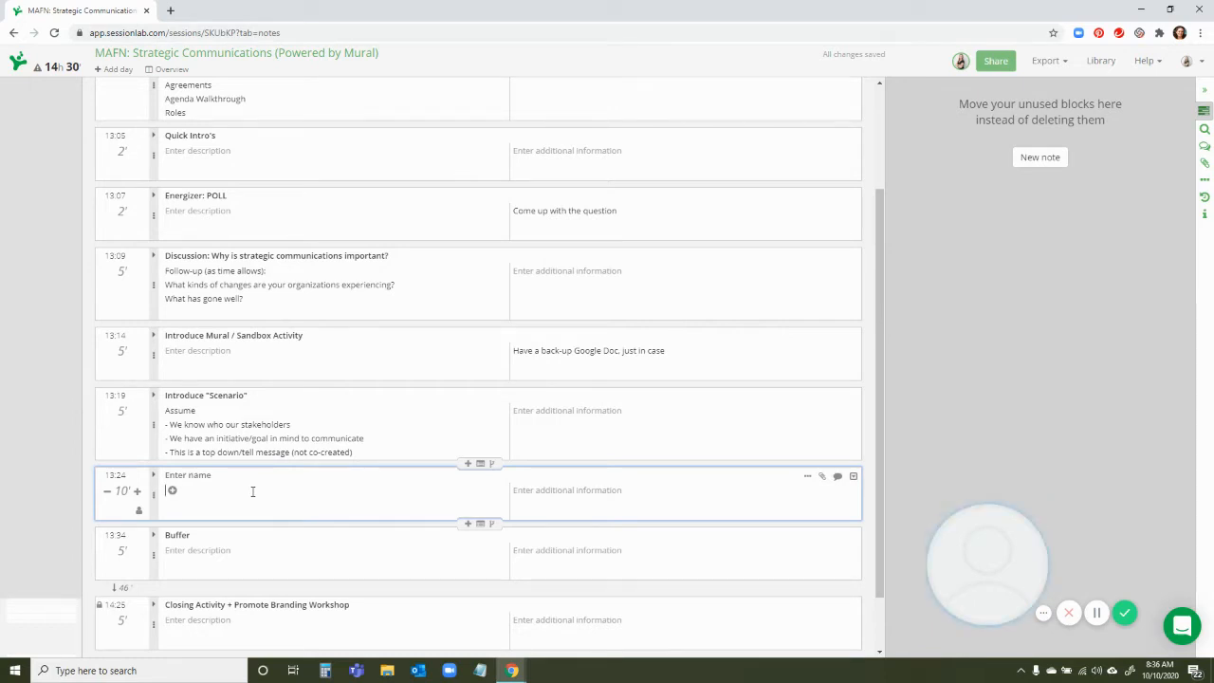
click(235, 475)
text(Intr)
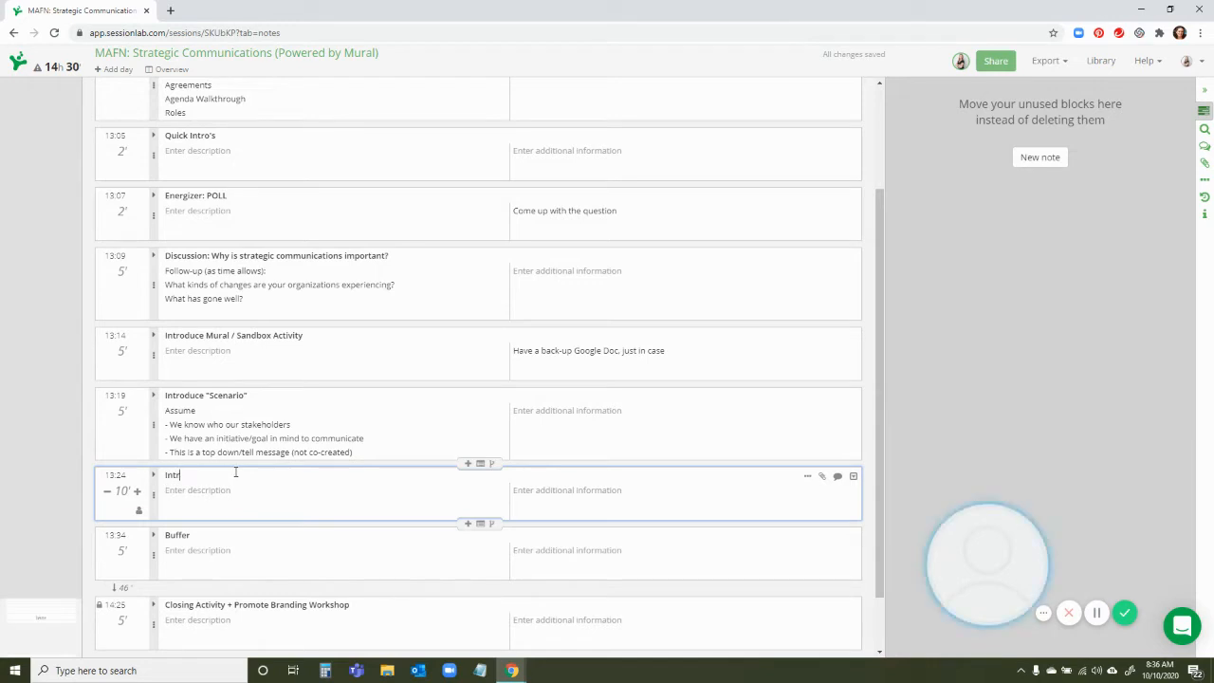
text(oduce our Tempalte)
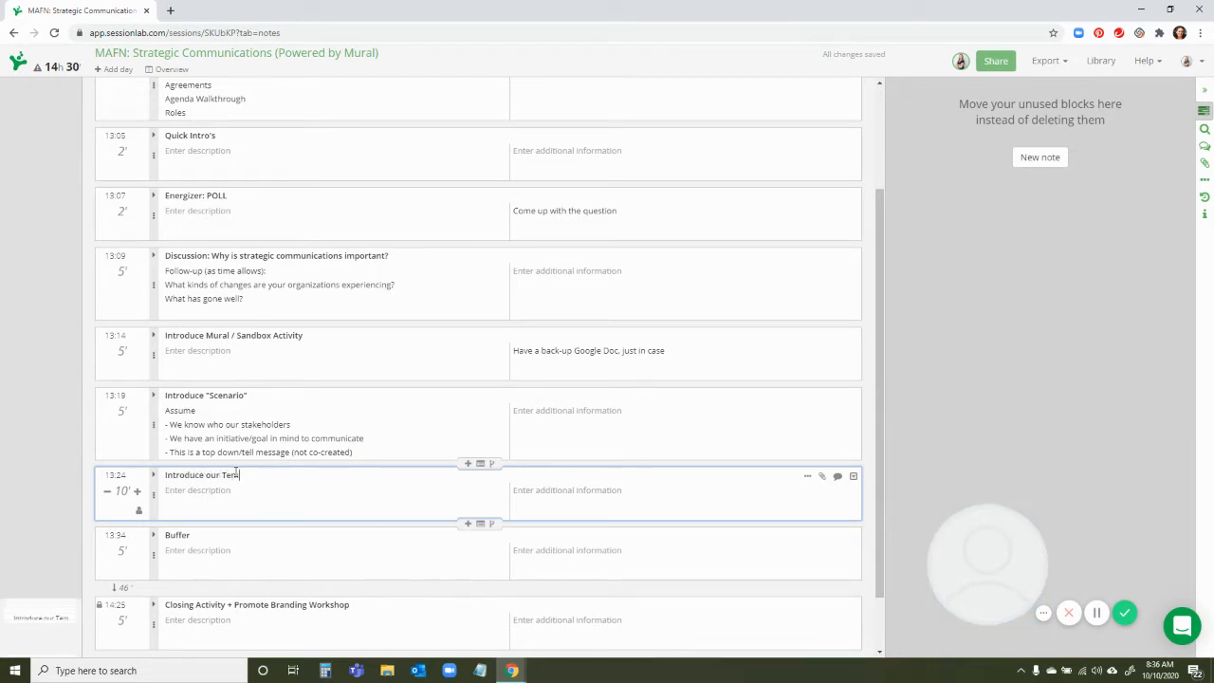
key(BackSpace)
key(BackSpace)
key(BackSpace)
key(BackSpace)
text(late)
click(122, 491)
text(5)
Start the "Introduce our Template" description with the dashed lines "Audience (role)" and "Current pains (challenges, wishes, needs)"
click(232, 491)
text(- Audience )
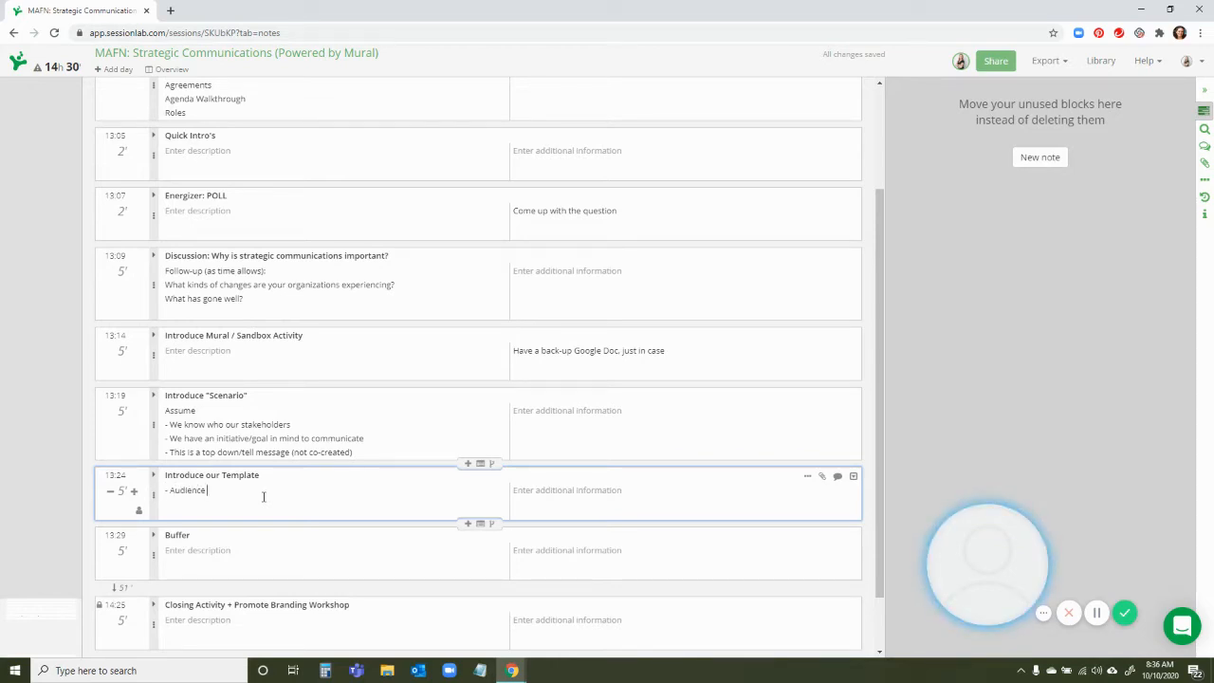
text((role))
key(Return)
text(-)
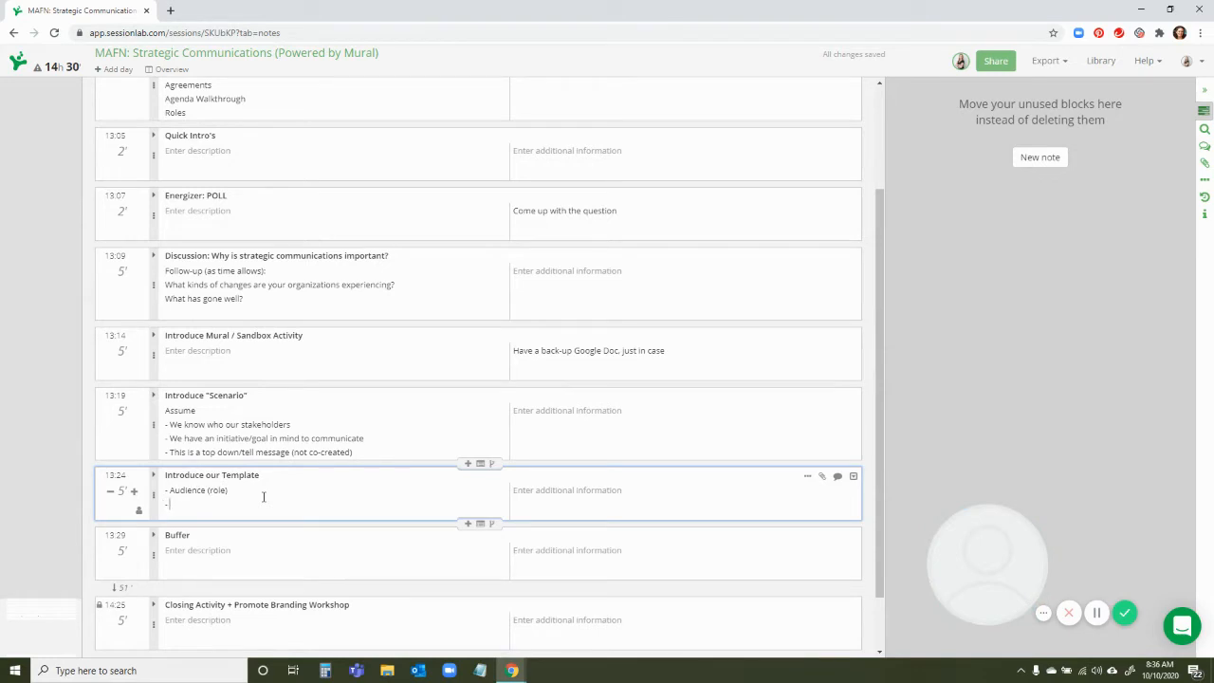
text( Current pains ()
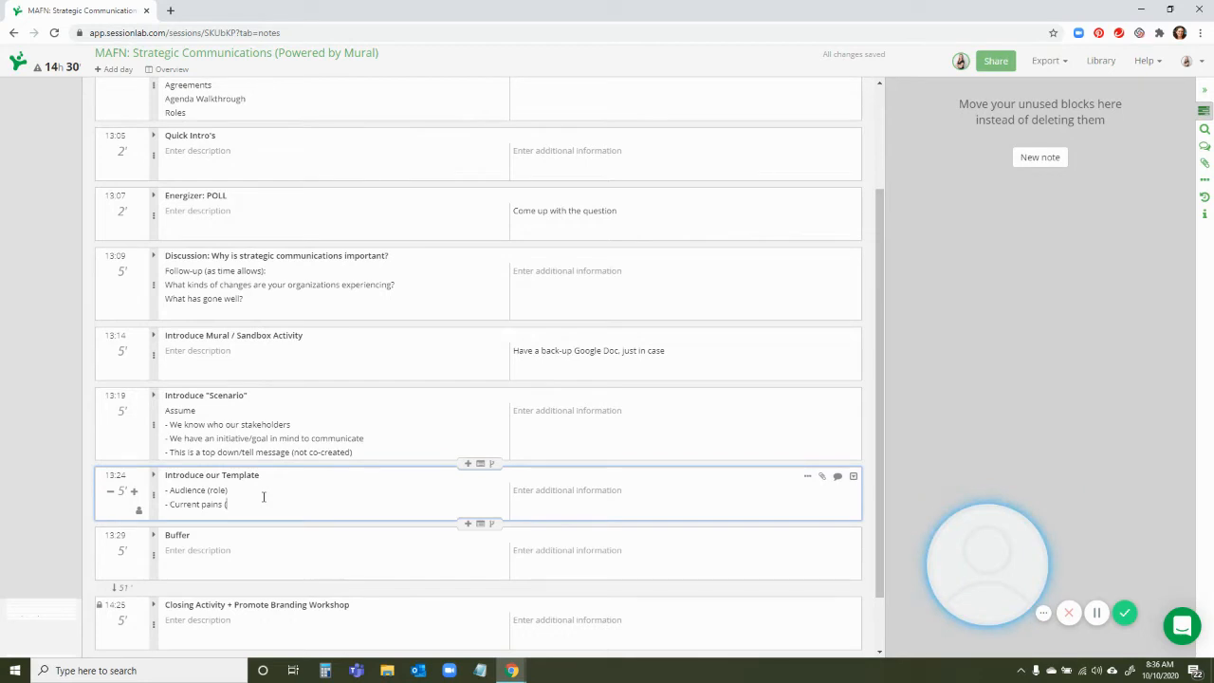
text(challenges, wishes, n)
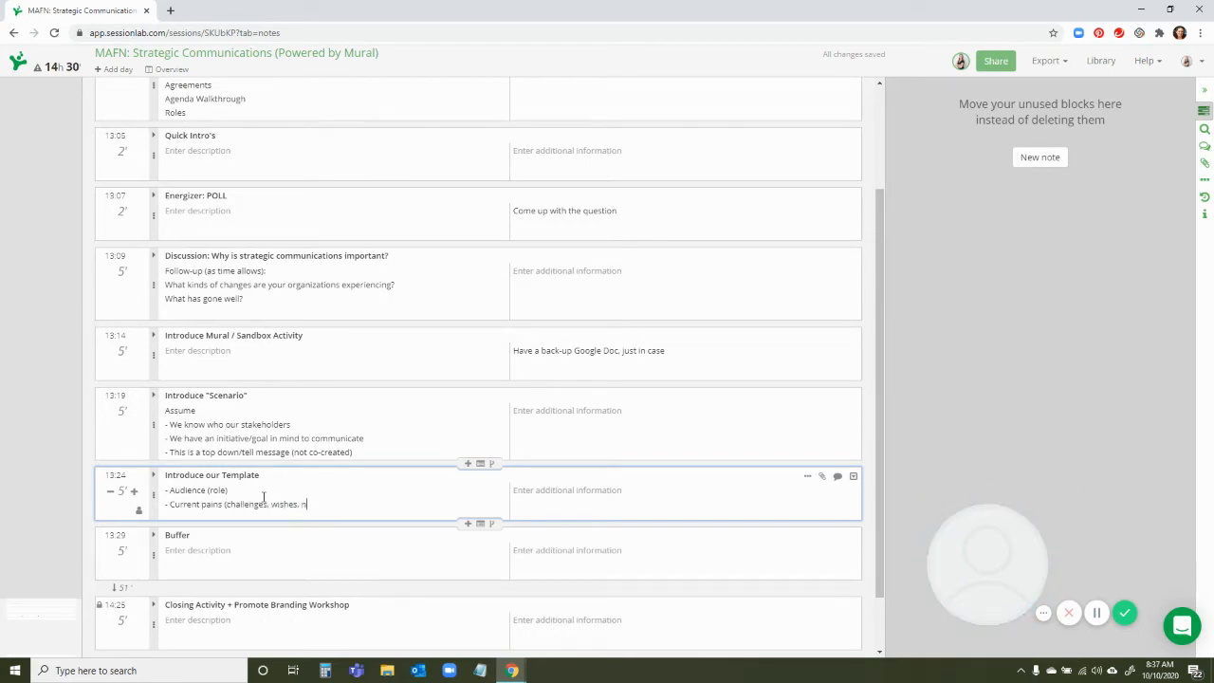
text(eeds))
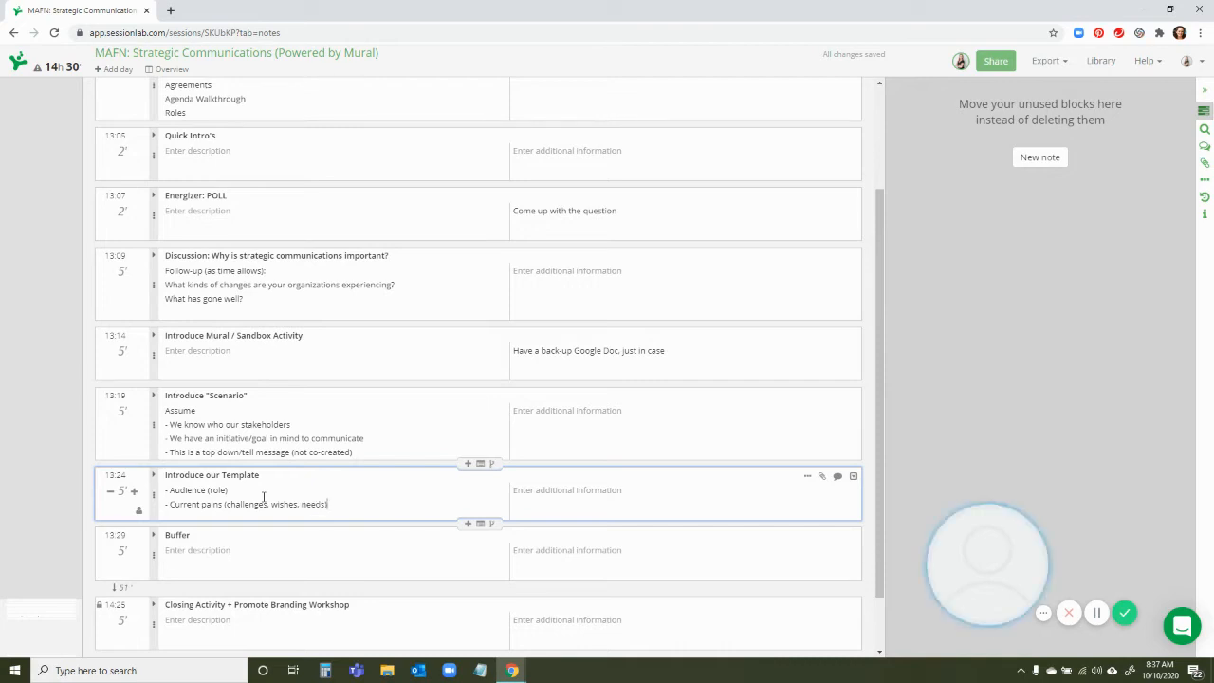
Add the dashed lines "Need to hear (messaging / WIIFM)" and "Connects best through (channel / multiple options)" to the template description
key(Return)
text(-)
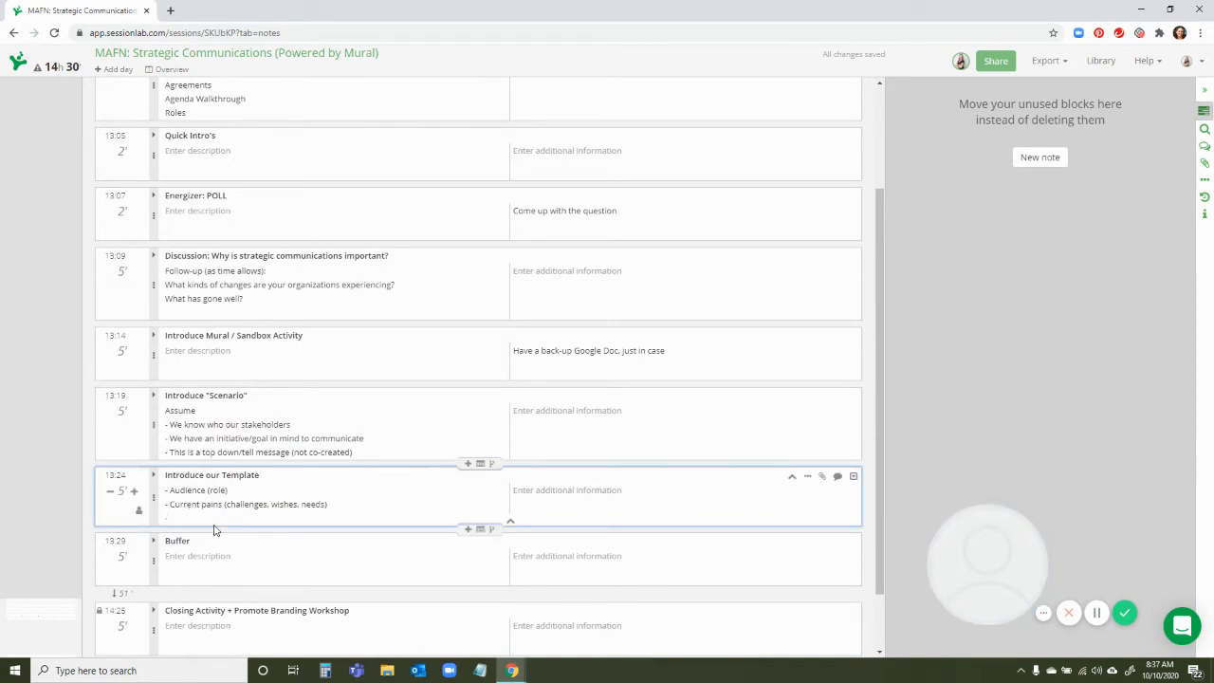
text(Need to hear )
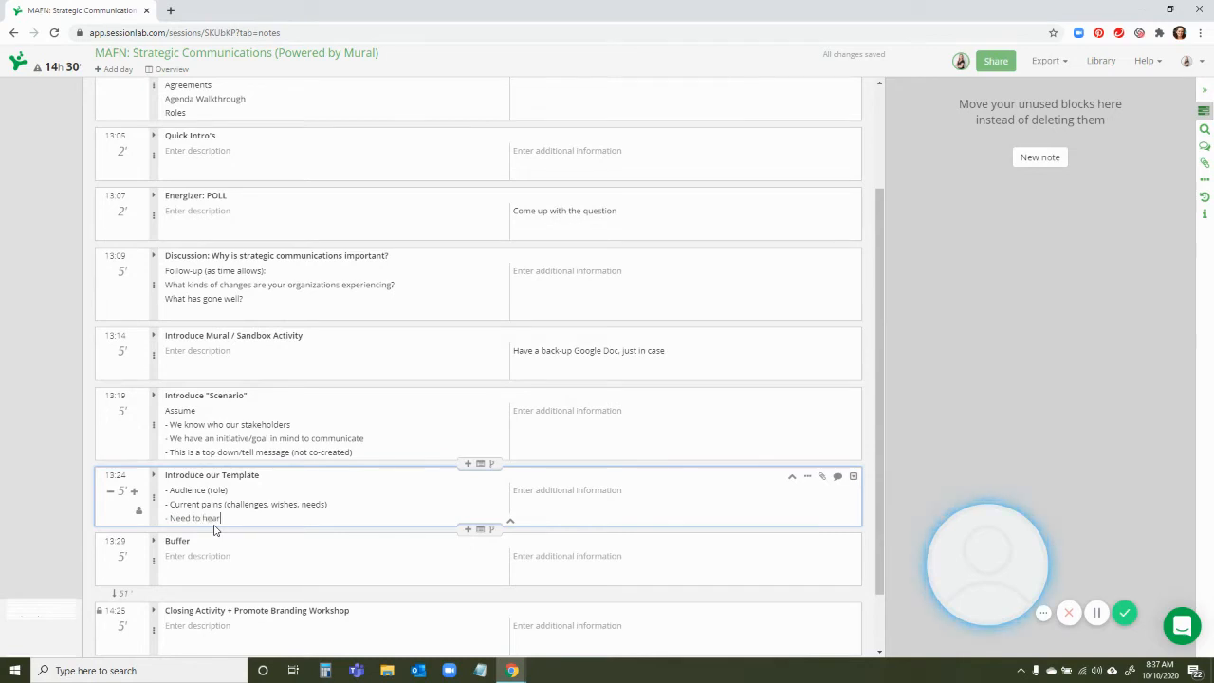
text((messaging)
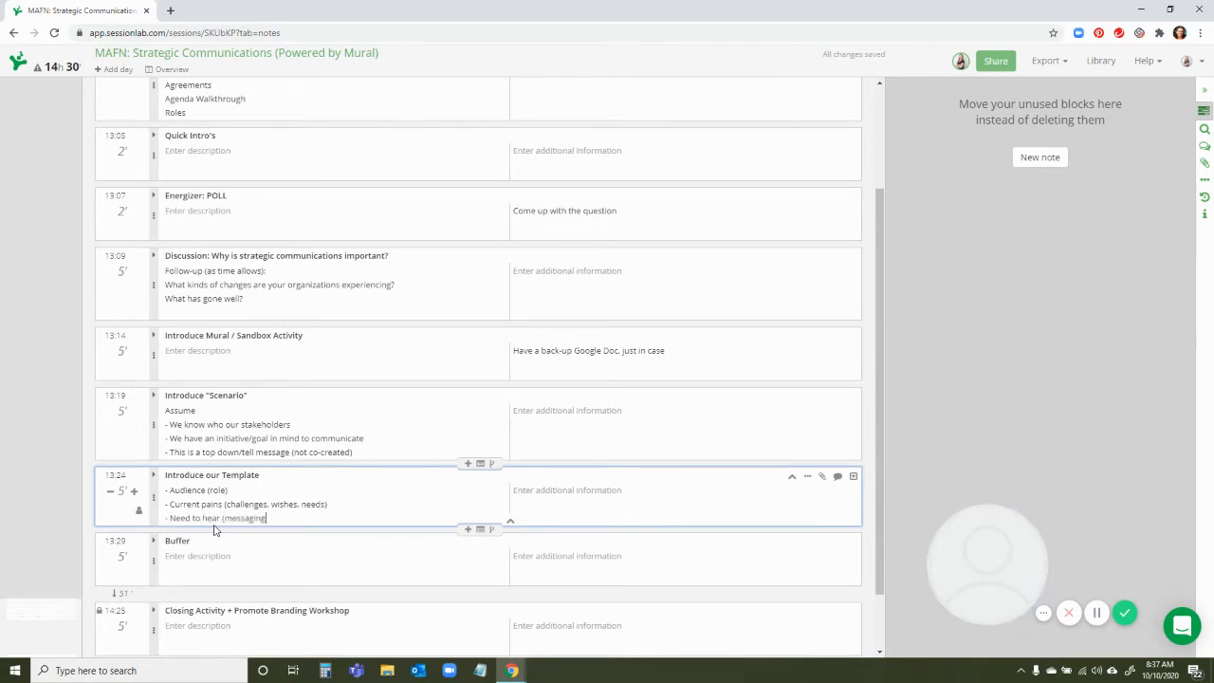
text( / WIIFM))
key(Return)
text(- )
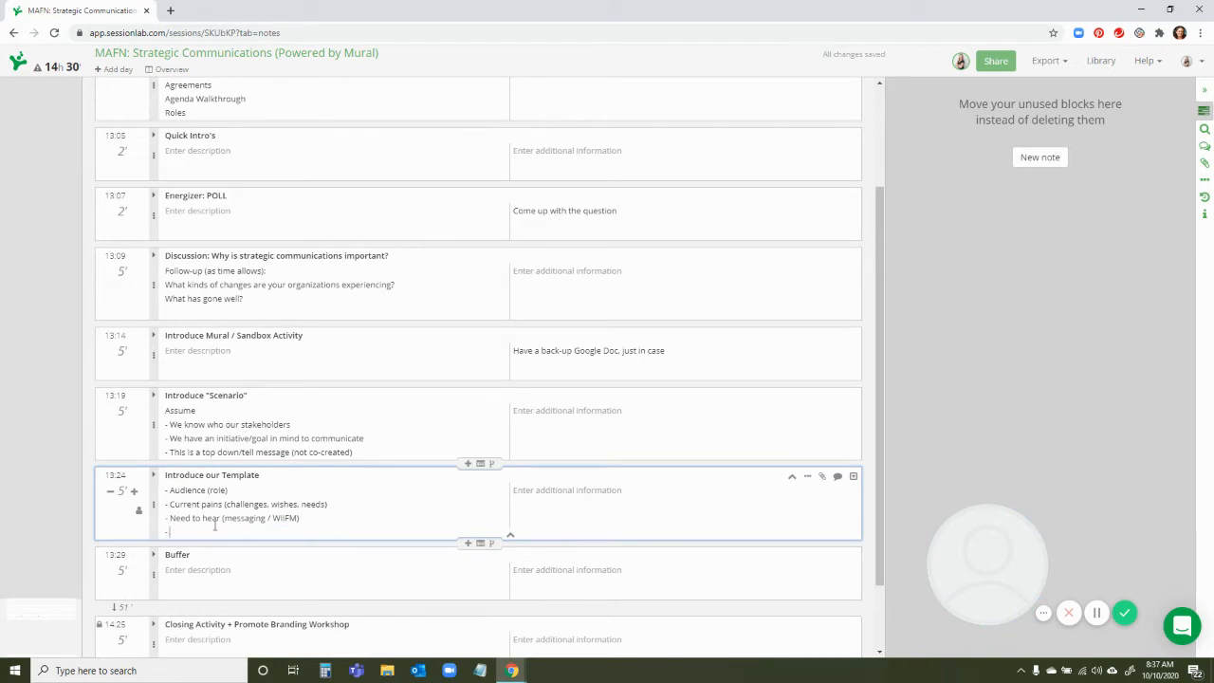
text(Connects best th)
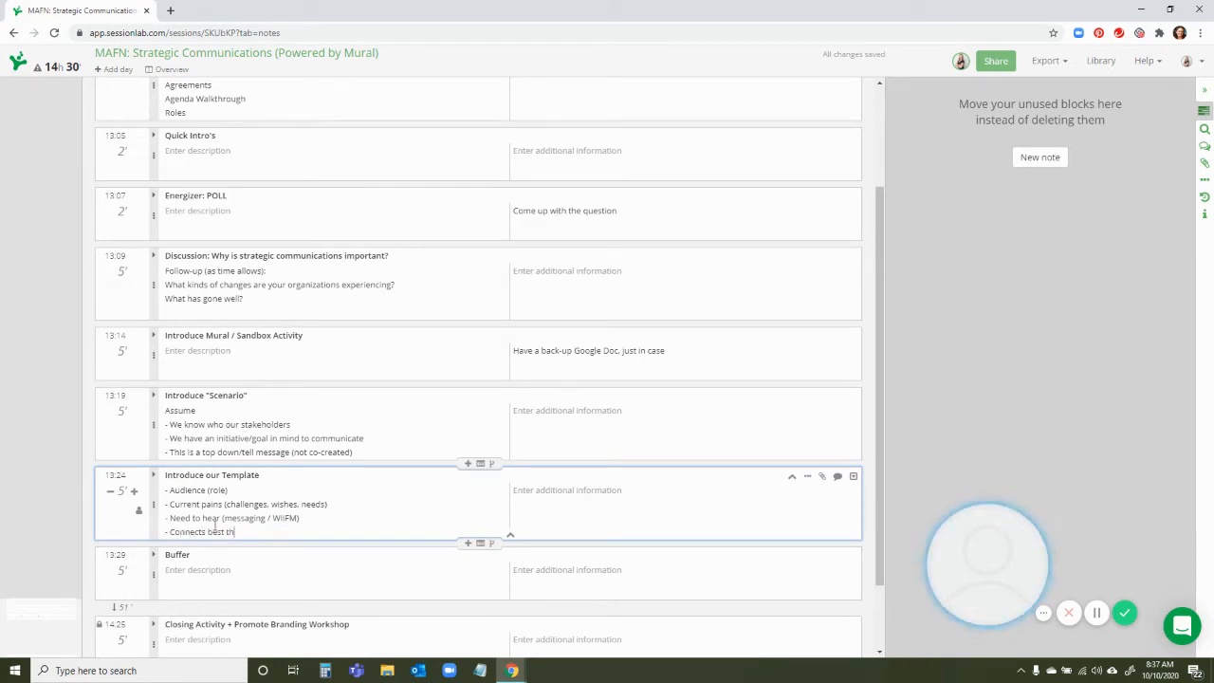
text(rough (channel /)
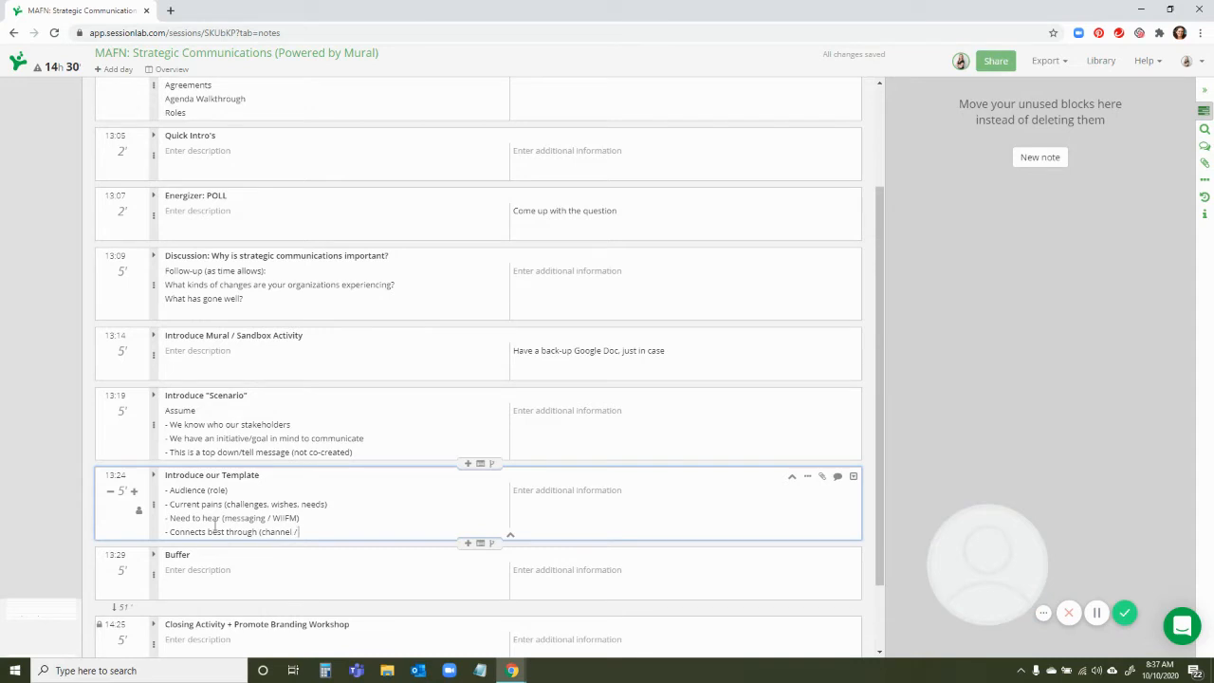
text( multiple options))
End the template description with the italic line "Use case - current client experience promoting coaching training program"
key(Return)
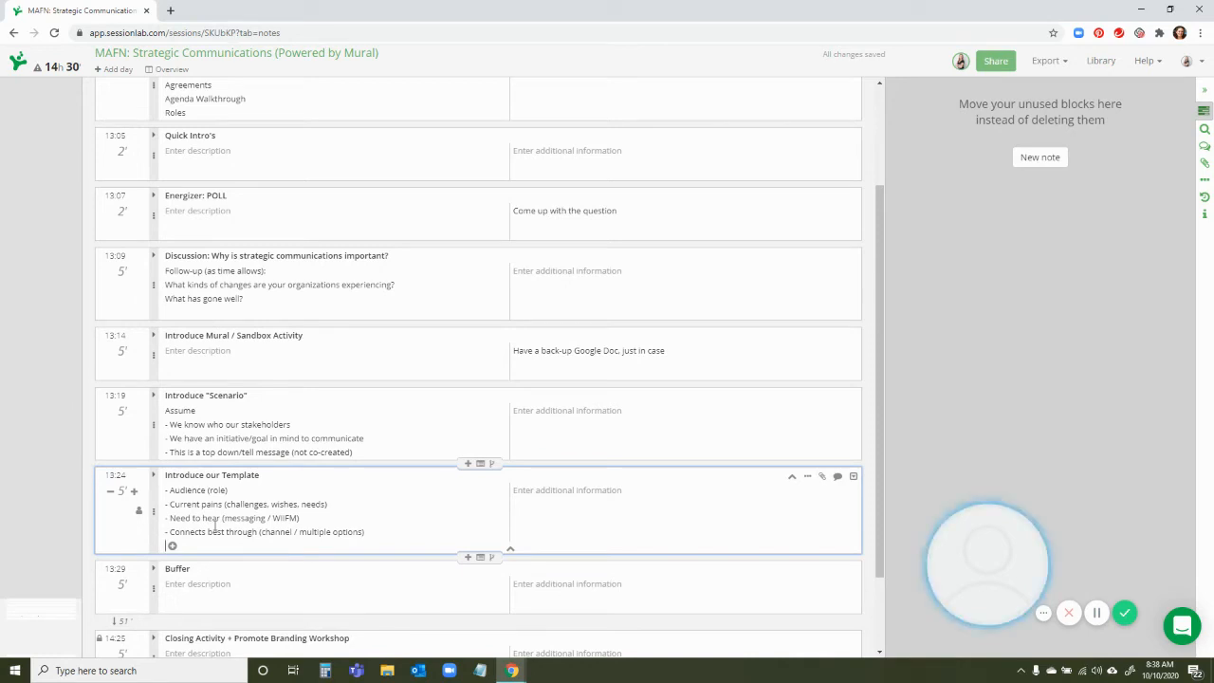
text(Use case - current client)
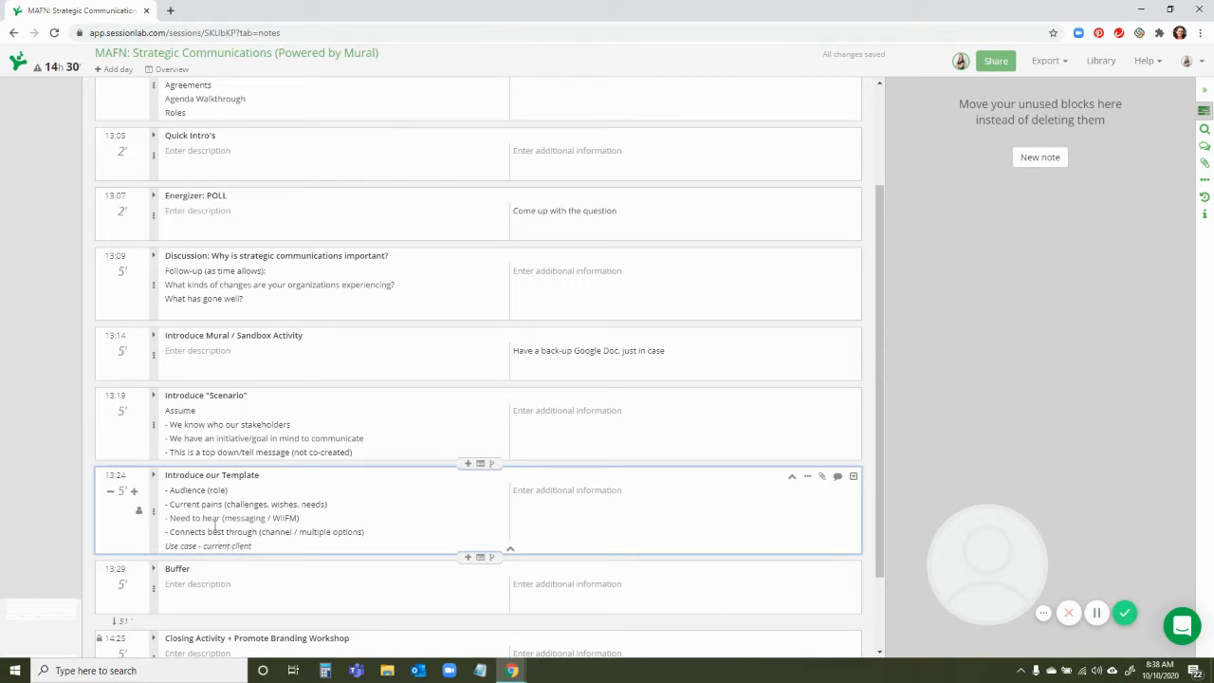
text( expeiren)
key(BackSpace)
key(BackSpace)
key(BackSpace)
key(BackSpace)
key(BackSpace)
text(ence promoting coaching training program)
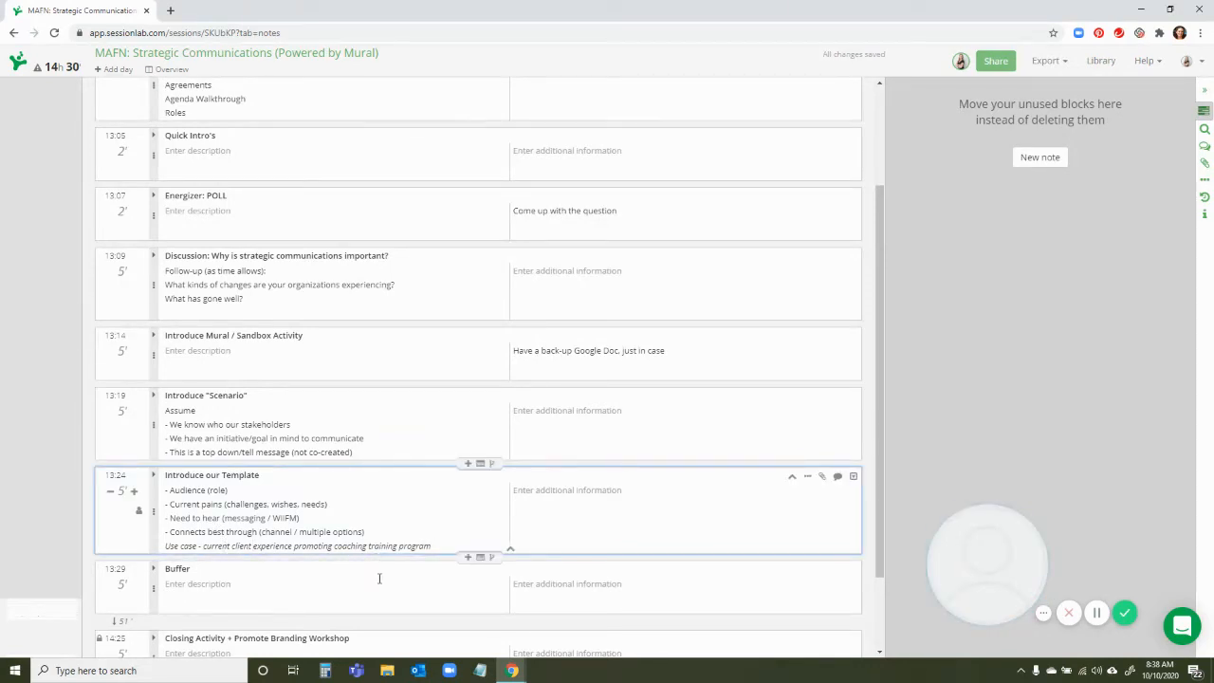
Delete the word "training" from the italic use case line
click(270, 566)
double_click(387, 546)
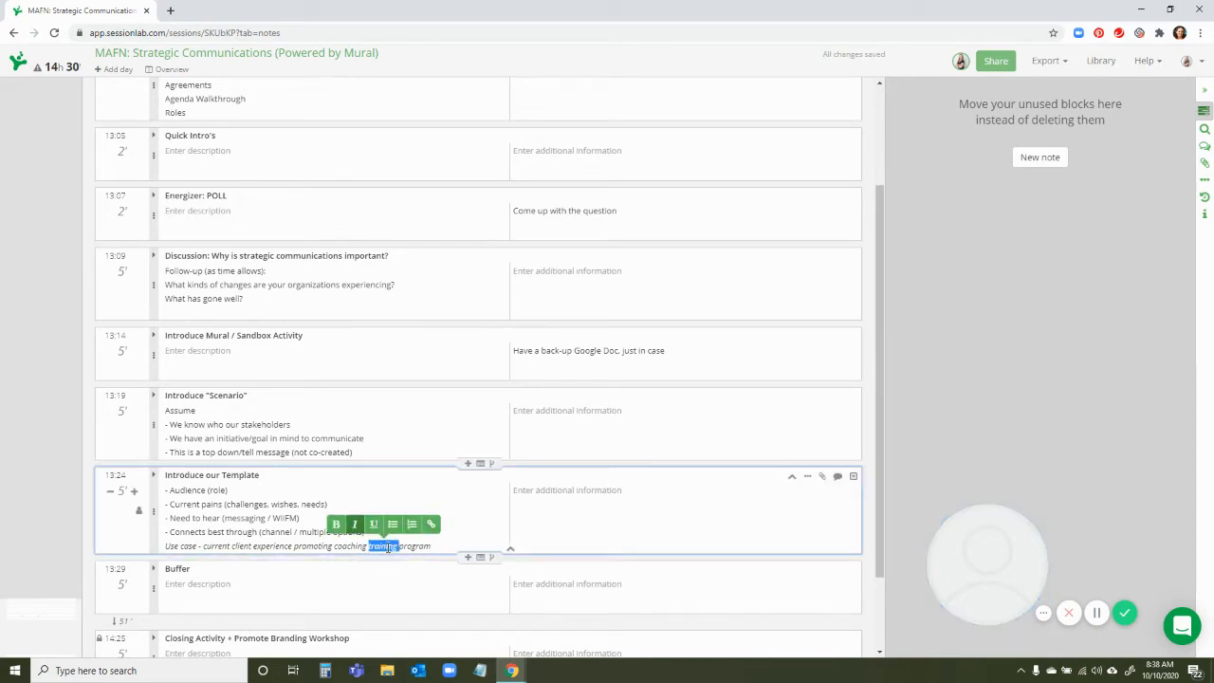
key(BackSpace)
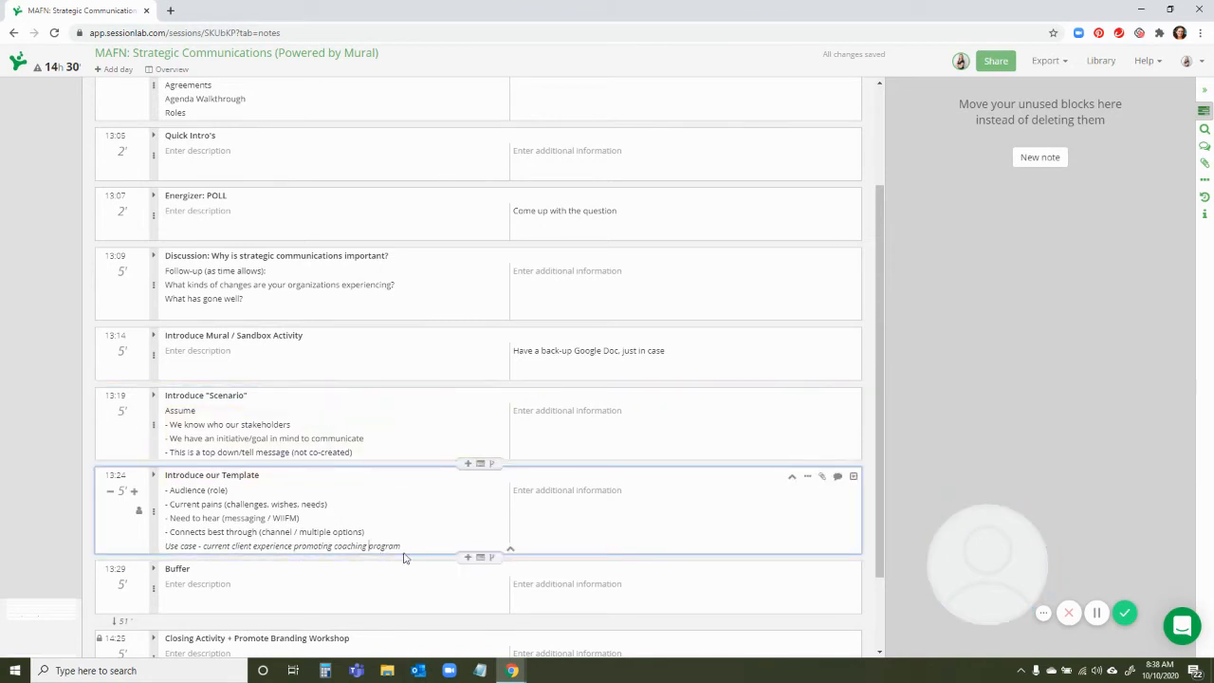
Move the italic use case line from the template description to the end of the Introduce "Scenario" description
drag(403, 550, 149, 546)
key(ctrl+c)
key(BackSpace)
click(419, 447)
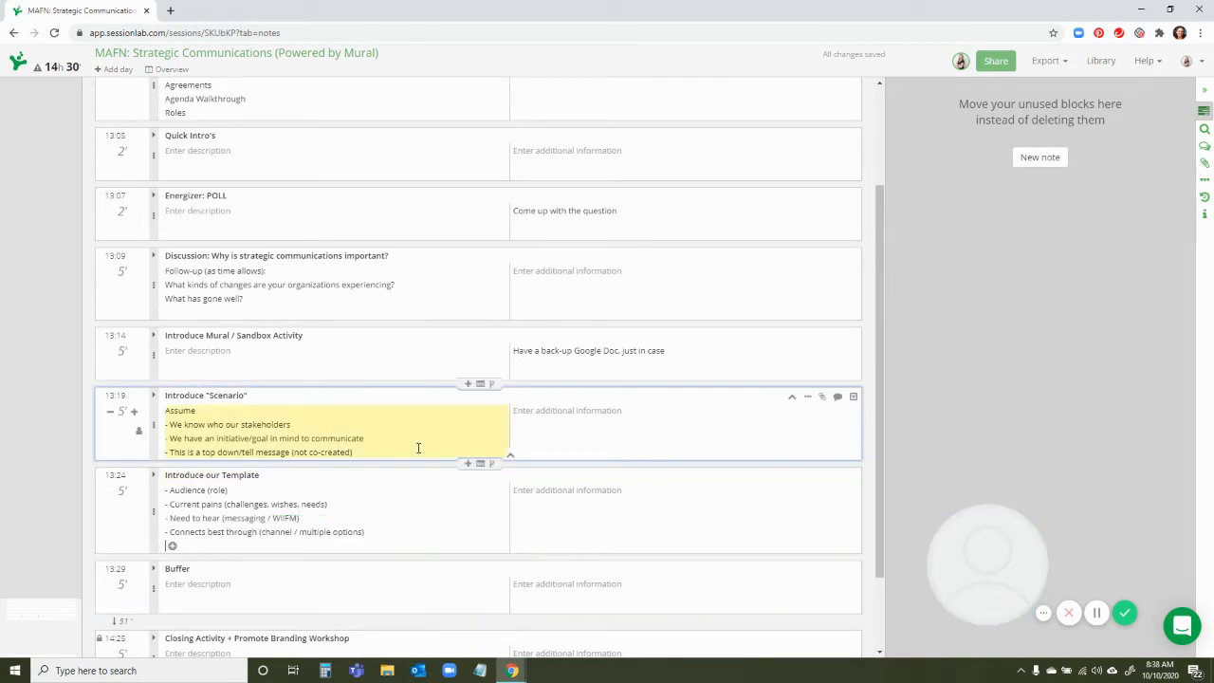
key(ctrl+v)
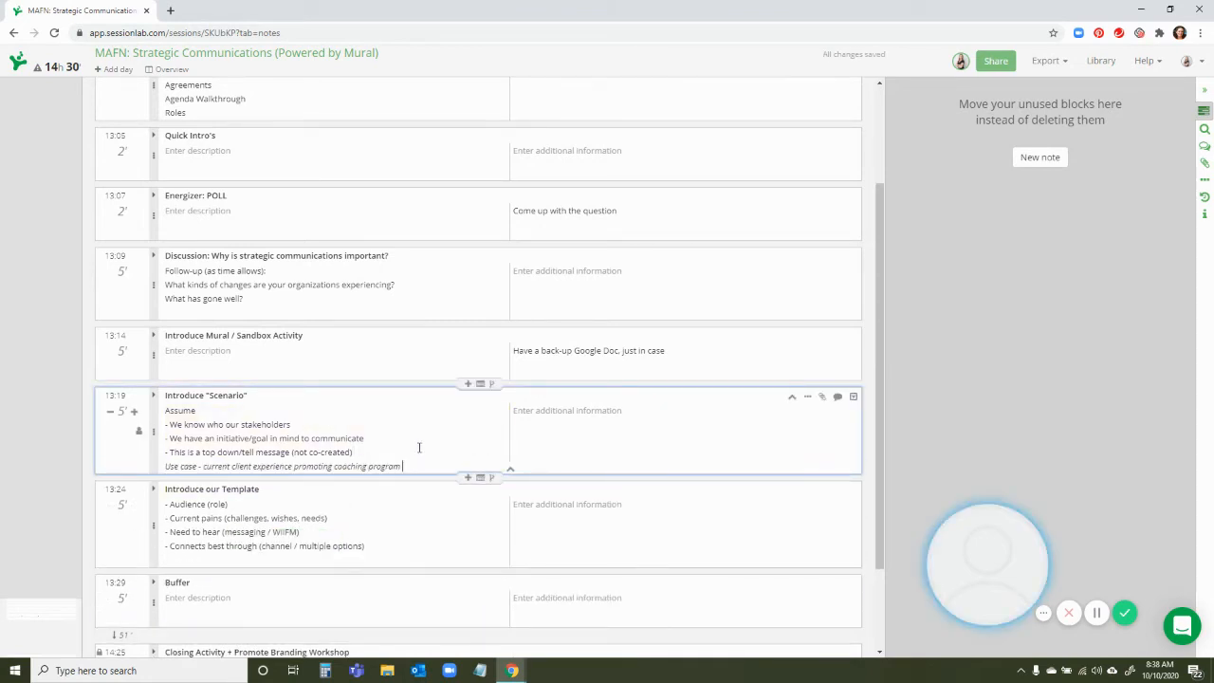
Remove the empty last line from the "Introduce our Template" description
click(386, 531)
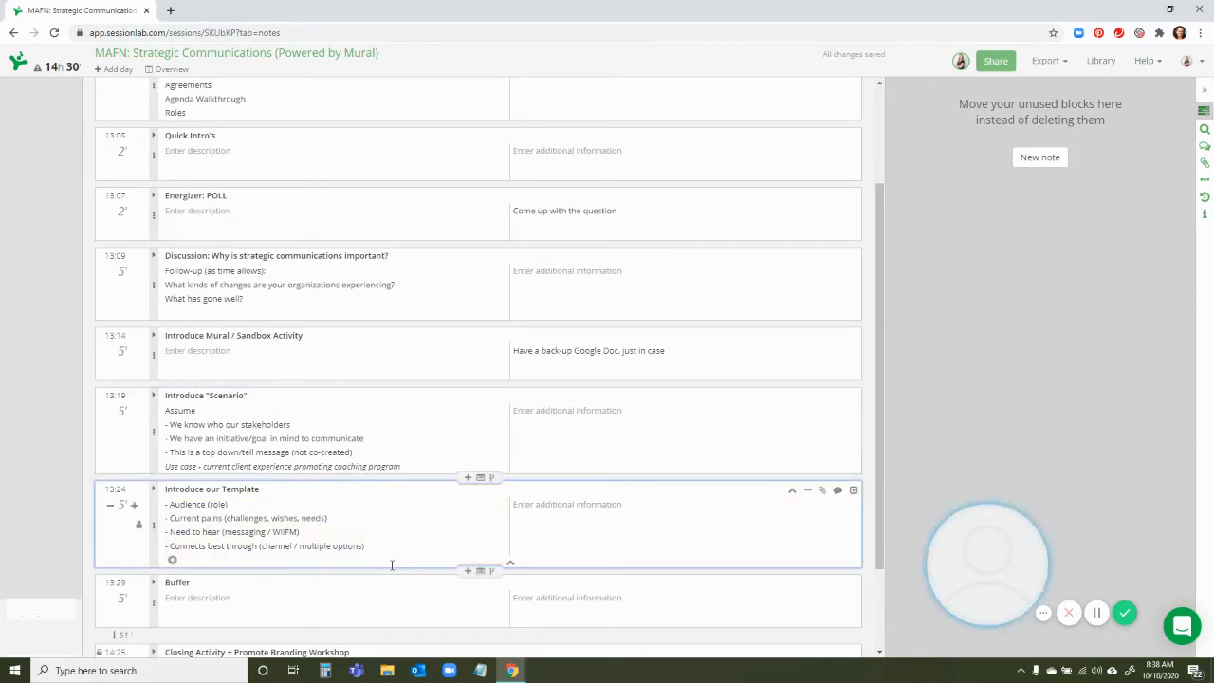
click(423, 581)
click(136, 629)
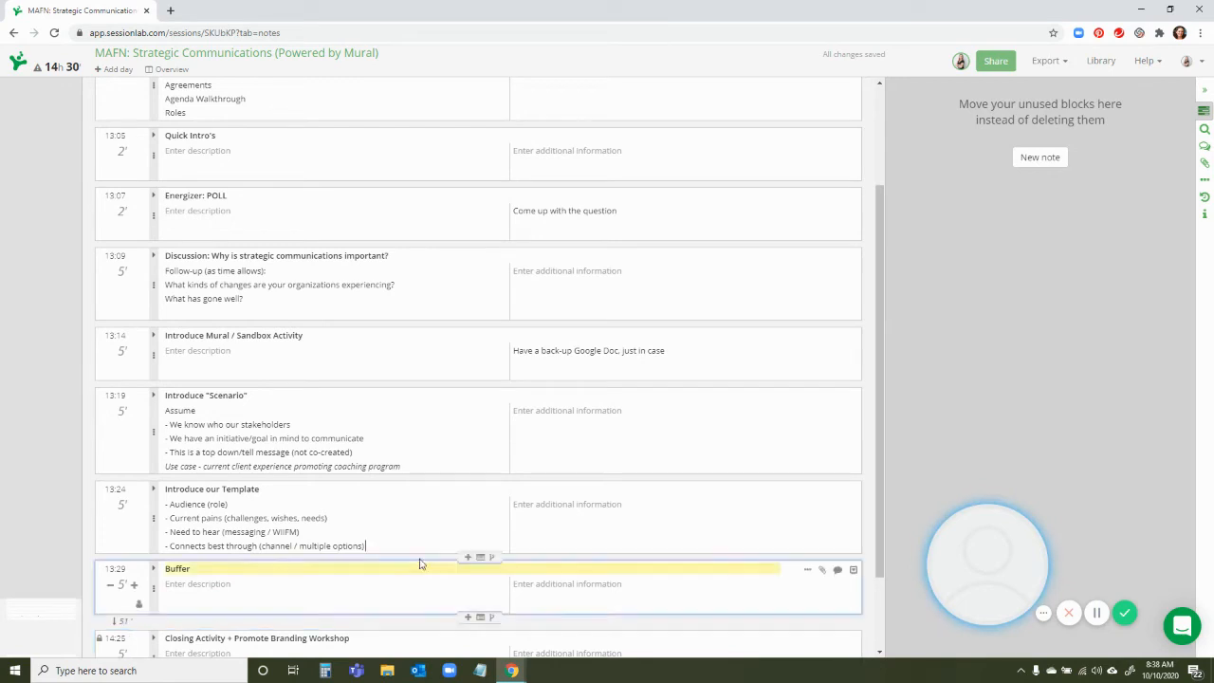
Insert two blank blocks between the "Introduce our Template" and Buffer blocks
click(467, 556)
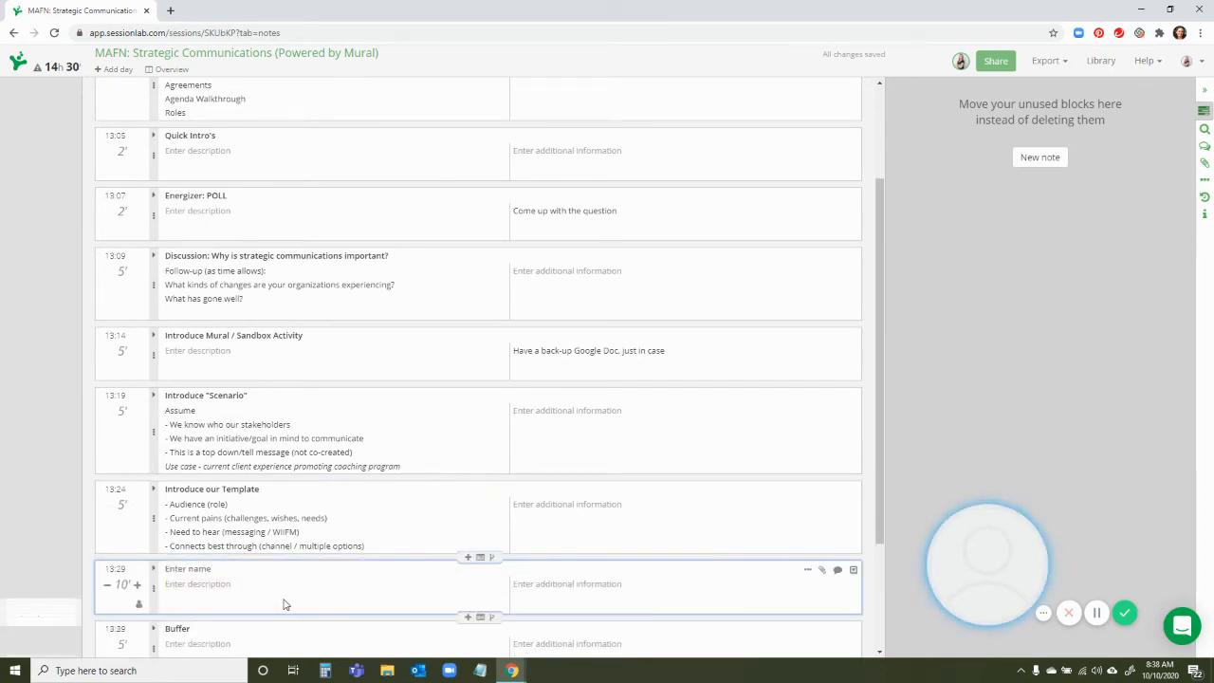
scroll(279, 599, up, 2)
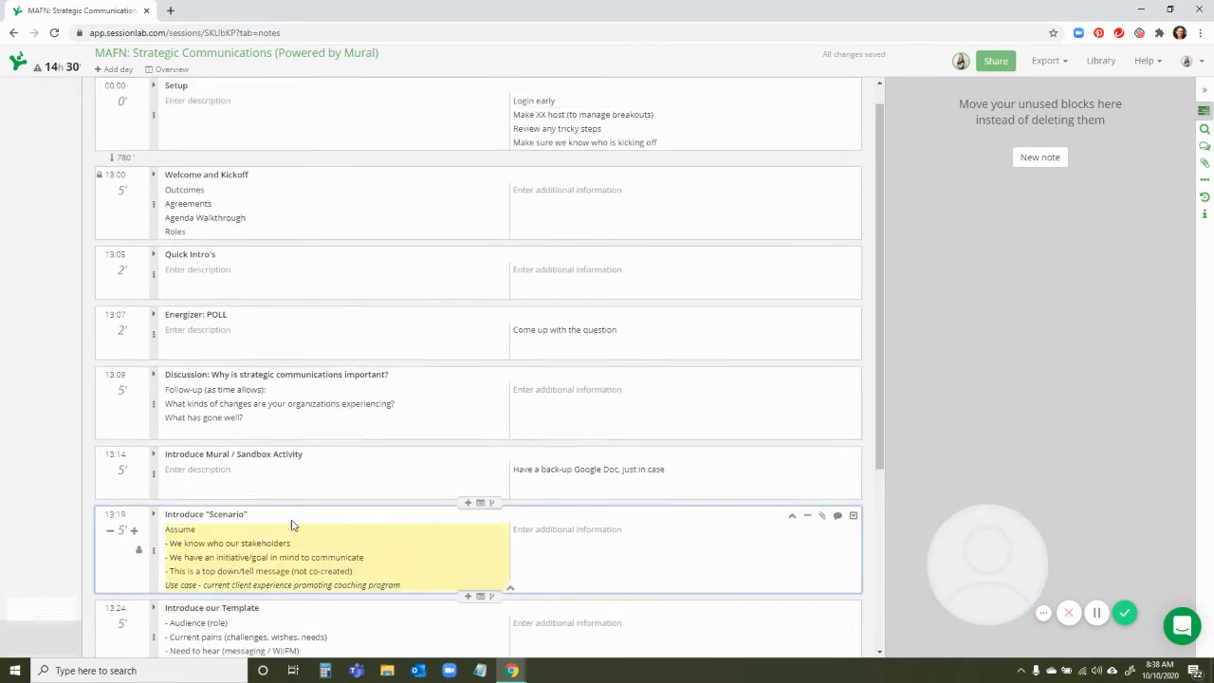
scroll(279, 551, down, 3)
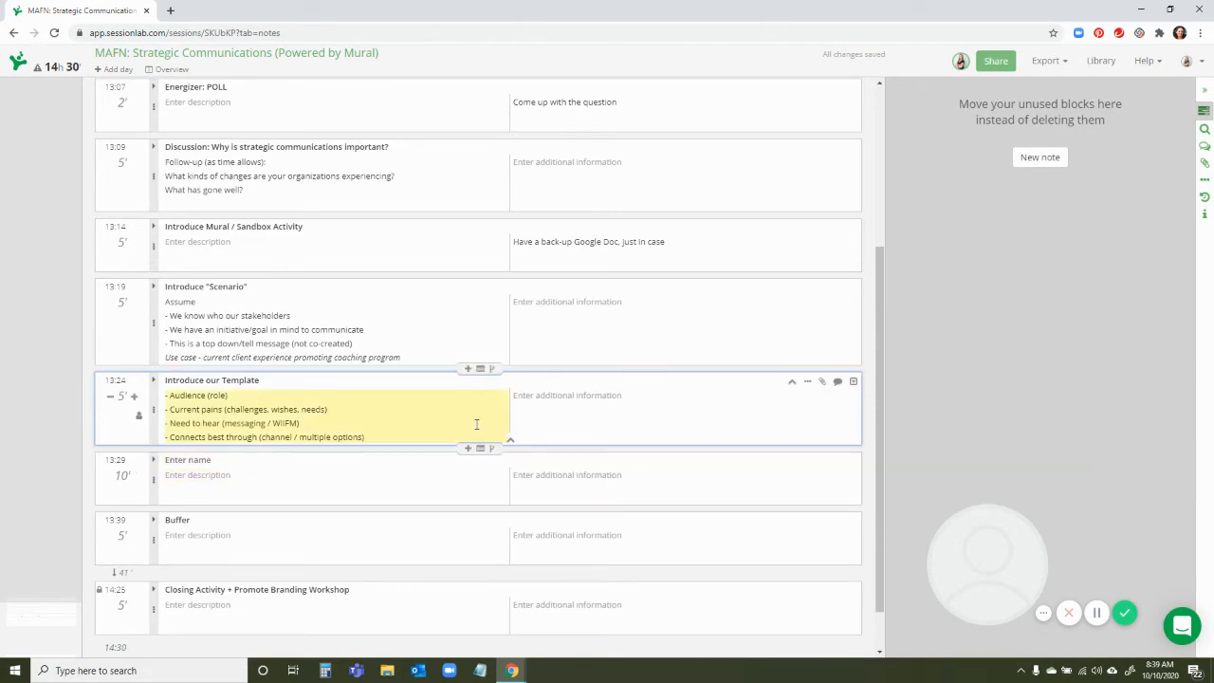
click(467, 450)
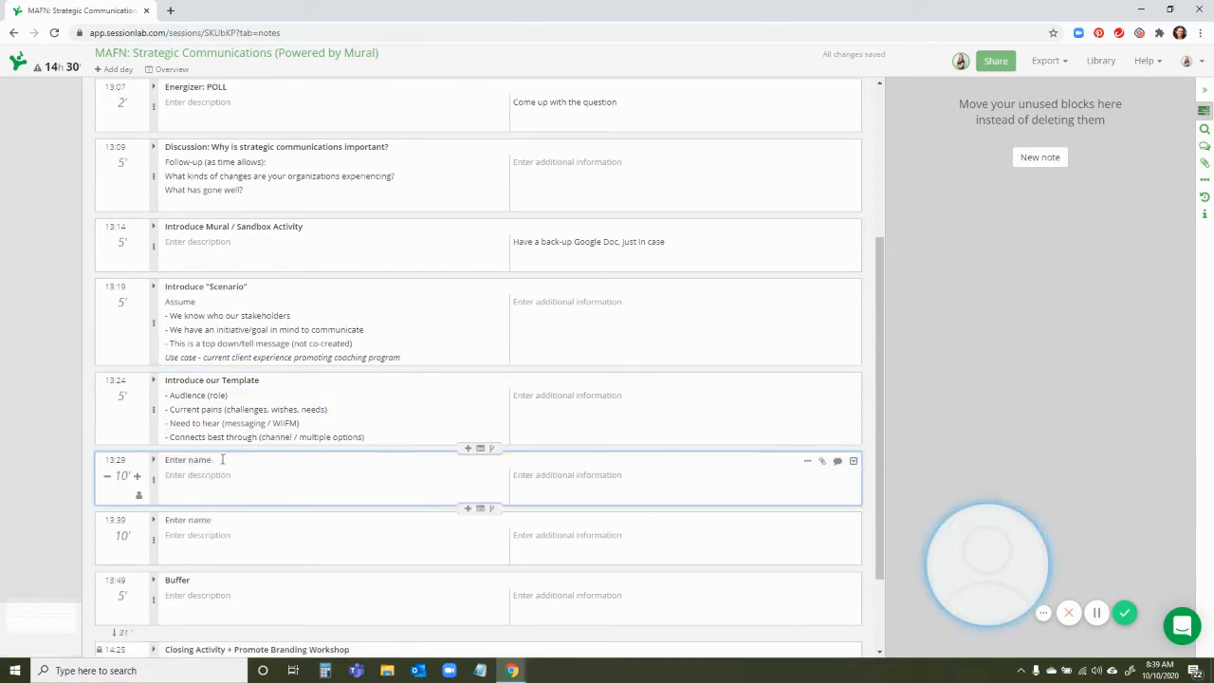
Name the blank block directly after "Introduce our Template" "Instructions for Activity"
text(Introd)
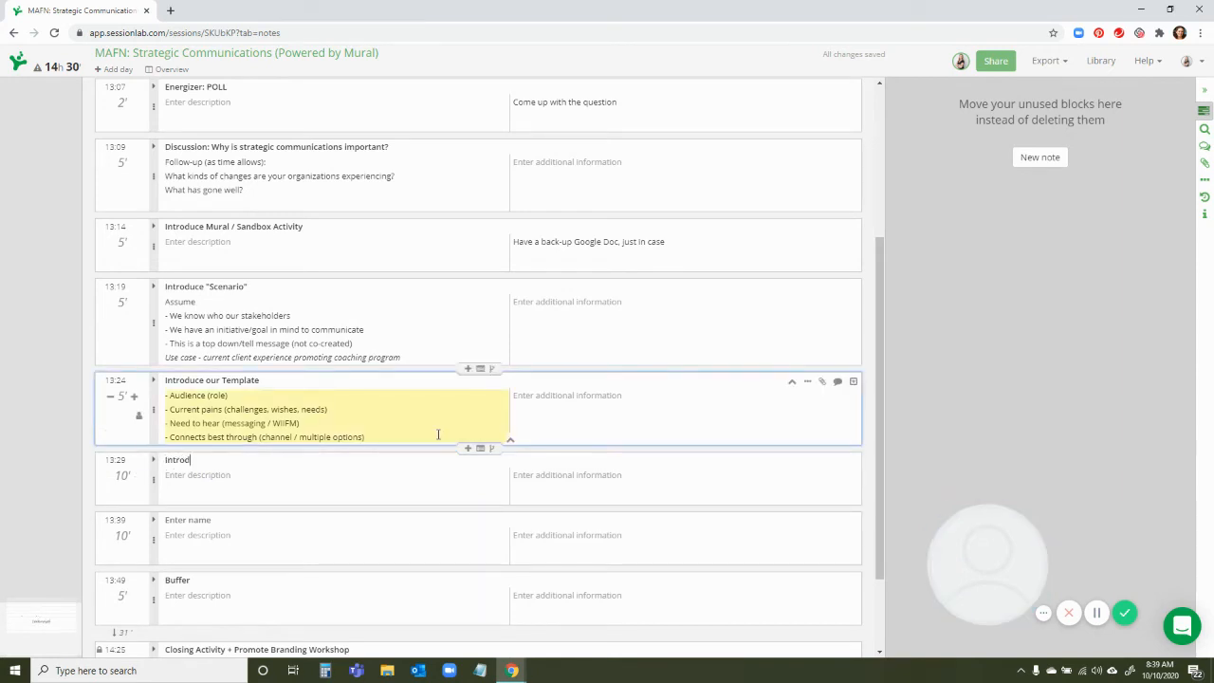
text(uce)
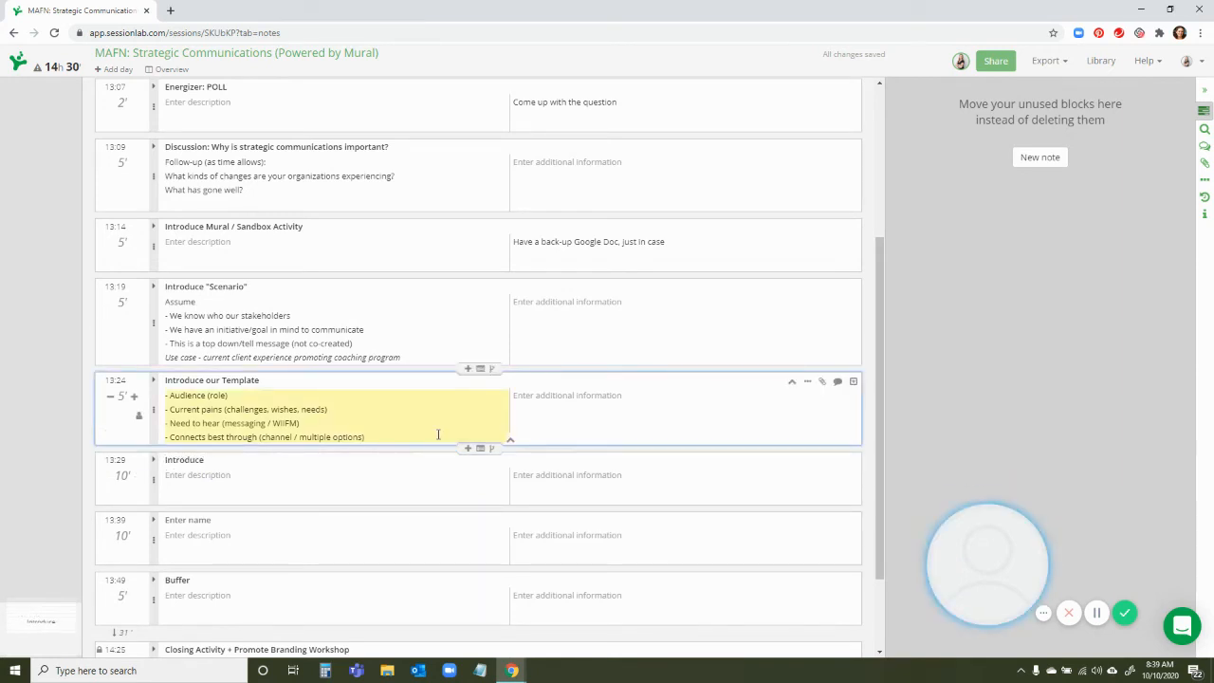
key(BackSpace)
key(BackSpace)
key(BackSpace)
text(struc)
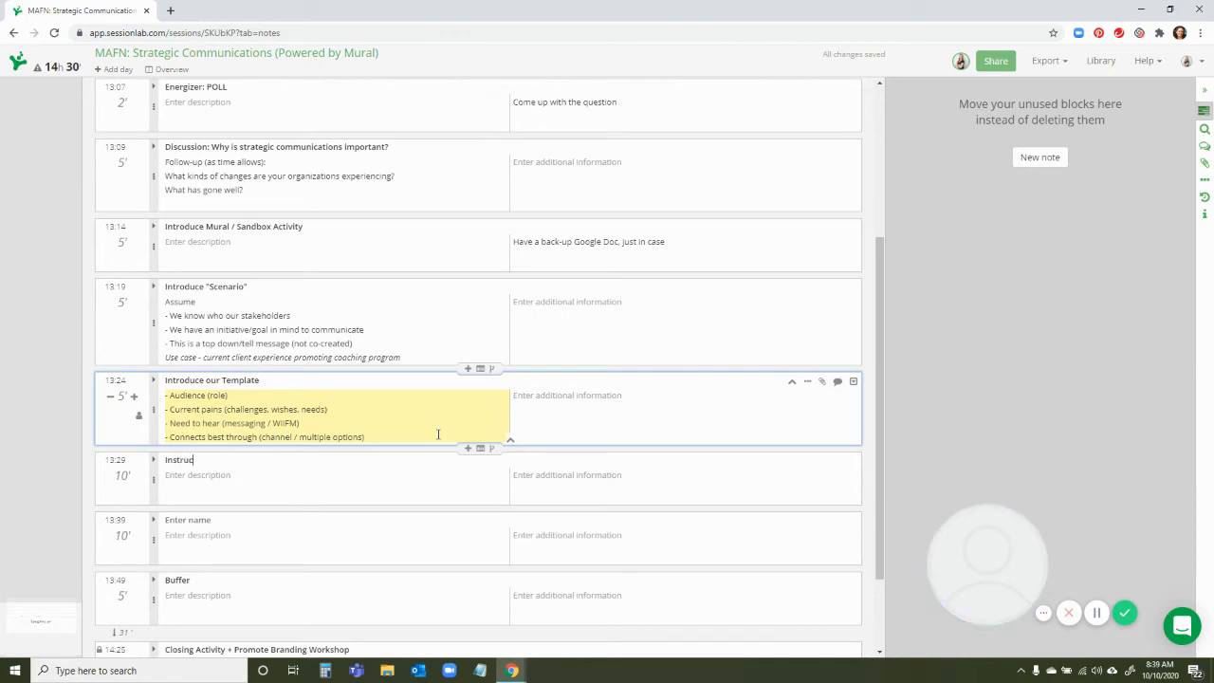
text(tions for Activity)
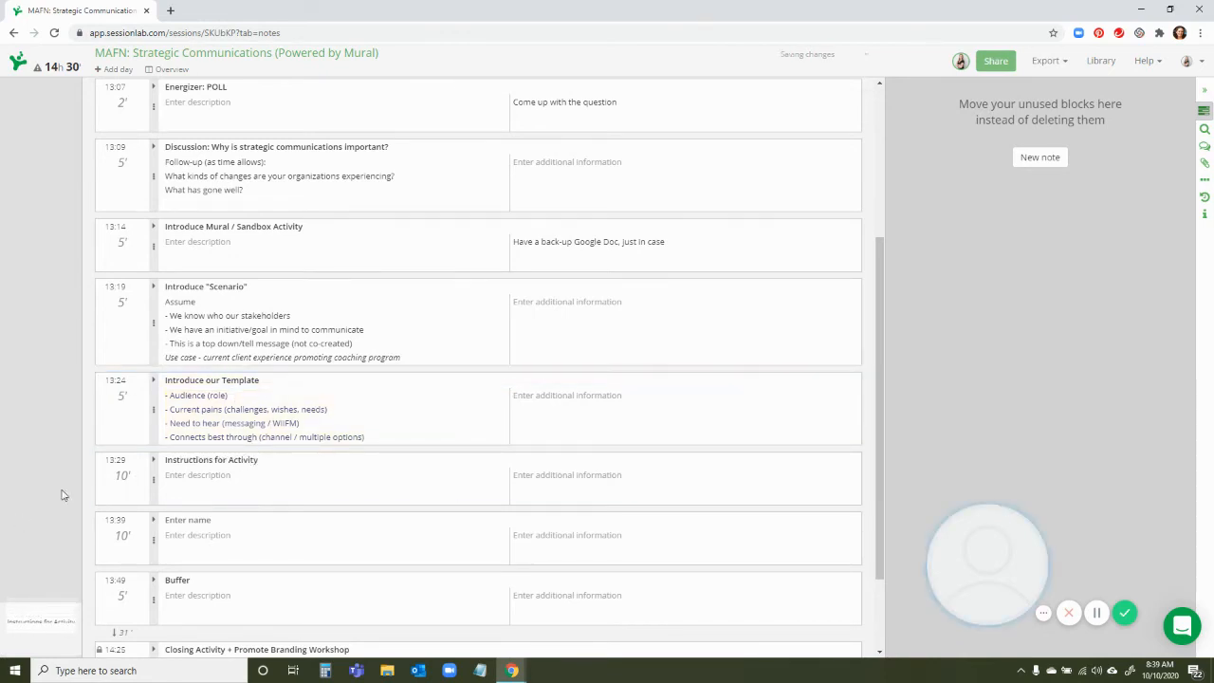
Set the "Instructions for Activity" block to 5 minutes and the unnamed block after it to 20 minutes
double_click(121, 475)
text(5)
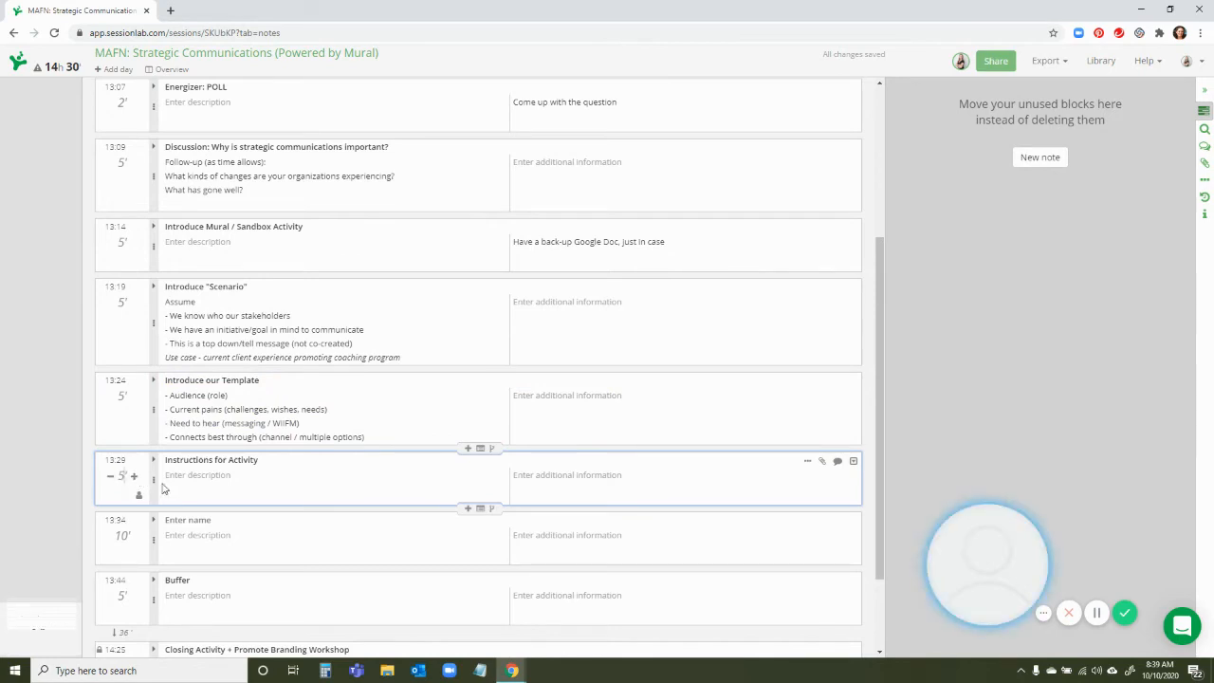
click(269, 461)
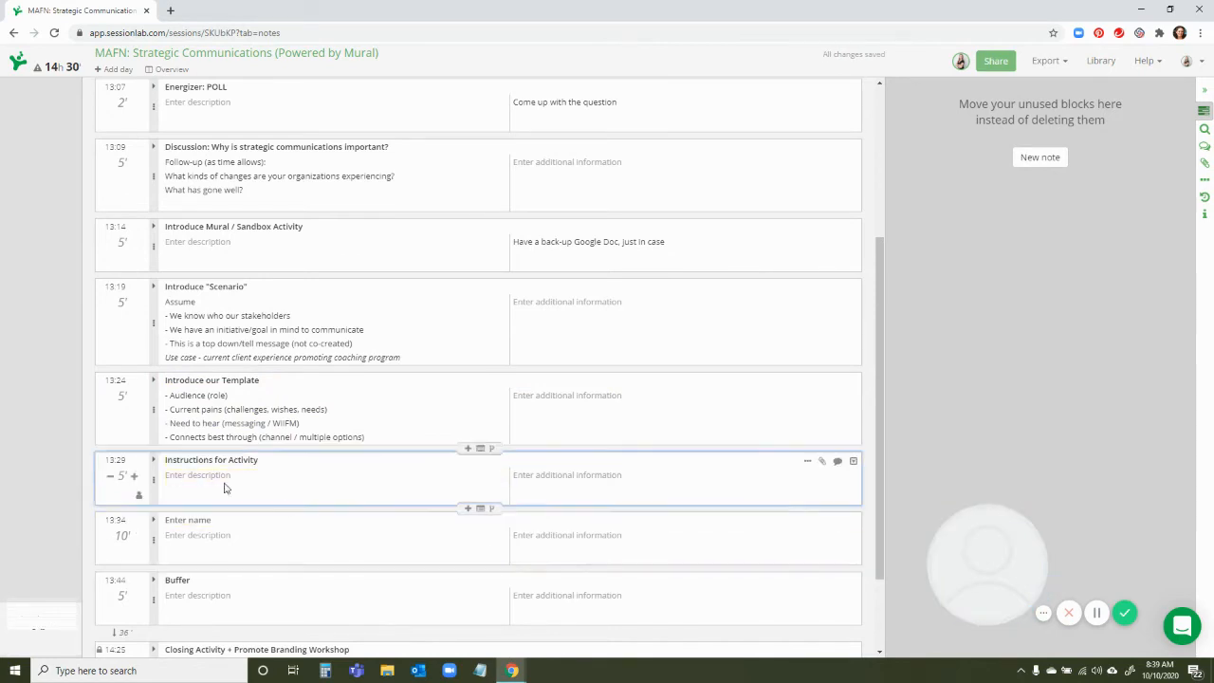
click(336, 535)
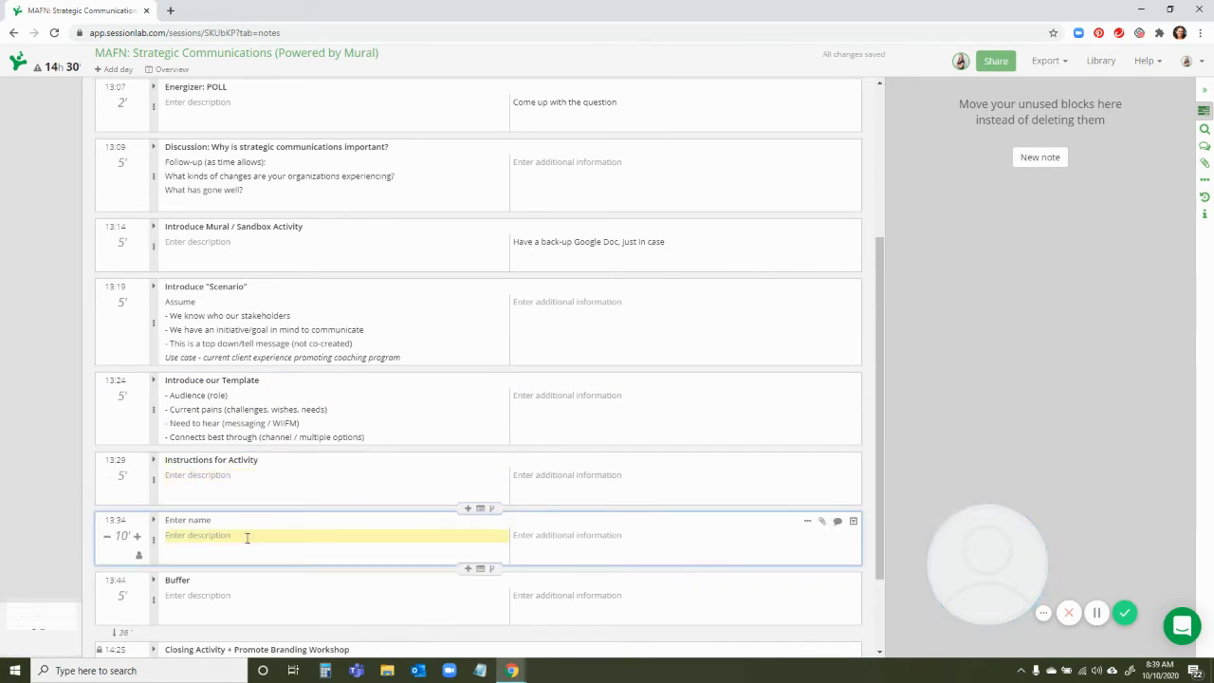
click(121, 536)
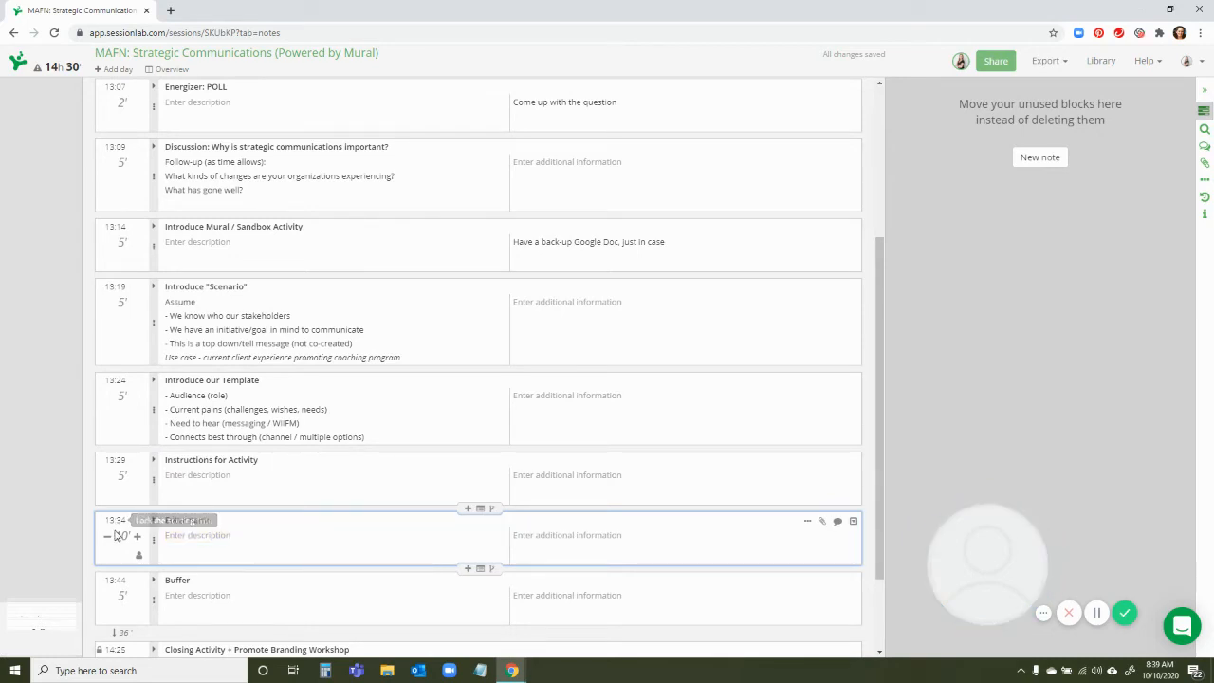
text(20)
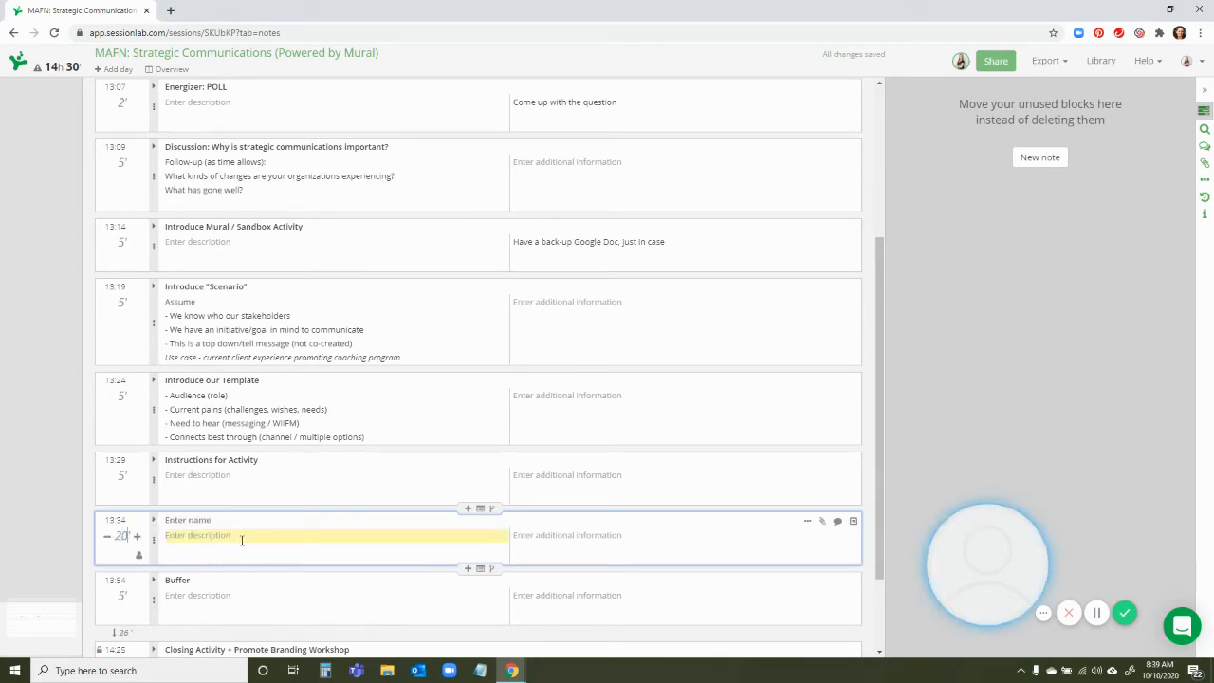
Name the 20-minute block "Breakouts" and add "Who can do our breakouts (tech host?)" as its additional information
click(236, 522)
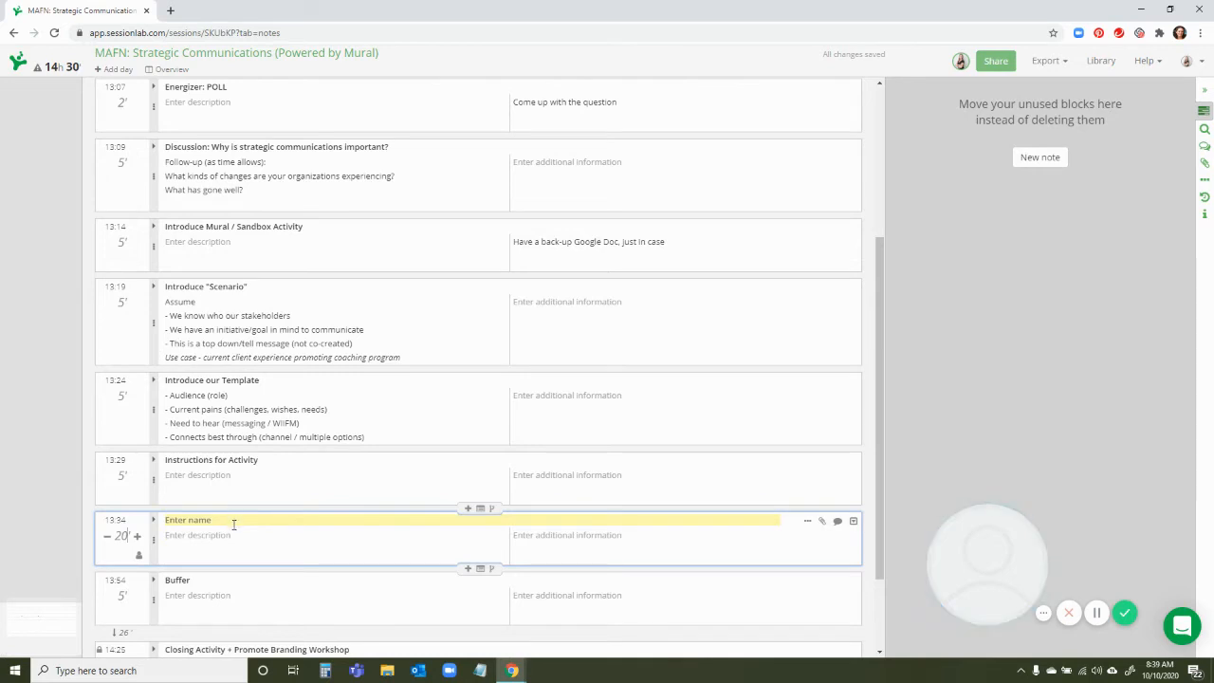
text(Breakouts)
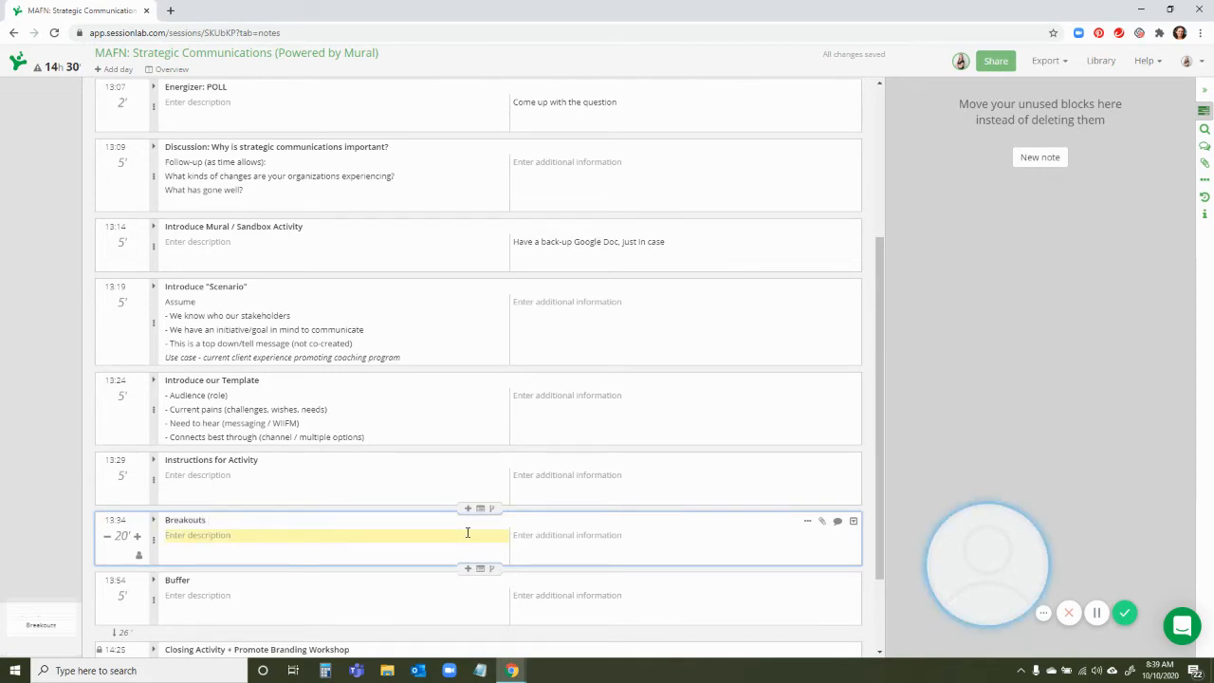
click(560, 535)
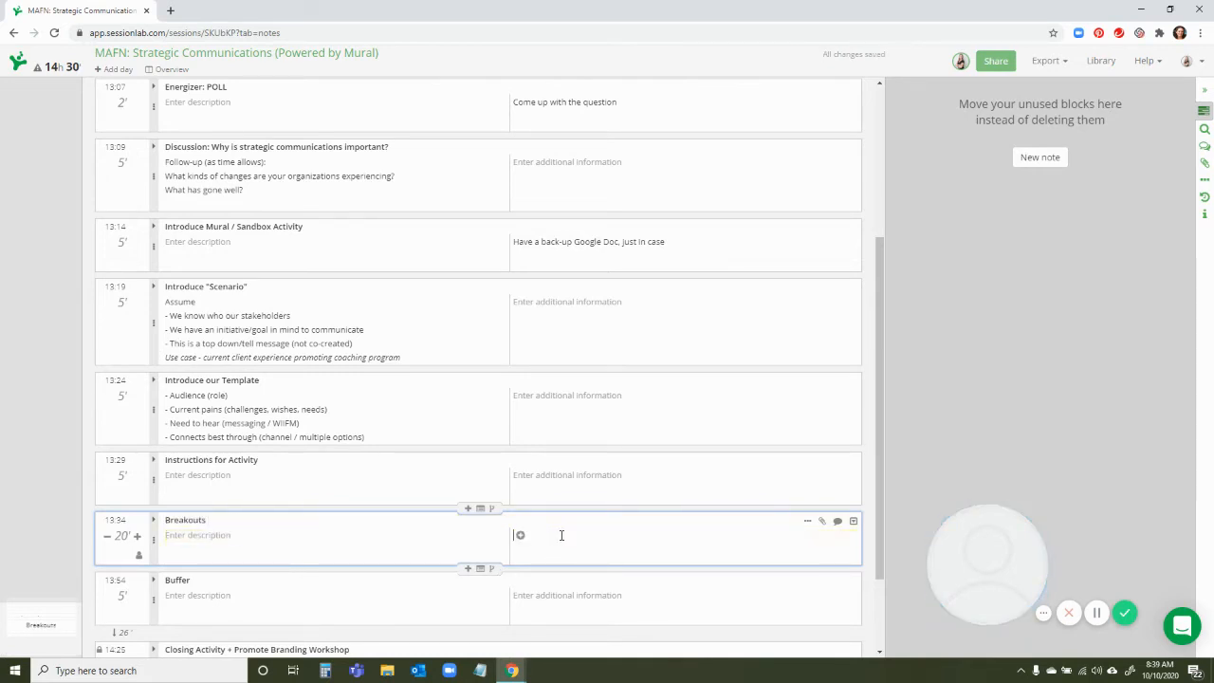
text(Who can do our breakouts (tech host?)
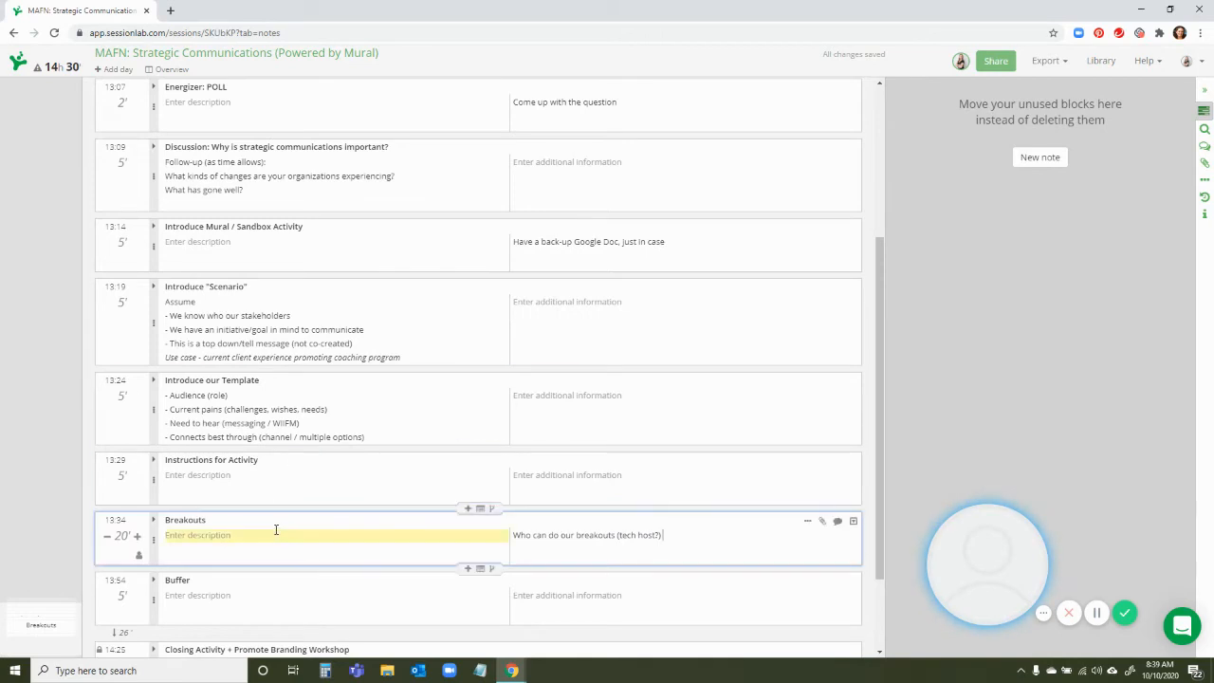
Insert a 5-minute block named "Reflection" between the Breakouts and Buffer blocks
scroll(312, 575, down, 1)
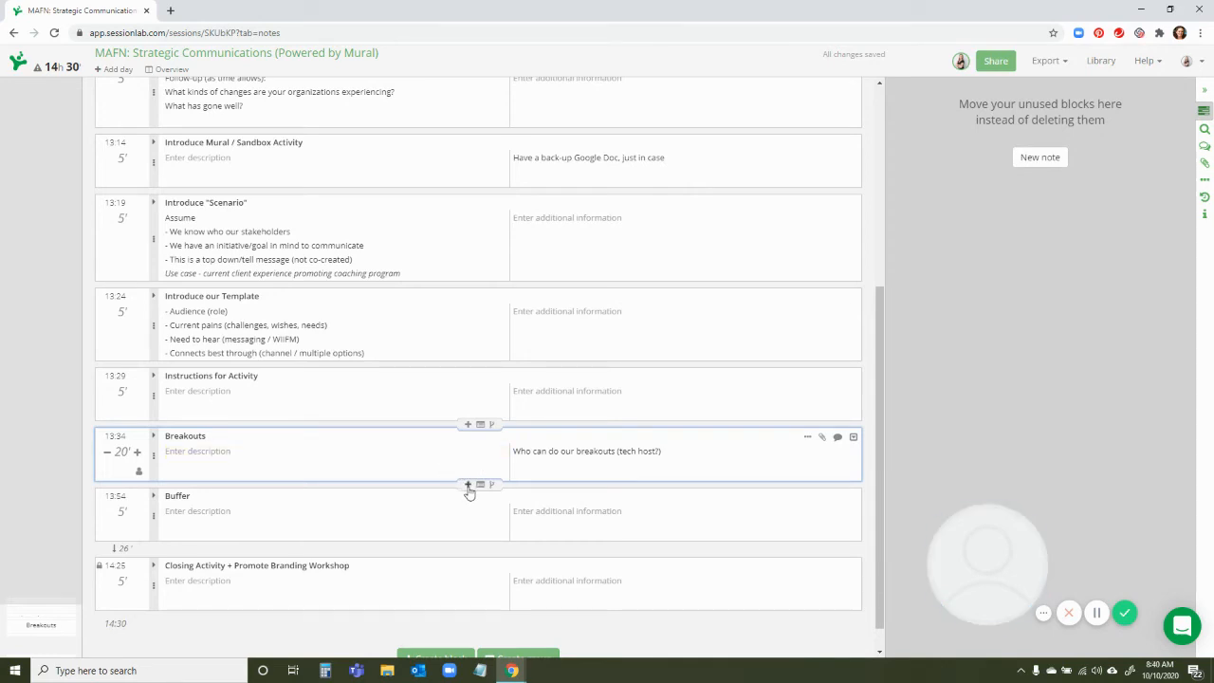
click(468, 485)
double_click(121, 512)
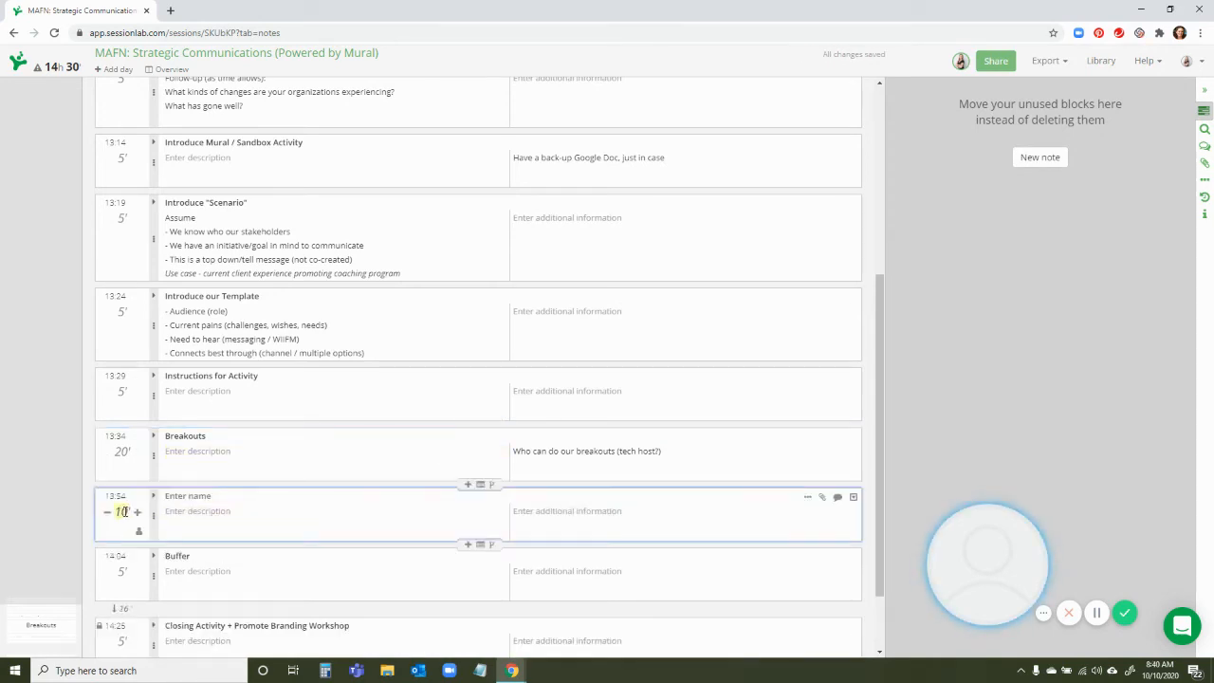
text(5)
click(194, 496)
text(Reflection)
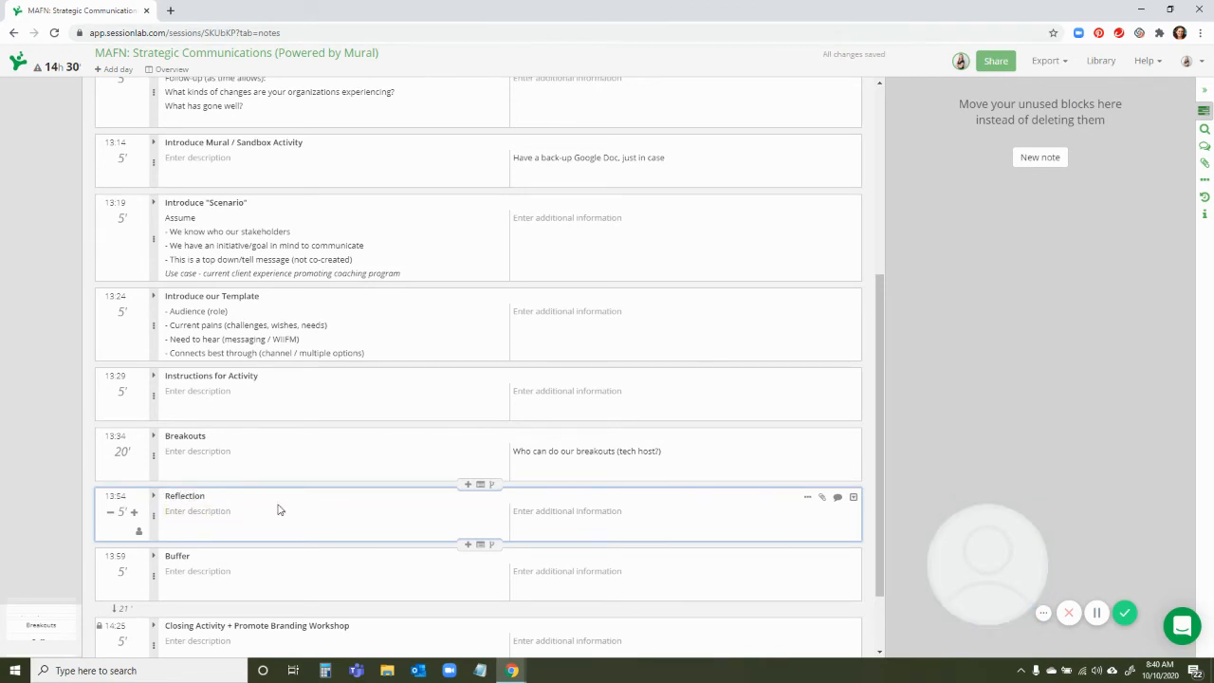
Insert a blank block after the Reflection block and rename Reflection to "Reflection (Chat)"
click(468, 545)
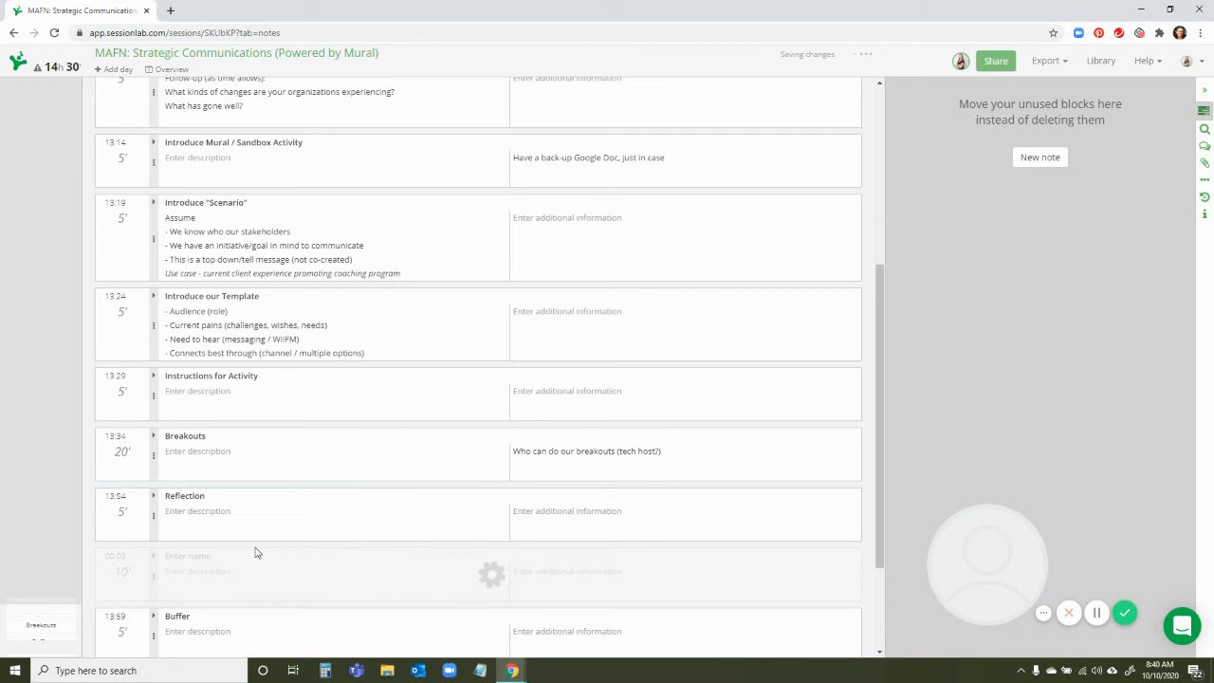
click(230, 493)
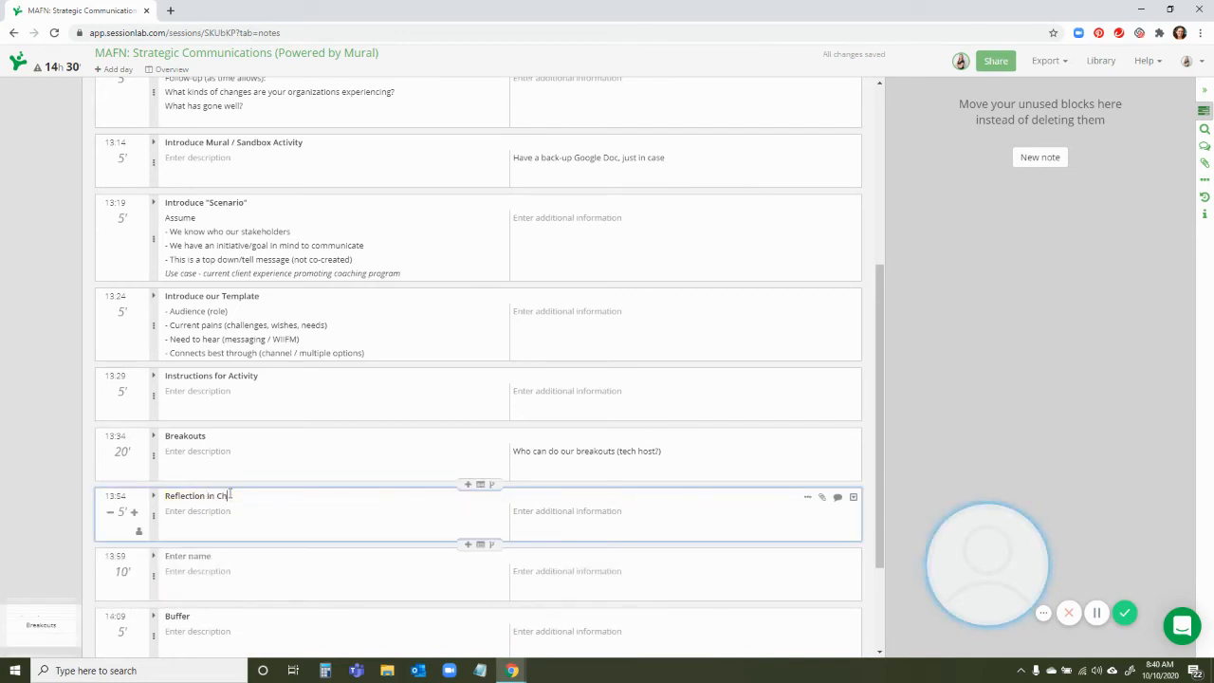
key(BackSpace)
key(BackSpace)
key(BackSpace)
key(BackSpace)
key(BackSpace)
text(()
text(in )
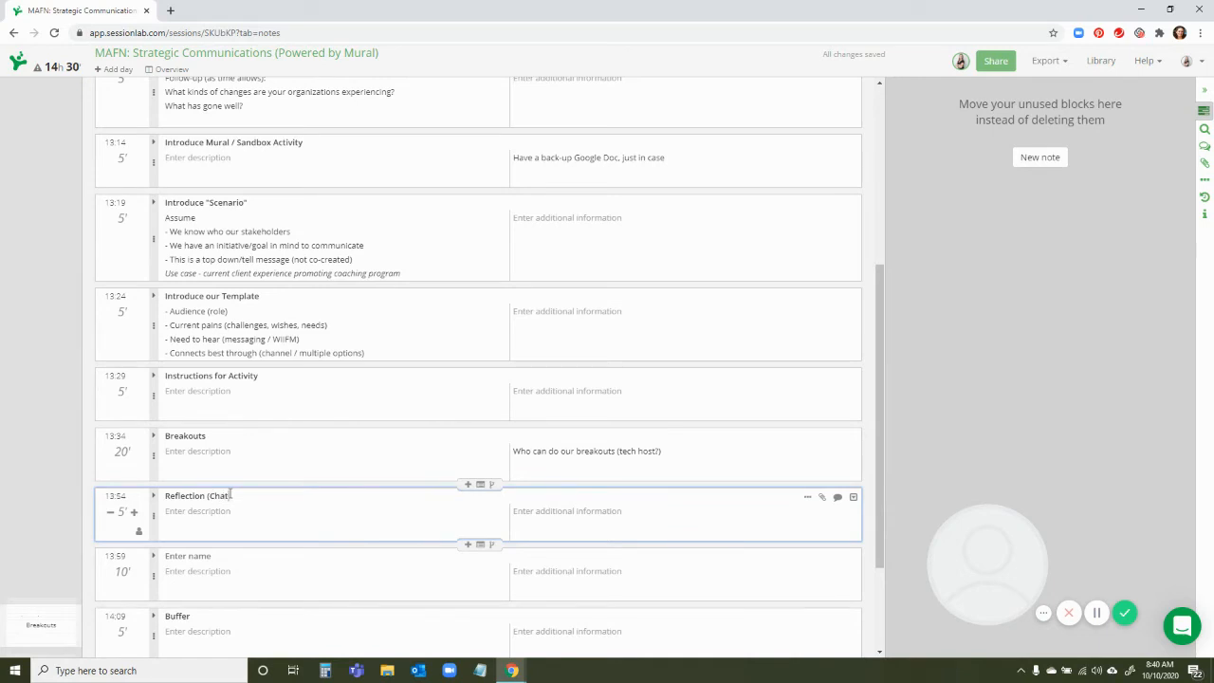
text())
Name the blank block before Buffer "Rollout Plan Template (Grove Graphic Game Plan)"
click(223, 571)
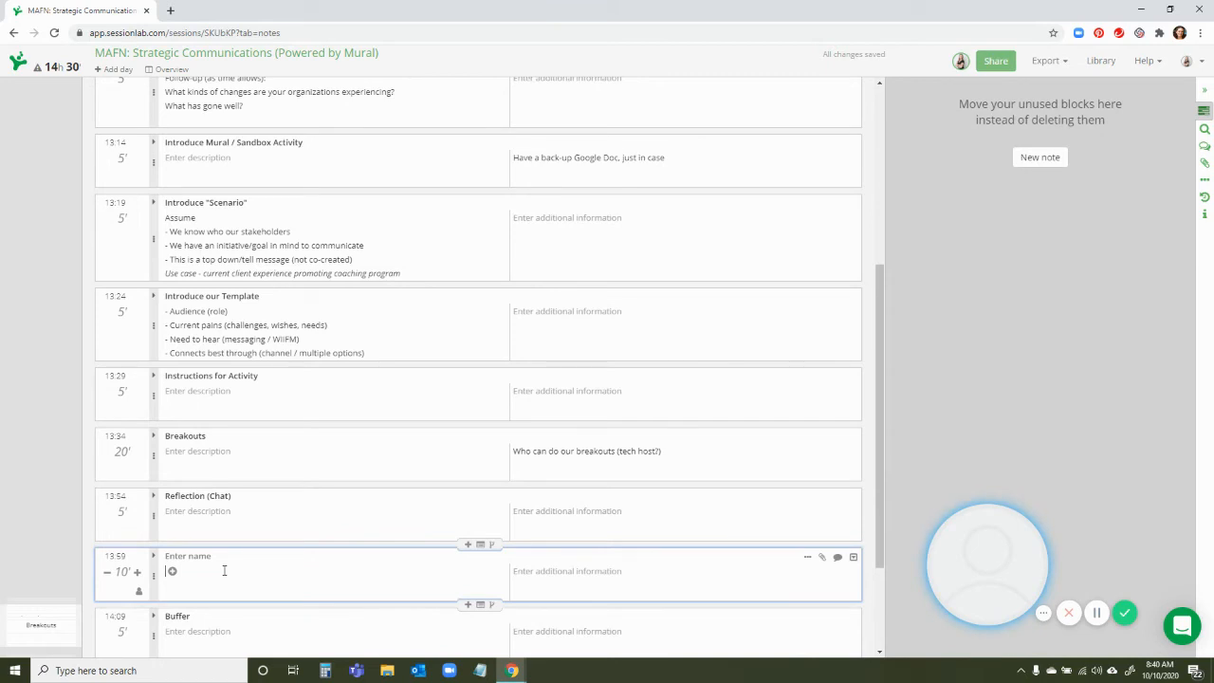
click(237, 512)
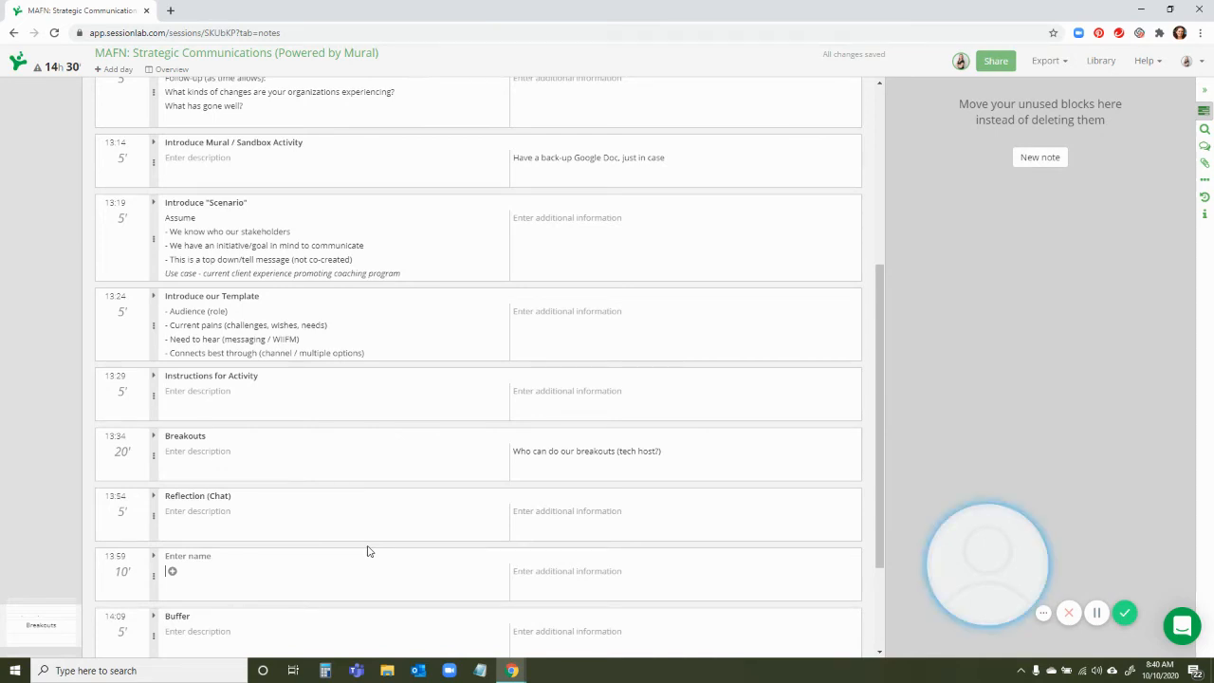
click(199, 555)
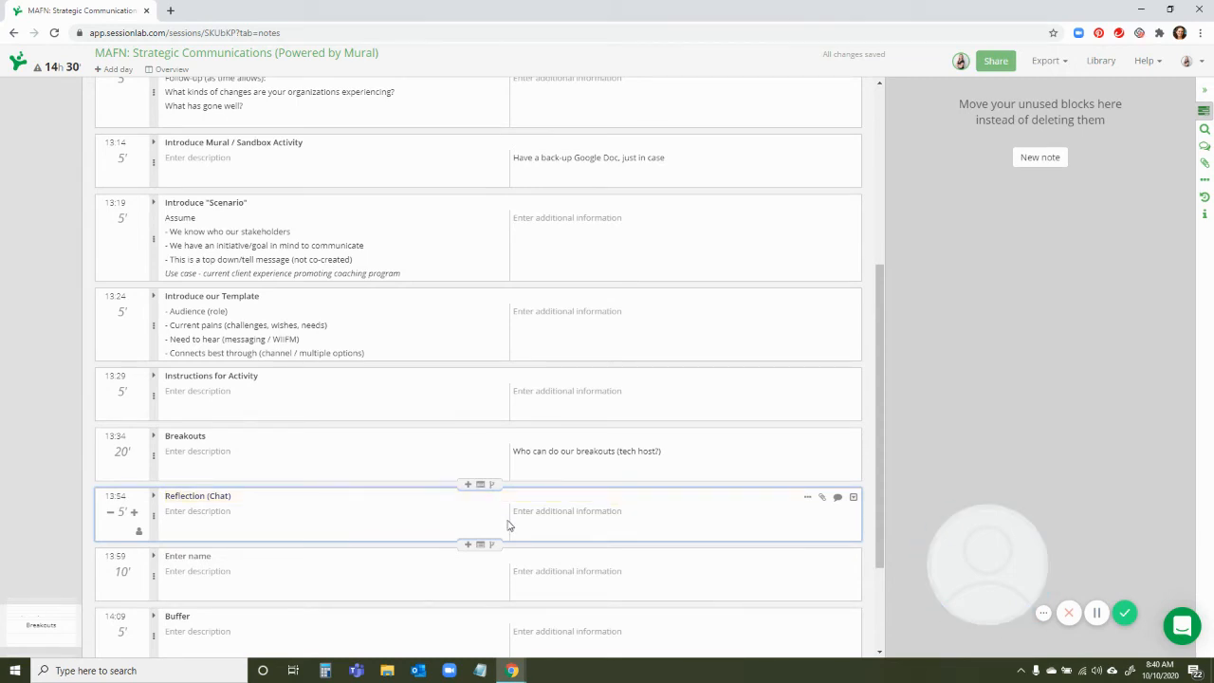
text(Rollout Plan Template (Grove Graphic Gam)
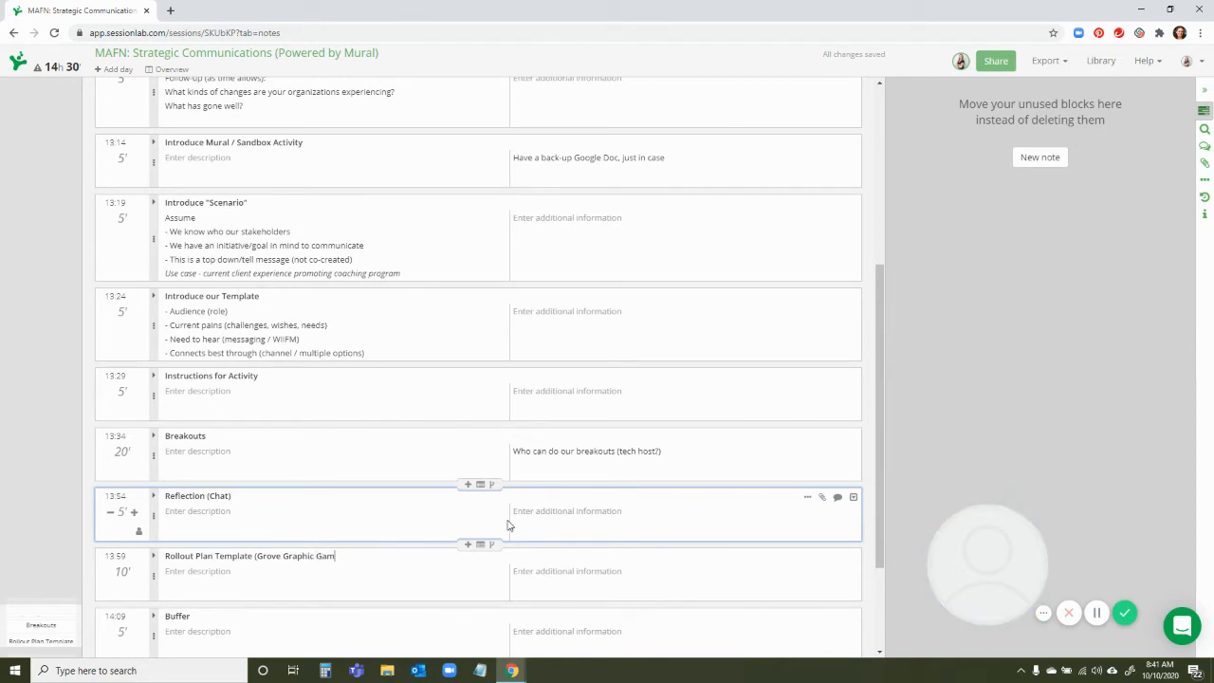
text(eplan))
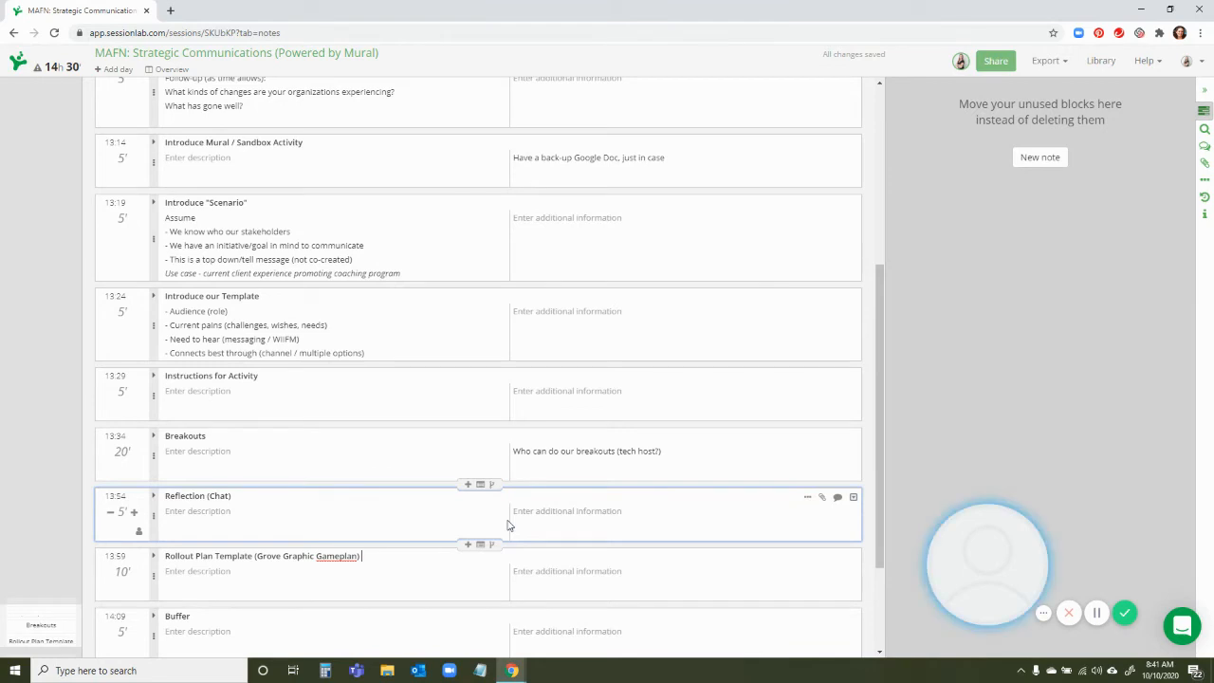
click(341, 557)
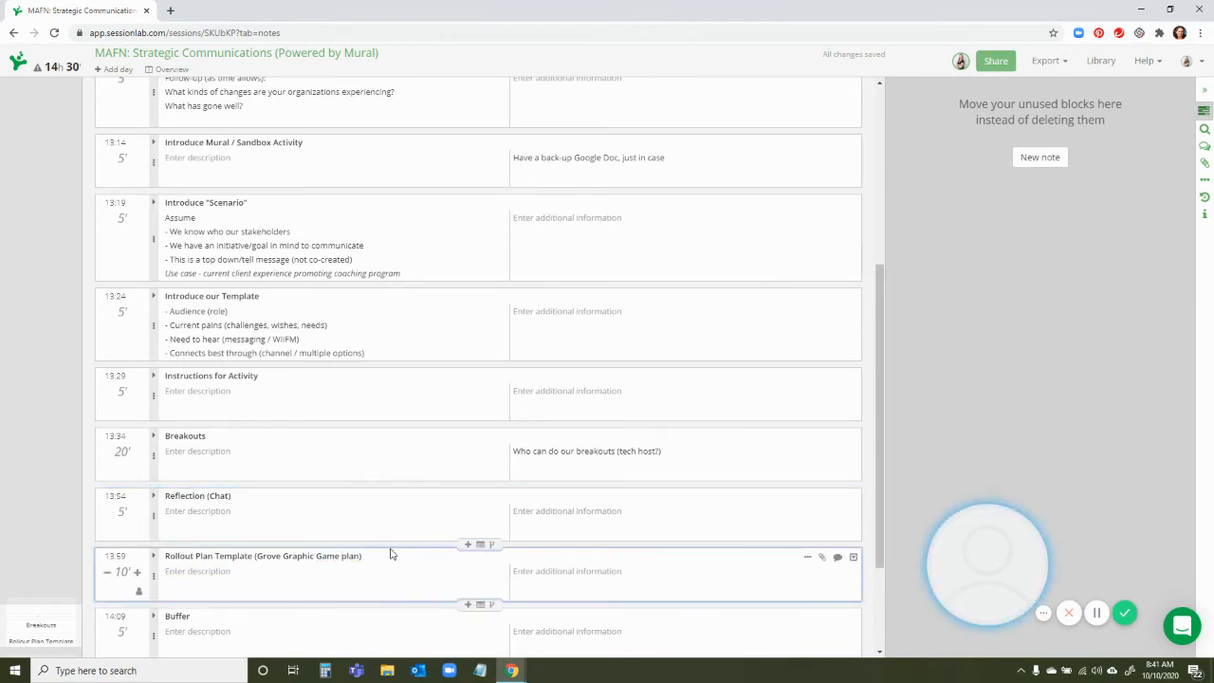
key(Delete)
text(P)
Describe the Rollout Plan Template block with the lines "- What resources are needed?" and "- Phase 1 - establish resources / kick-off"
click(210, 572)
scroll(320, 548, down, 1)
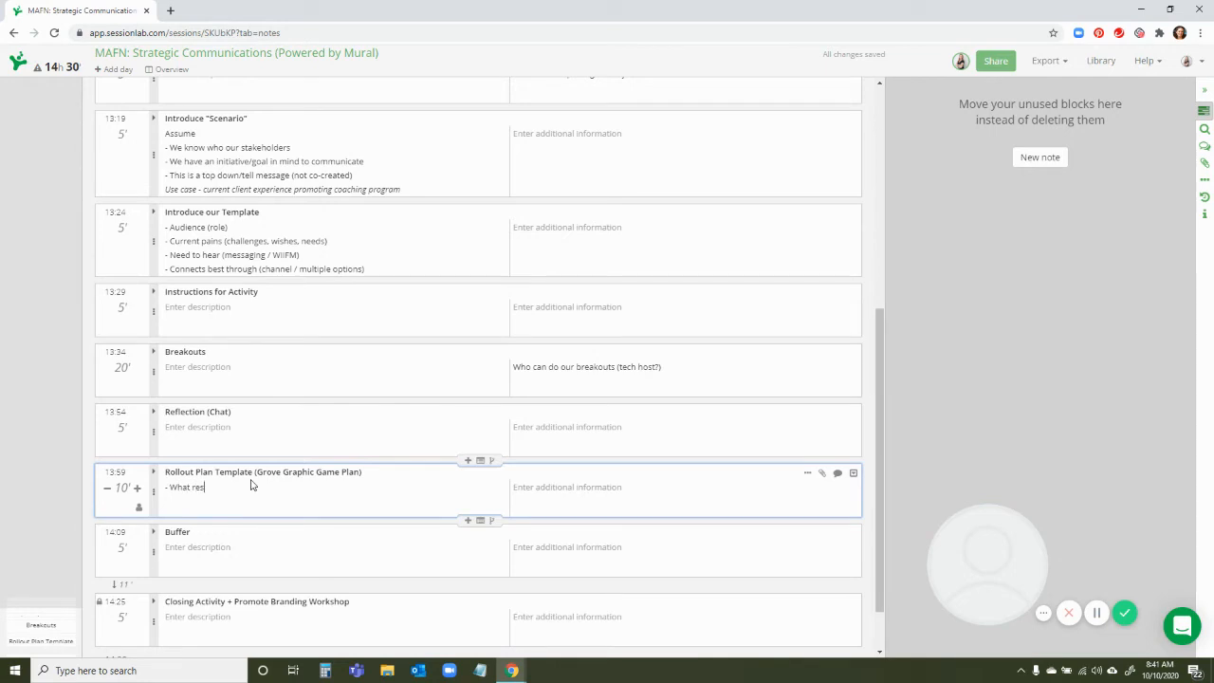
text(ources are t)
text(eeded?)
key(Return)
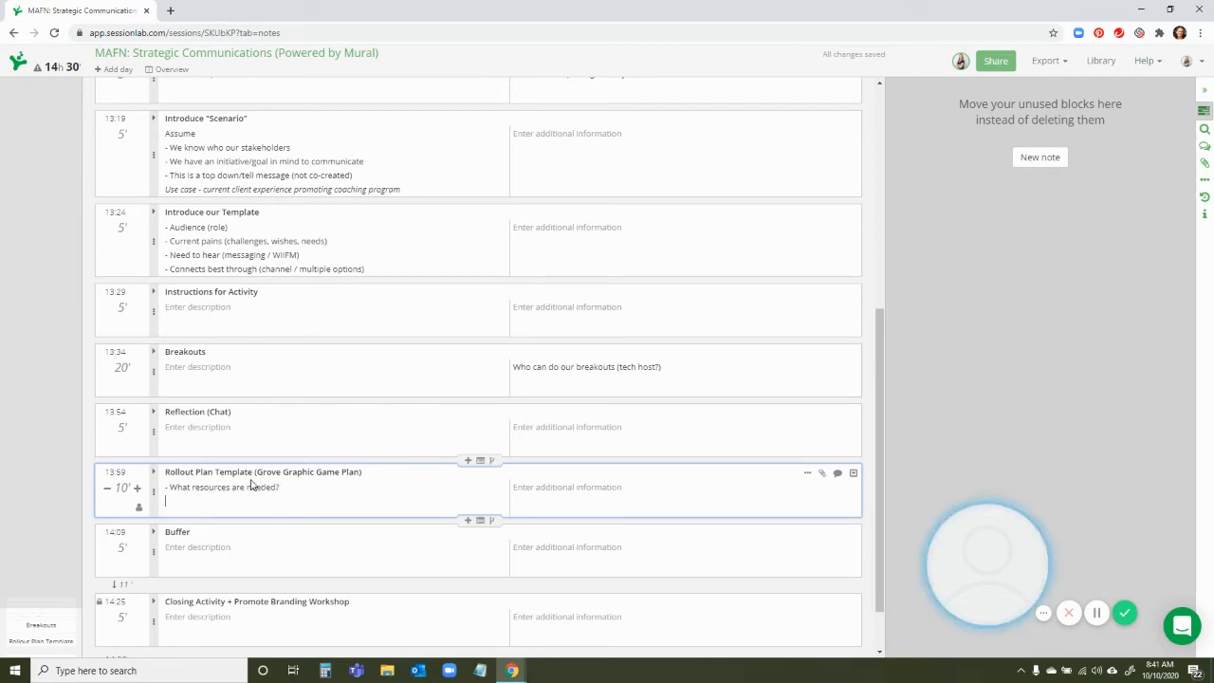
text(-)
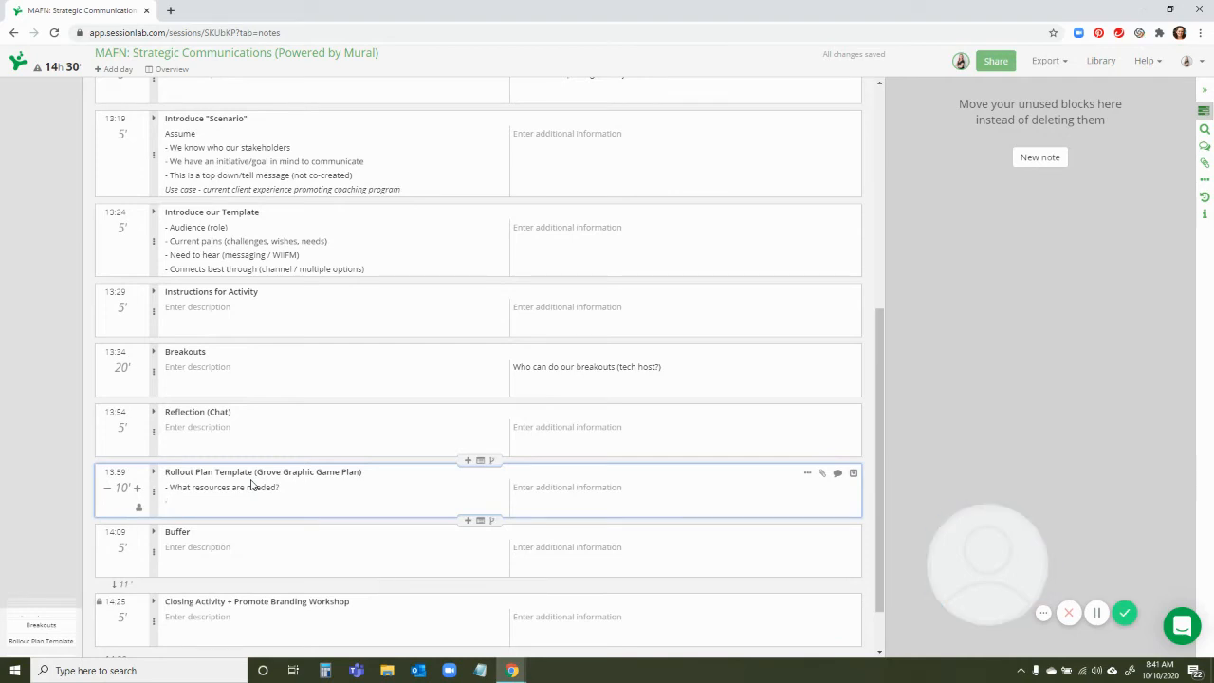
text(se 1 - astablish resources / kick-off)
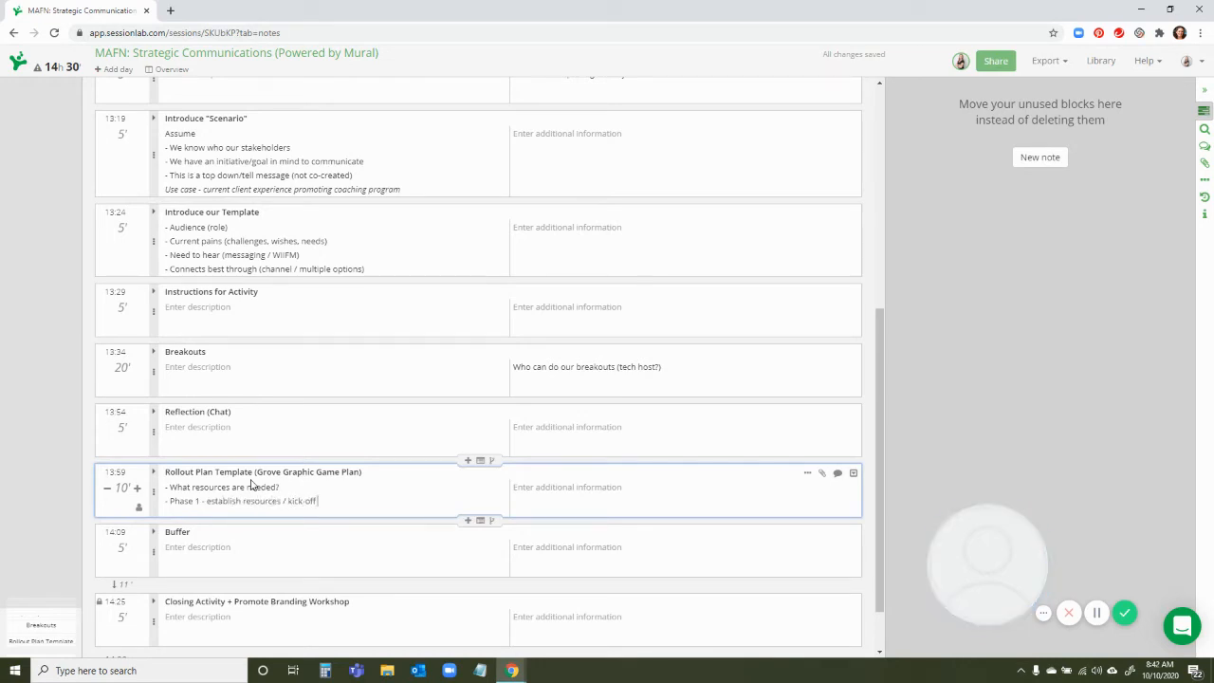
Add the lines "- Phase 2 - targeted launch plan / gathering feedback" and "- Phase 3 - ??" to the Rollout Plan Template description
key(Return)
text(-)
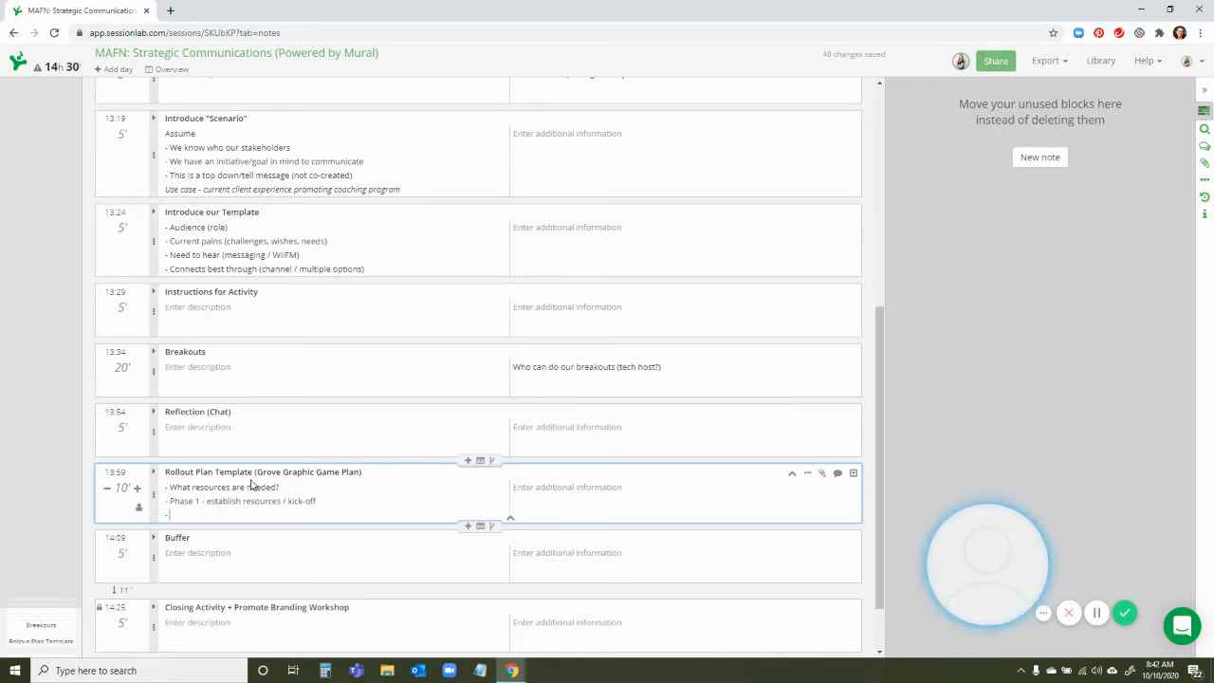
text(Ph)
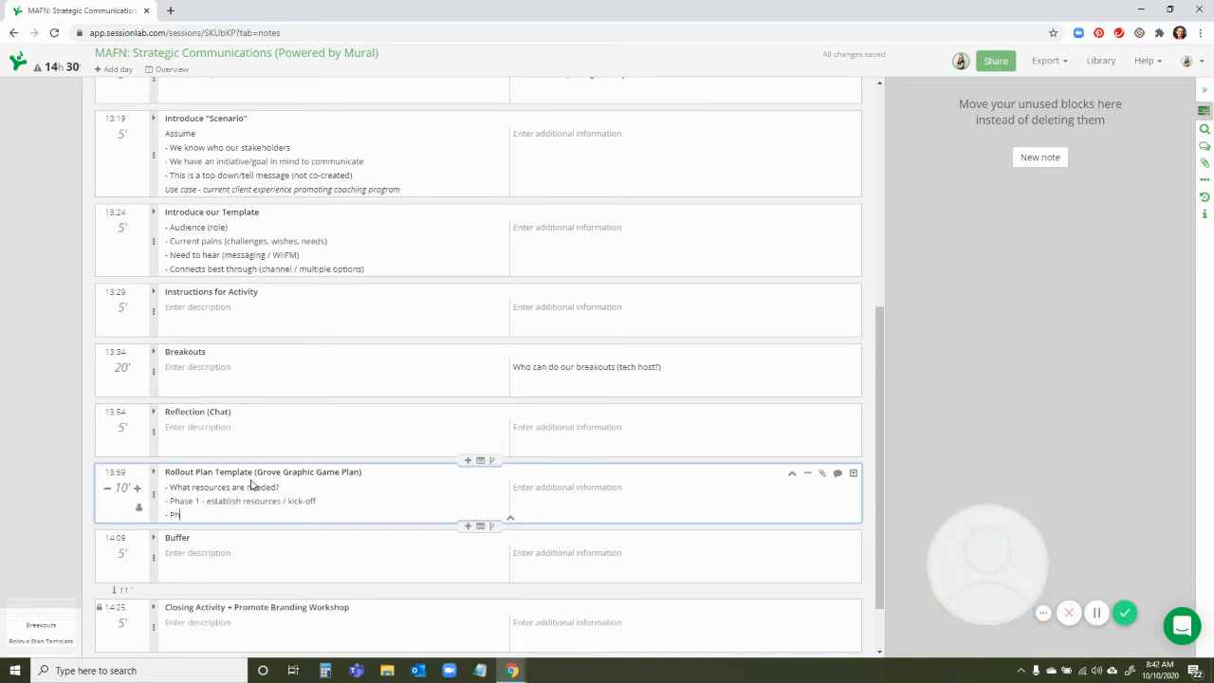
text(ase 1 - establish resources / kick-off - Phase 2 -)
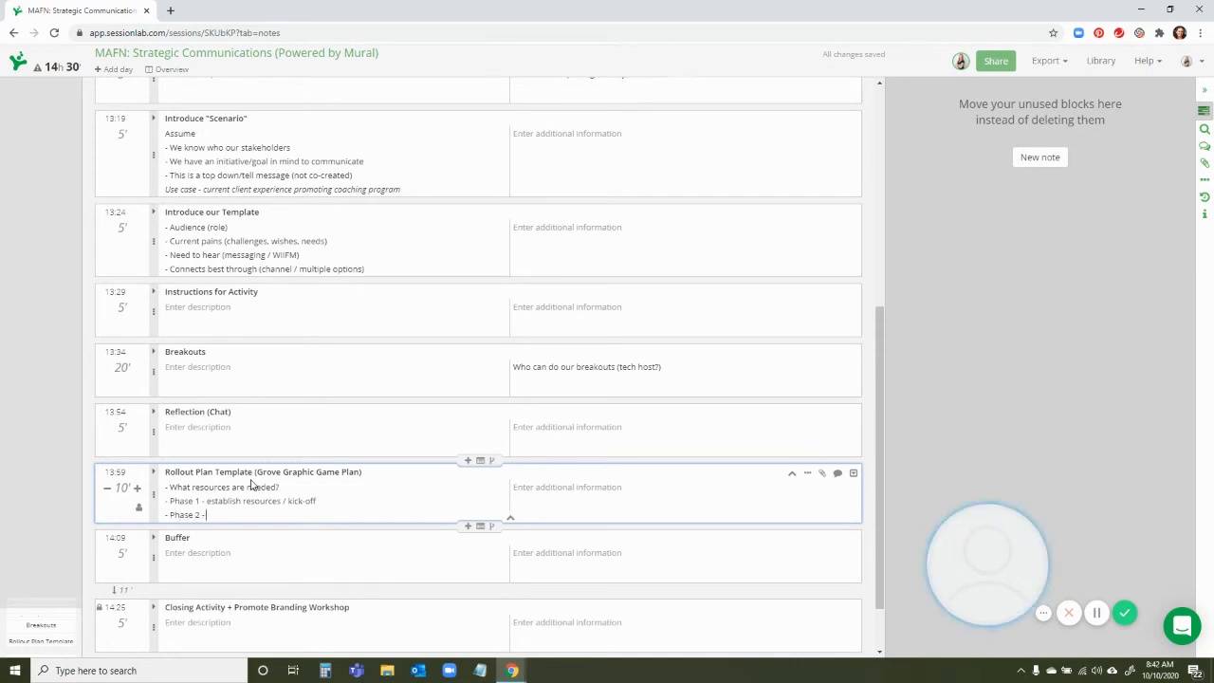
text( targeted launch plan /)
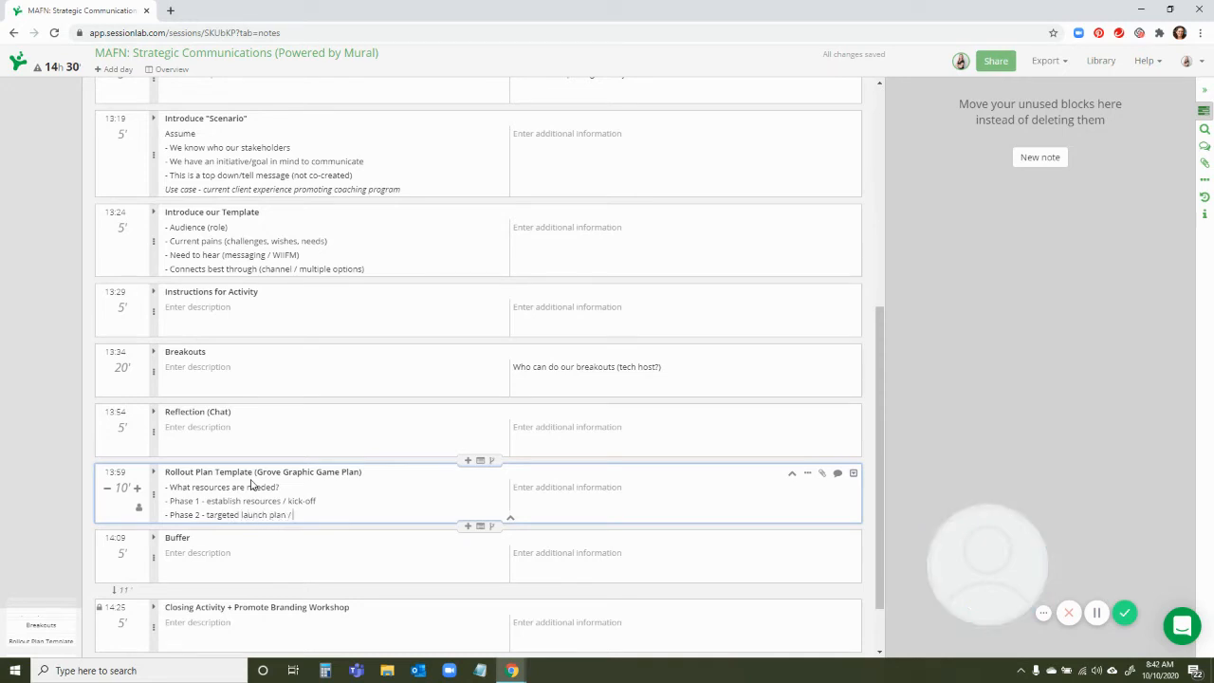
text( gathering f)
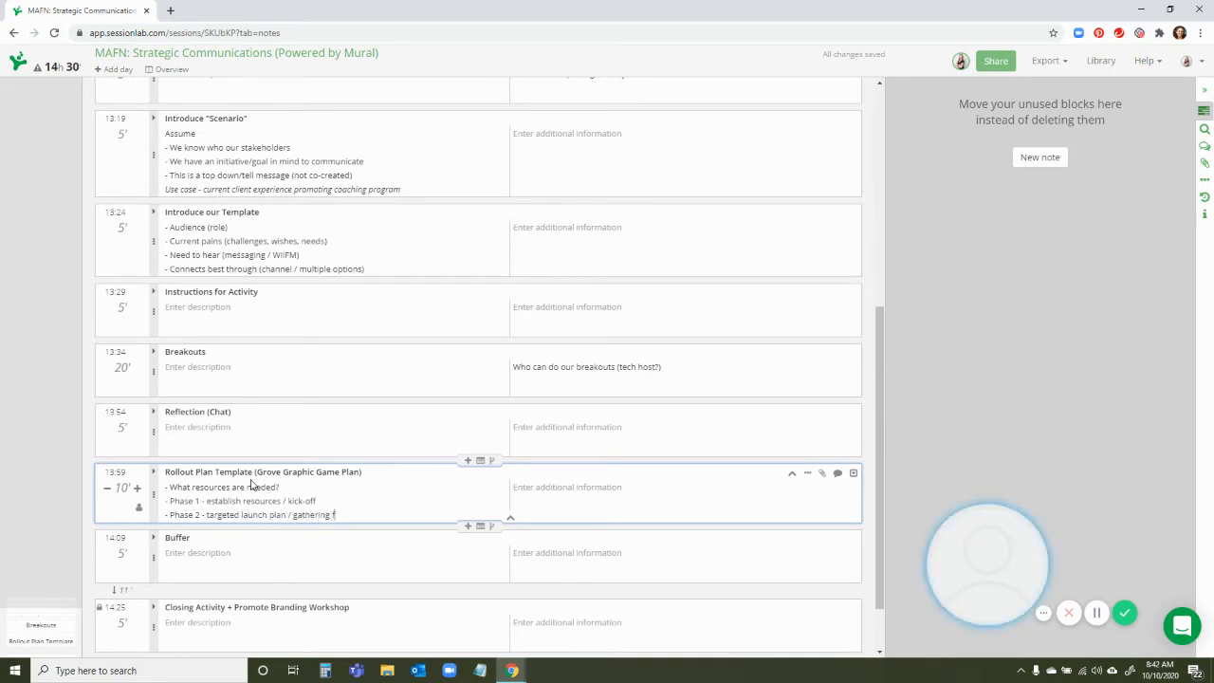
text(eedback)
key(Return)
text(- Pha)
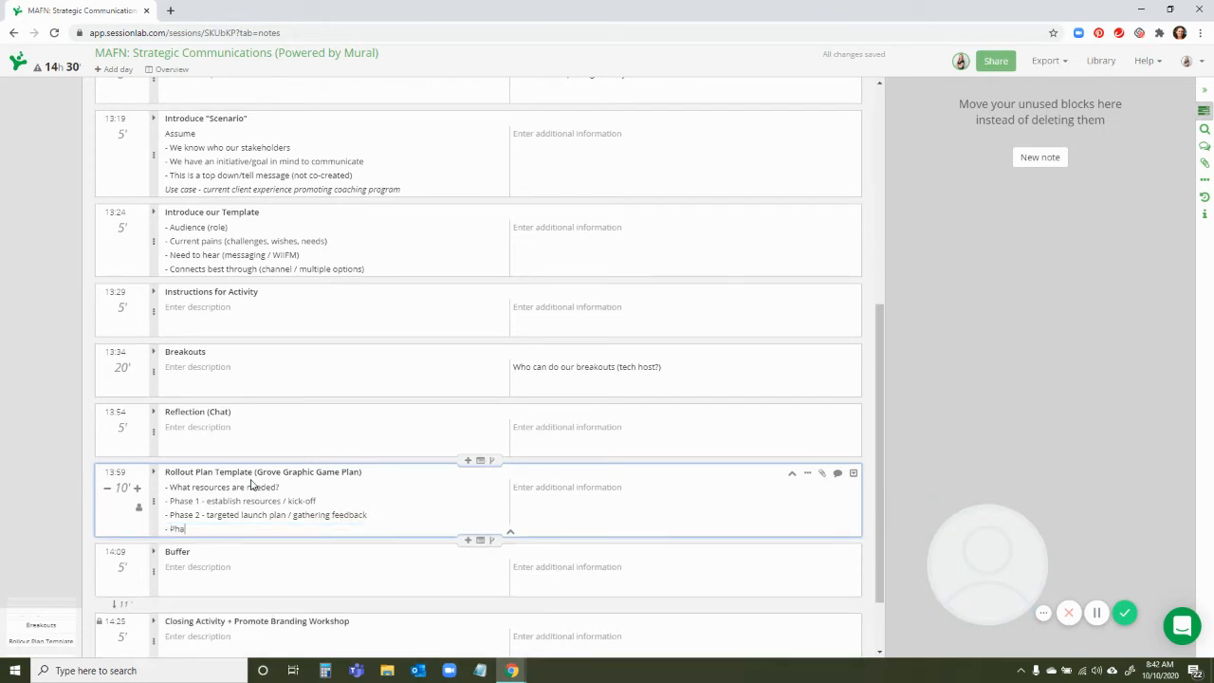
text(se 3 - ??)
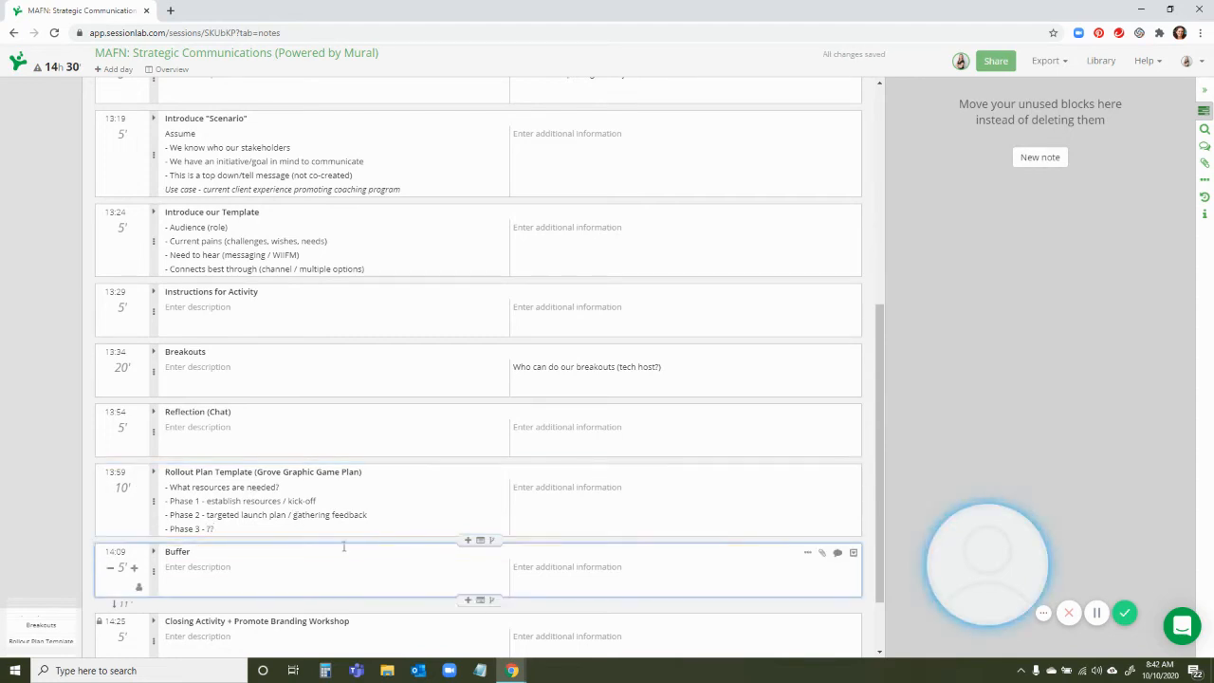
click(507, 550)
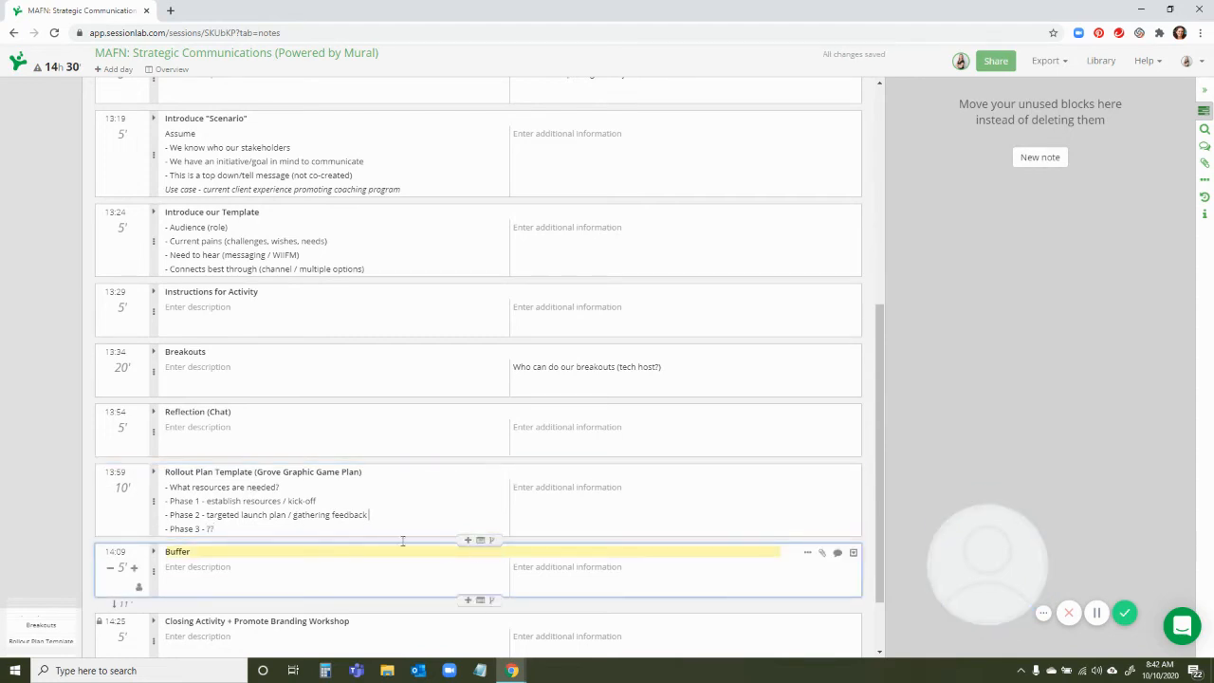
click(300, 524)
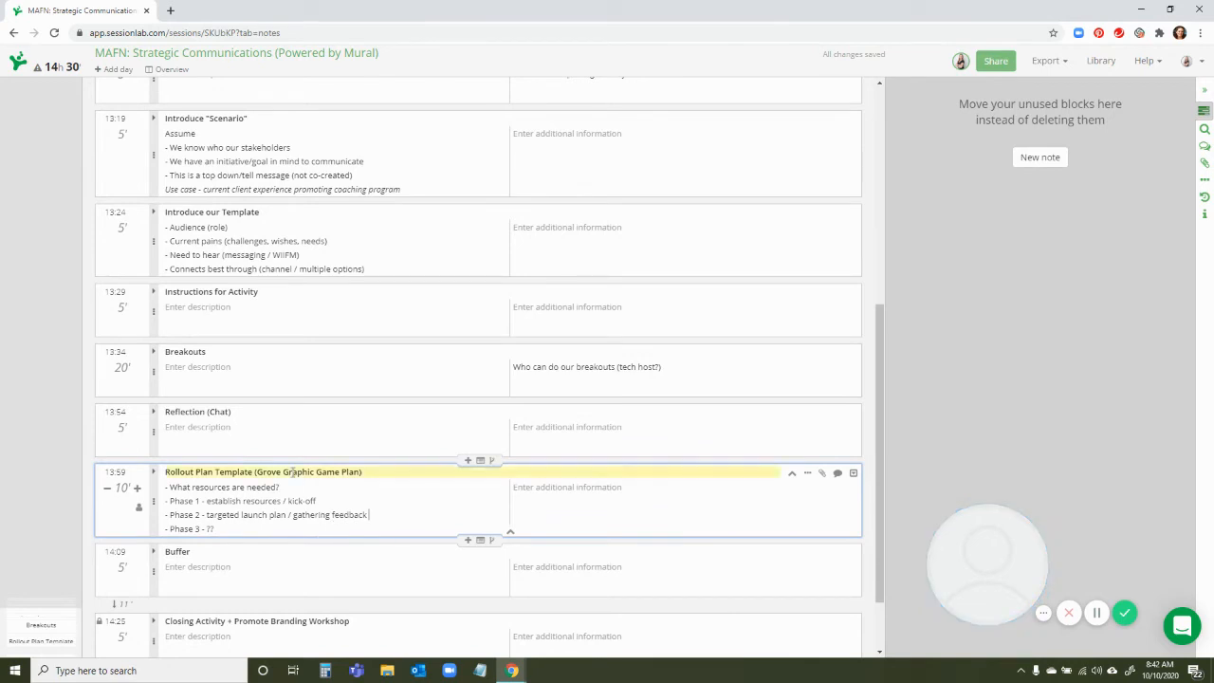
click(298, 487)
key(Return)
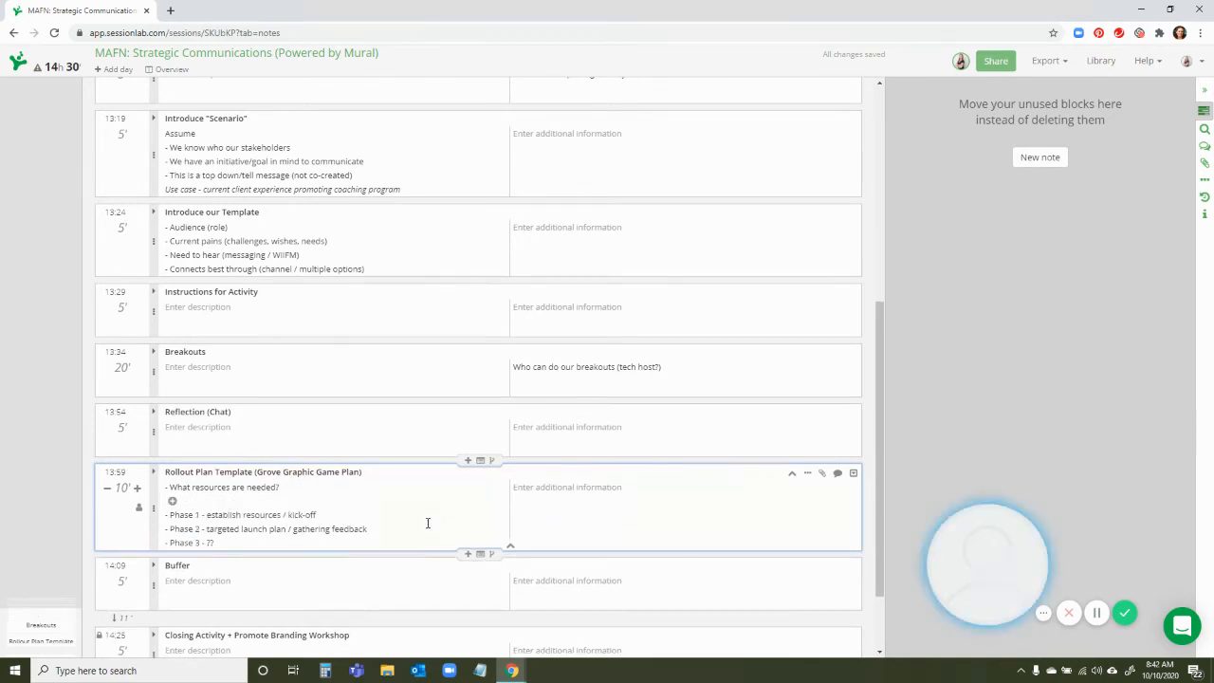
key(BackSpace)
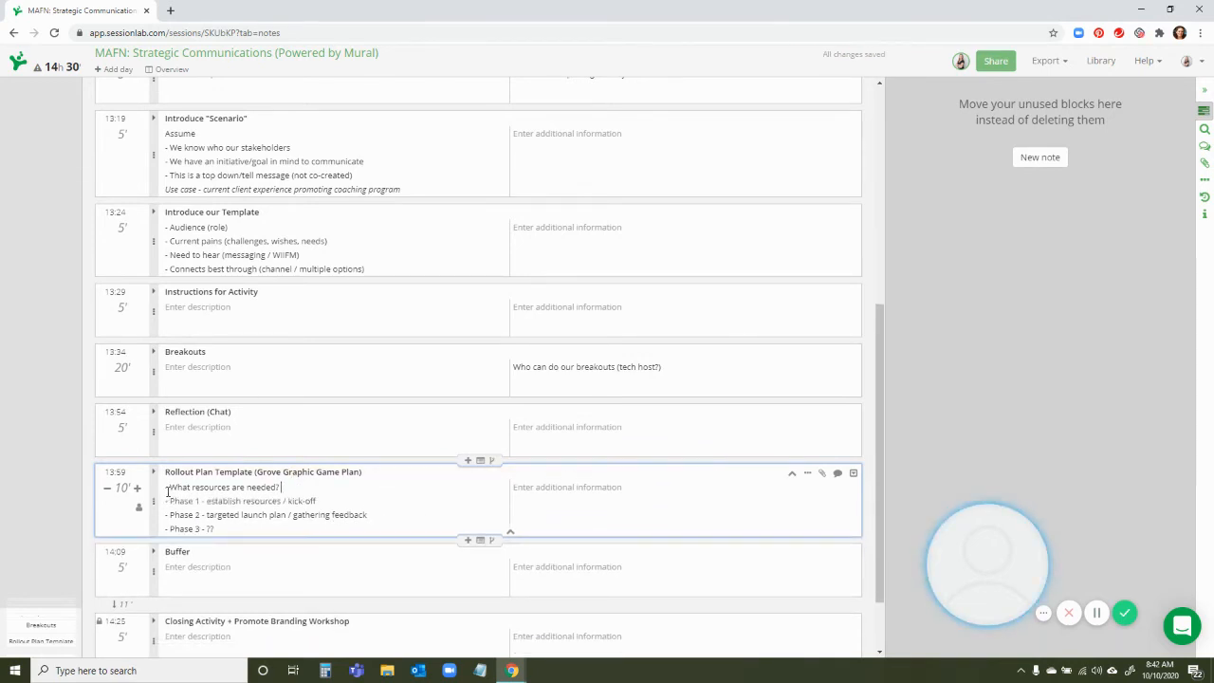
Add the line "- Start with the goal" at the beginning of the Rollout Plan Template description
click(166, 486)
key(Return)
text(- )
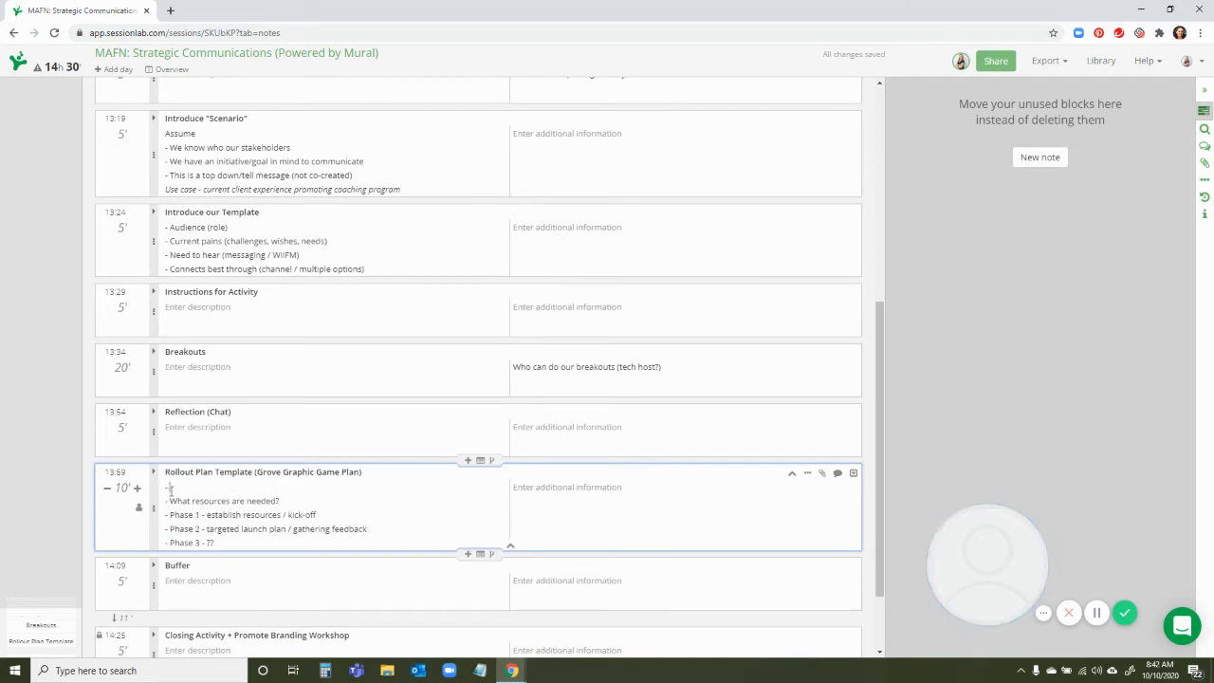
text(Start with the goal)
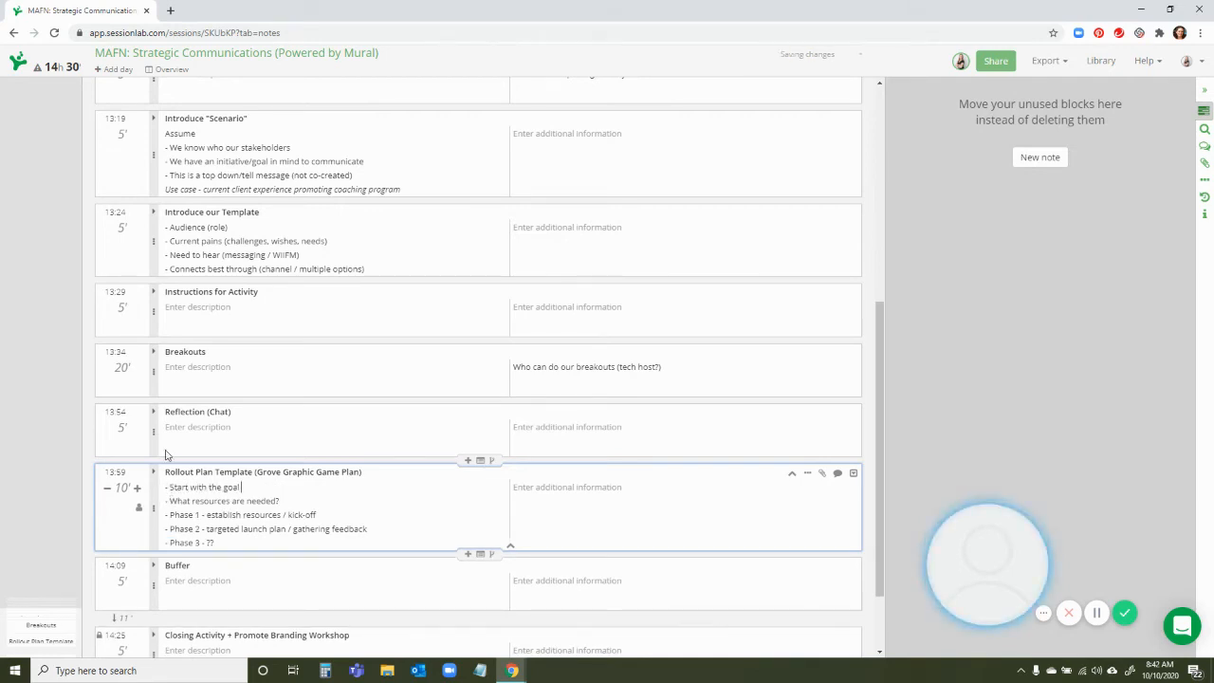
Add the line "- Note any known challenges" below "Start with the goal" in the Rollout Plan Template description
scroll(306, 216, up, 2)
scroll(308, 216, up, 2)
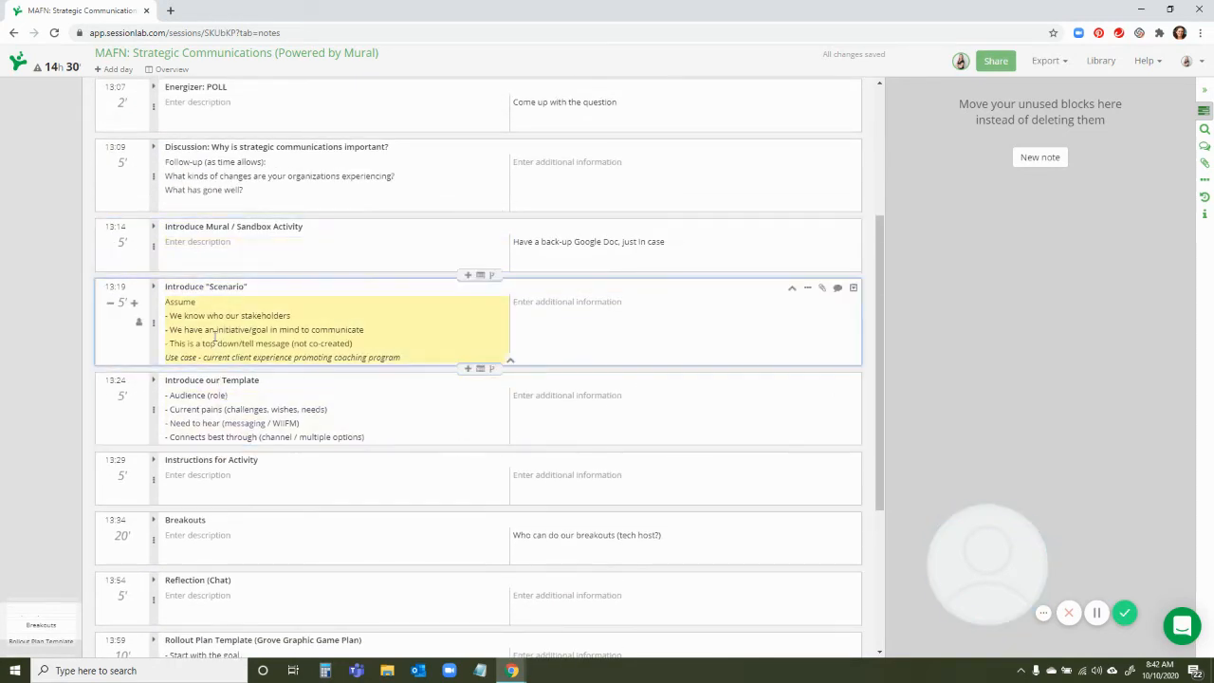
scroll(273, 498, down, 6)
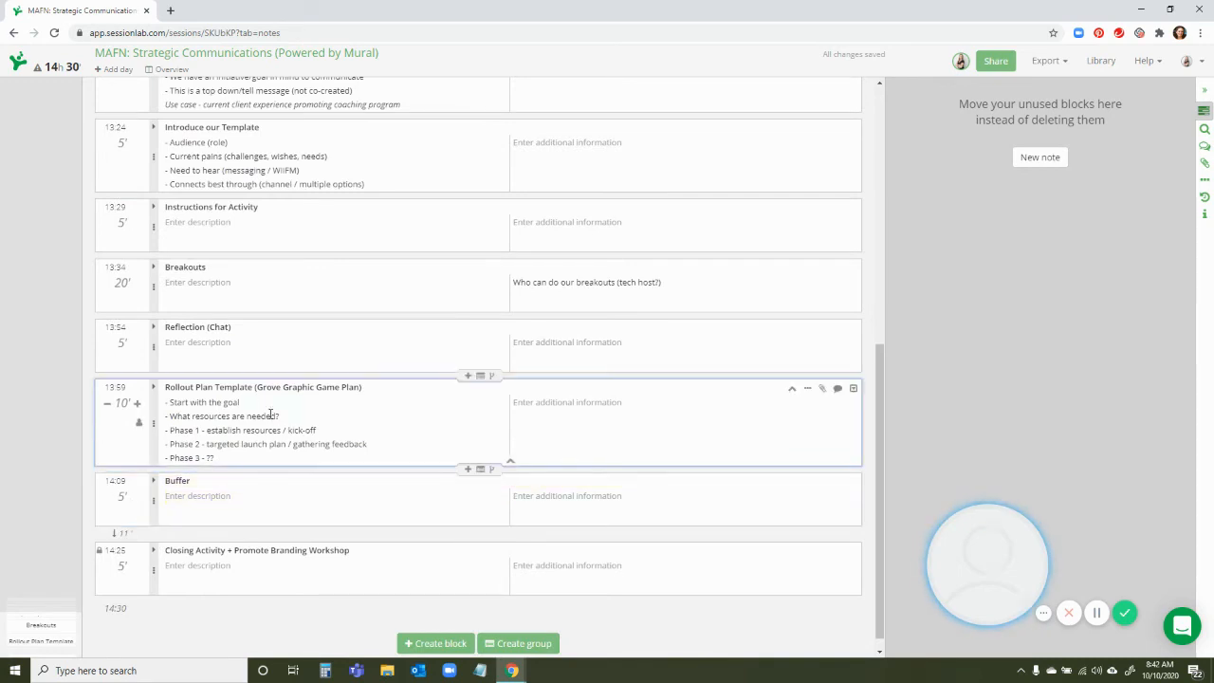
click(271, 404)
key(Return)
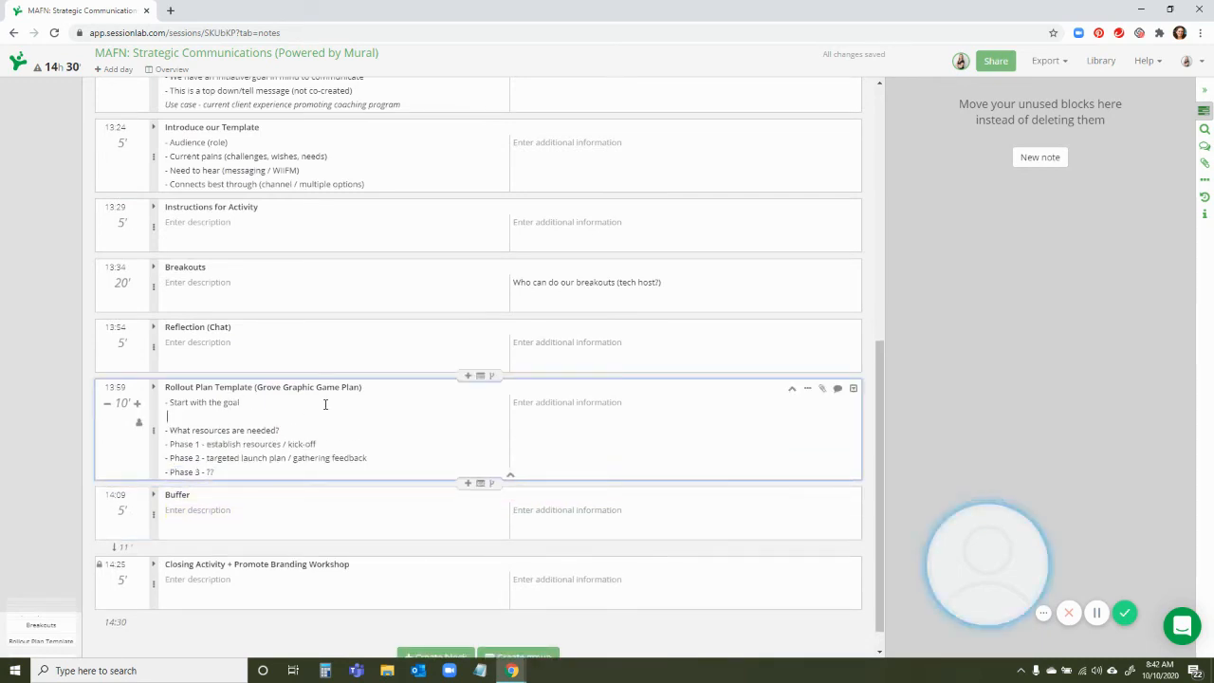
text(-)
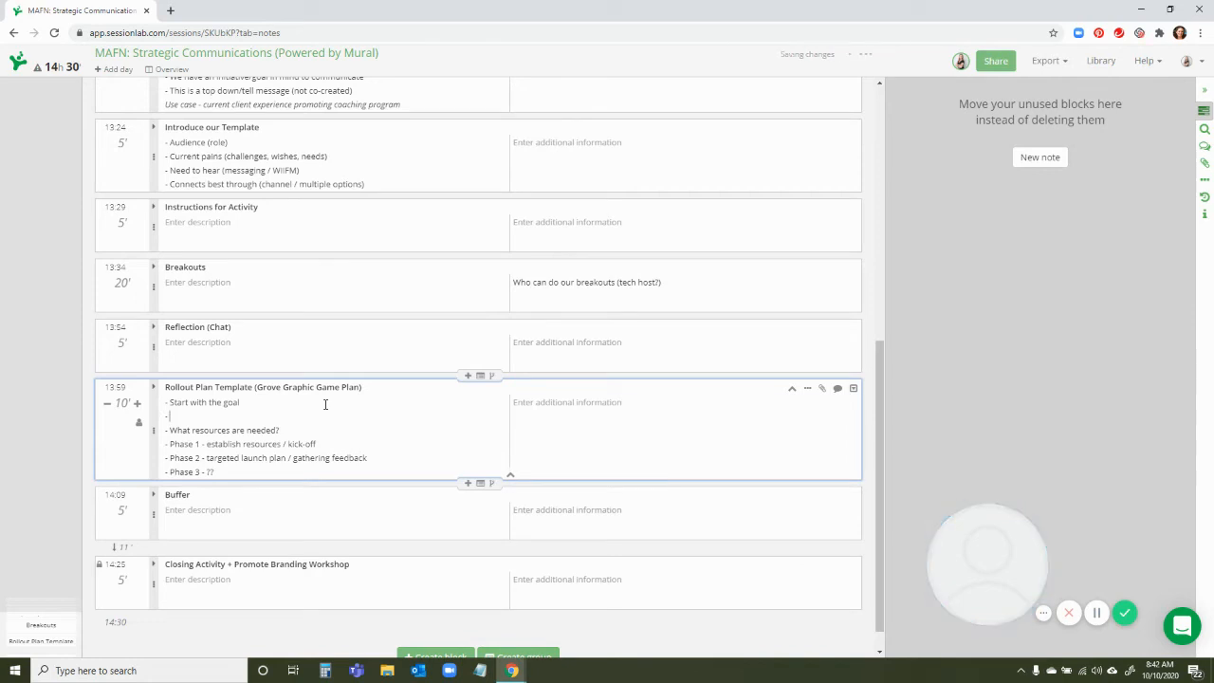
text( Note any)
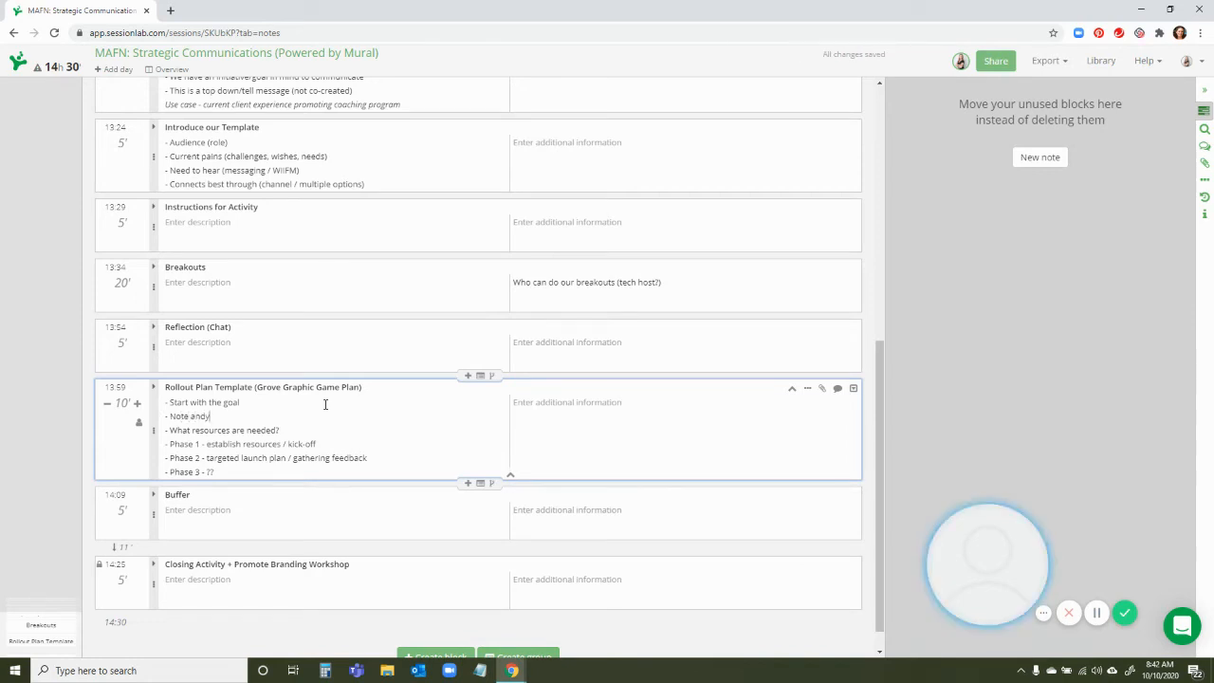
text( known)
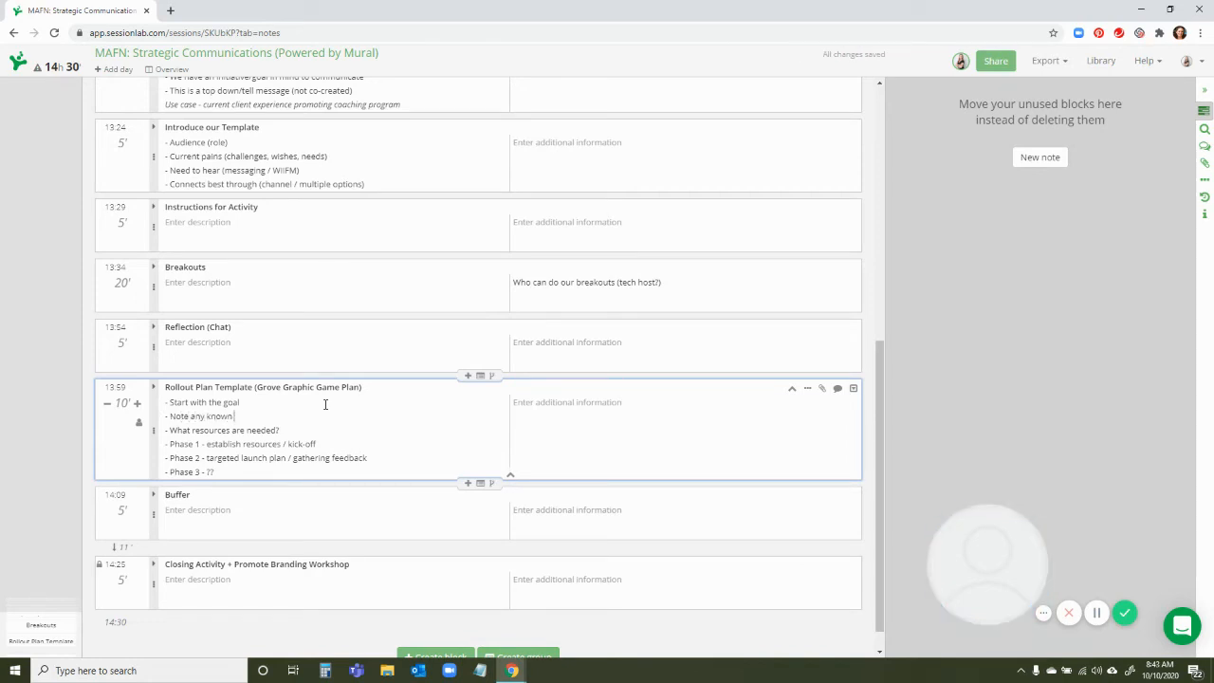
text( challenges)
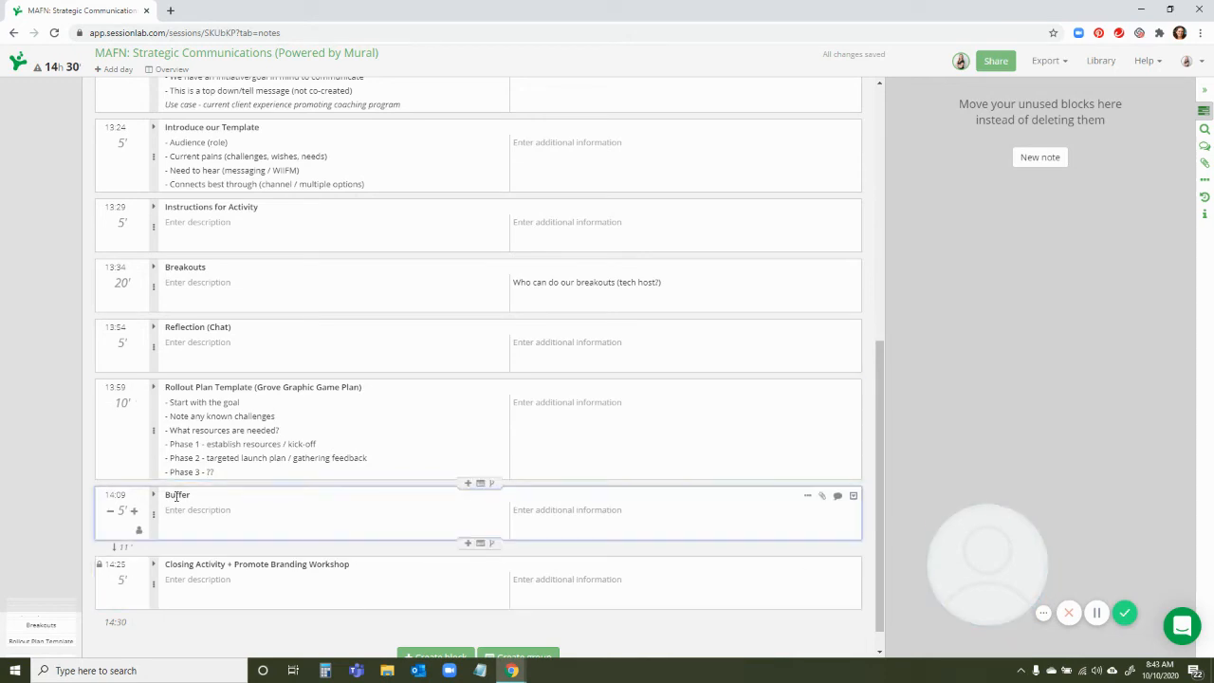
Add the closing line "- Note any milestones / quick wins" after Phase 3 in the Rollout Plan Template description
click(225, 472)
key(Return)
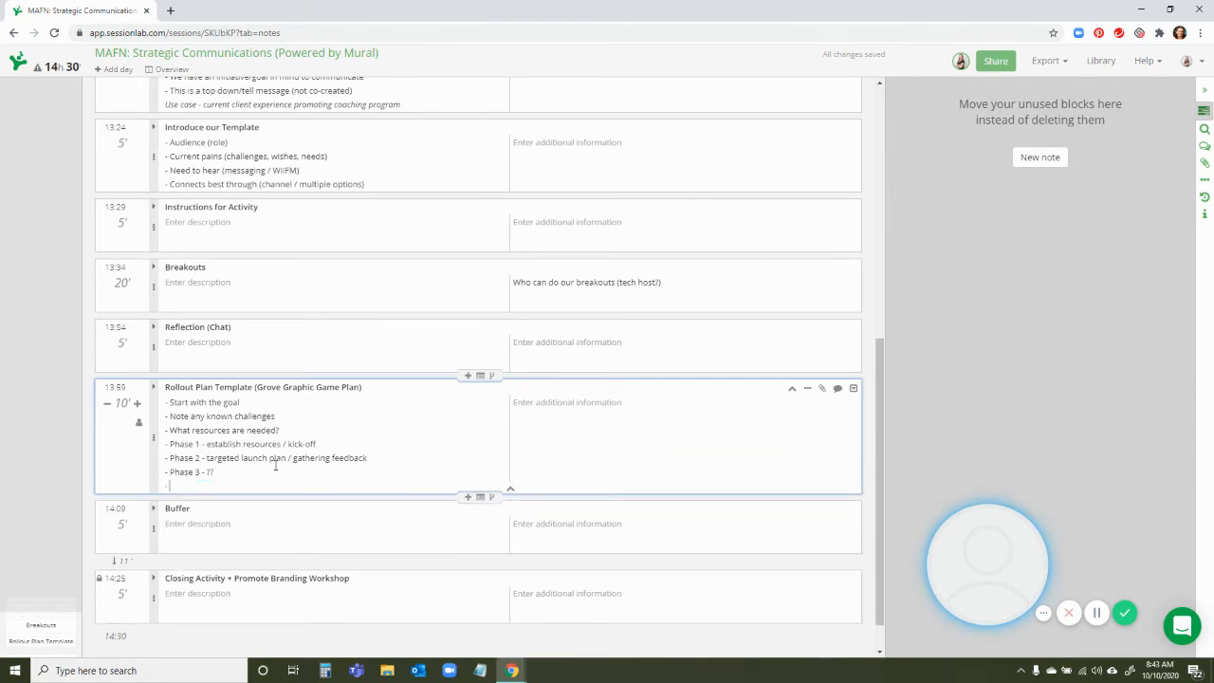
text(- Note any milestones /)
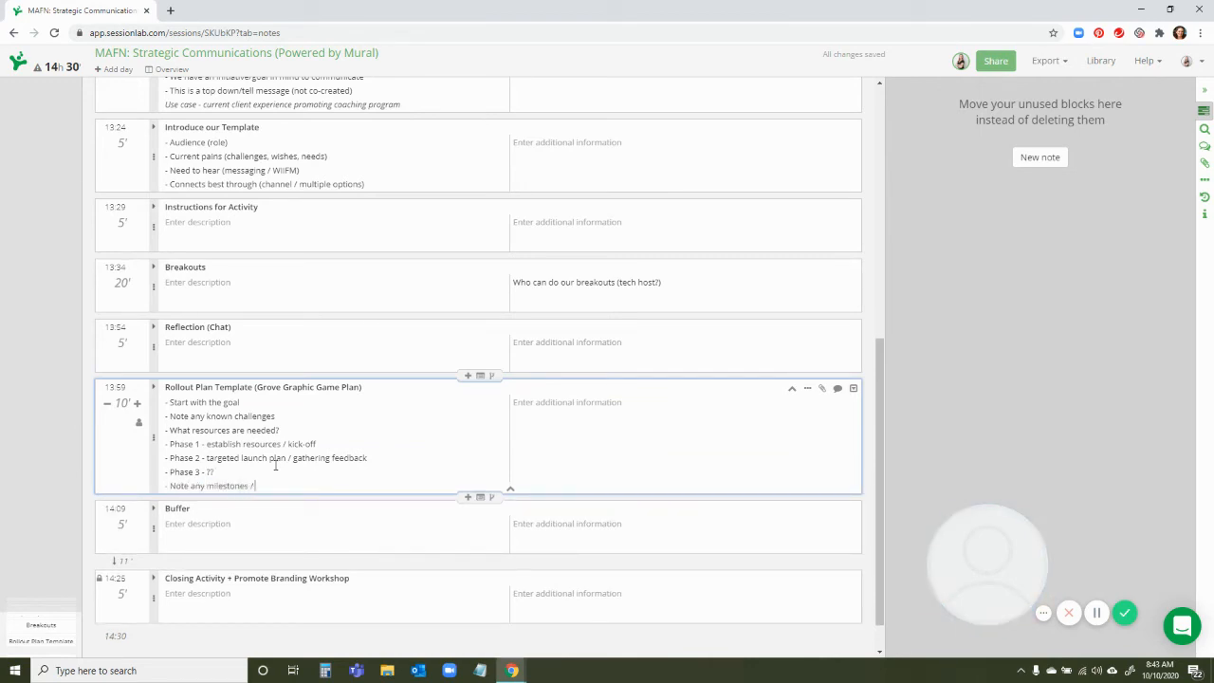
text( quick wins)
Append "/ highlighting success stories" to the Phase 2 line of the Rollout Plan Template description
click(293, 460)
click(628, 401)
click(368, 460)
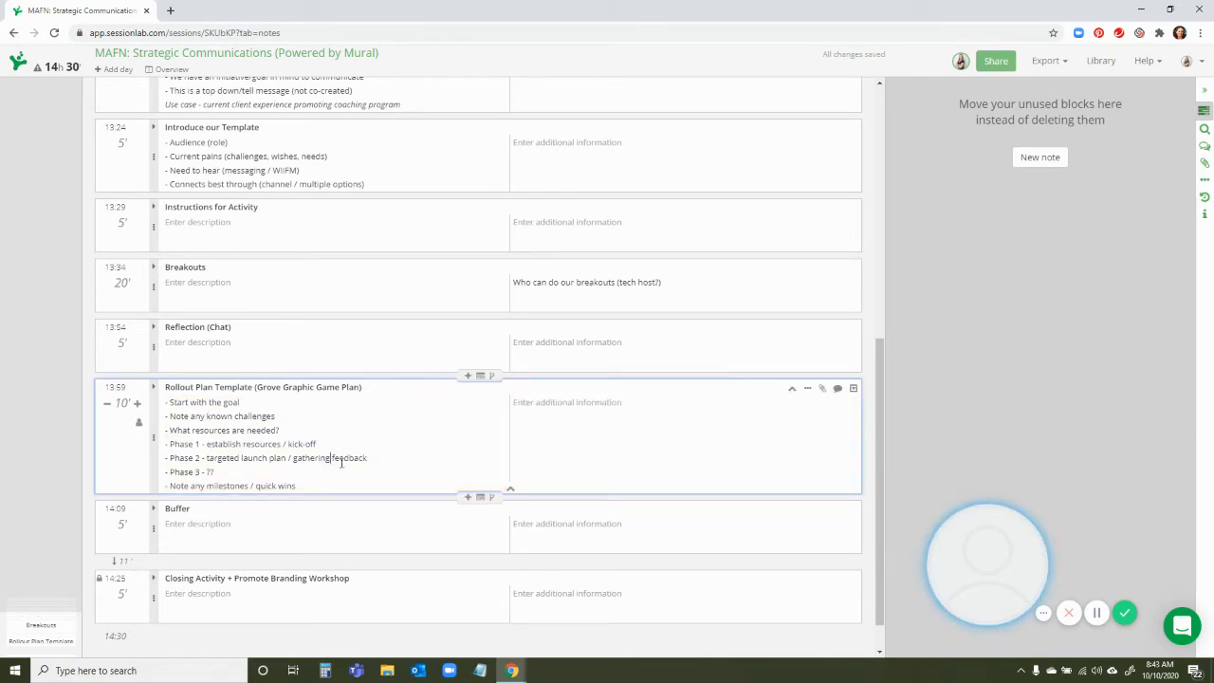
text(/ high)
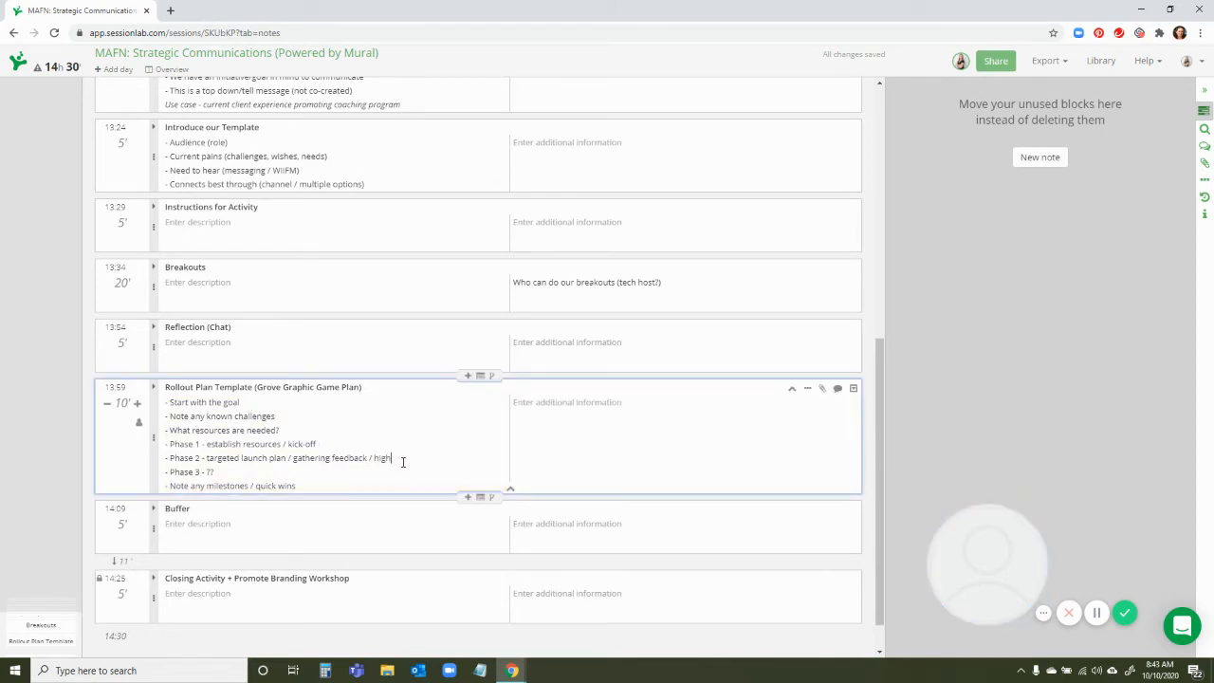
text(lighting succ)
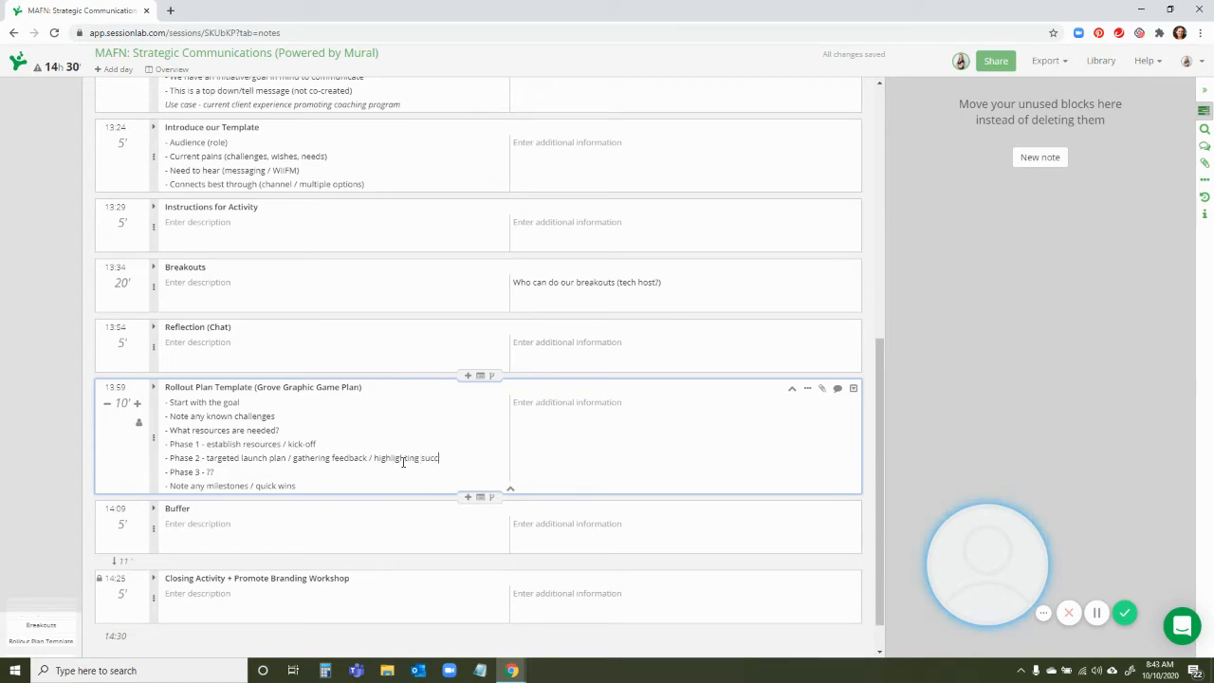
text(ess stories)
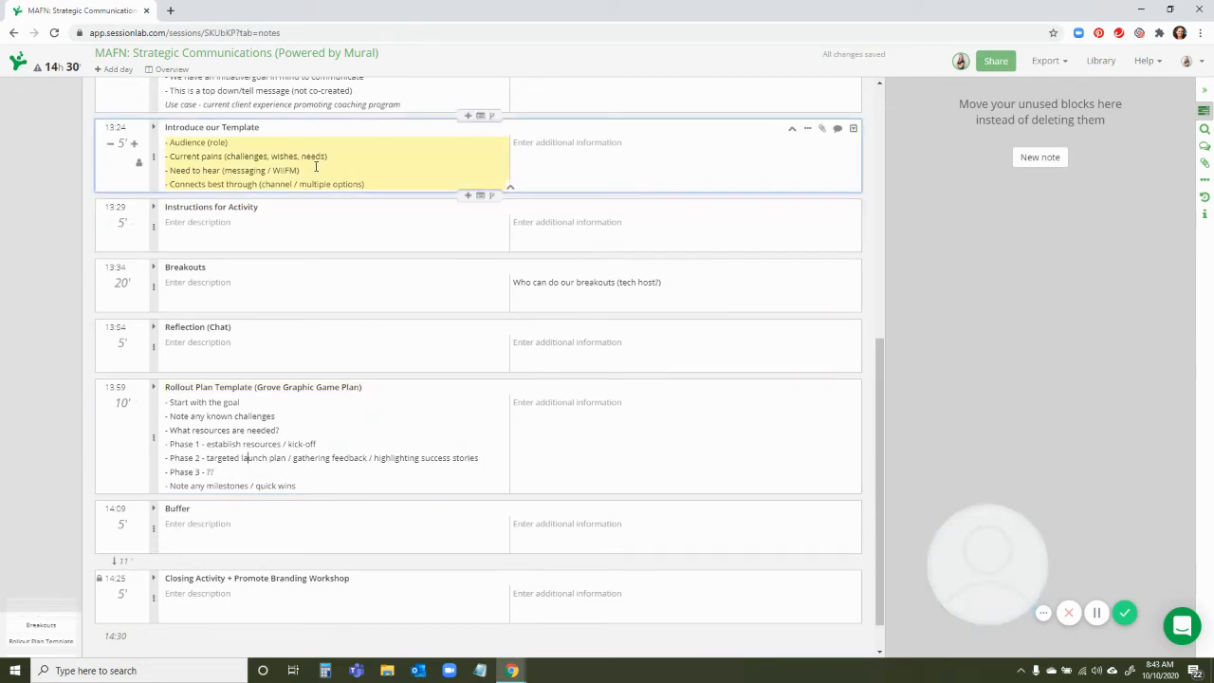
Insert "with dates" after "targeted launch plan" in the Phase 2 line of the Rollout Plan Template description
click(211, 141)
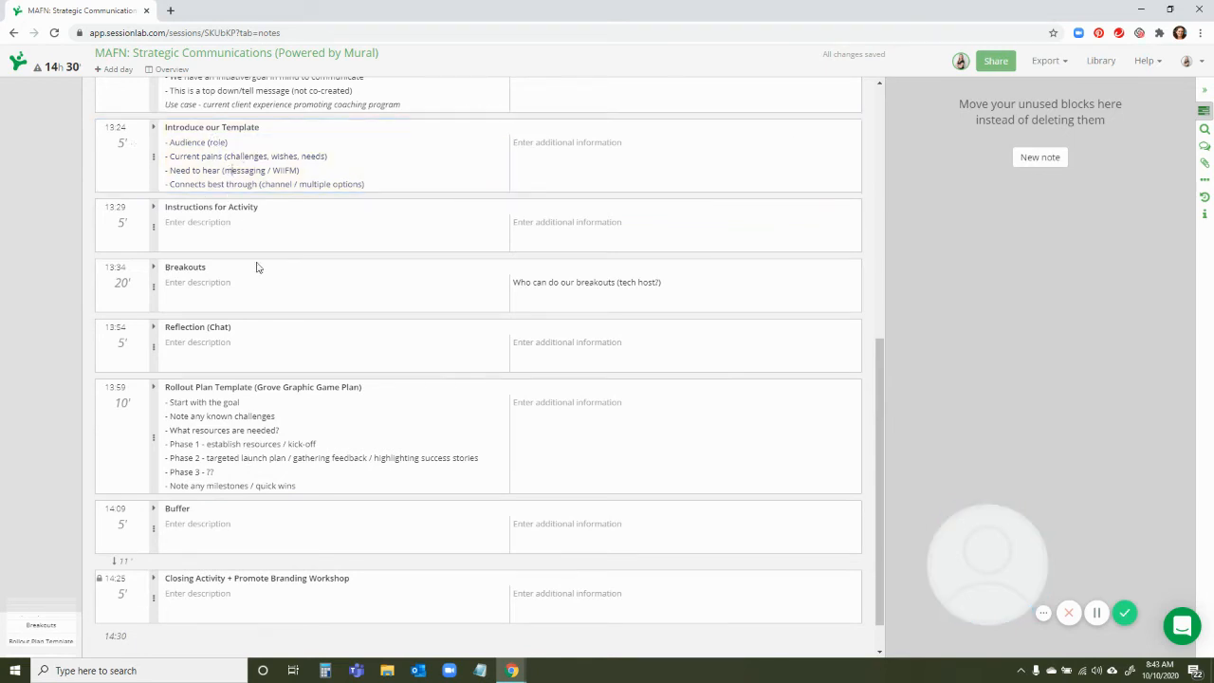
click(356, 464)
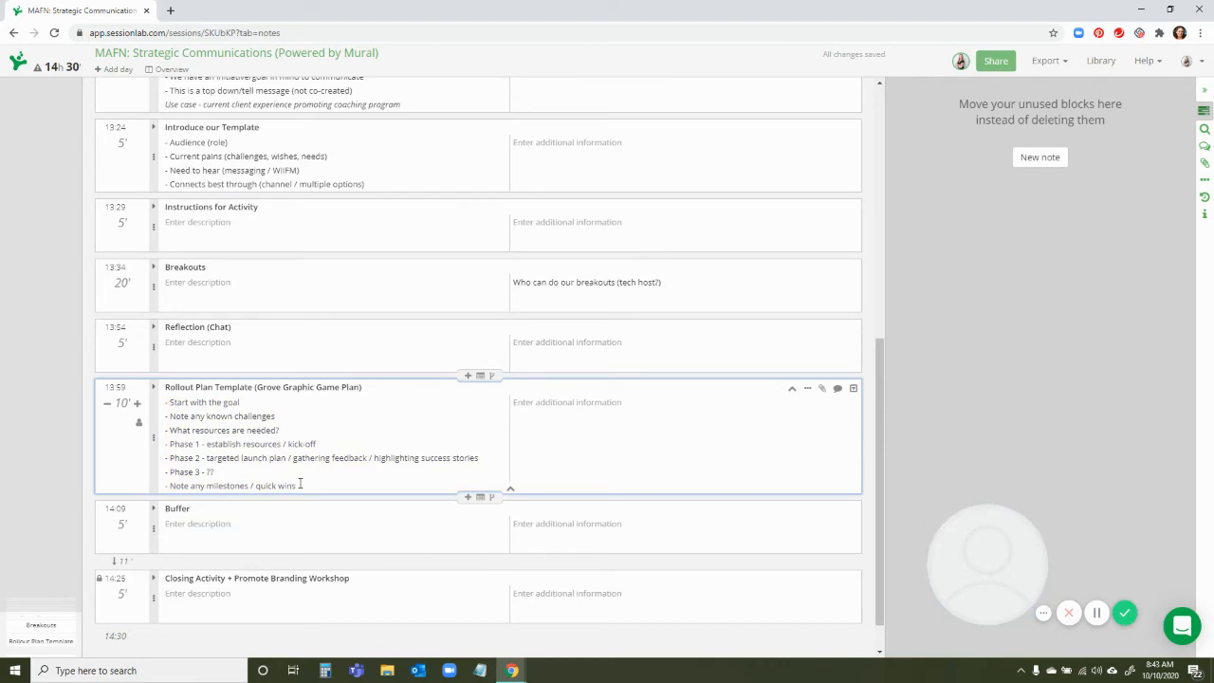
click(289, 457)
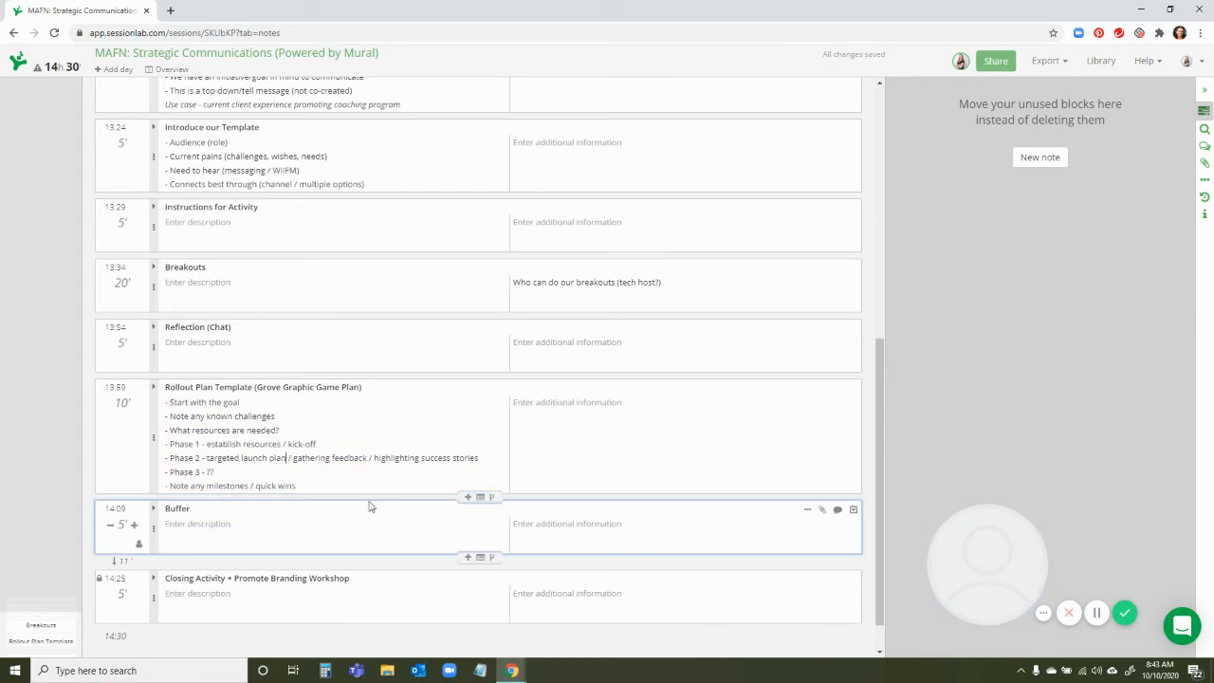
text(with dates)
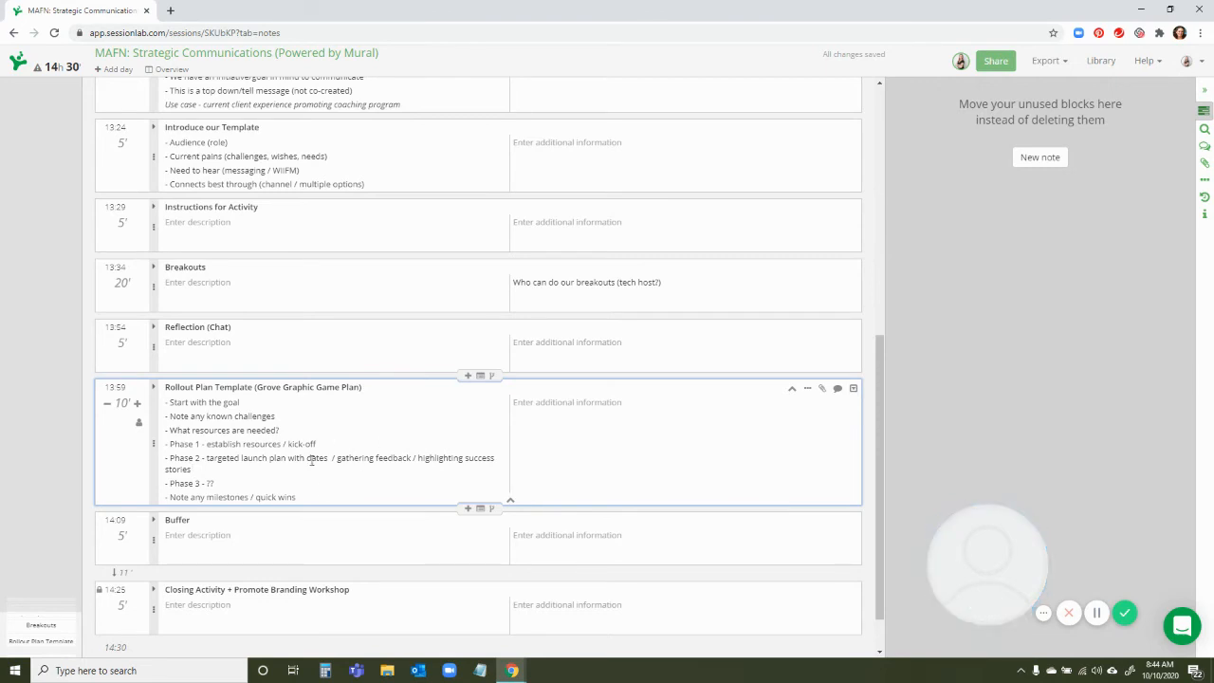
Set the duration of the Reflection (Chat) block to 10 minutes
click(236, 338)
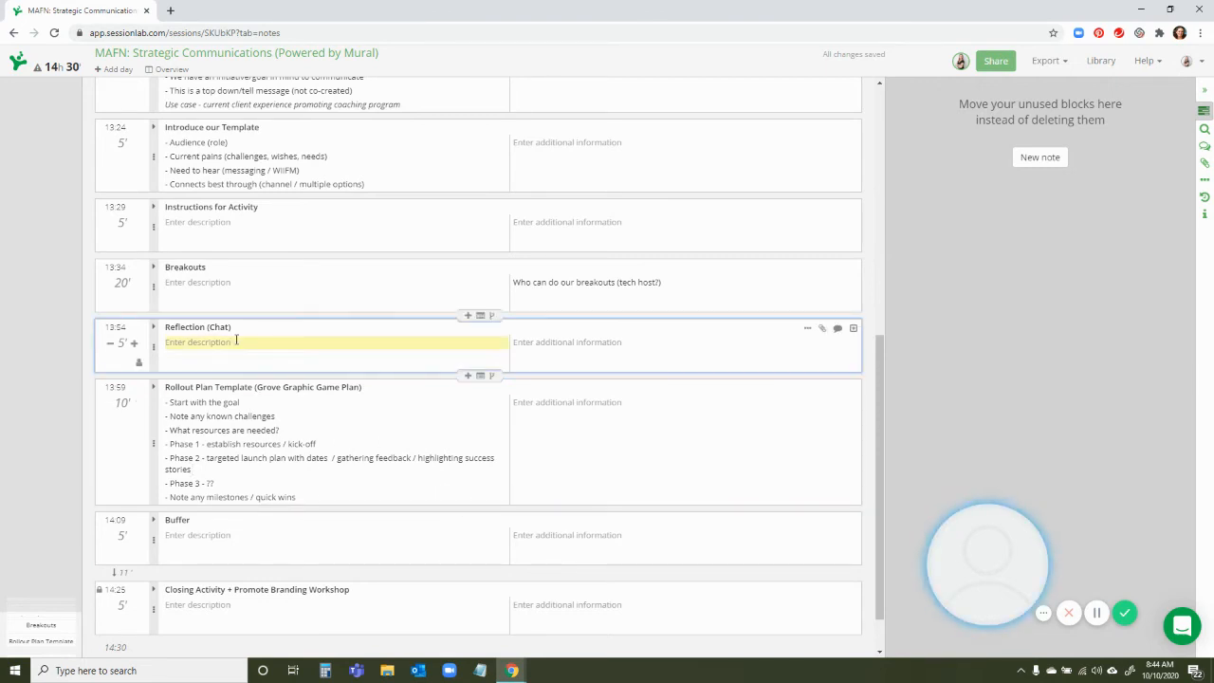
click(121, 343)
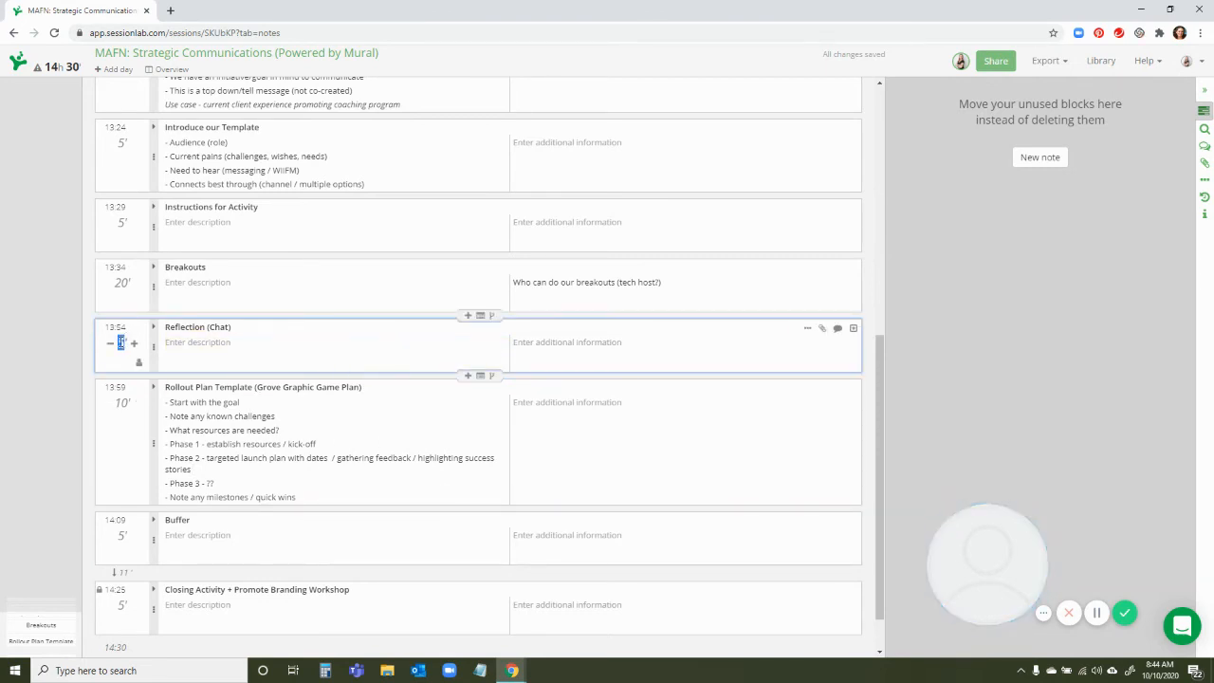
text(10)
click(340, 410)
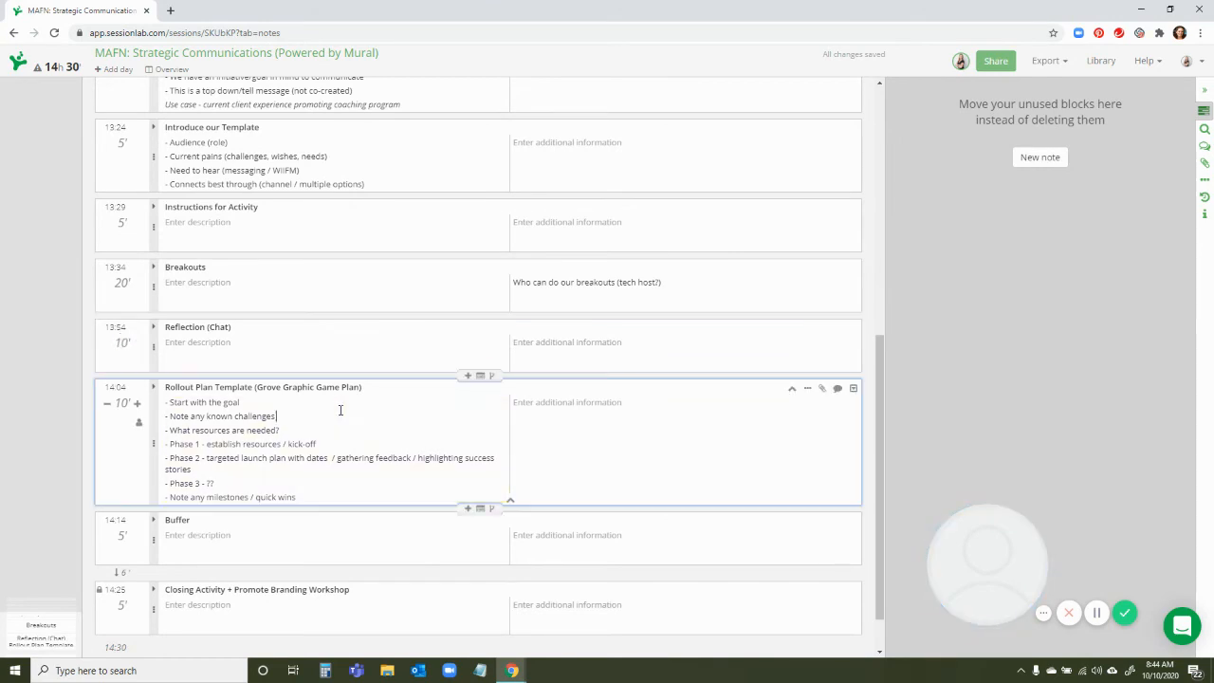
Insert a blank block after the Rollout Plan Template block and permanently delete the Buffer block
click(468, 509)
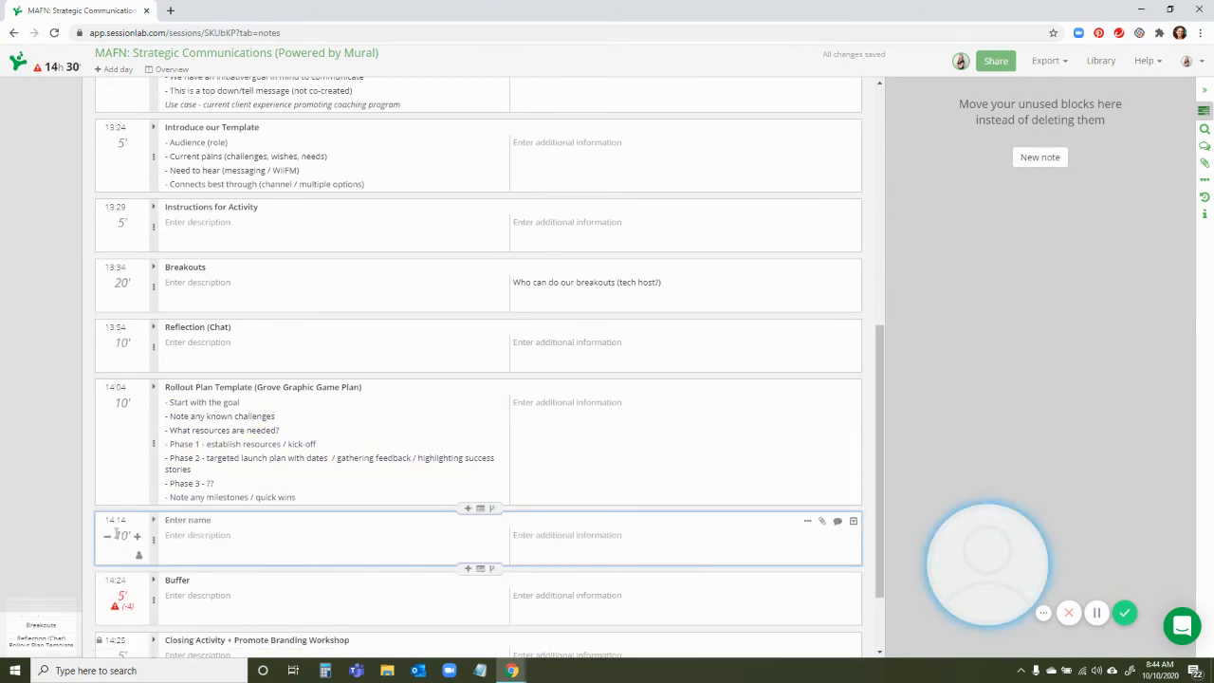
scroll(242, 590, down, 1)
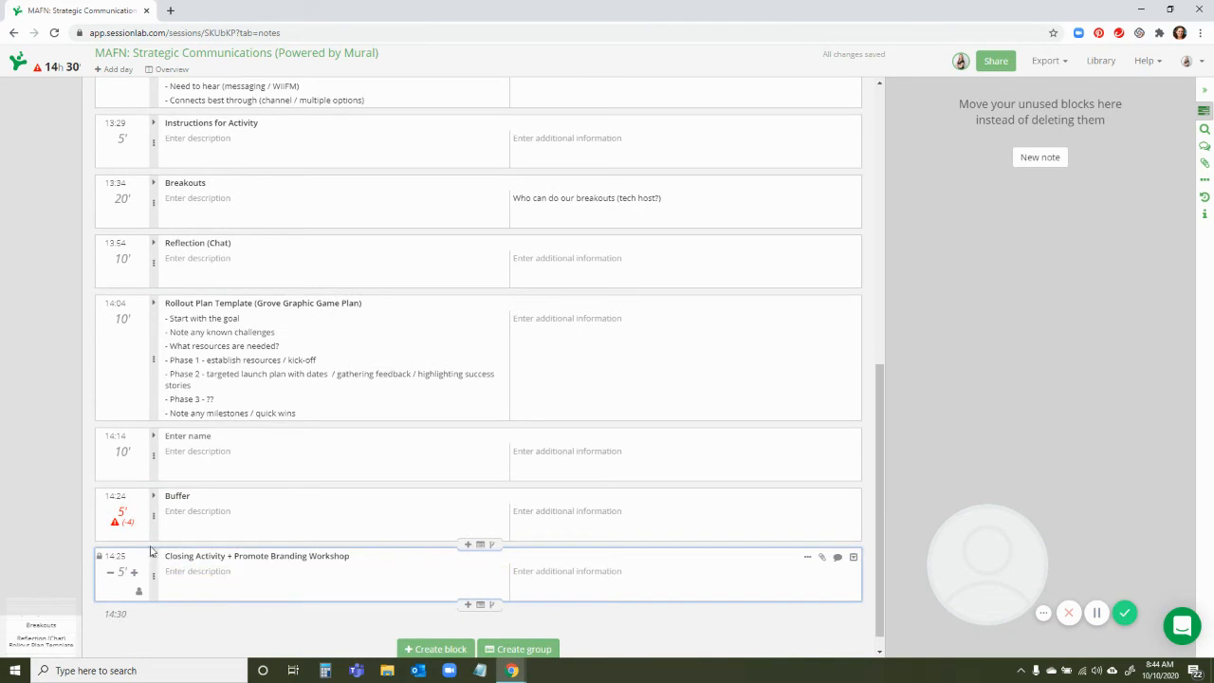
click(853, 497)
click(815, 576)
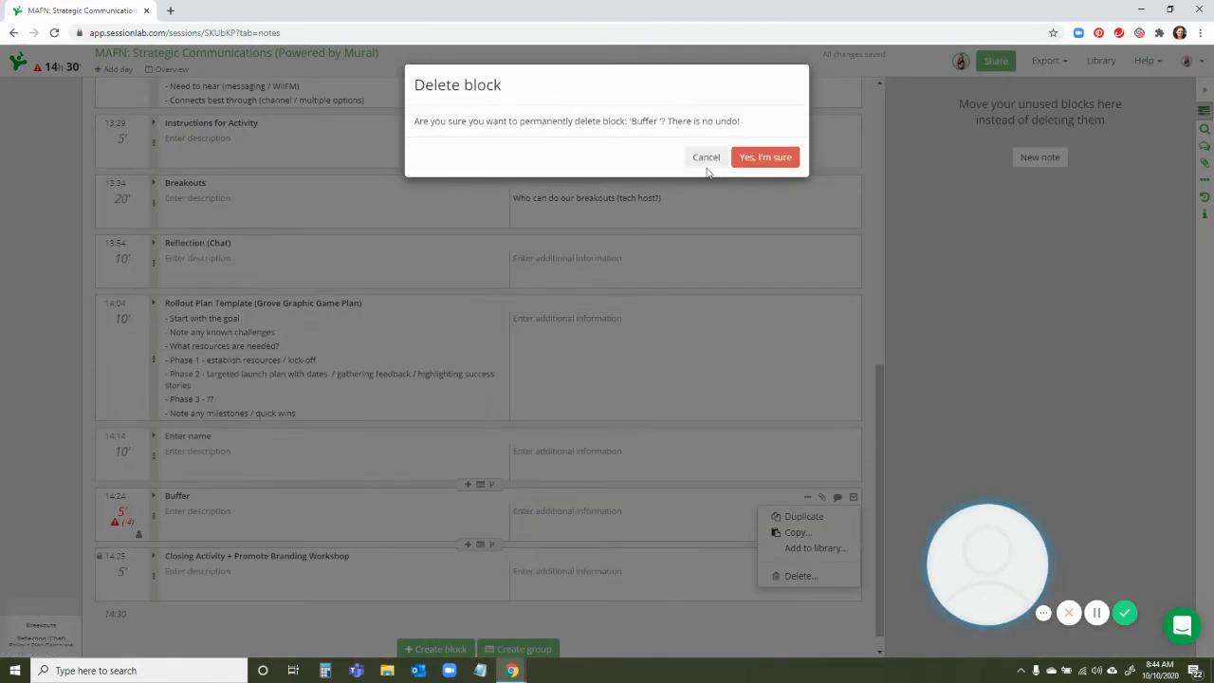
click(756, 159)
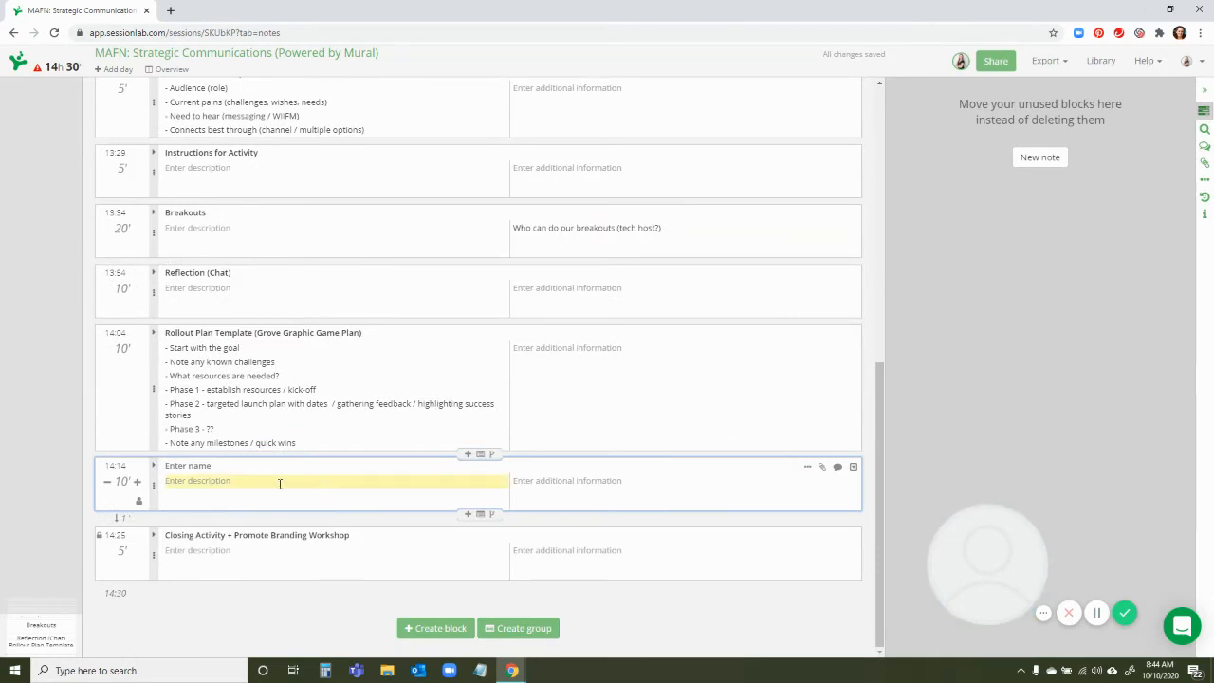
Set the blank block before the closing activity to 11 minutes and name it "Q&A"
click(121, 481)
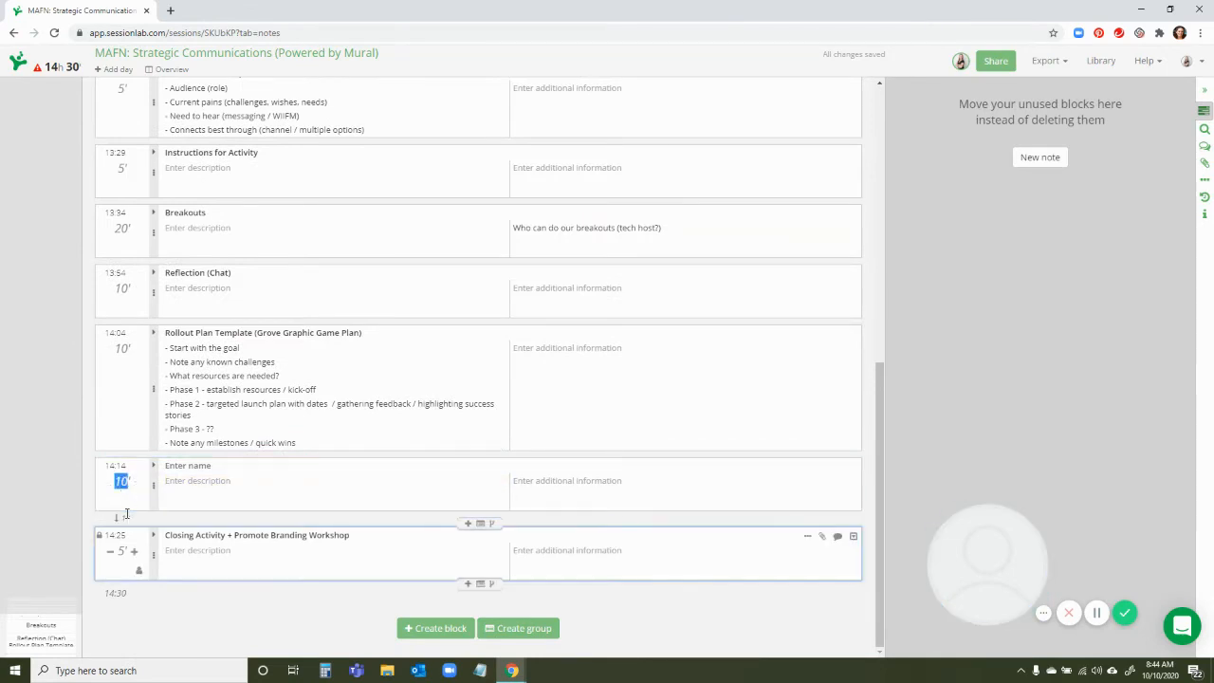
text(11)
key(Return)
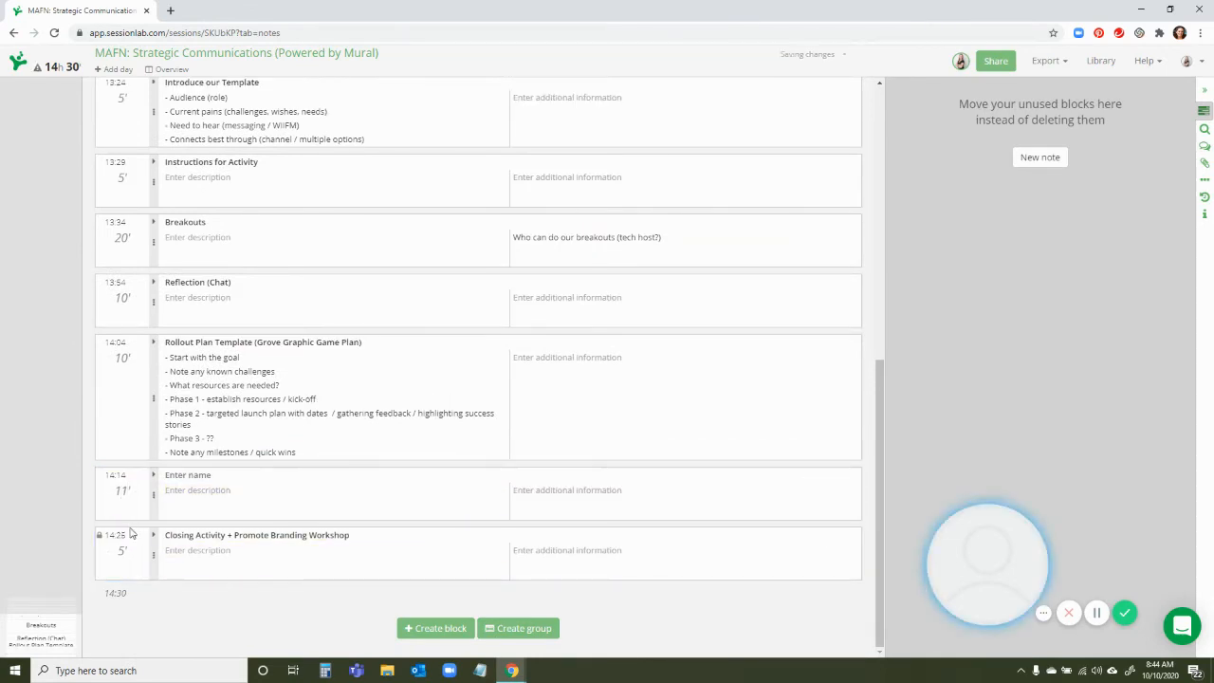
click(190, 477)
text(Q&A)
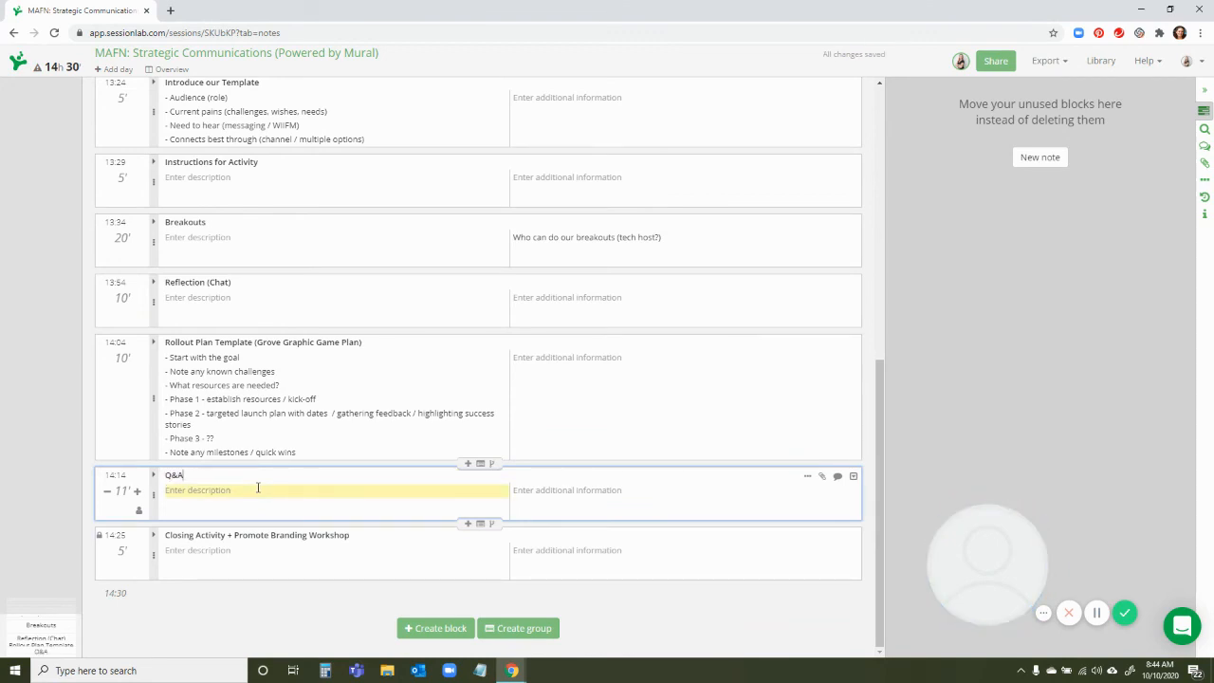
click(257, 488)
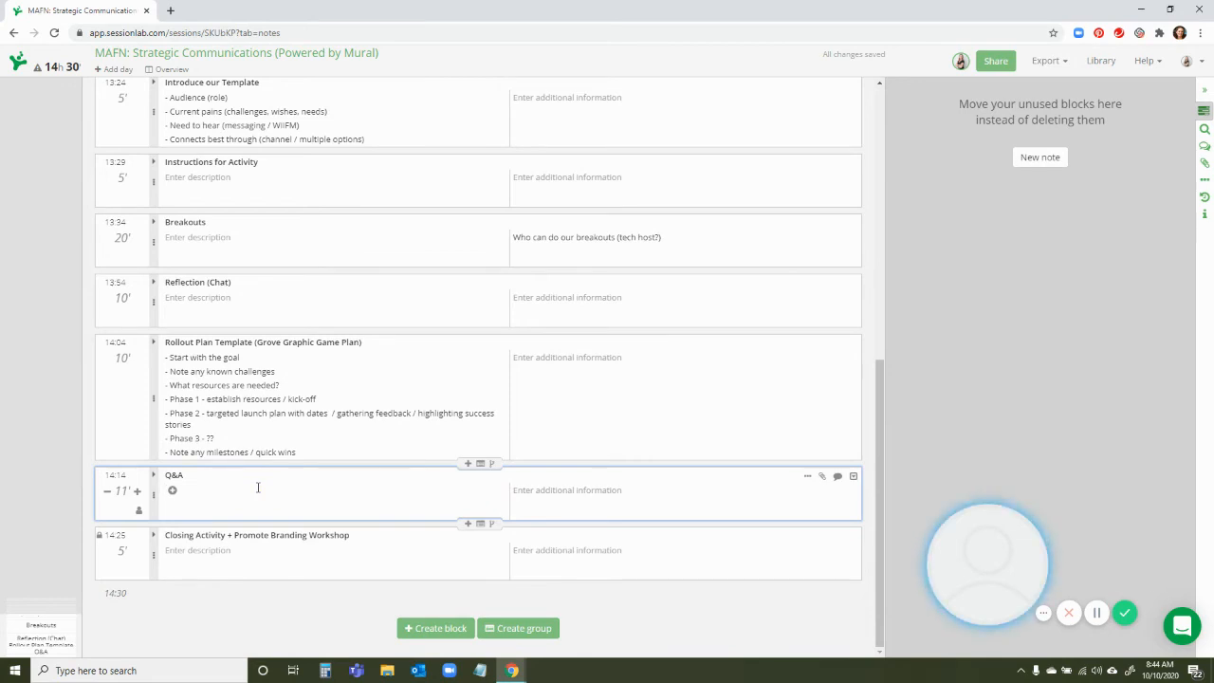
scroll(279, 503, up, 6)
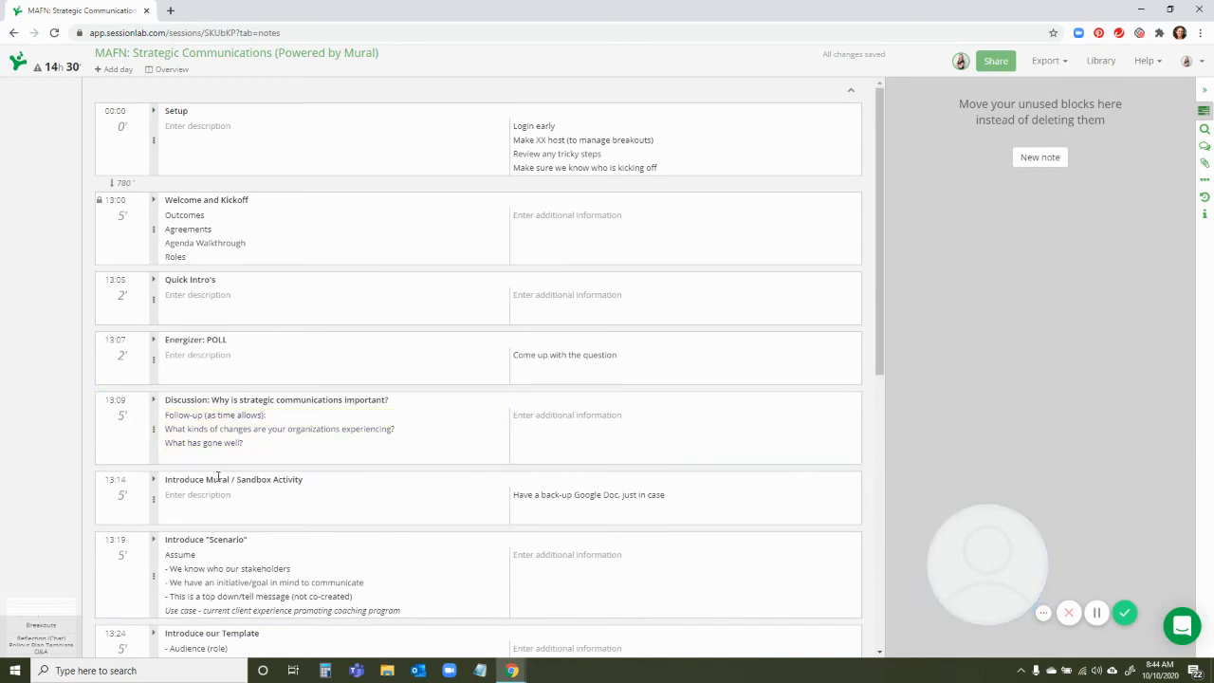
Add a blank note to the area for unused blocks beside the agenda
scroll(323, 512, down, 5)
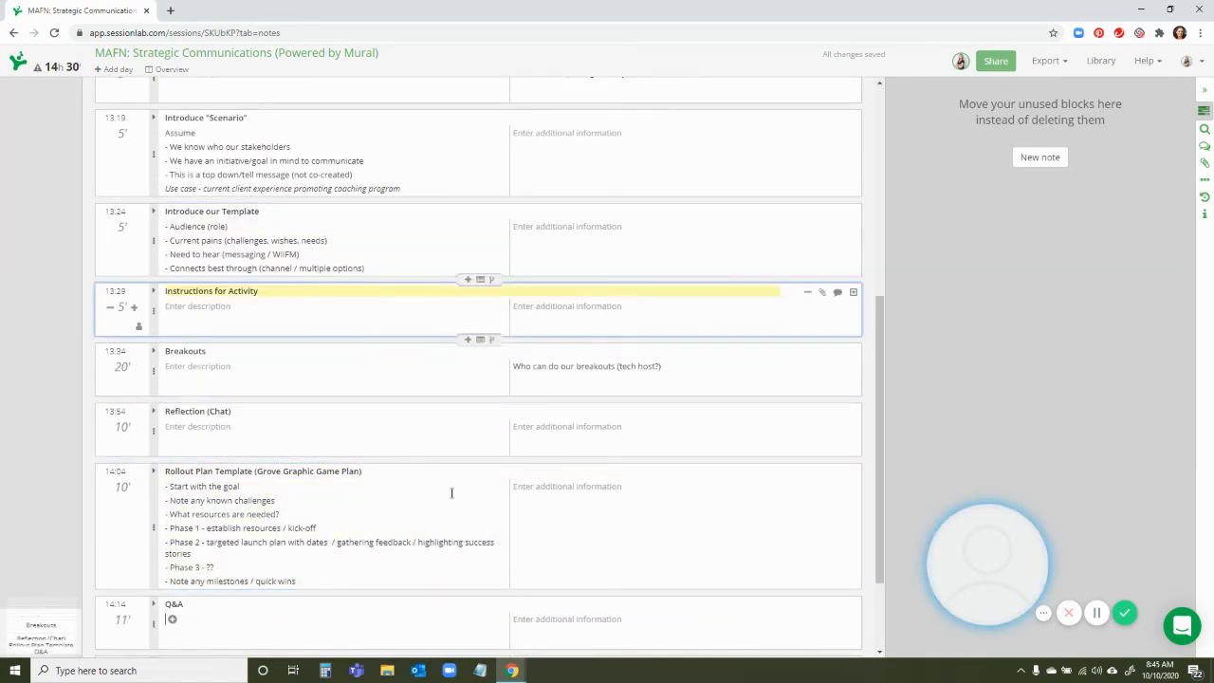
scroll(479, 583, up, 5)
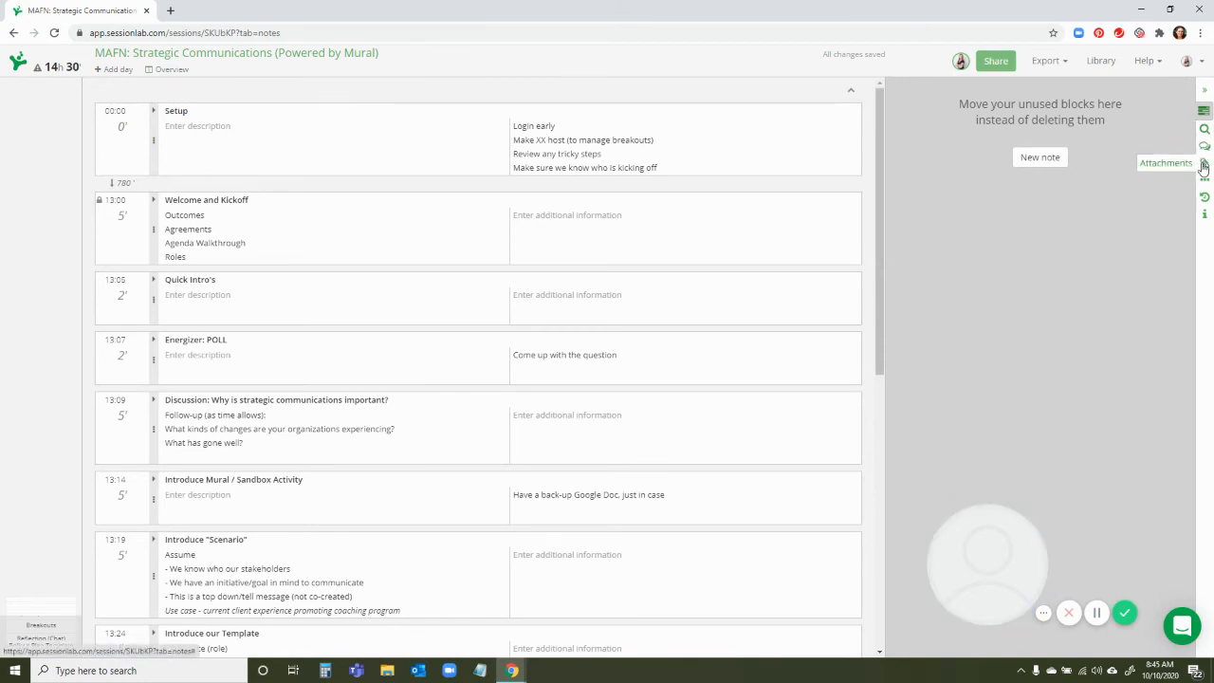
click(1040, 157)
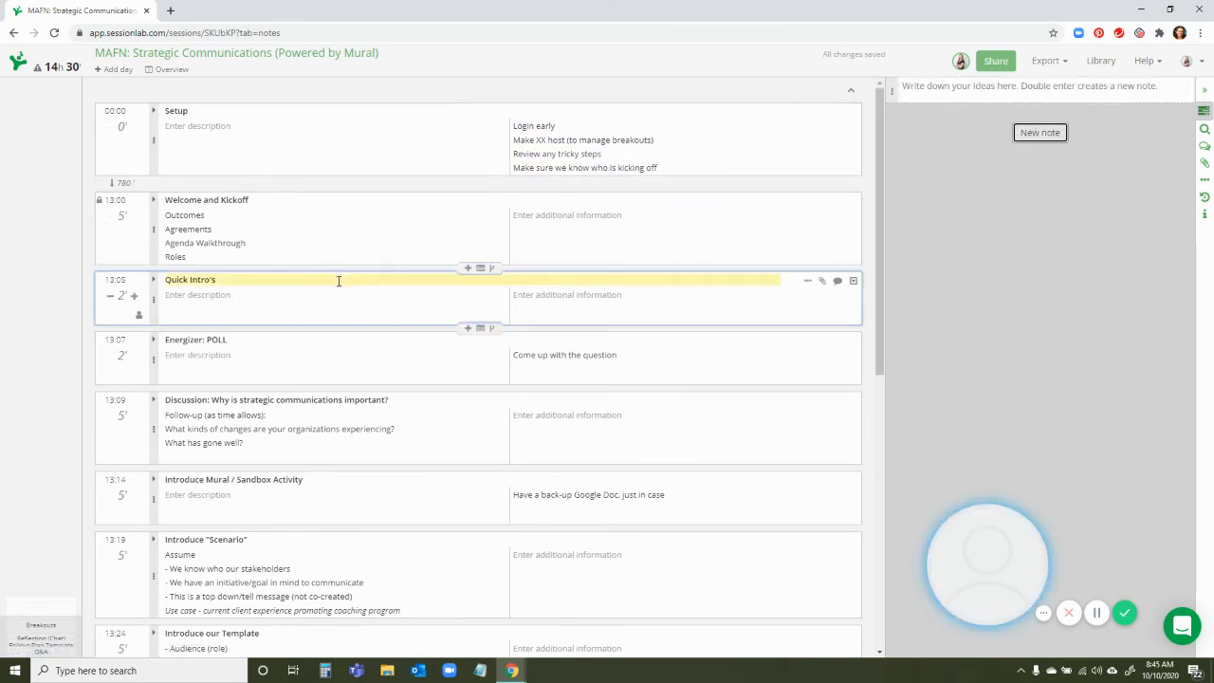
Move the "Energizer: POLL" block to the unused blocks area and back to its place after "Quick Intro's"
drag(156, 356, 1043, 128)
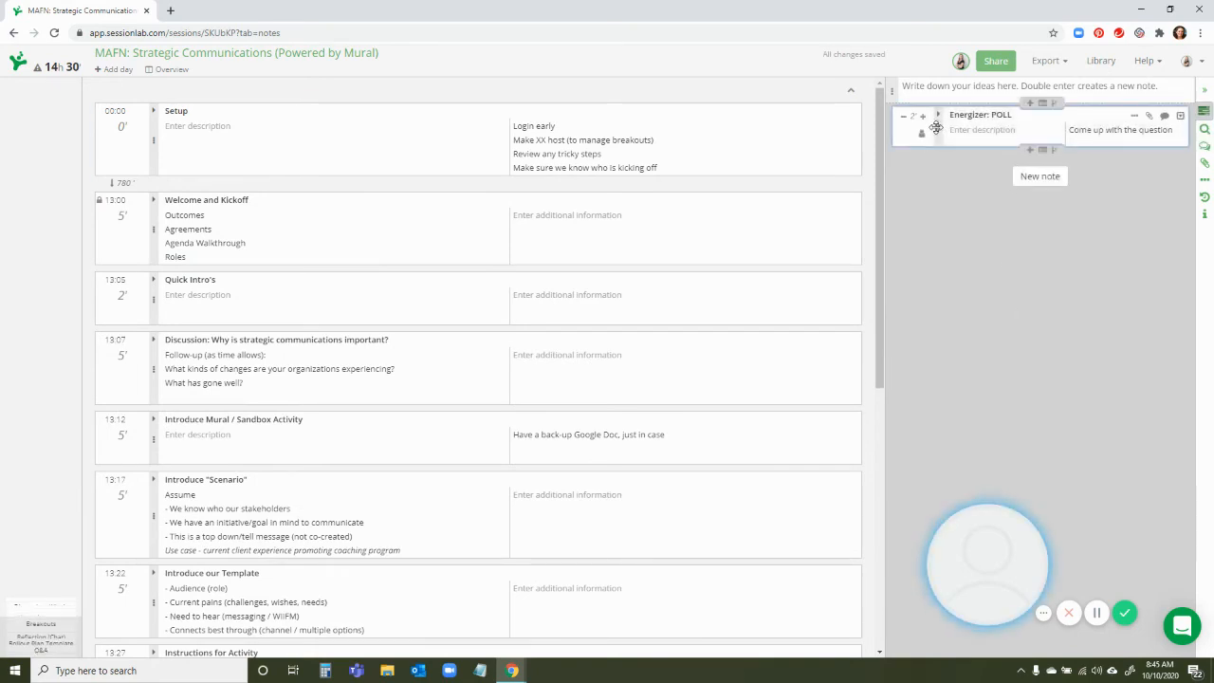
drag(936, 127, 284, 363)
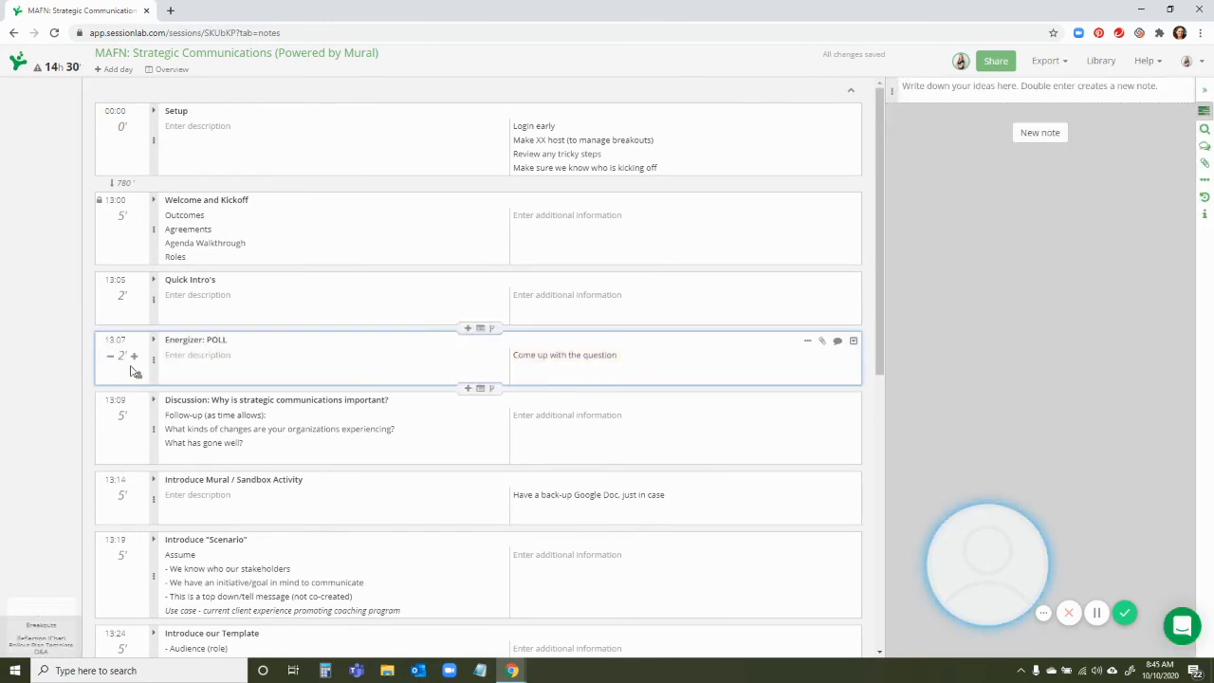
View the user assignment choices of the "Energizer: POLL" block and the category choices of the "Welcome and Kickoff" block
click(140, 379)
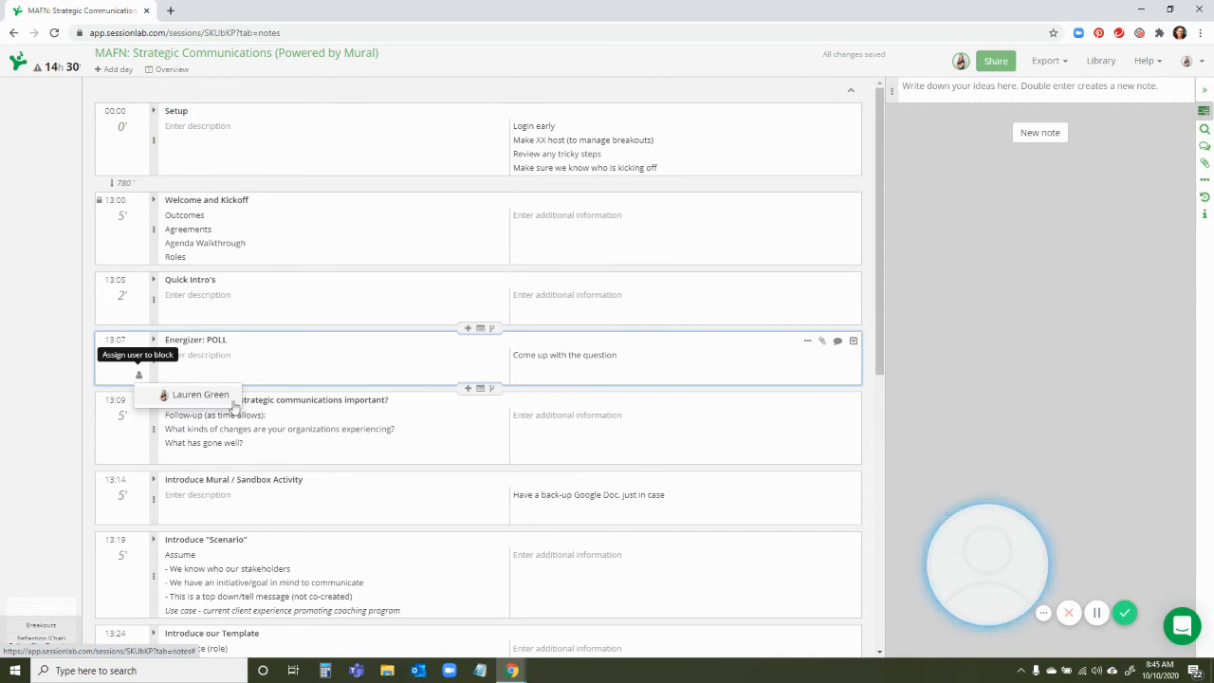
click(182, 397)
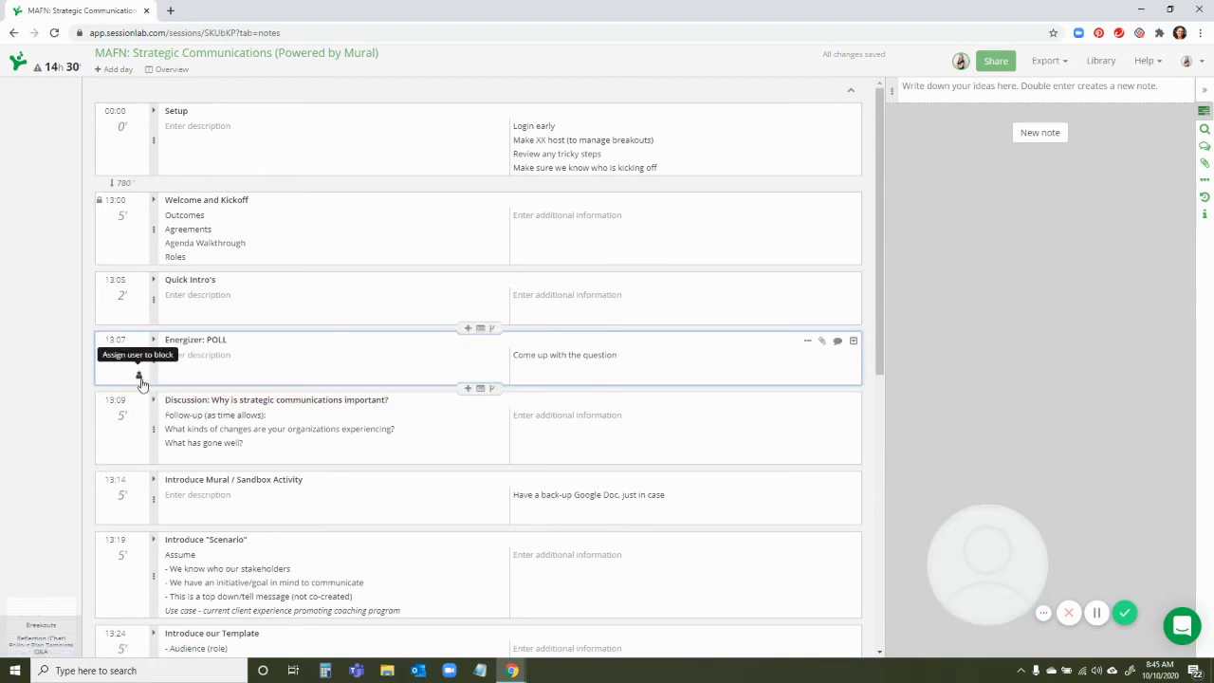
click(153, 203)
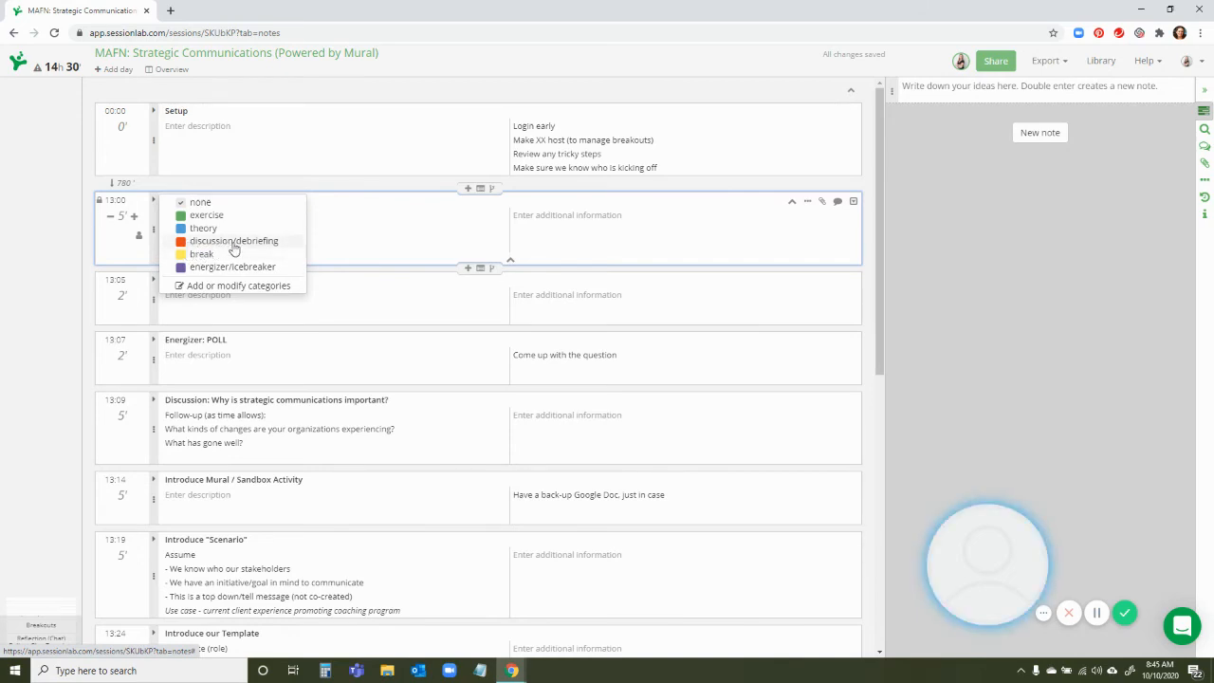
click(356, 234)
scroll(250, 511, down, 5)
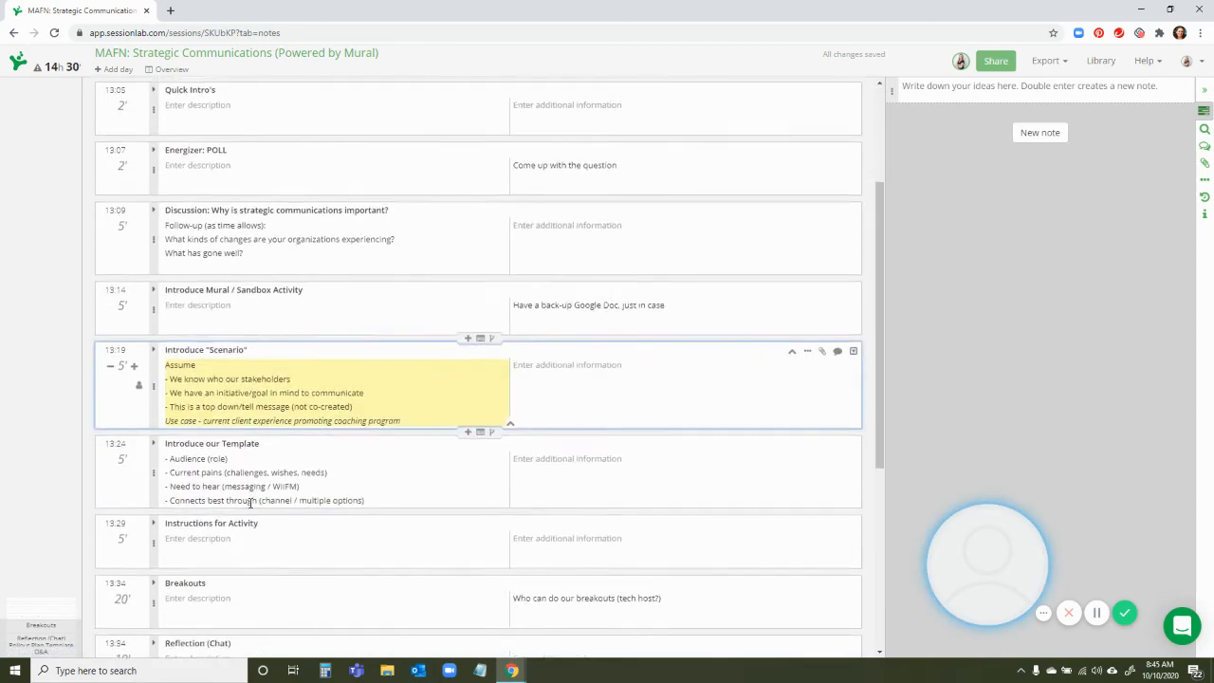
scroll(249, 510, up, 5)
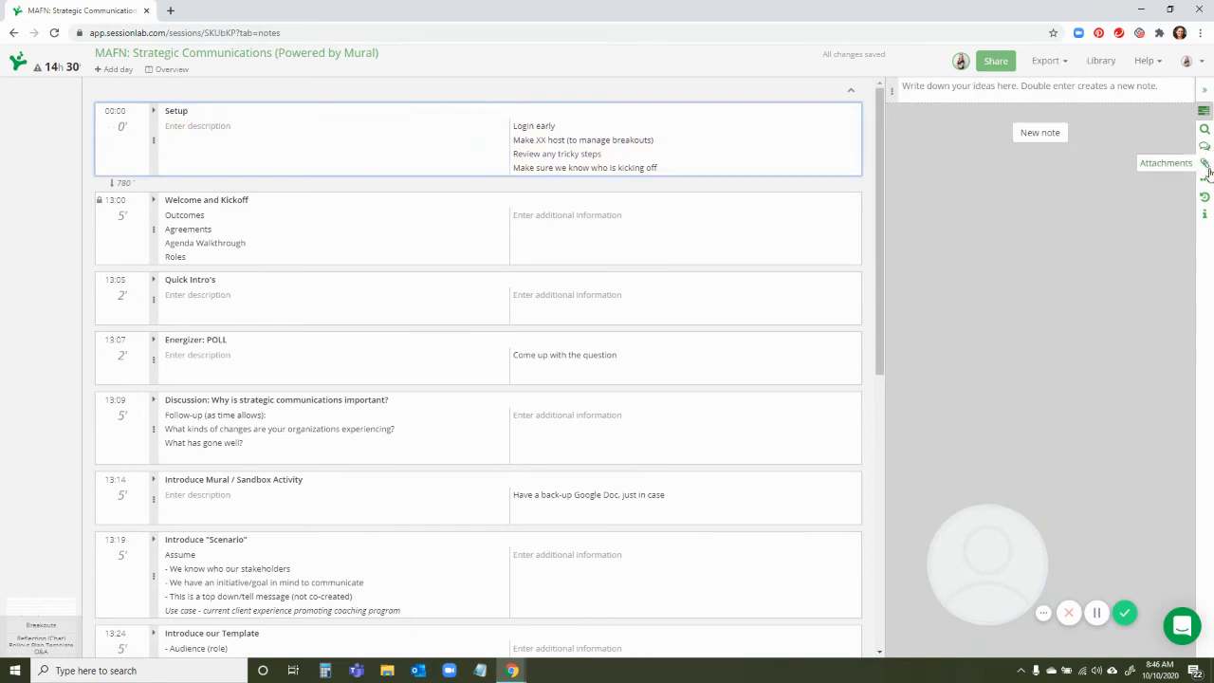
Open the session information and review its block categories
click(1205, 214)
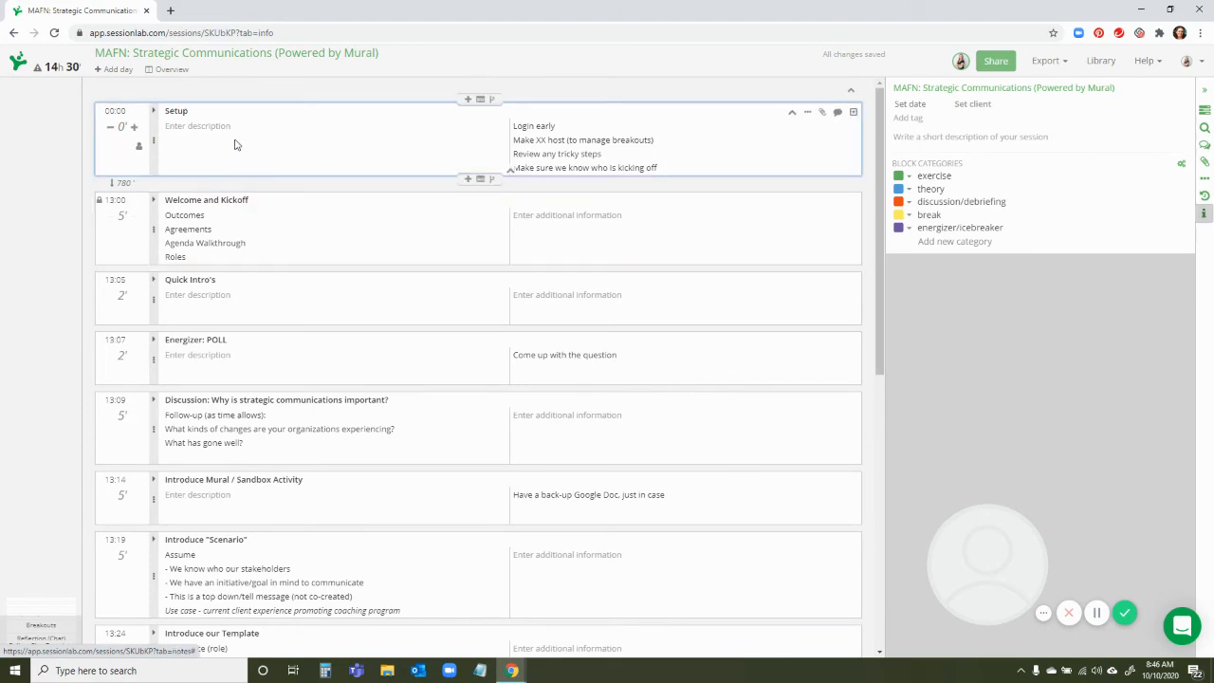
click(244, 125)
click(604, 120)
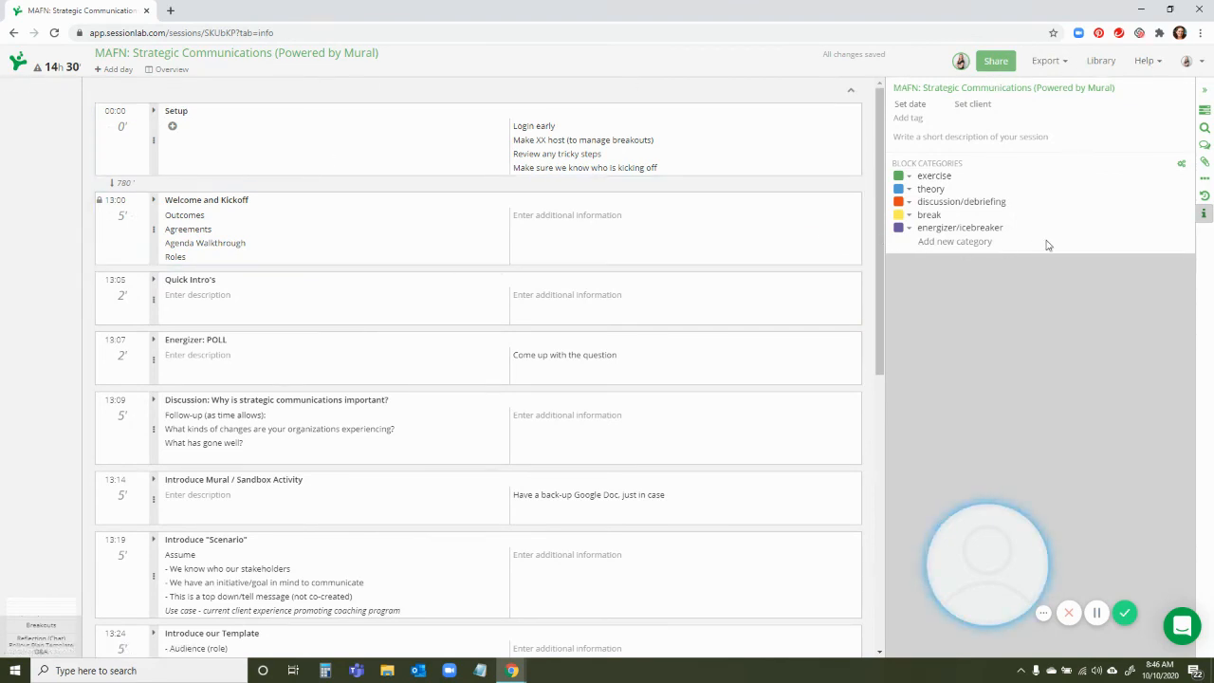
click(1205, 89)
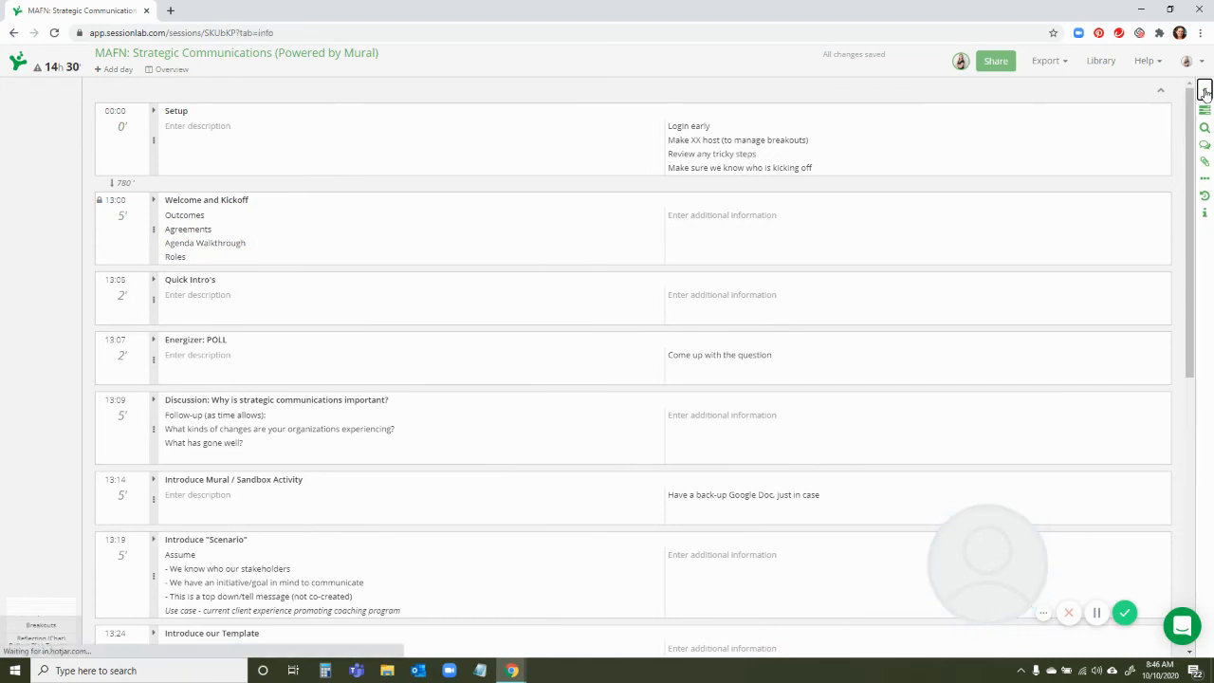
click(1204, 90)
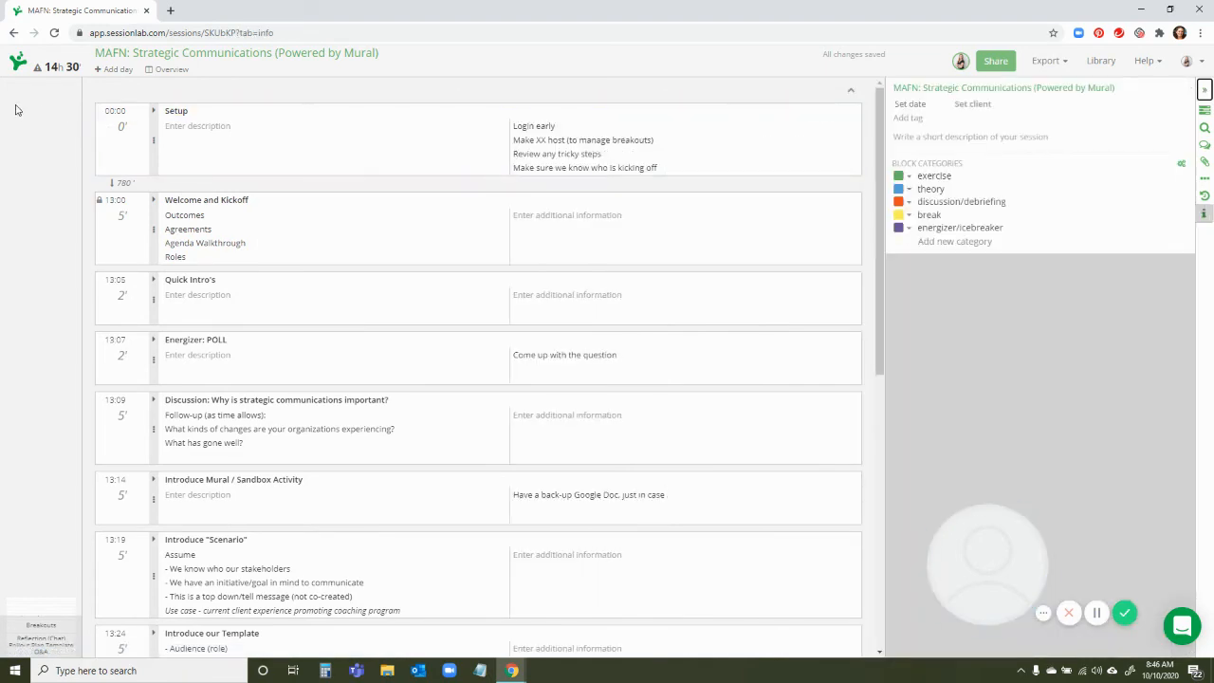
View the recent sessions and the actions available for the "MAFN: Strategic Communications (Powered by Mural)" session
click(17, 63)
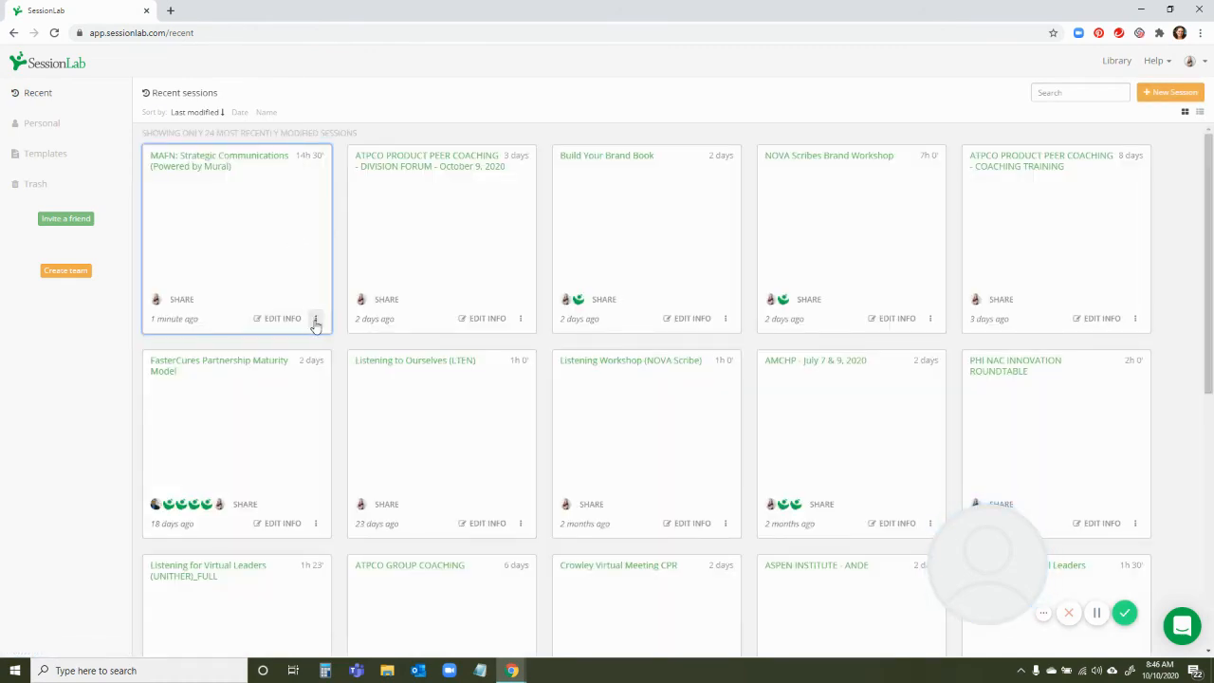
click(315, 320)
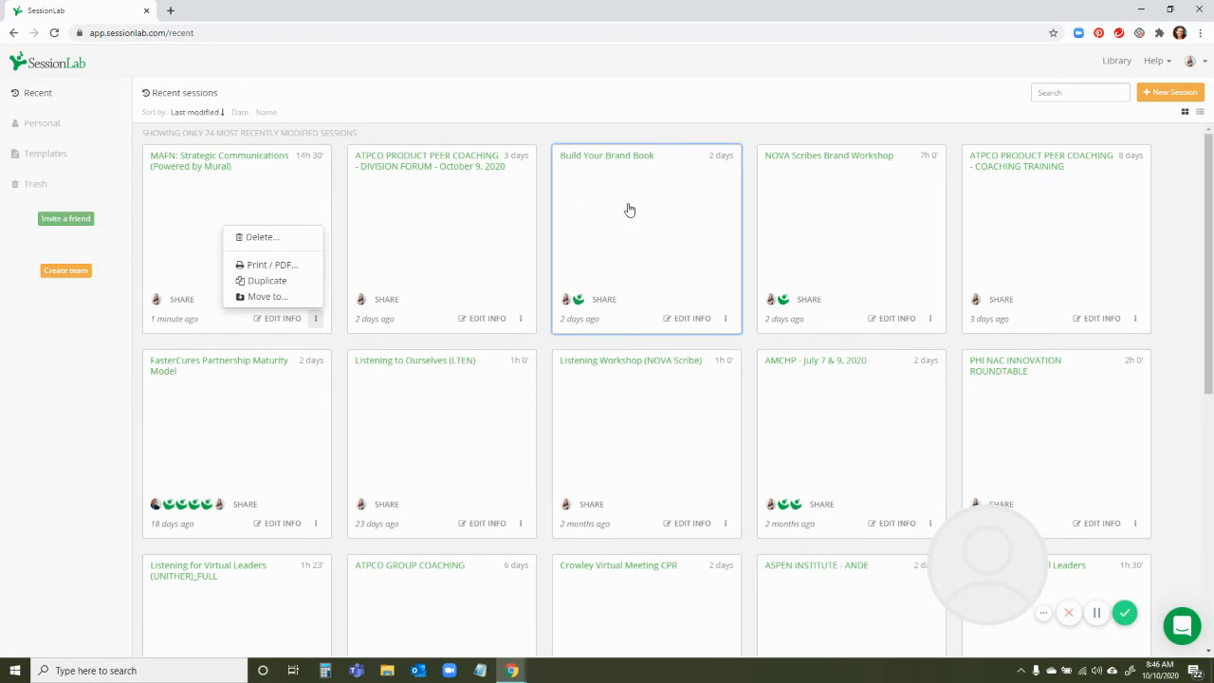
click(249, 172)
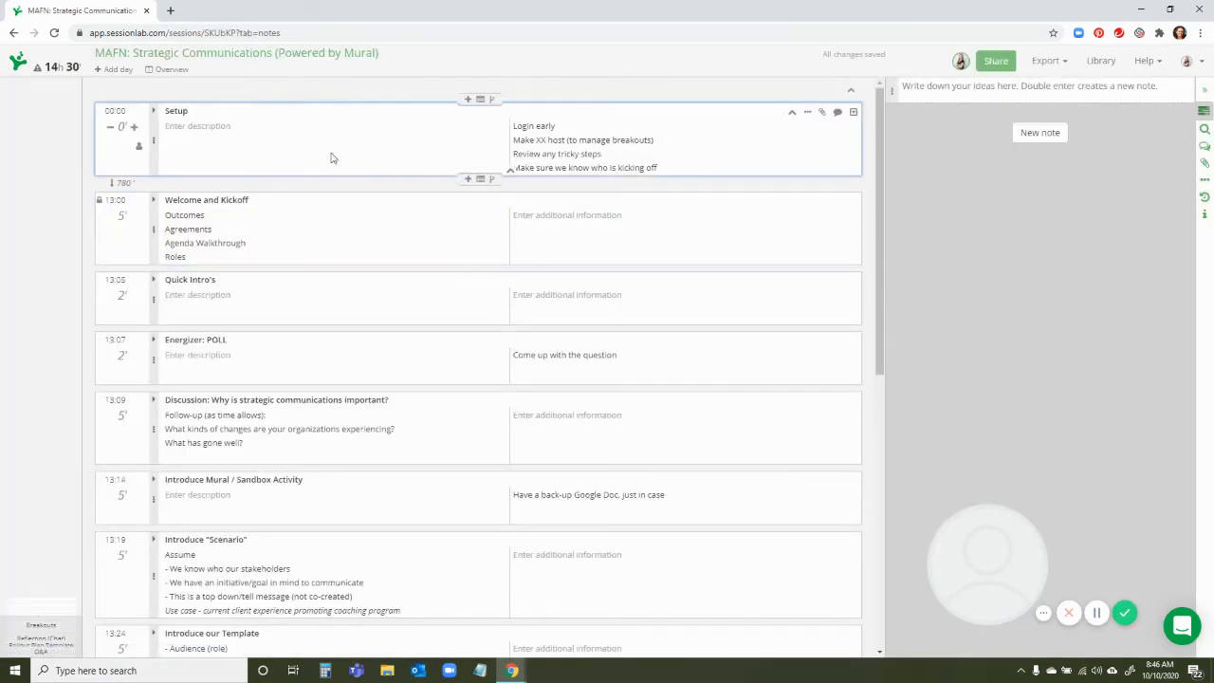
click(11, 34)
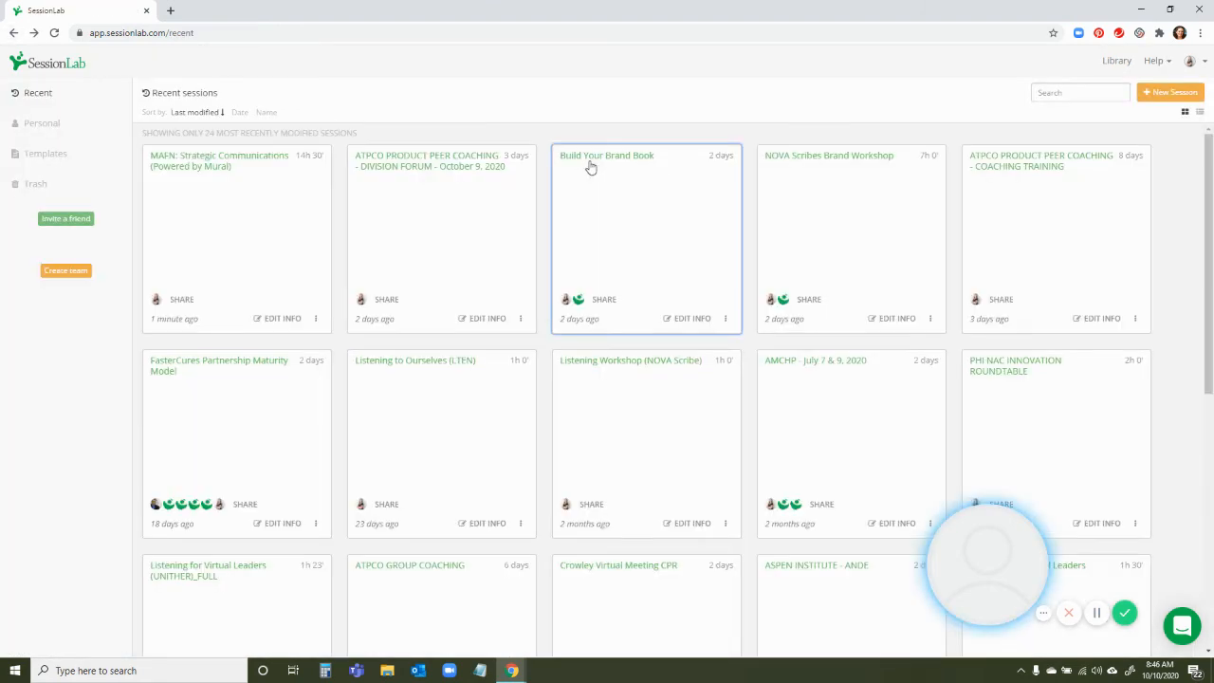
Check the collaborators of the "NOVA Scribes Brand Workshop" session and return to the "MAFN: Strategic Communications (Powered by Mural)" session
click(874, 163)
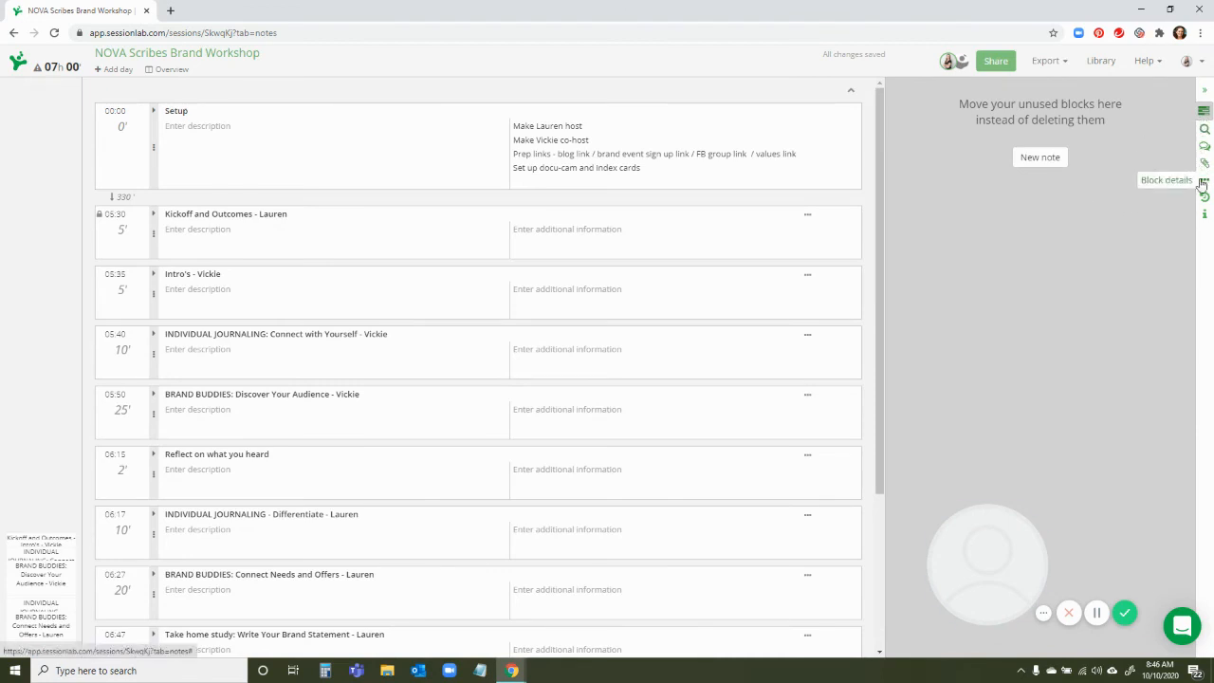
click(996, 62)
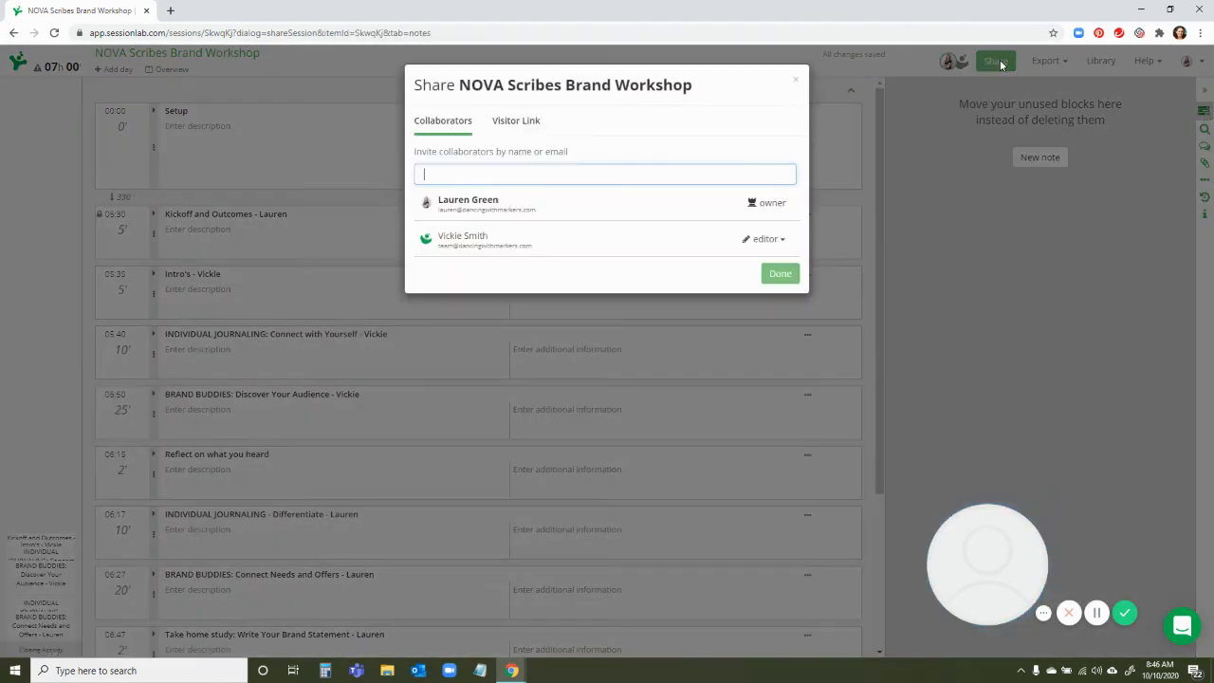
click(779, 275)
click(18, 65)
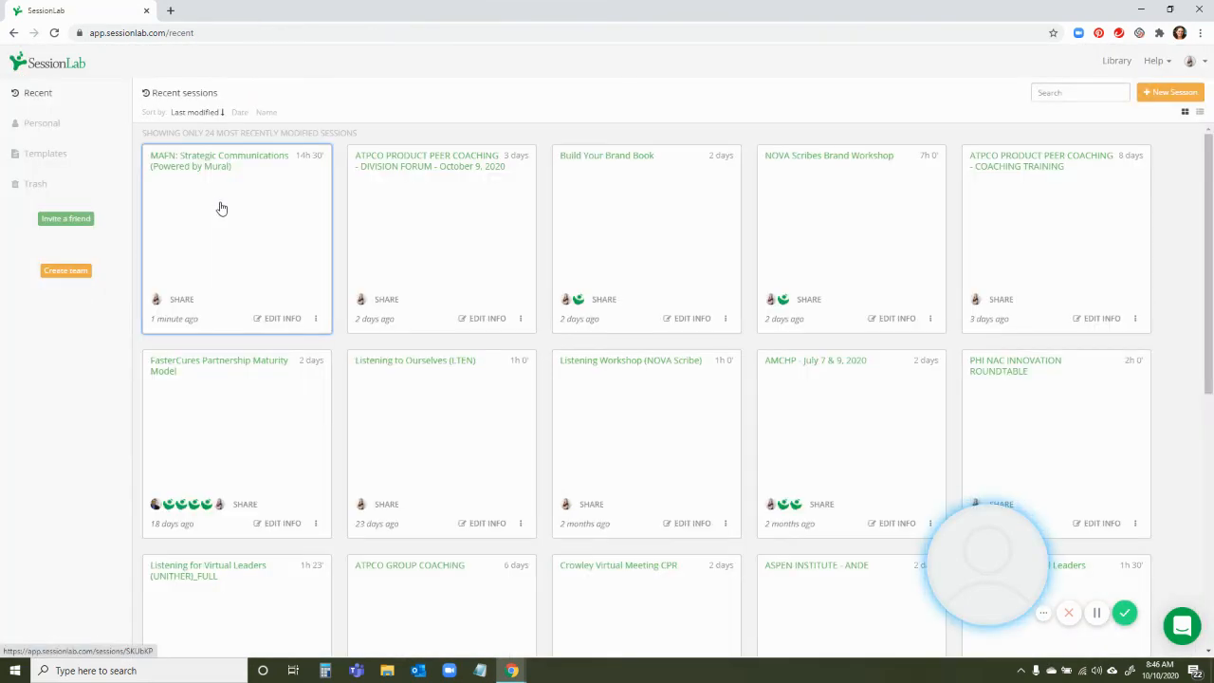
click(221, 207)
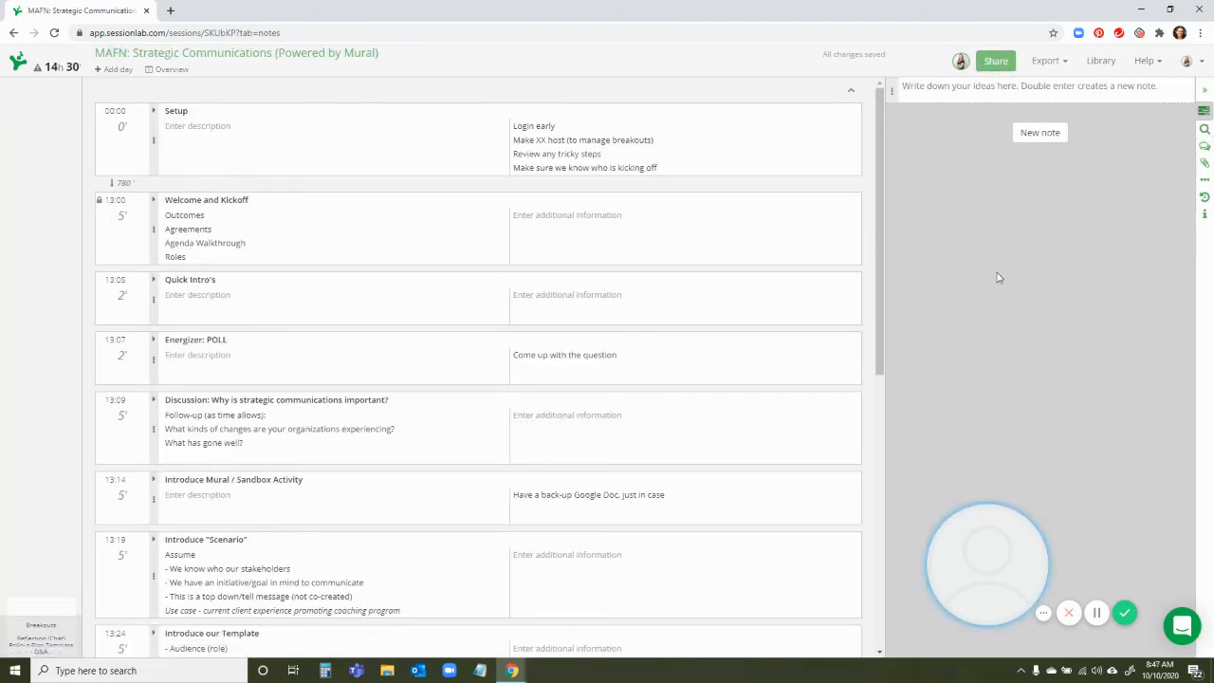
Try to find a collaborator by name in the session's sharing settings and clear the entry
click(996, 61)
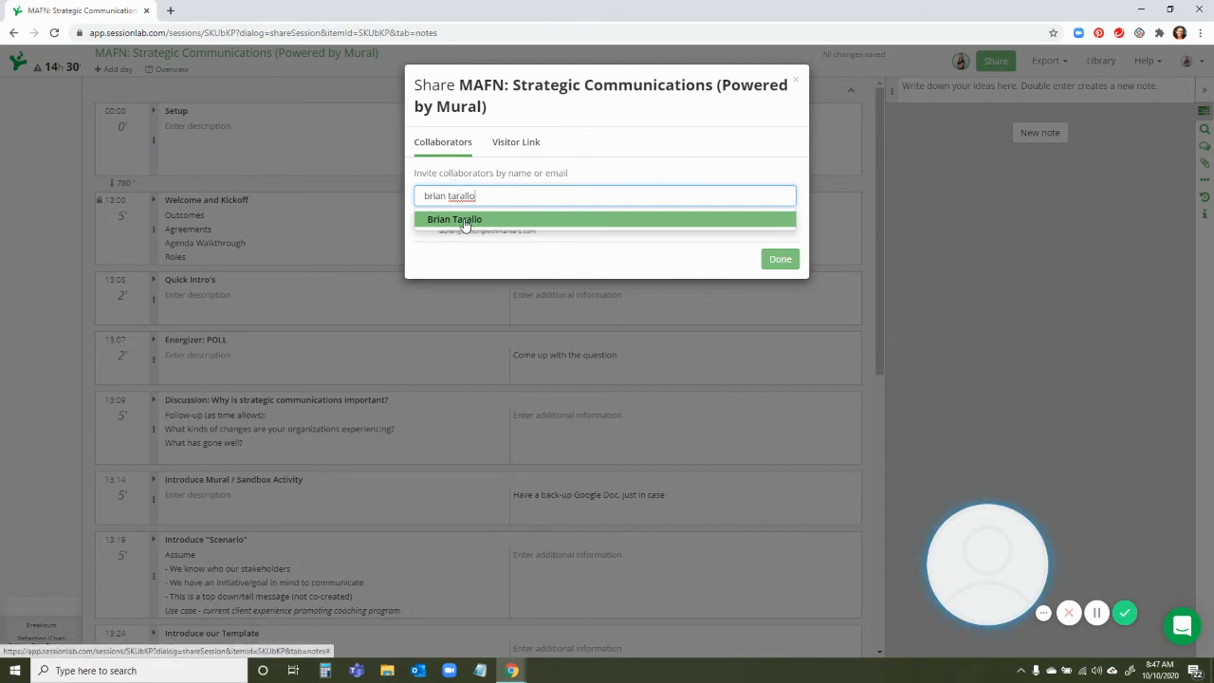
drag(482, 197, 352, 194)
key(BackSpace)
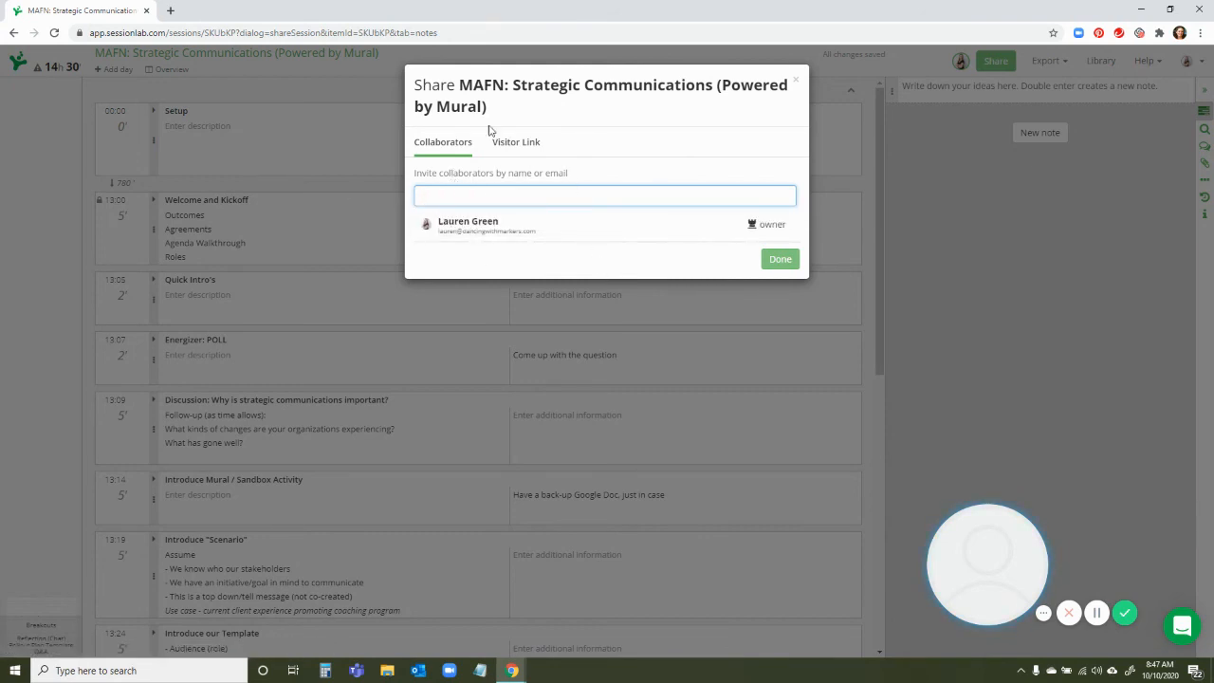
Create a visitor link for the session, select its address and leave the sharing settings
click(521, 149)
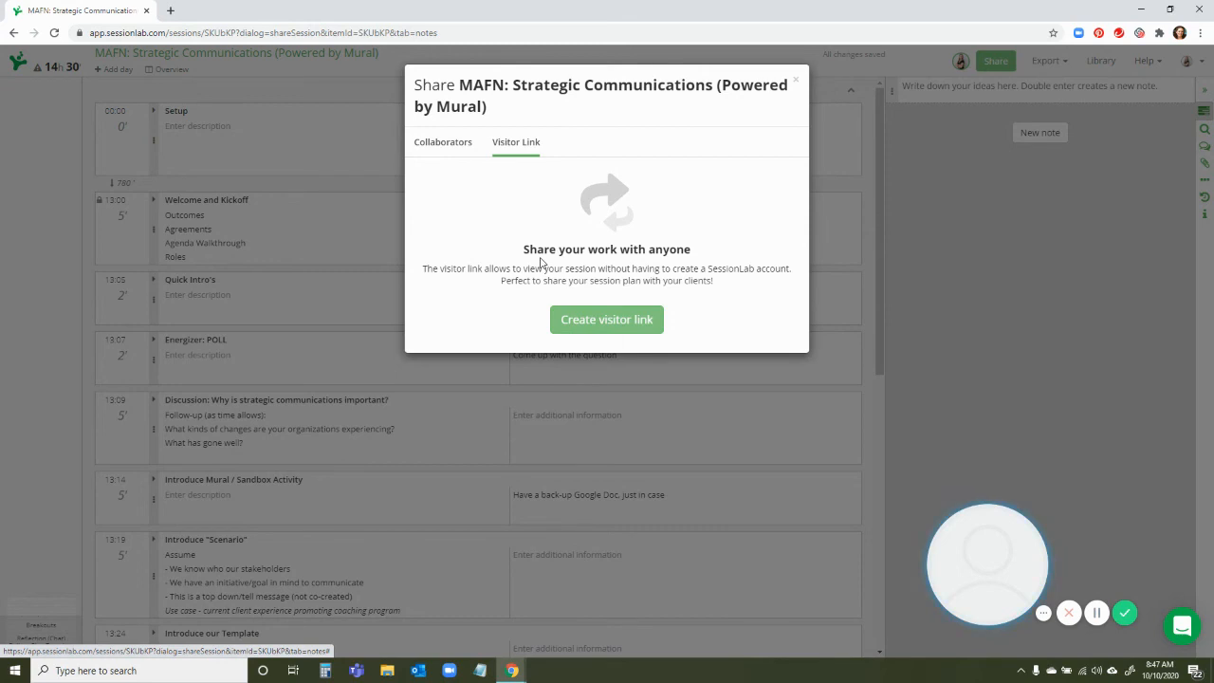
click(565, 319)
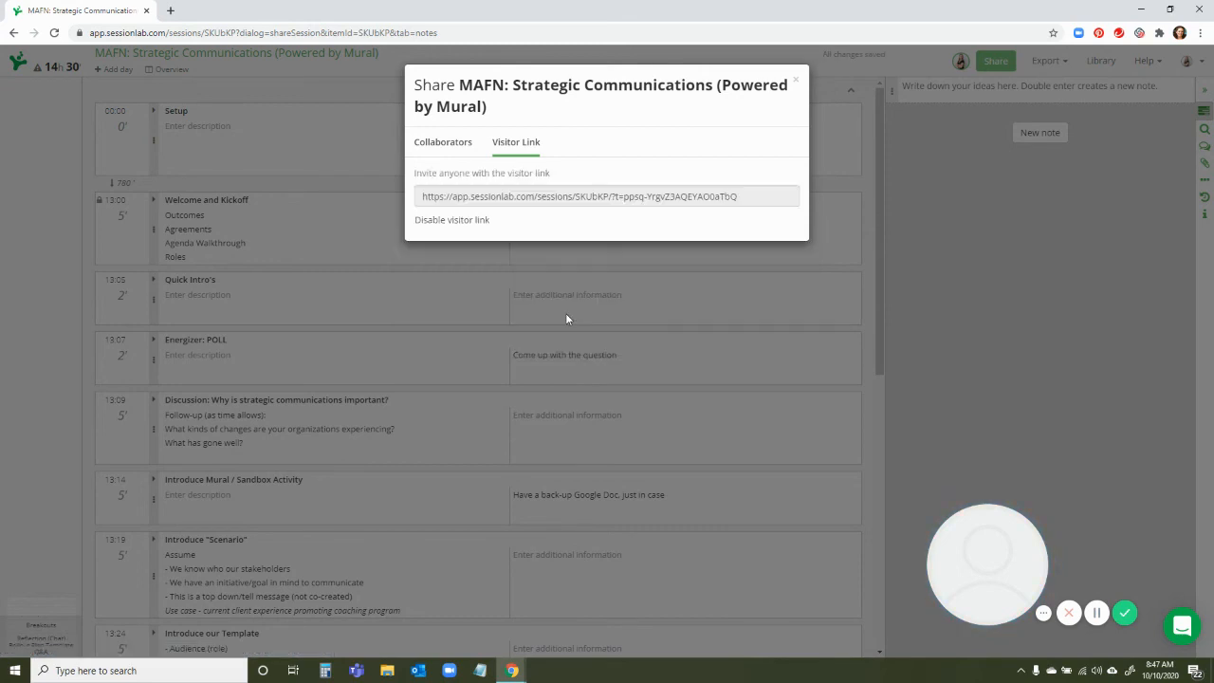
click(475, 197)
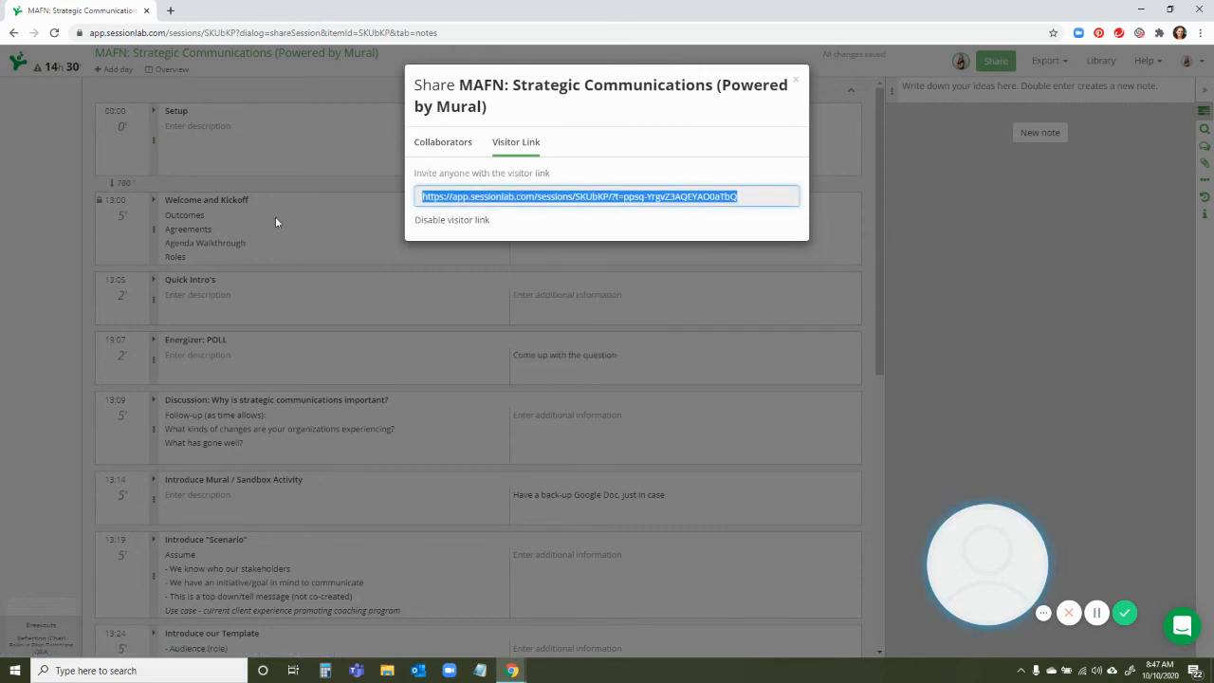
click(466, 144)
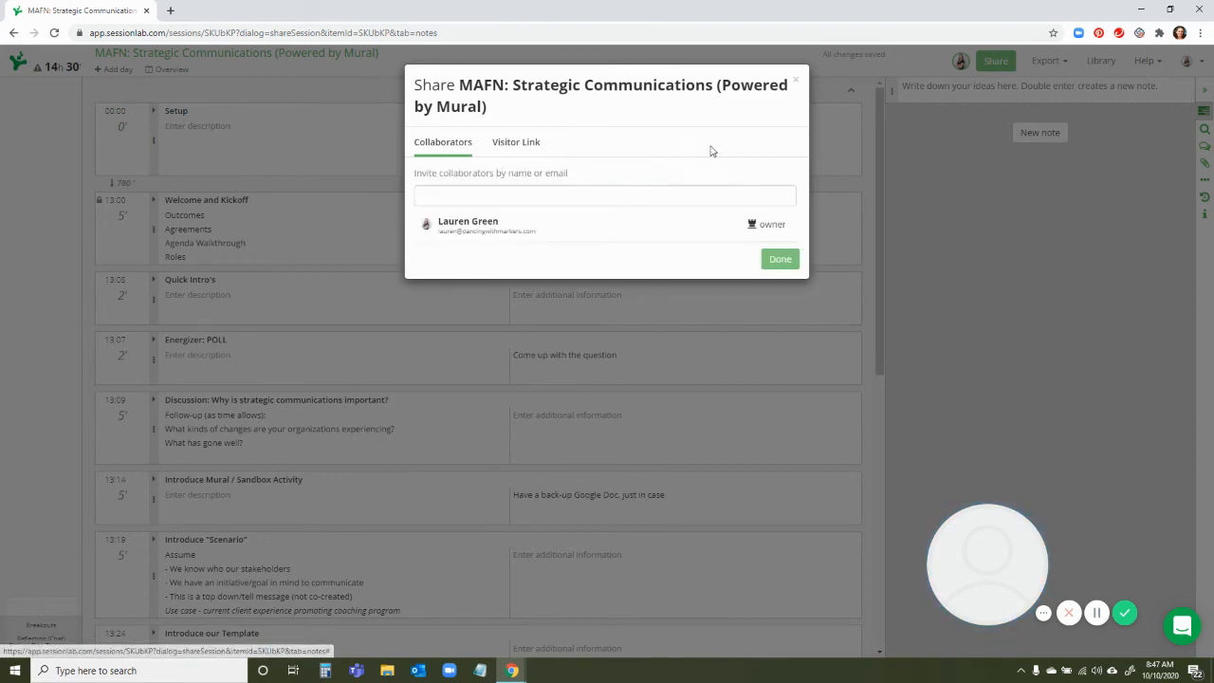
click(797, 83)
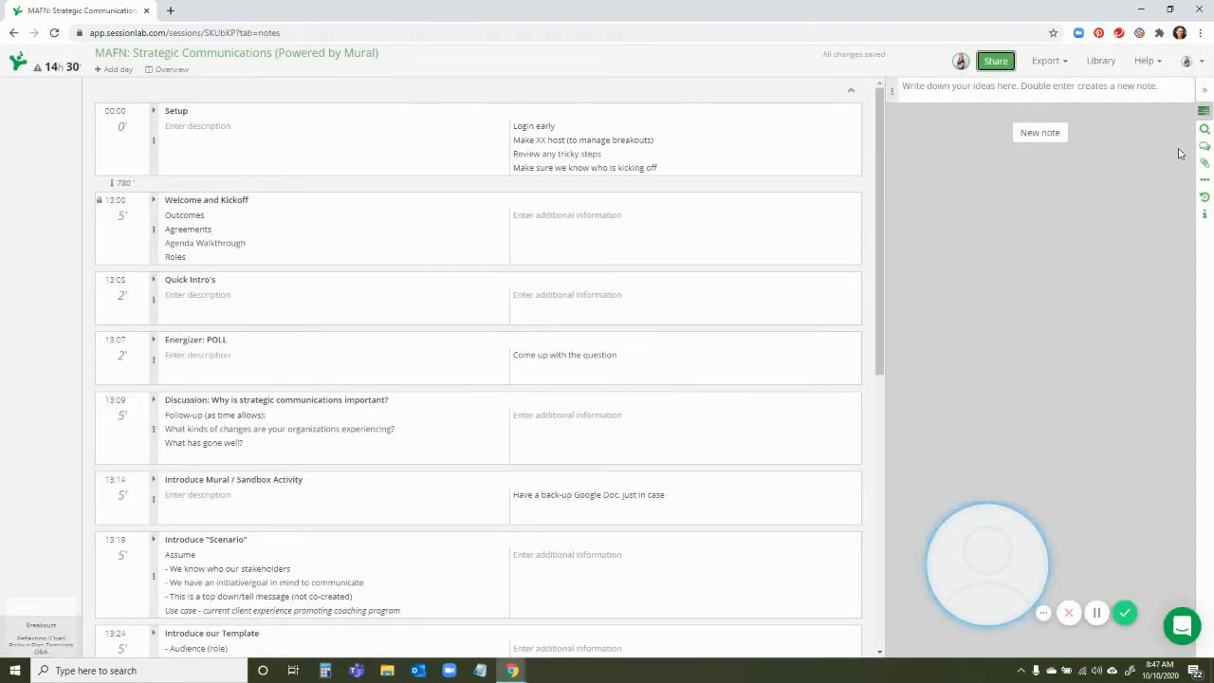
Examine the block details of "Welcome and Kickoff", including its goal, materials and instructions fields
click(1204, 180)
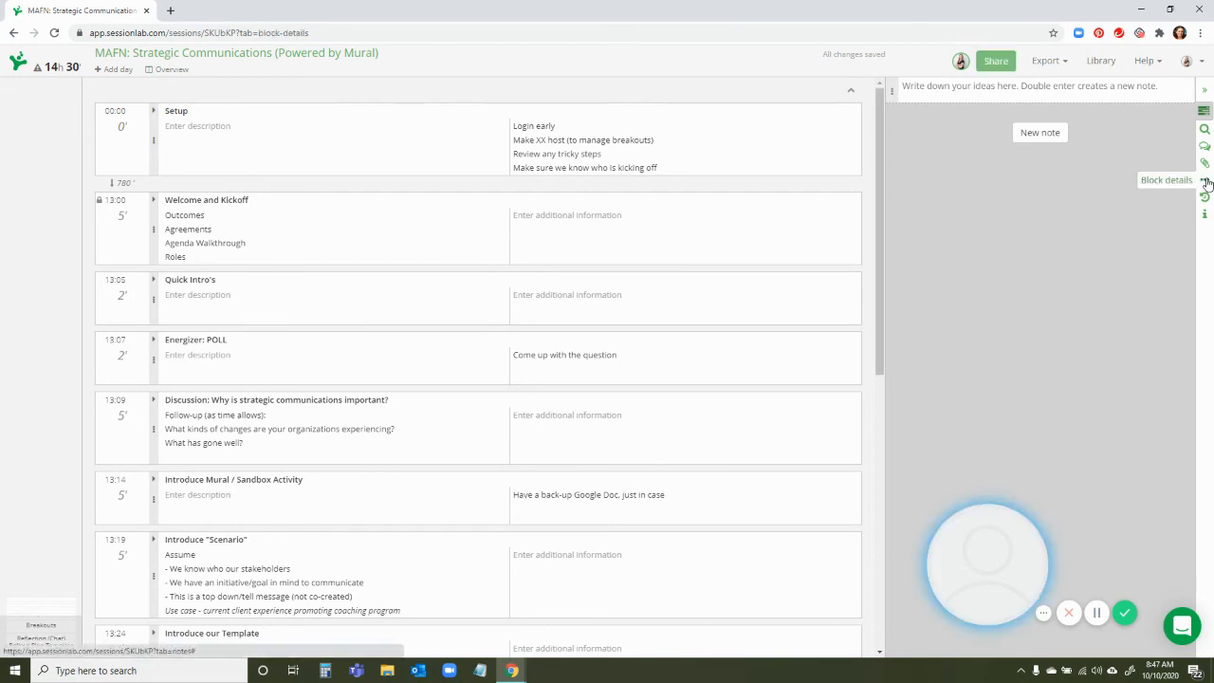
click(479, 264)
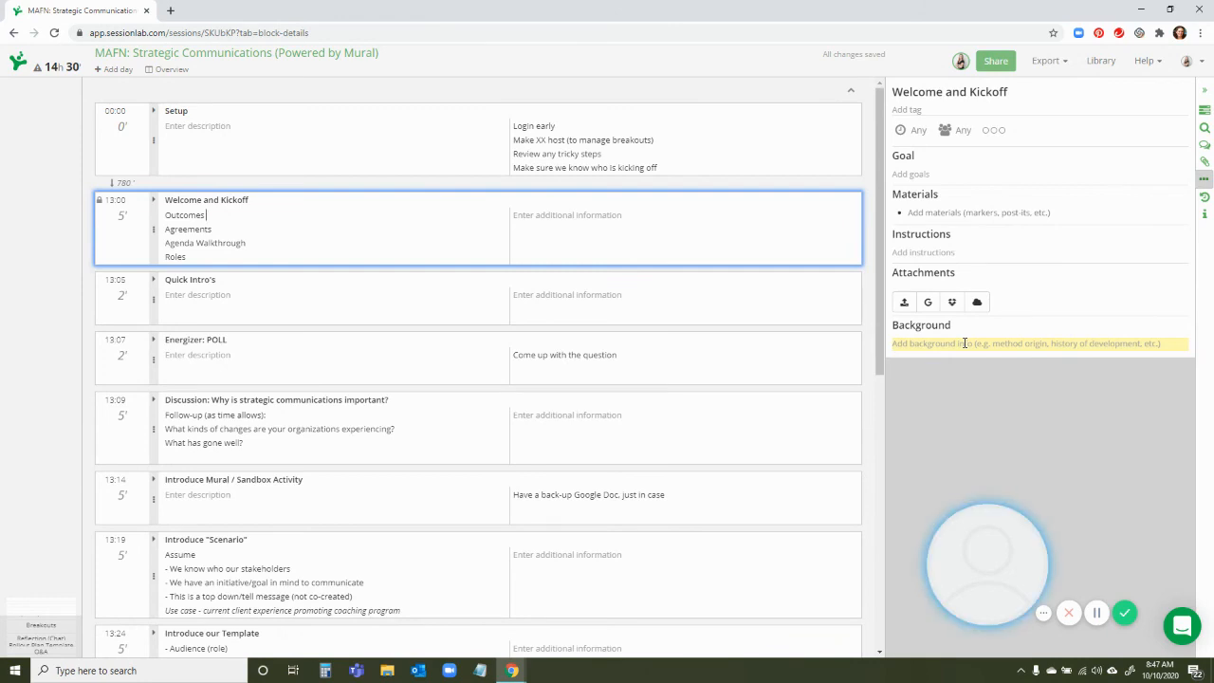
click(975, 216)
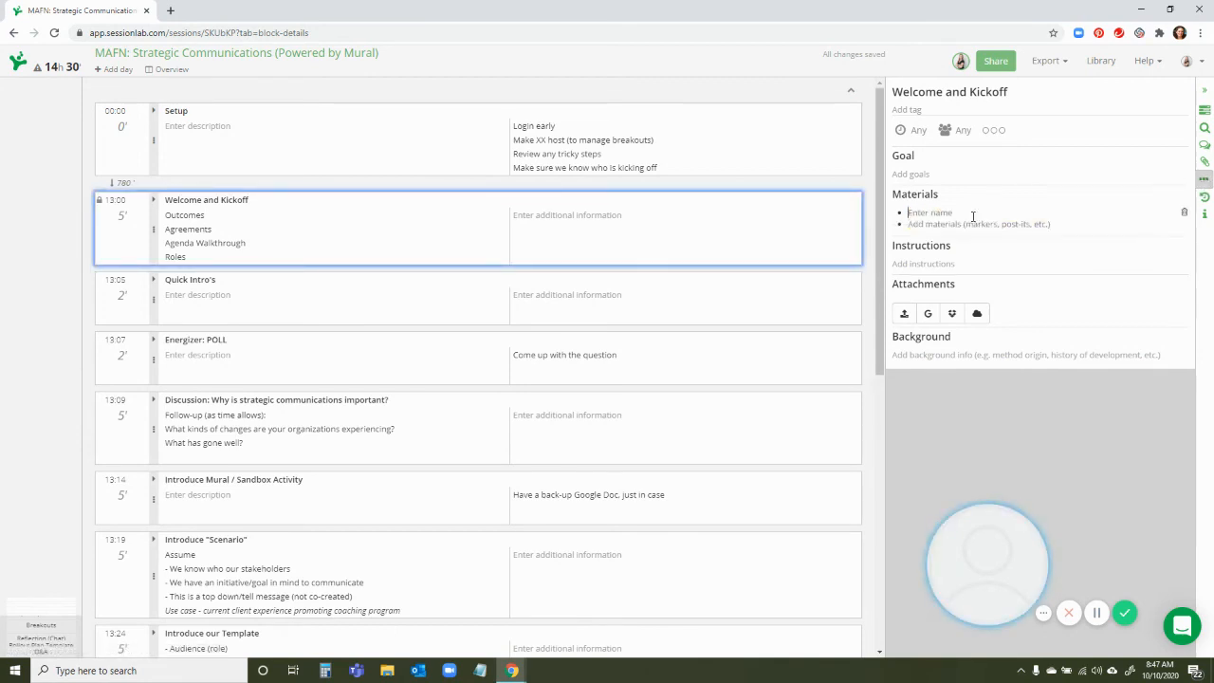
click(948, 171)
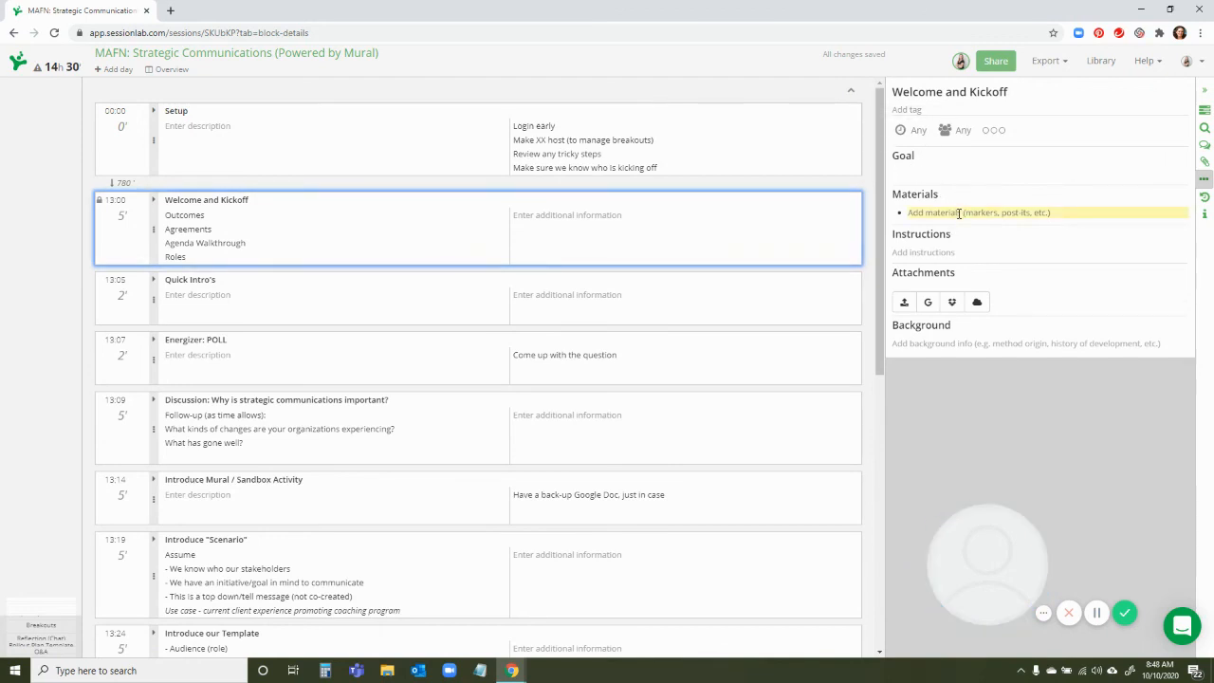
click(960, 212)
click(955, 266)
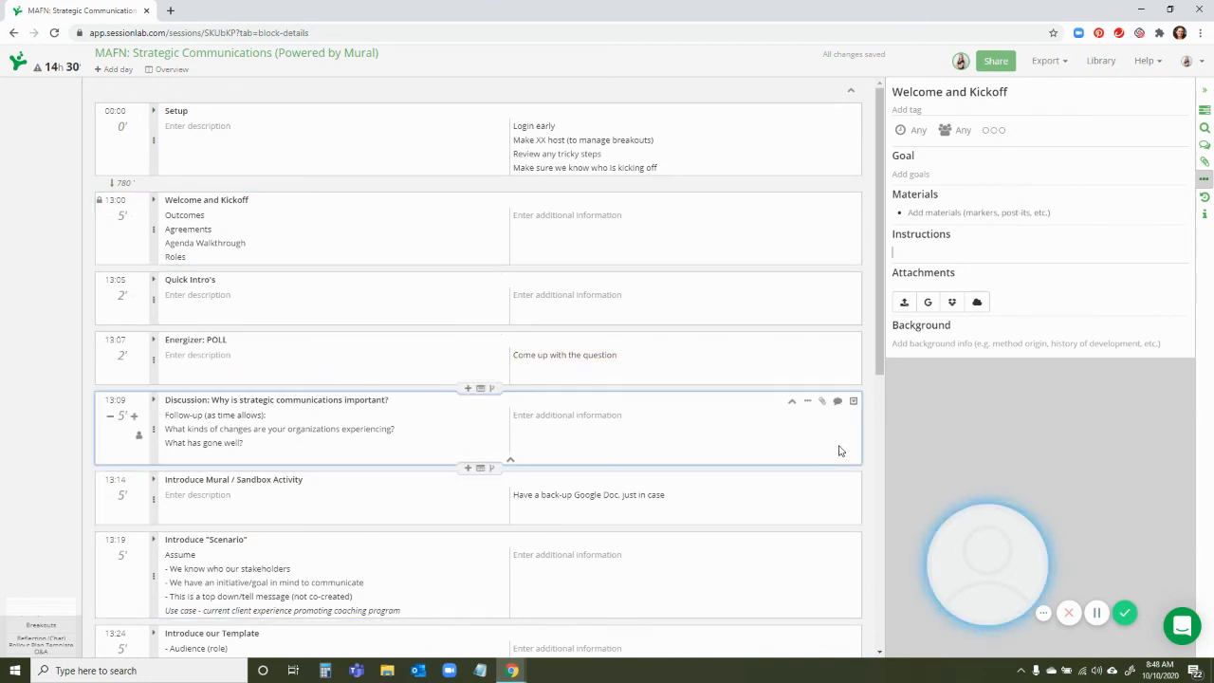
Export the session as a Word document and save it in Downloads as "MAFN_ Strategic Communications (Powered by Mural)"
click(1048, 61)
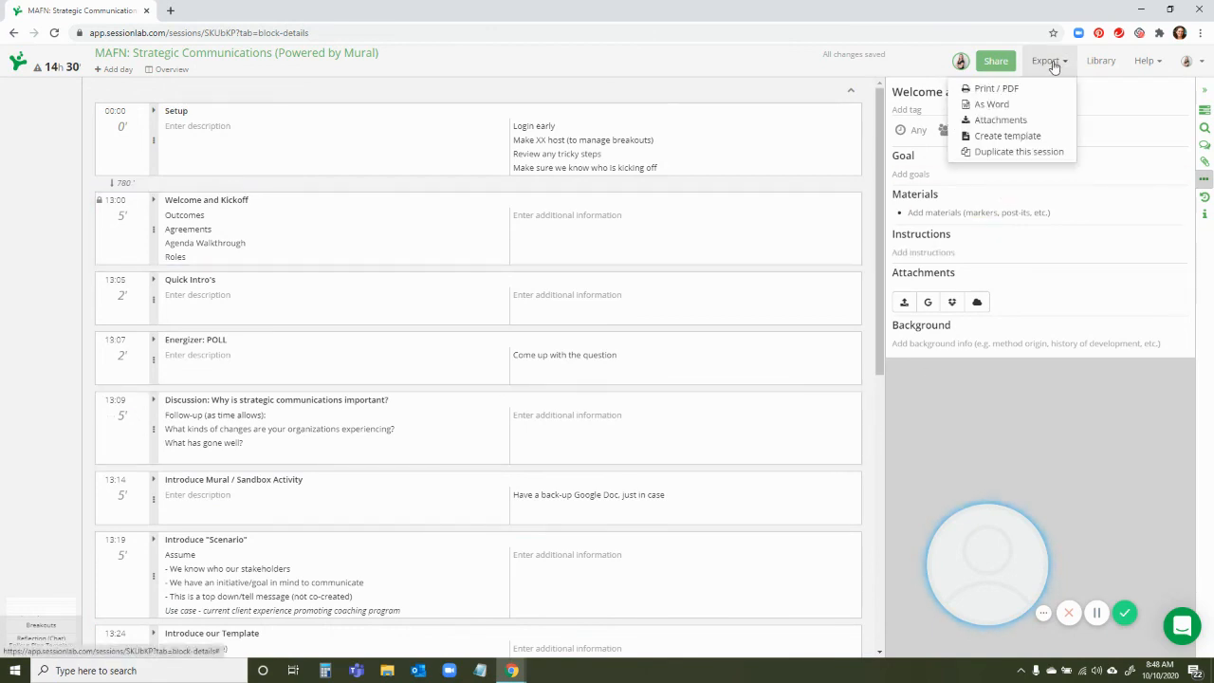
click(998, 107)
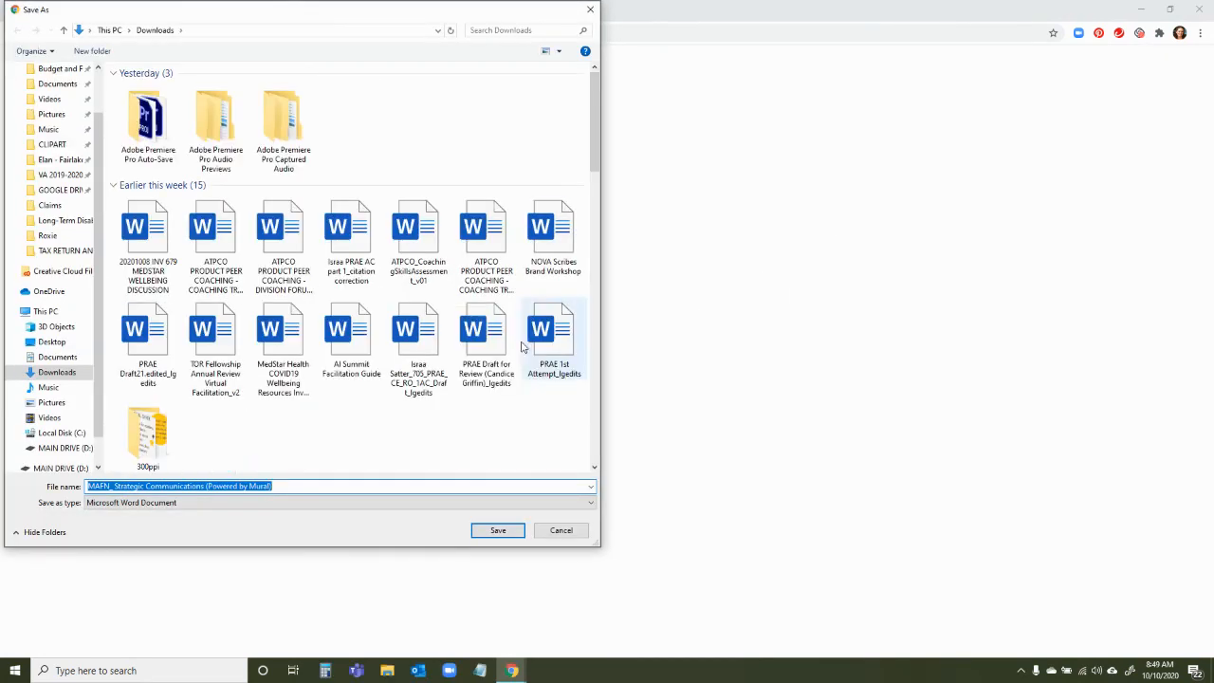
click(498, 530)
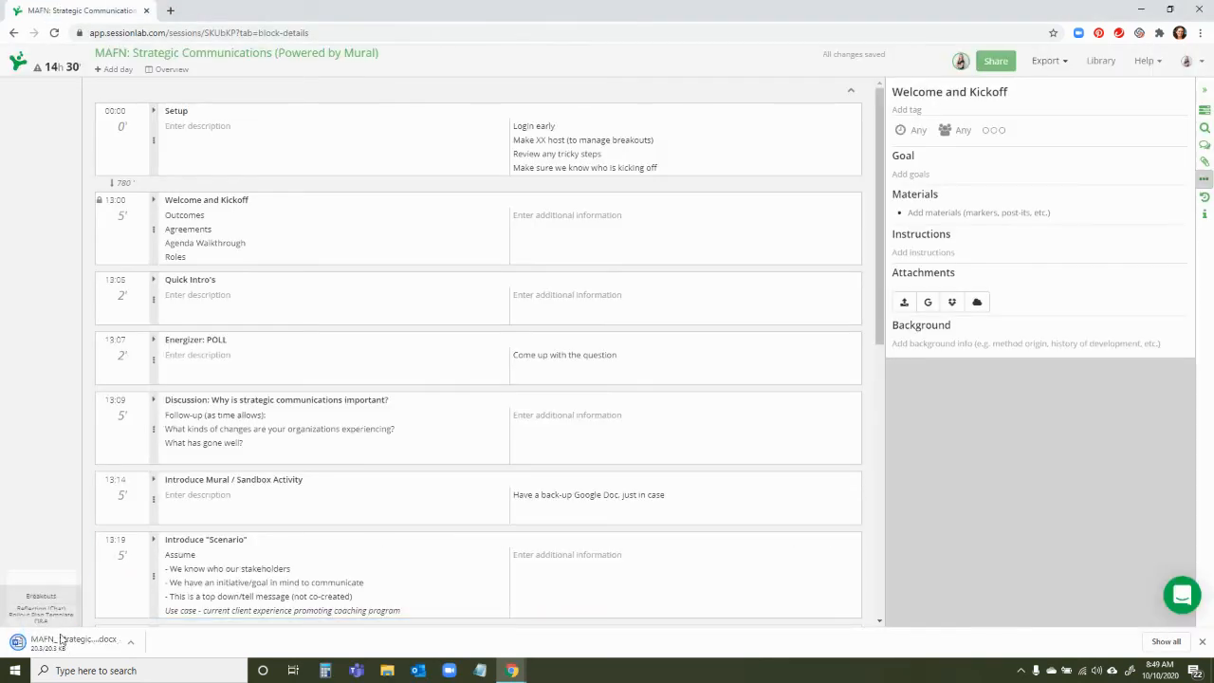
Open the downloaded agenda document in Word, maximize its window and enable editing
click(59, 640)
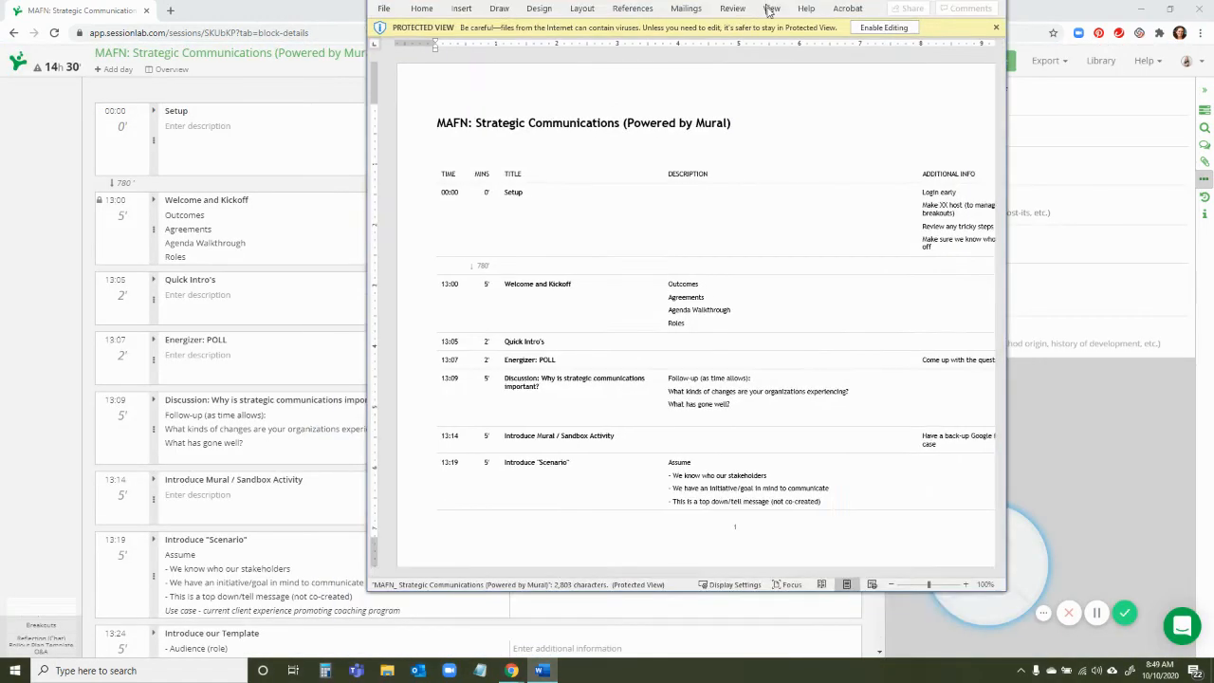
click(962, 11)
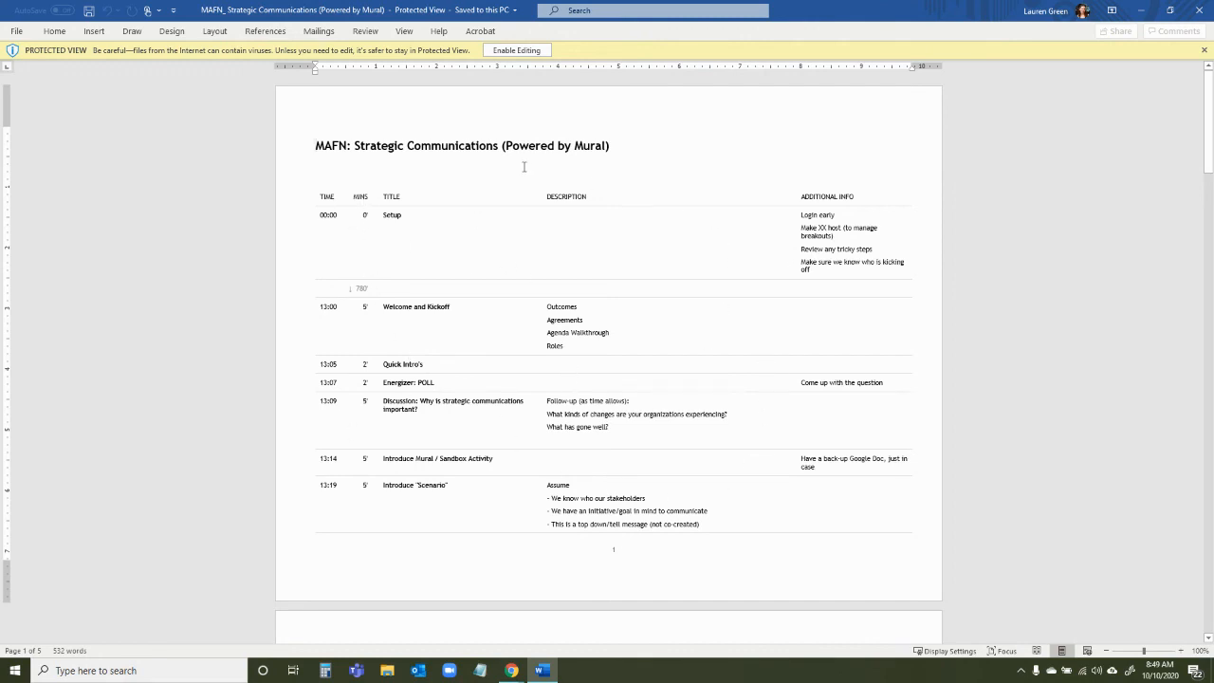
key(Return)
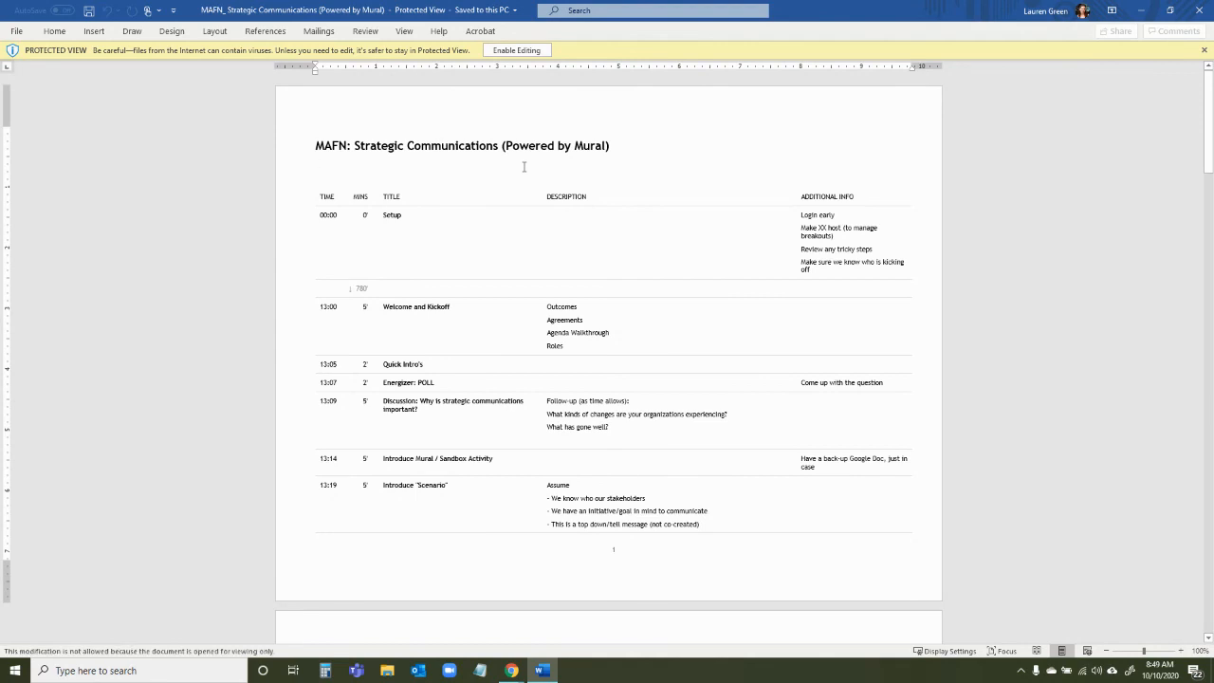
click(517, 49)
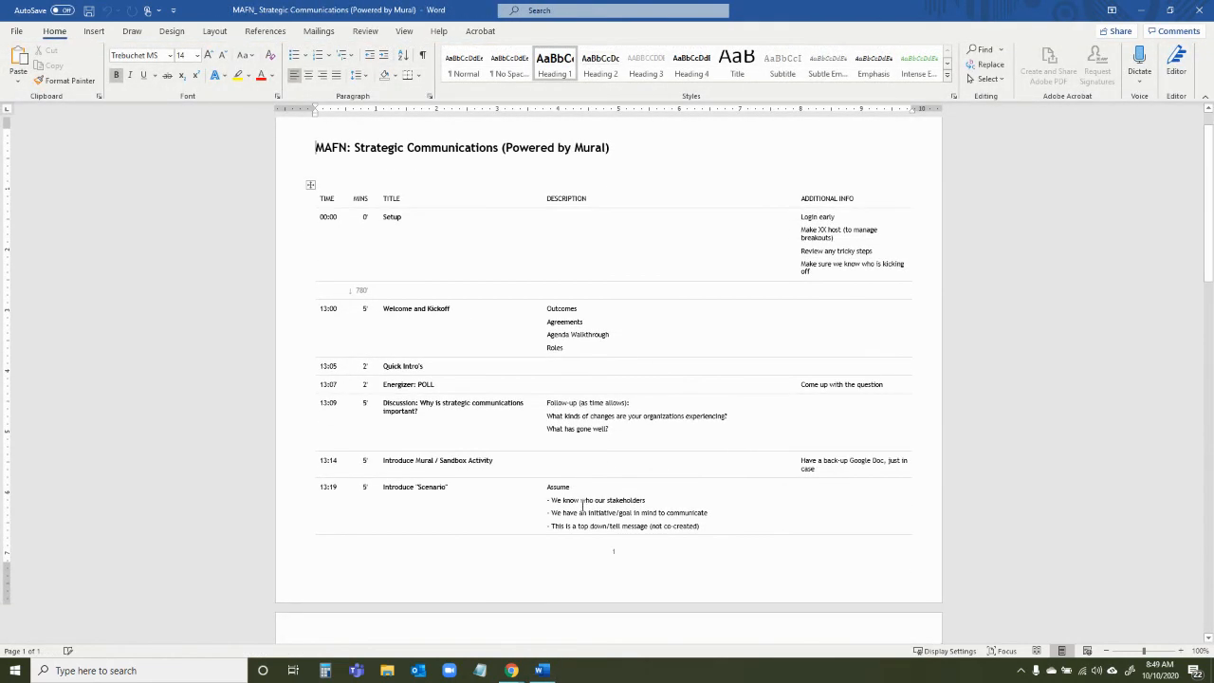
Remove the surplus blank lines in the Setup, "Welcome and Kickoff" and "Quick Intro's" blocks of the block details section
scroll(582, 505, down, 15)
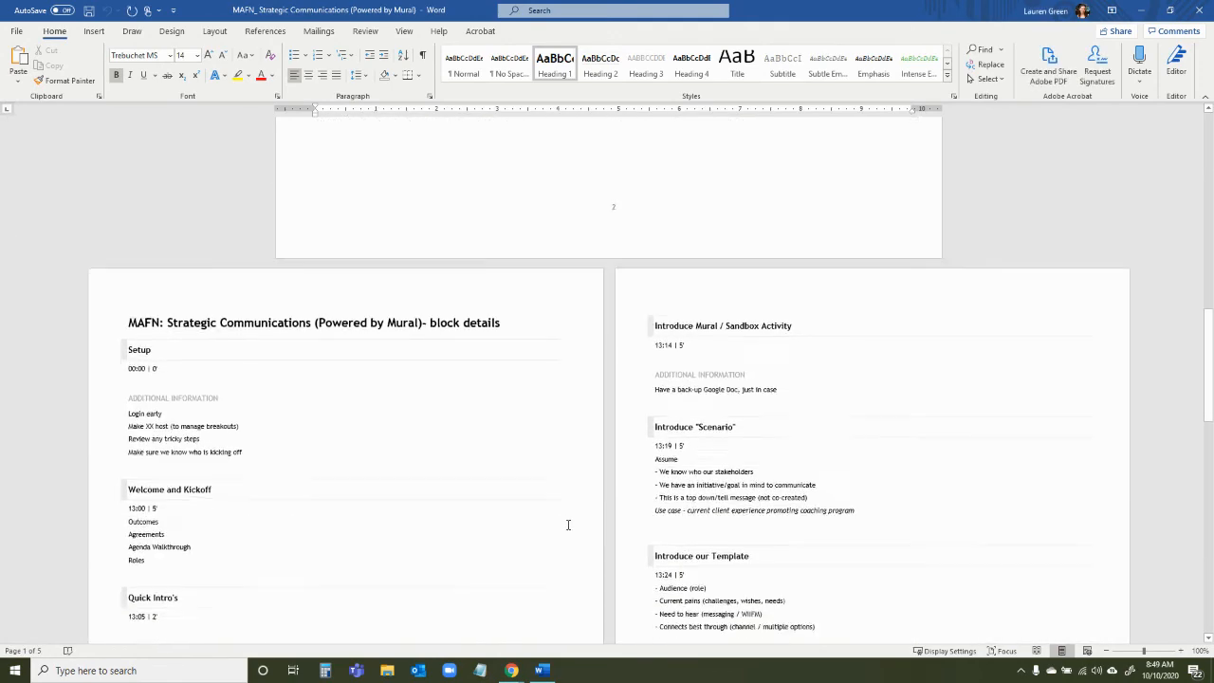
scroll(568, 525, down, 5)
scroll(320, 331, up, 3)
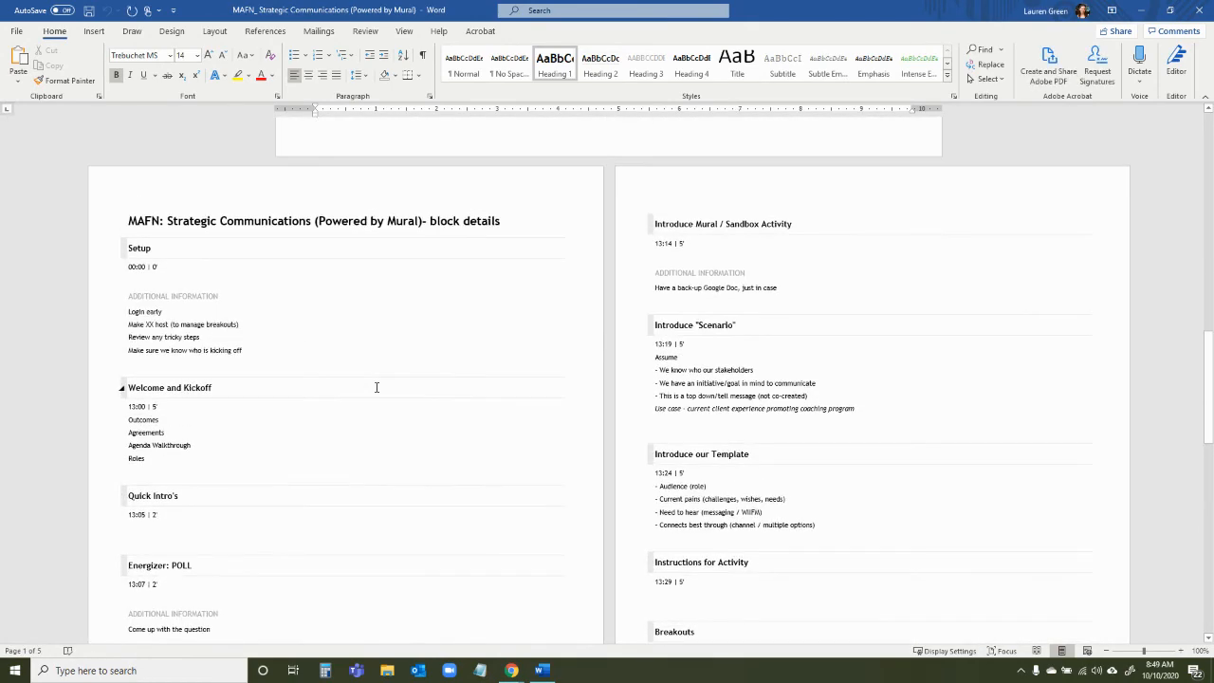
click(190, 368)
key(BackSpace)
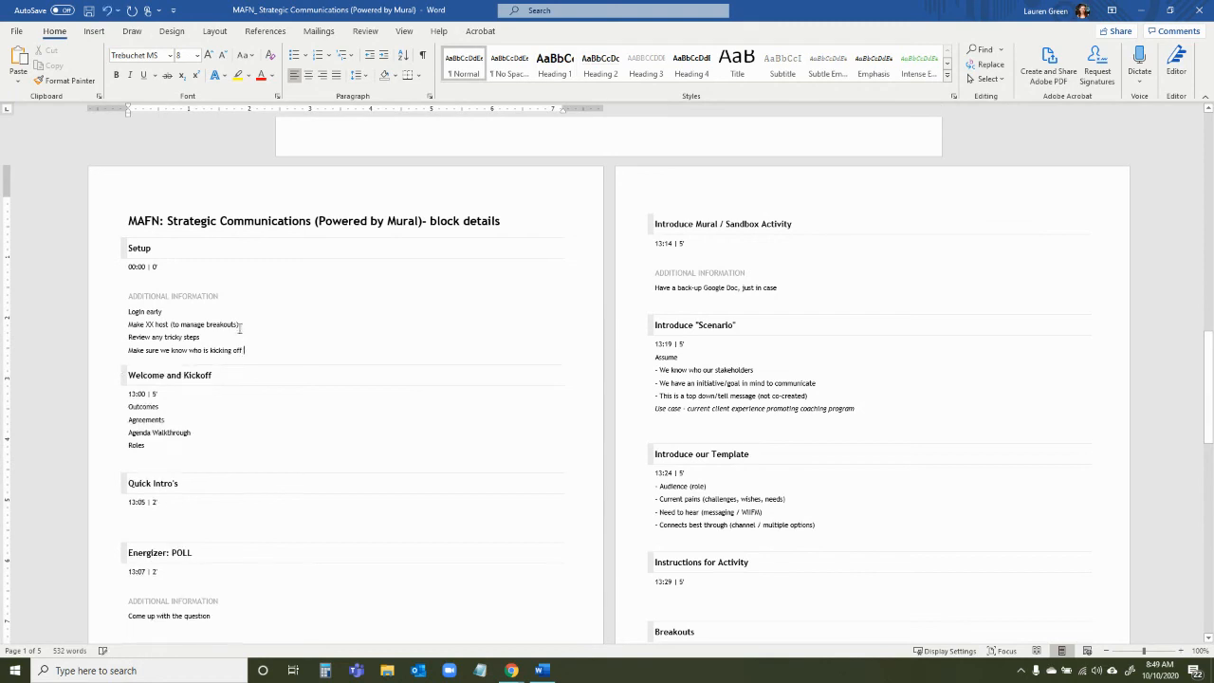
click(222, 282)
key(BackSpace)
key(BackSpace)
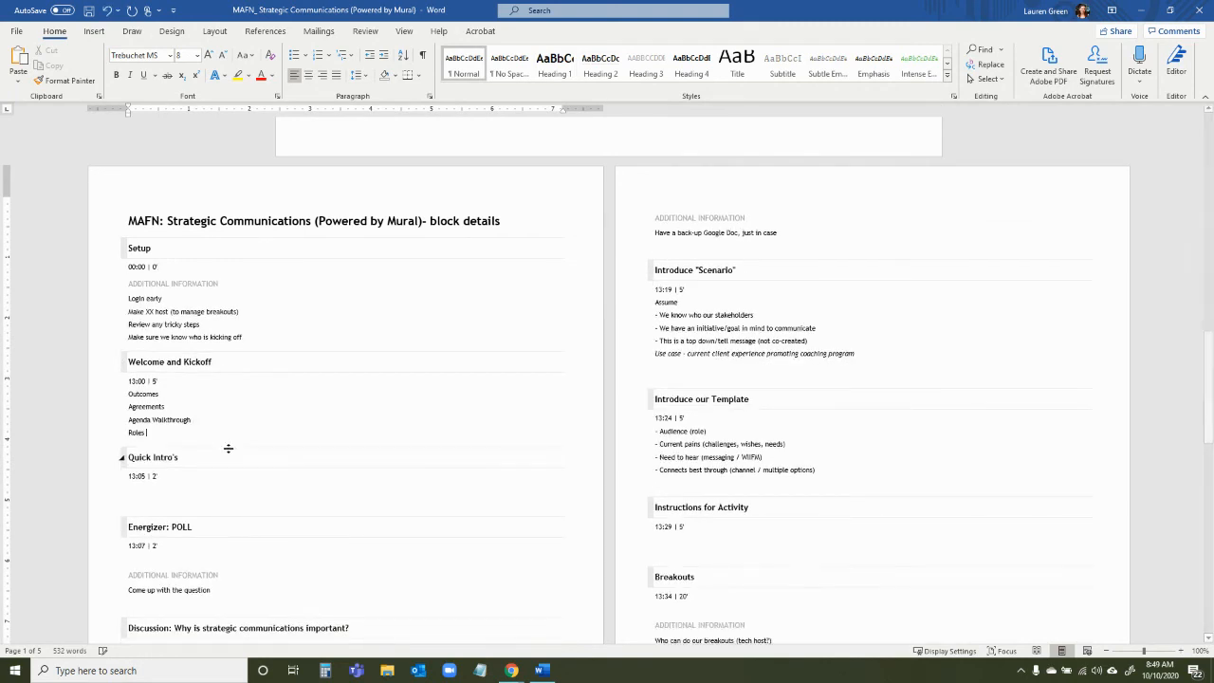
click(224, 509)
key(BackSpace)
key(BackSpace)
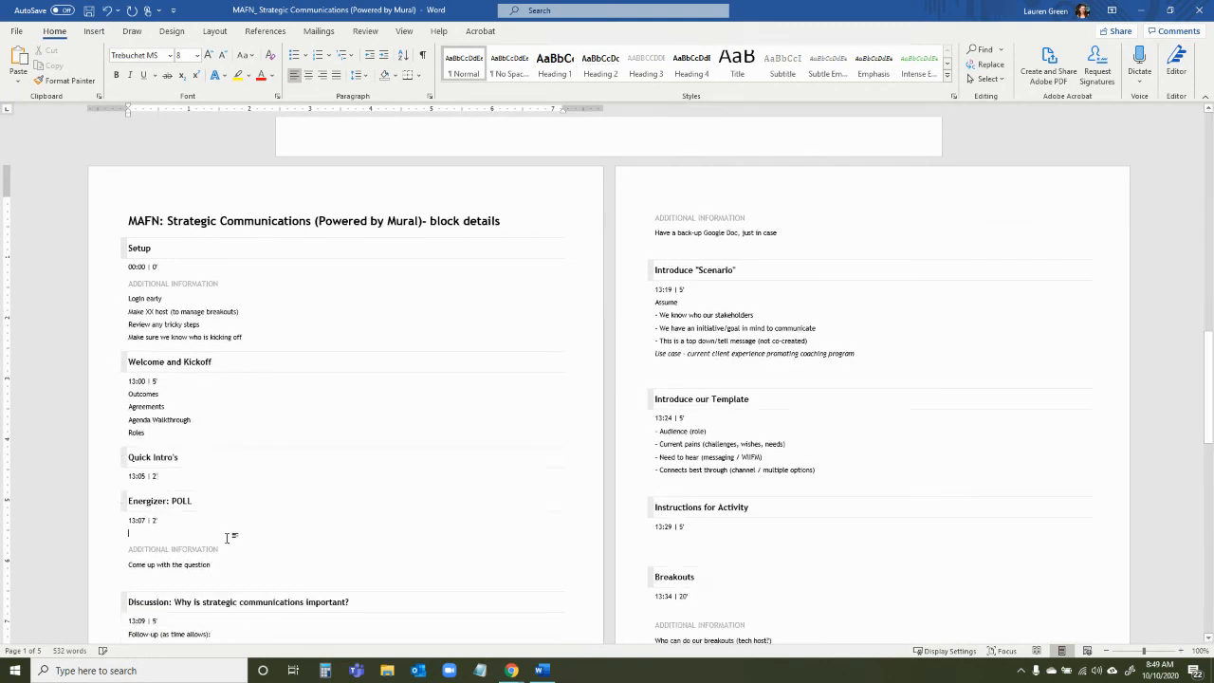
Remove the surplus blank lines in the "Energizer: POLL", "Discussion: Why is strategic communications important?" and "Instructions for Activity" blocks
click(228, 536)
key(BackSpace)
click(228, 569)
key(BackSpace)
scroll(340, 559, down, 1)
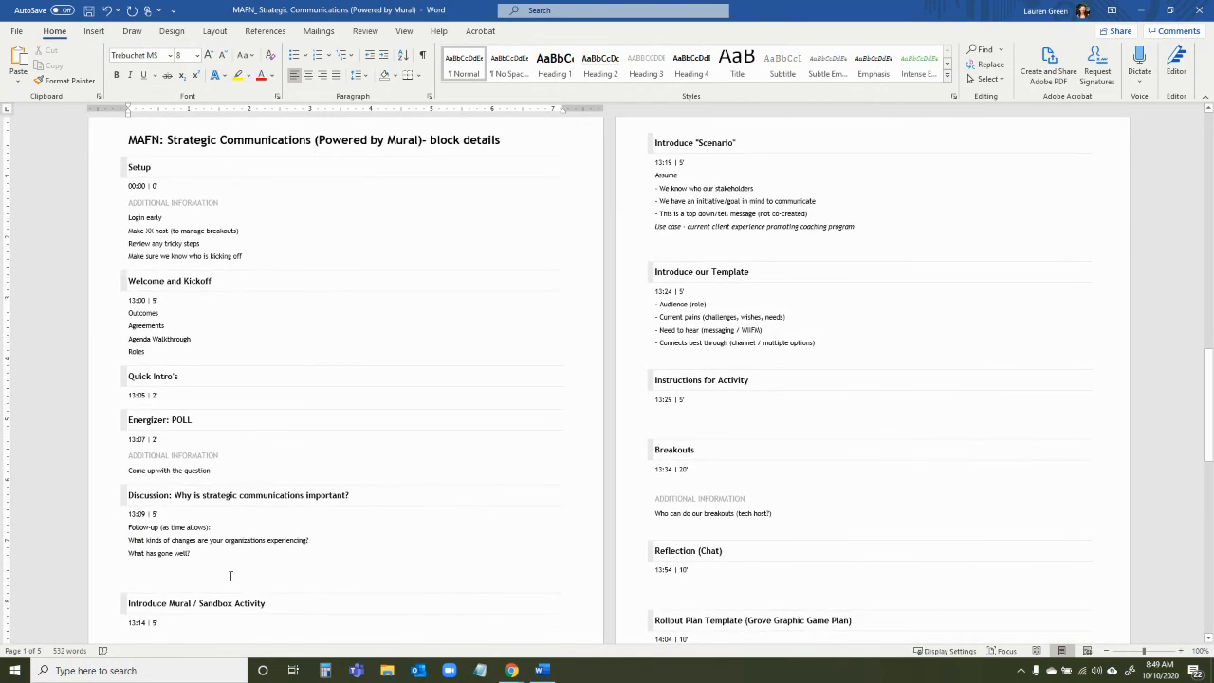
click(232, 569)
key(BackSpace)
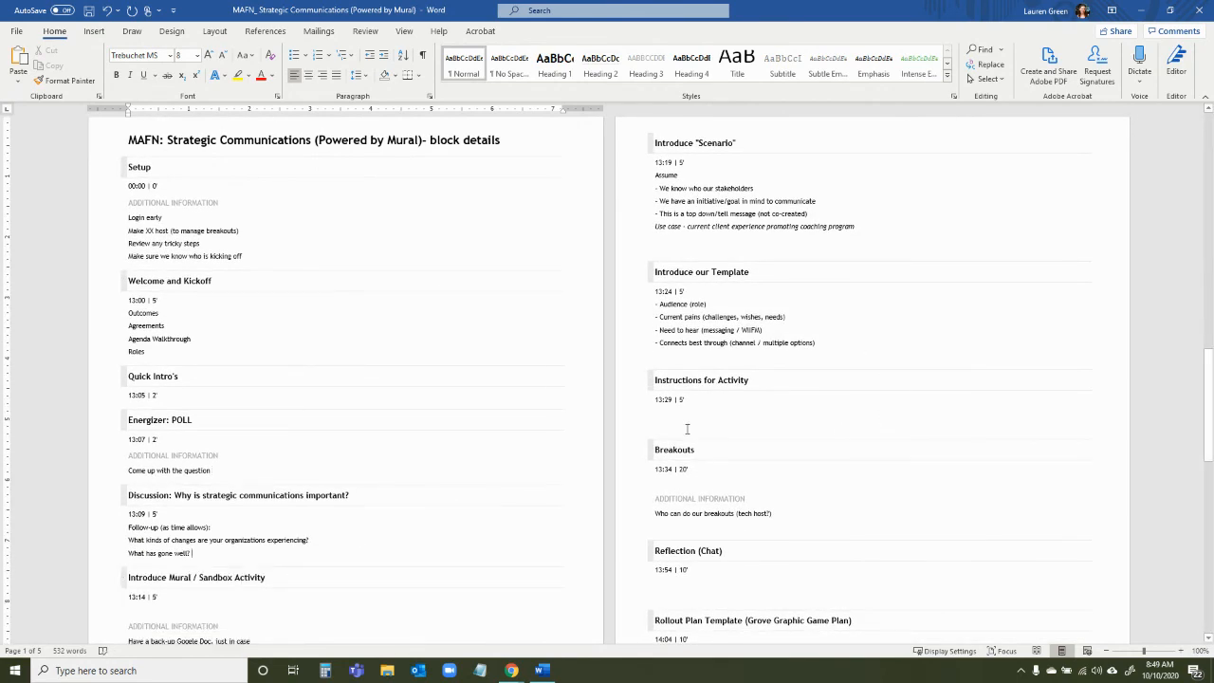
click(687, 429)
key(BackSpace)
key(BackSpace)
Enlarge all block details text from the Setup heading to the document's end, bringing the body text to 10 pt
click(156, 186)
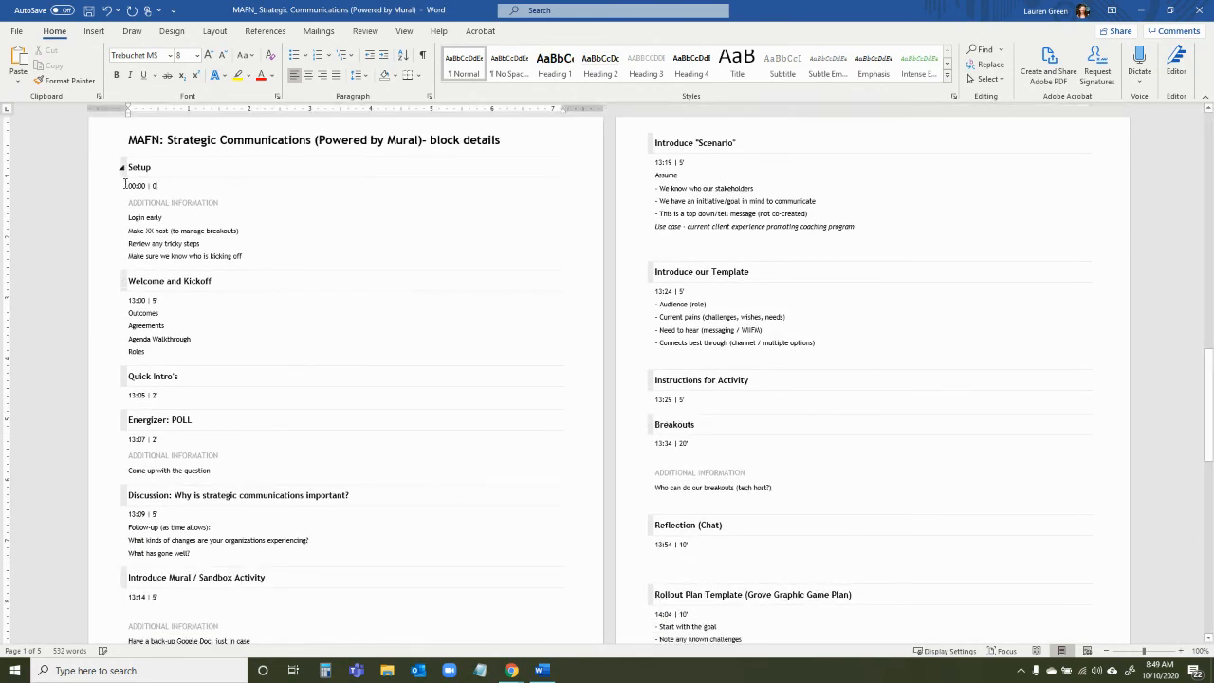
drag(129, 165, 861, 645)
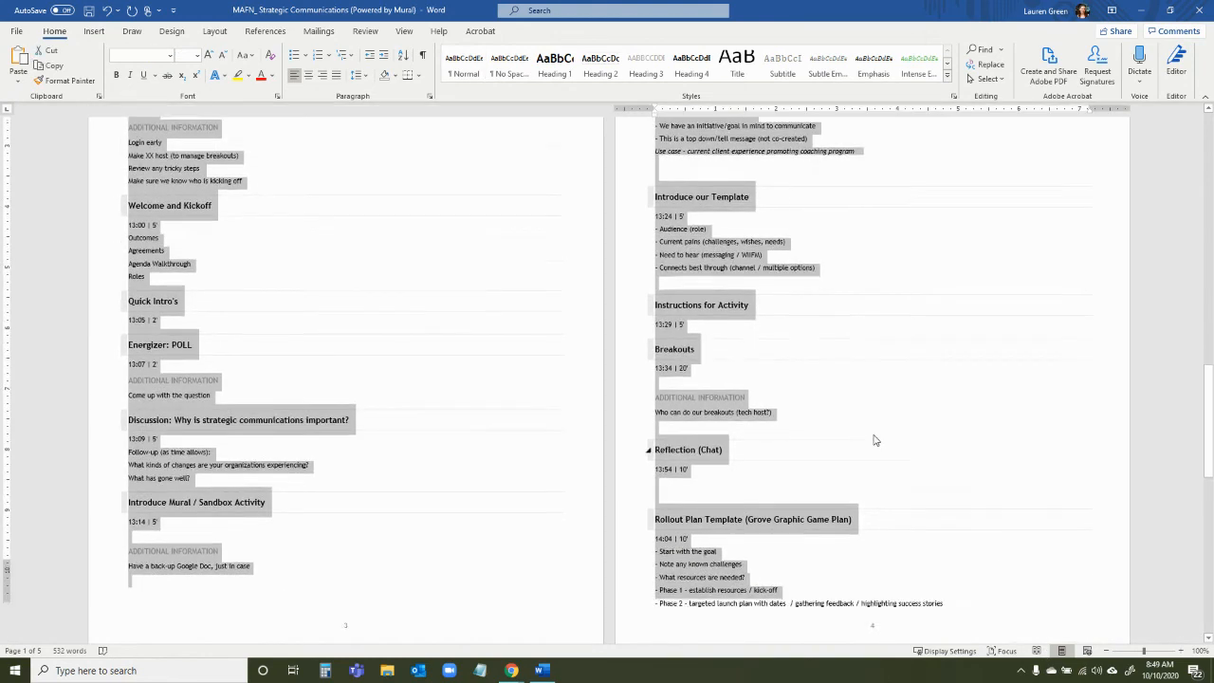
scroll(877, 446, down, 10)
scroll(885, 461, down, 5)
shift+click(680, 477)
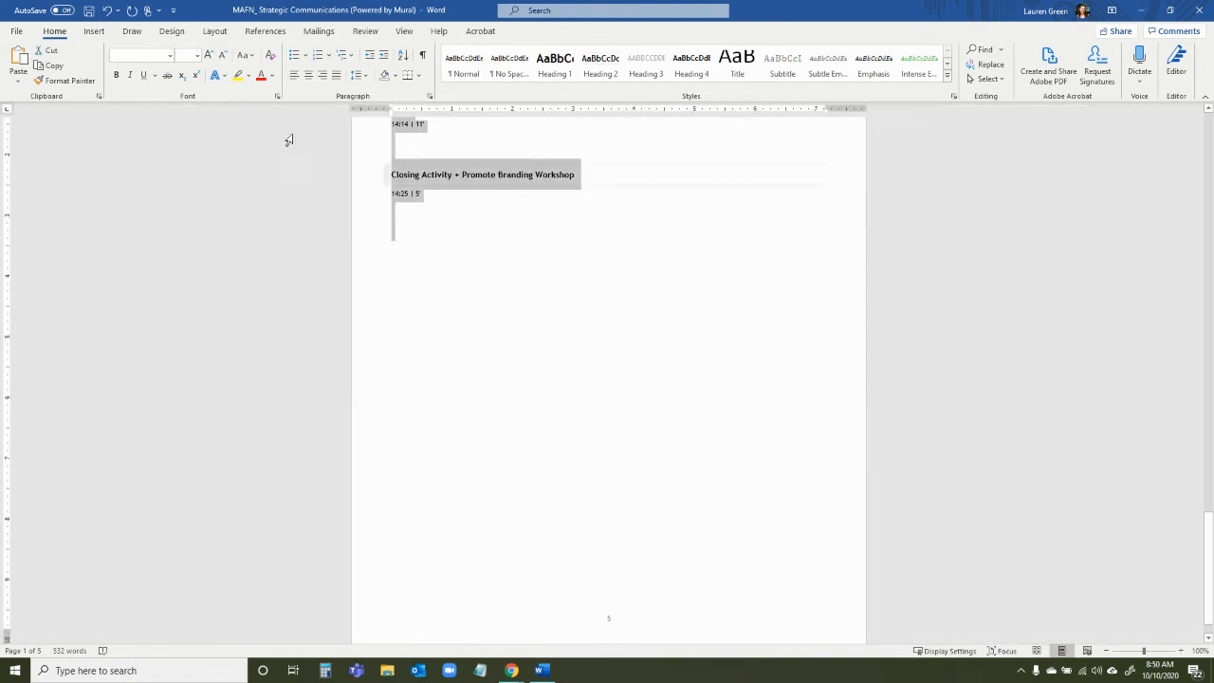
click(210, 55)
scroll(466, 222, up, 2)
click(604, 449)
scroll(635, 450, up, 5)
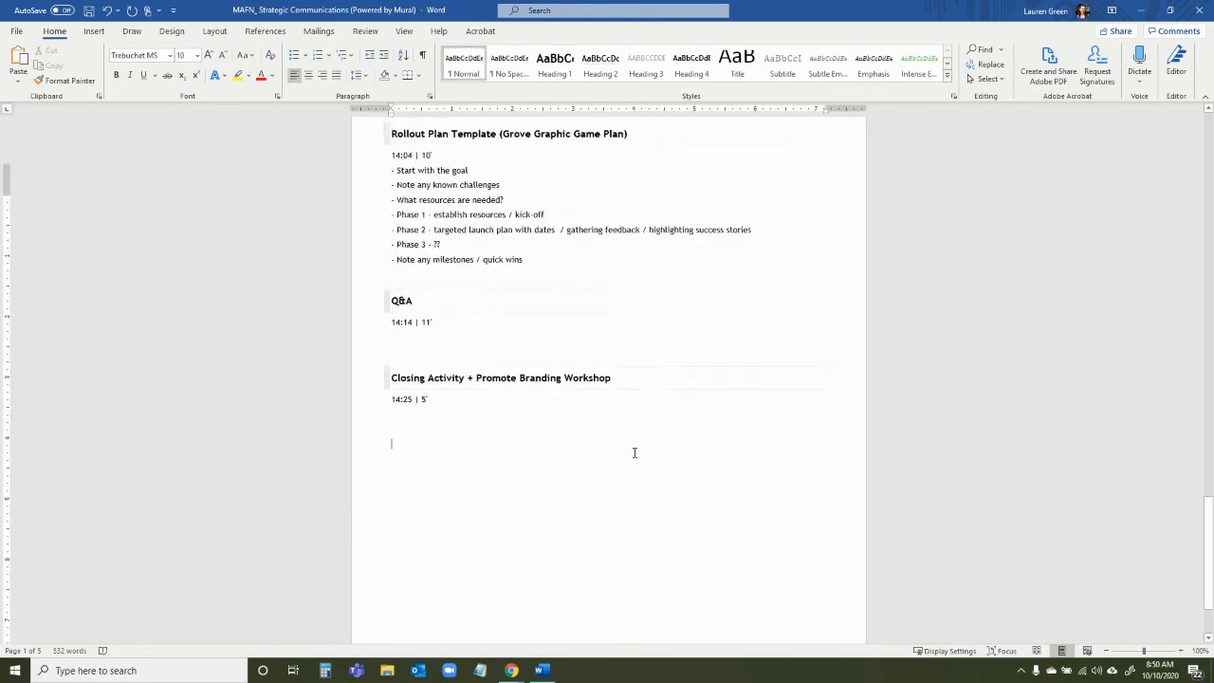
scroll(632, 459, up, 10)
scroll(660, 491, down, 2)
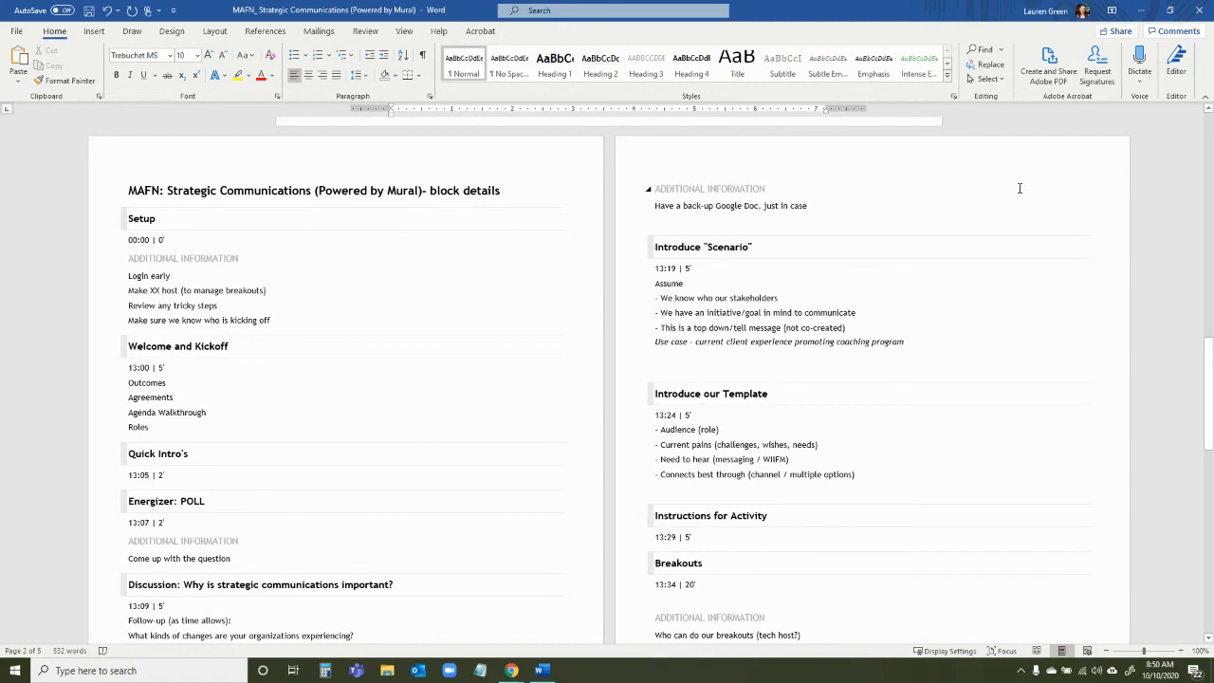
Switch back to SessionLab and fill the "Welcome and Kickoff" instructions with the lines "[SLIDE] OAARs", "Outcome", "Agreements", "Agenda" and "Roles"
click(1141, 10)
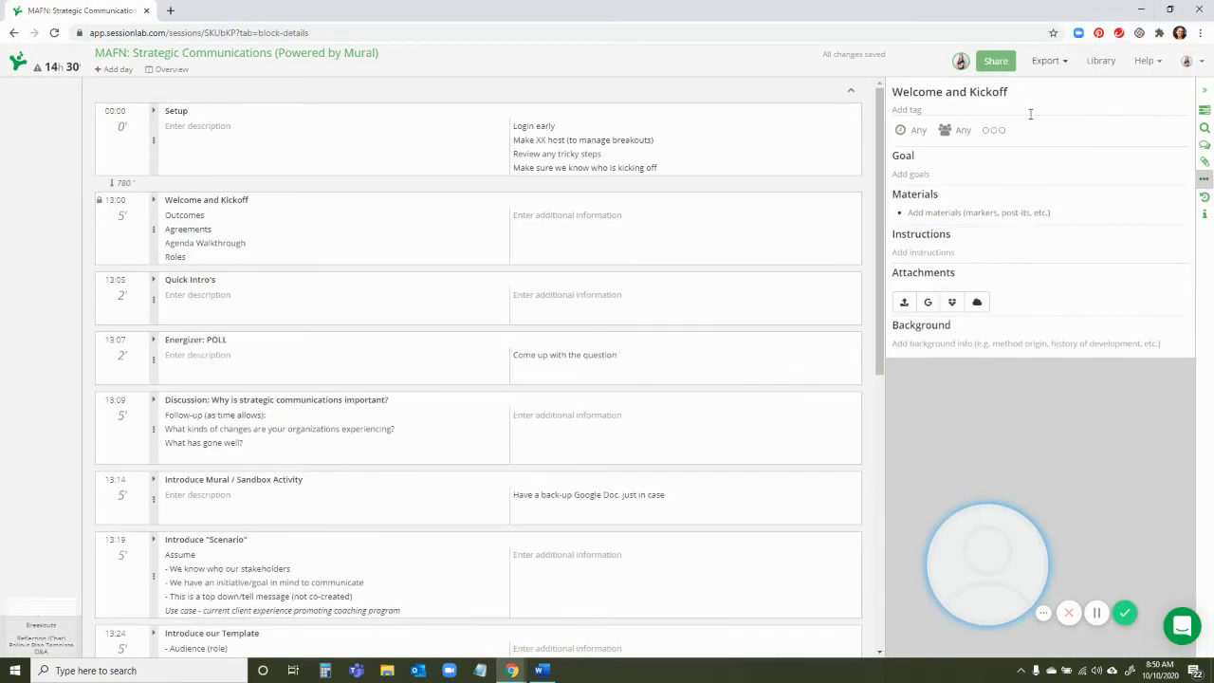
click(987, 255)
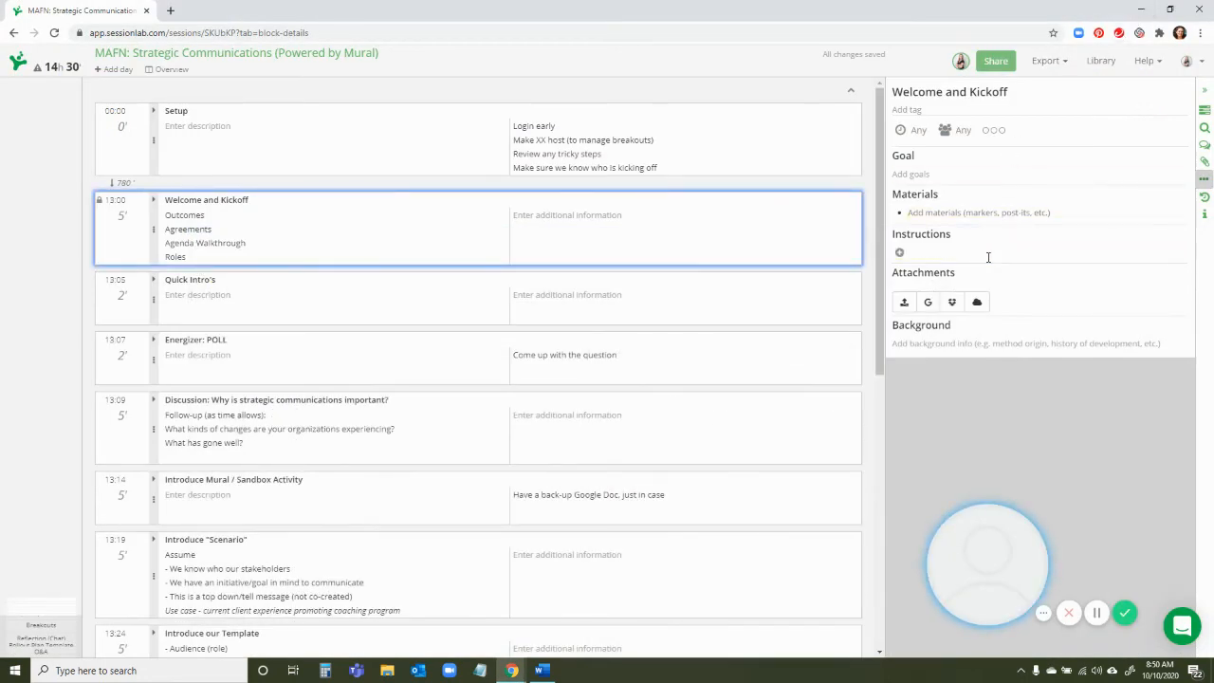
text([SL)
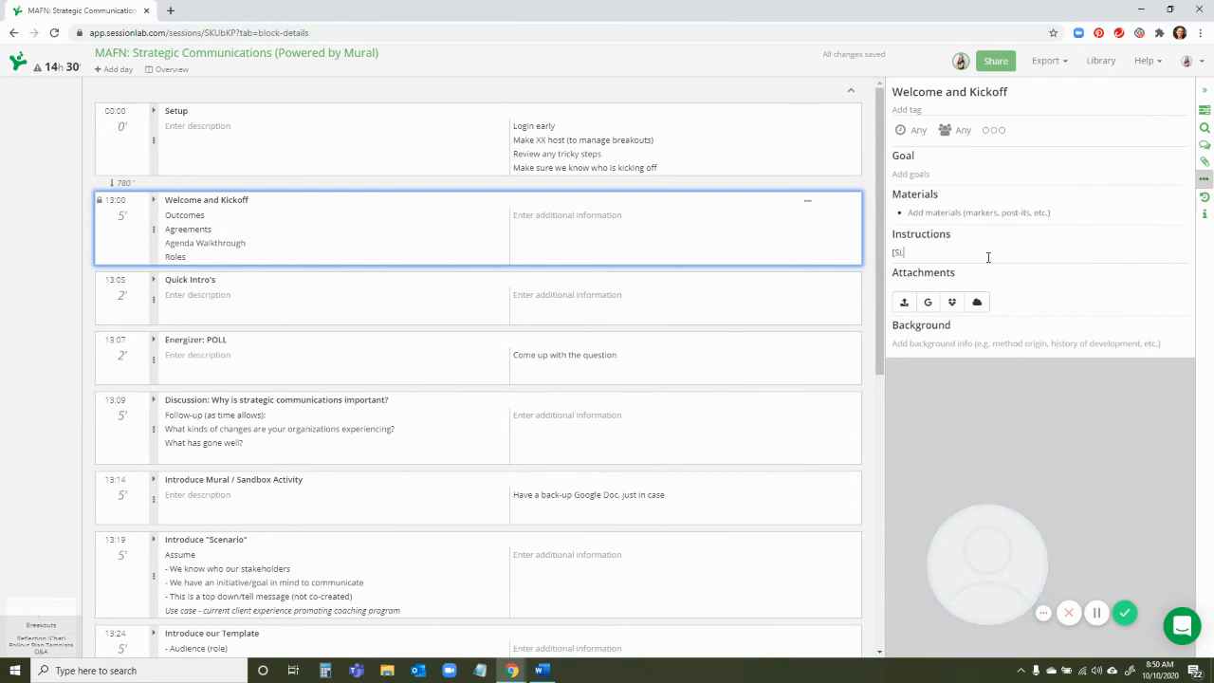
text(IDE])
key(BackSpace)
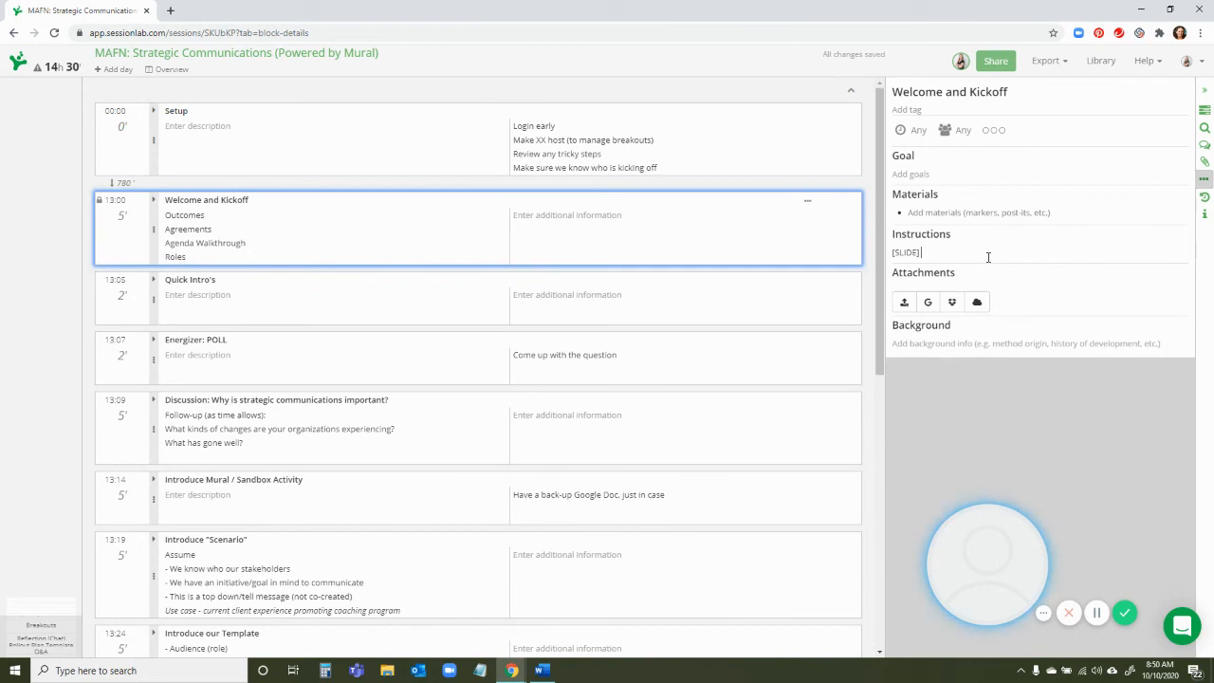
text(OAARs)
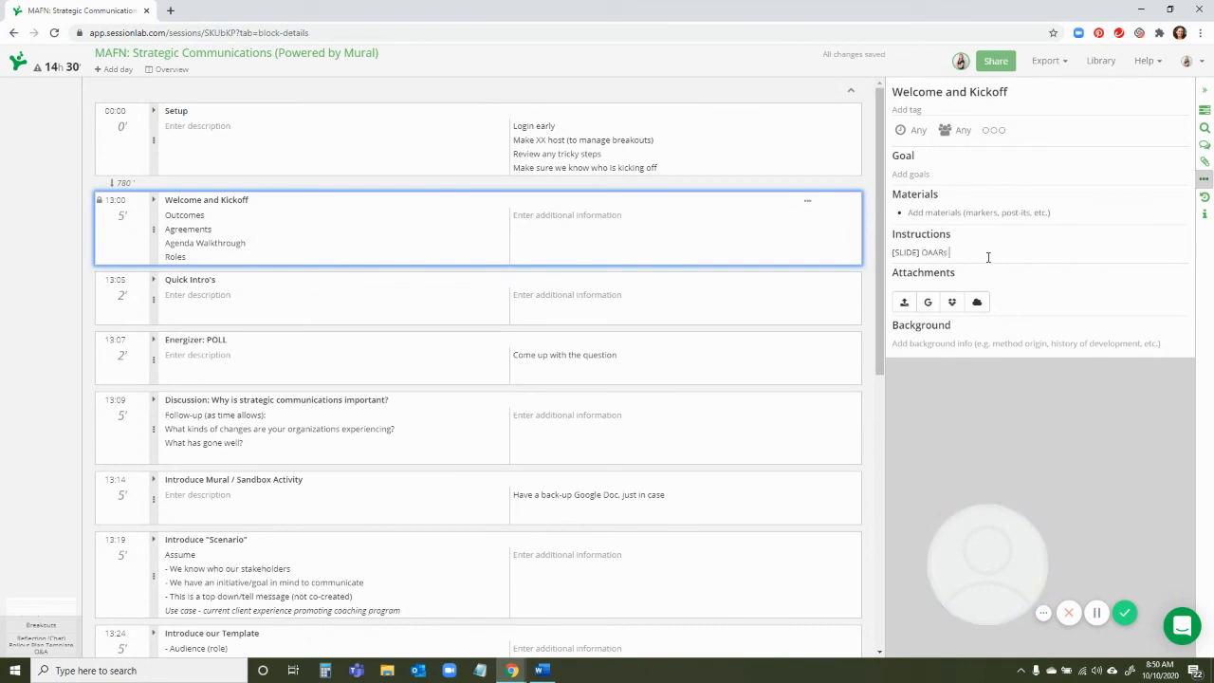
key(Return)
text(Outcome)
key(Return)
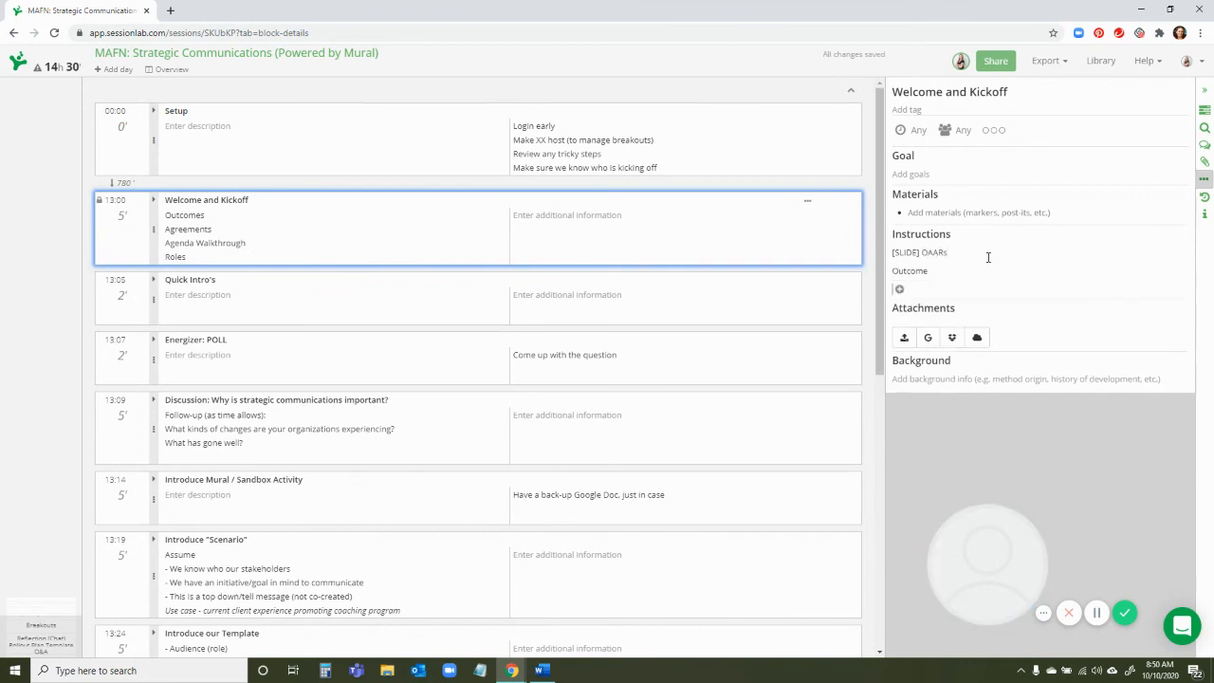
text(Agreement)
key(Return)
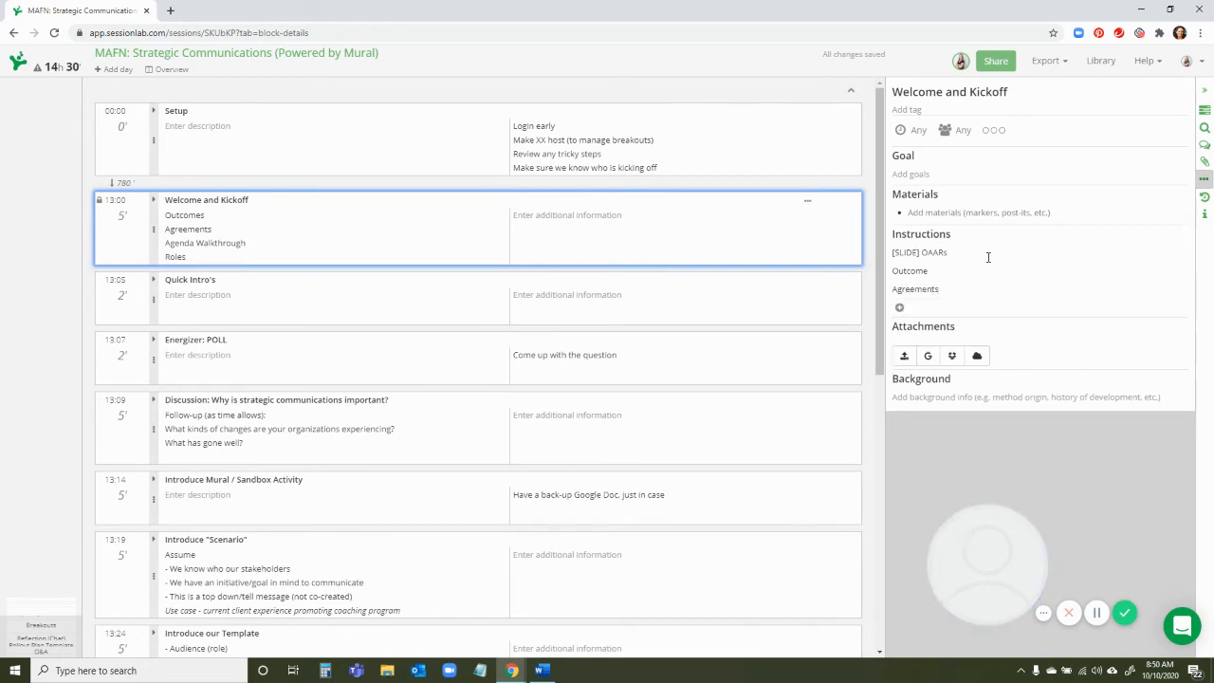
text(Agenda)
key(Return)
text(Roles)
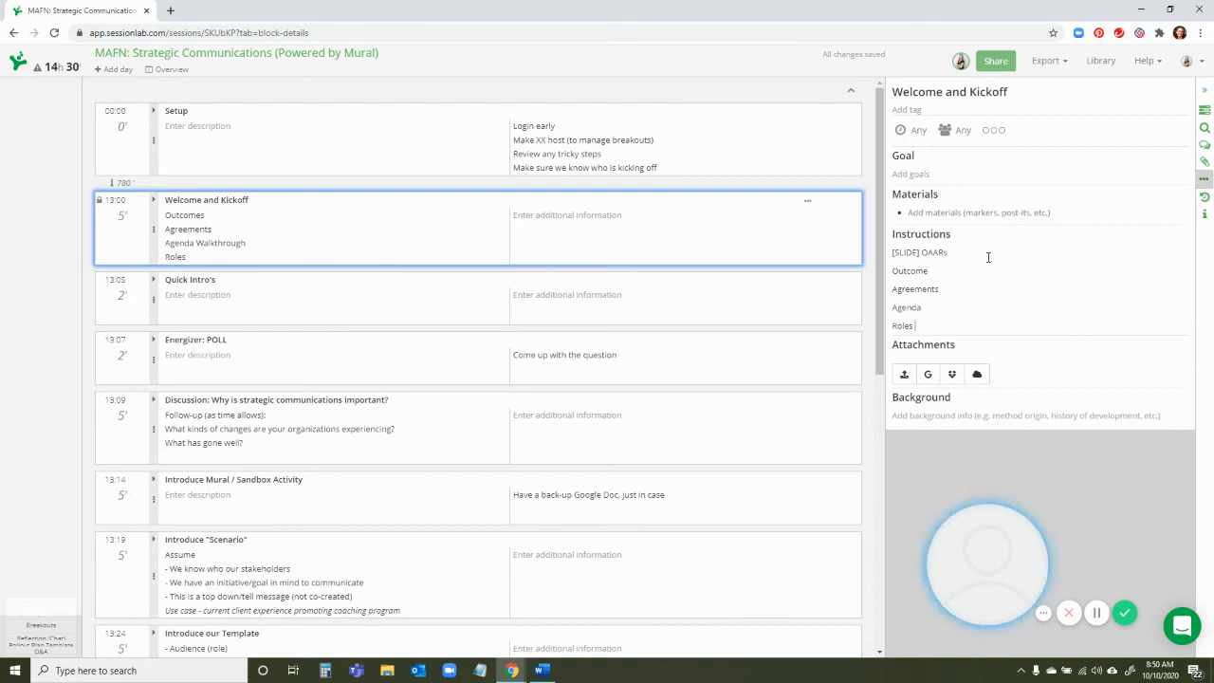
Make the "[SLIDE]" tag in the "Welcome and Kickoff" instructions bold
drag(921, 252, 881, 262)
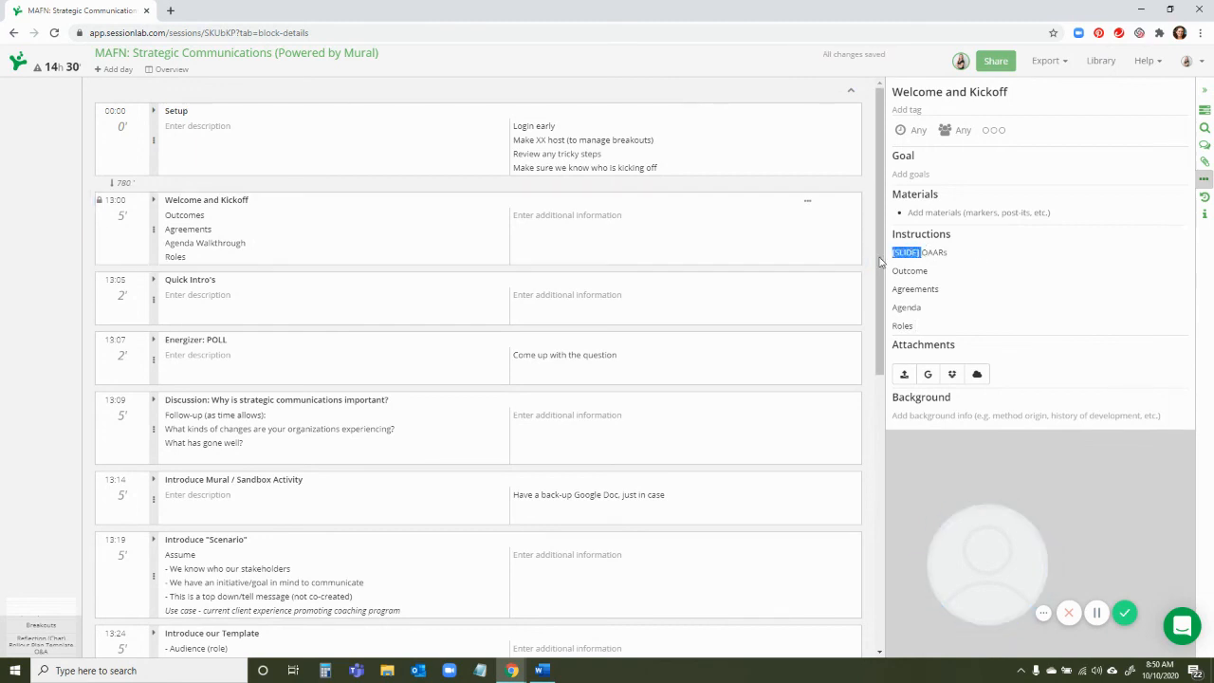
key(ctrl+b)
click(968, 287)
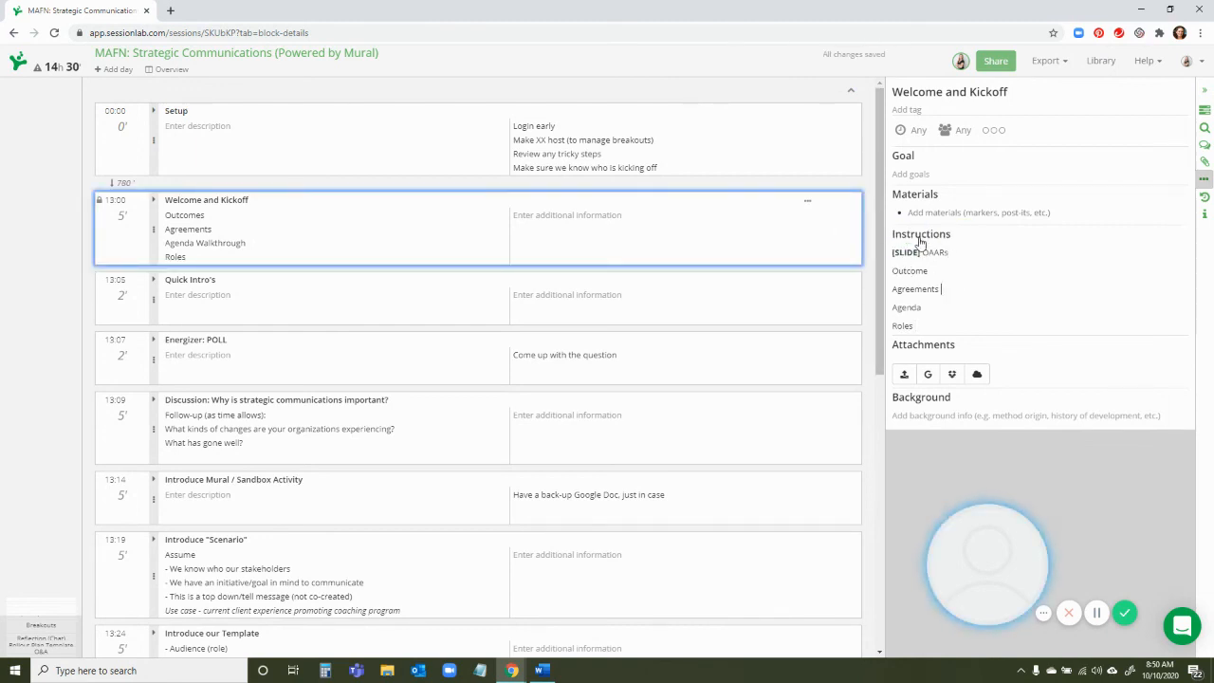
Switch to the Word document, highlight "Agenda Walkthrough" and "Roles" under "Welcome and Kickoff" in yellow, and return to SessionLab
click(542, 670)
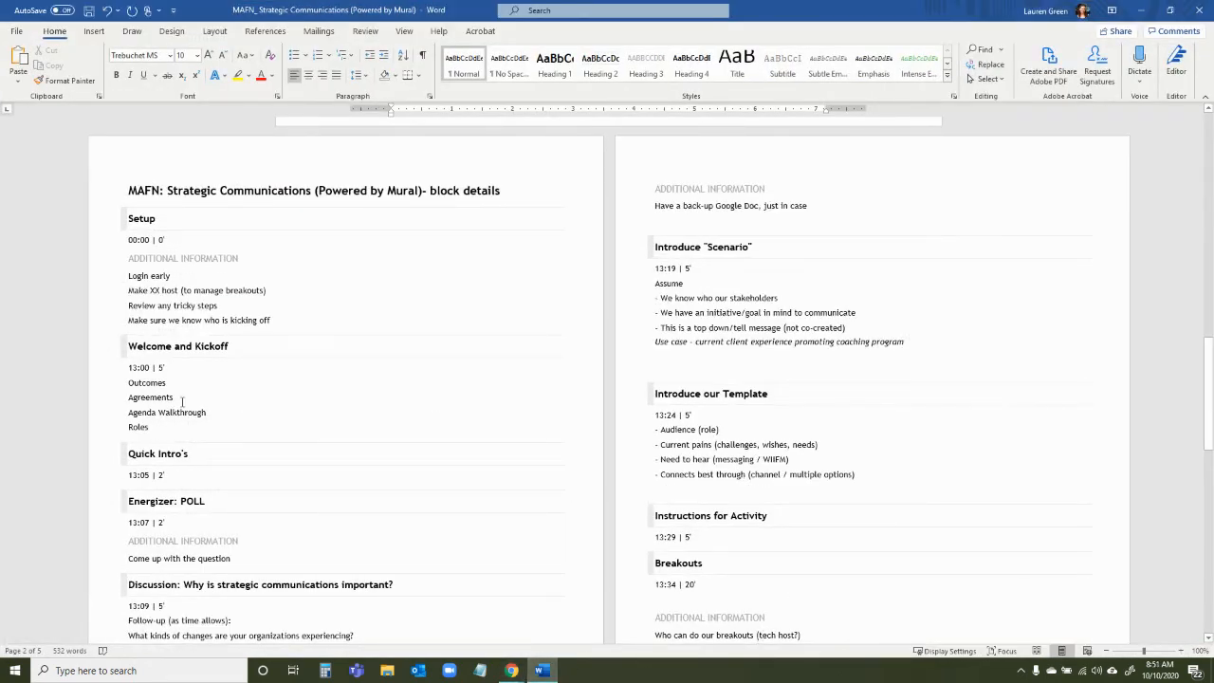
drag(130, 411, 150, 429)
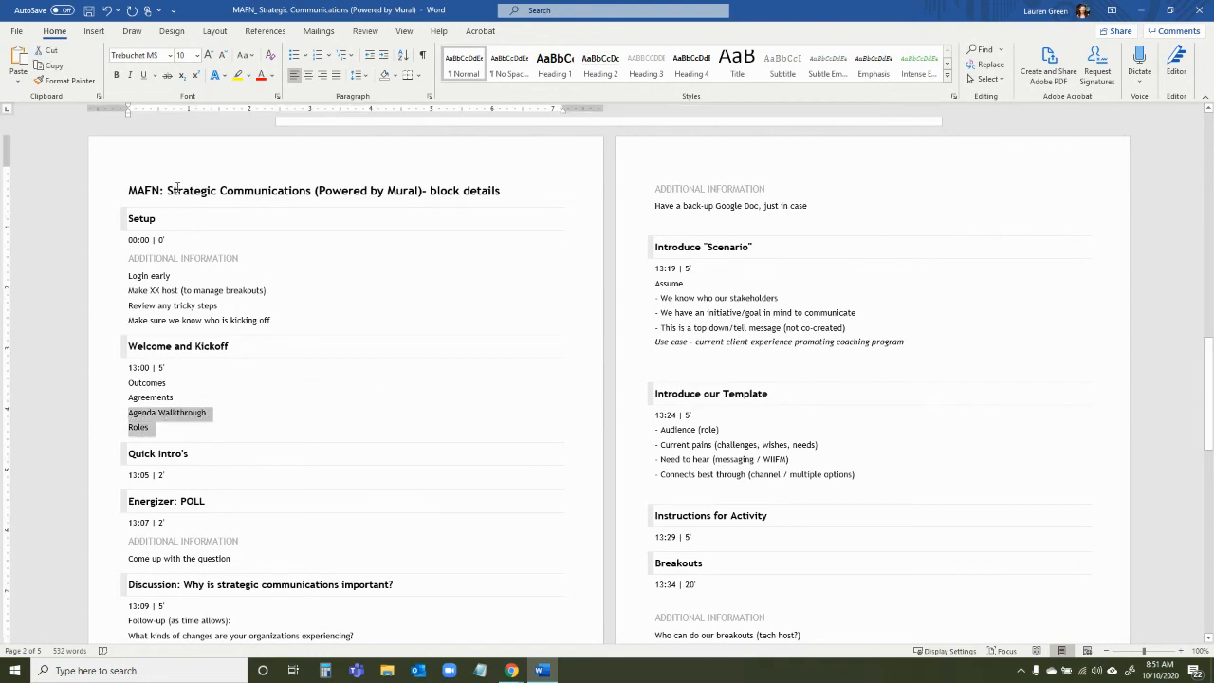
key(ctrl+alt+h)
click(380, 338)
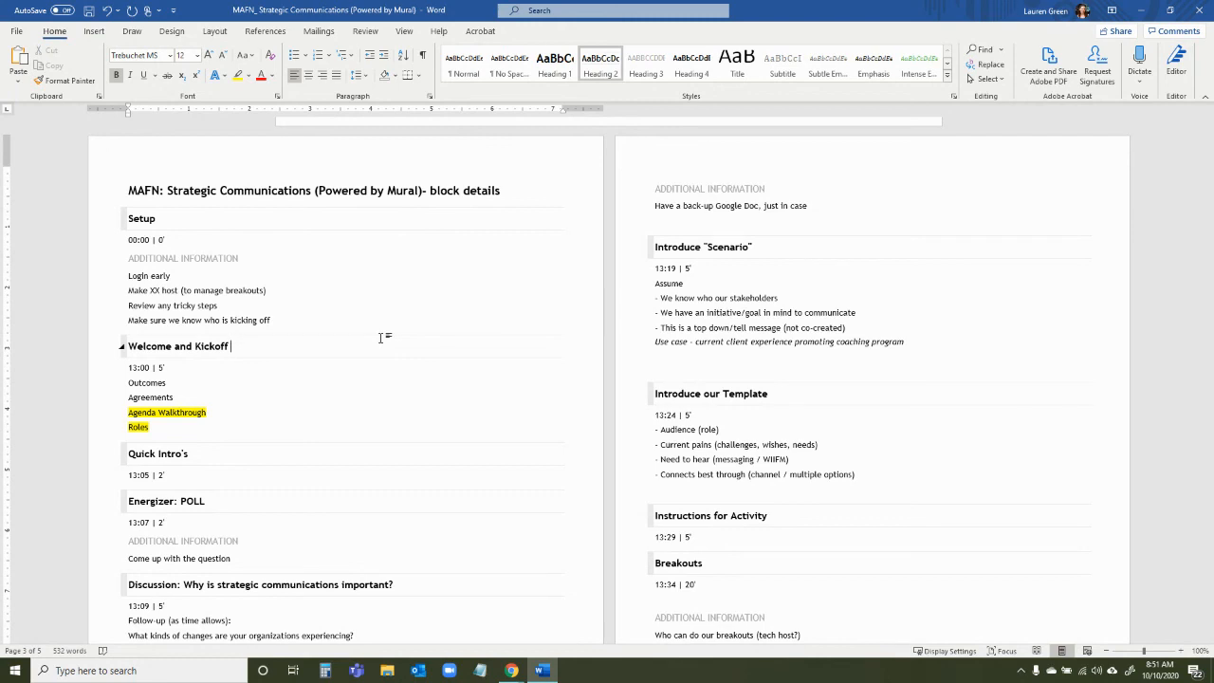
click(1142, 11)
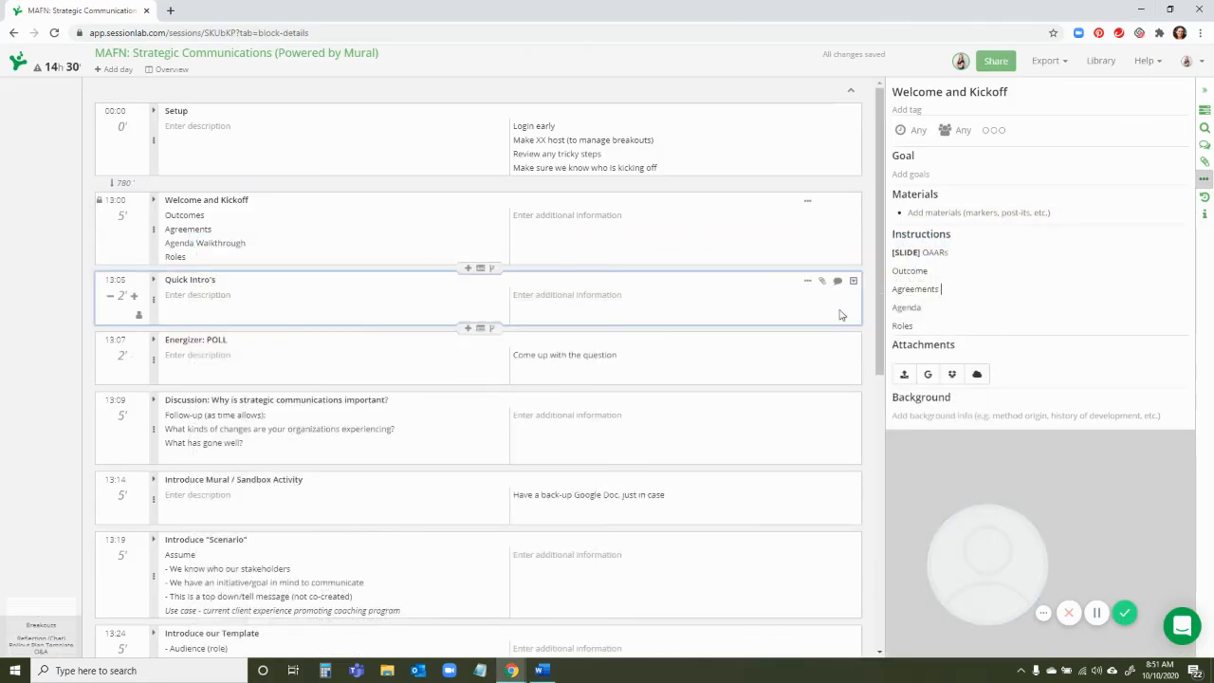
click(943, 285)
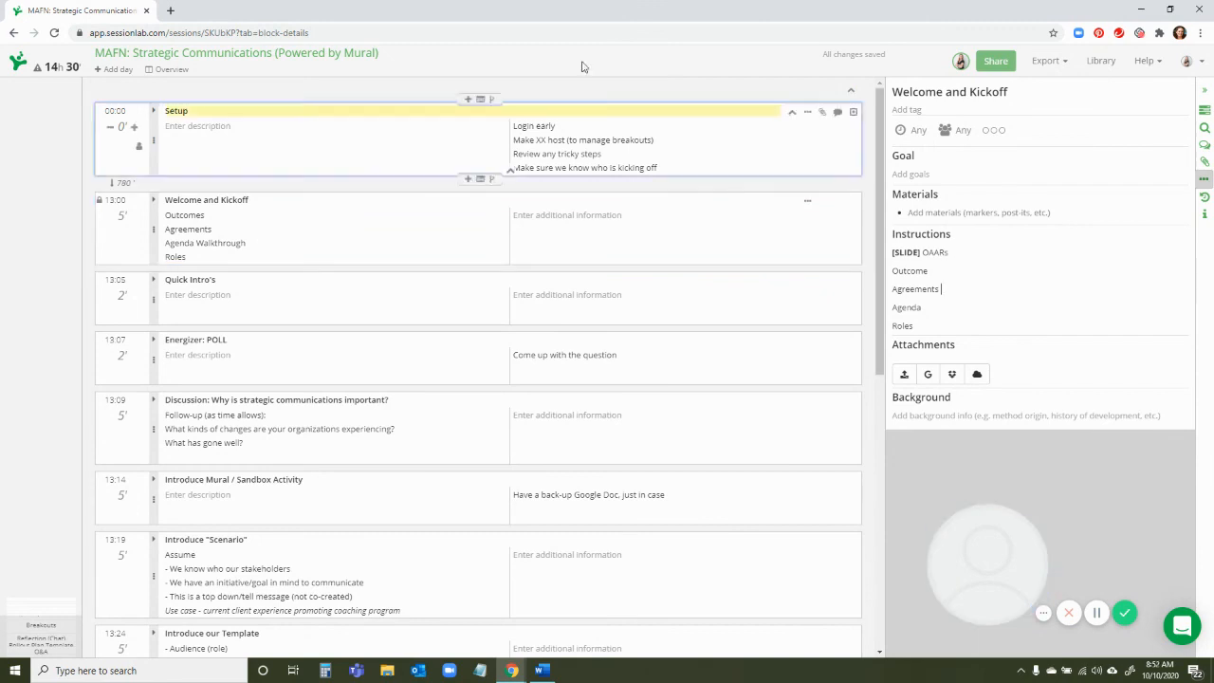
Extend the session title to "MAFN: Strategic Communications (Powered by Mural) - October 16 & November 6"
click(447, 61)
text(- Oc)
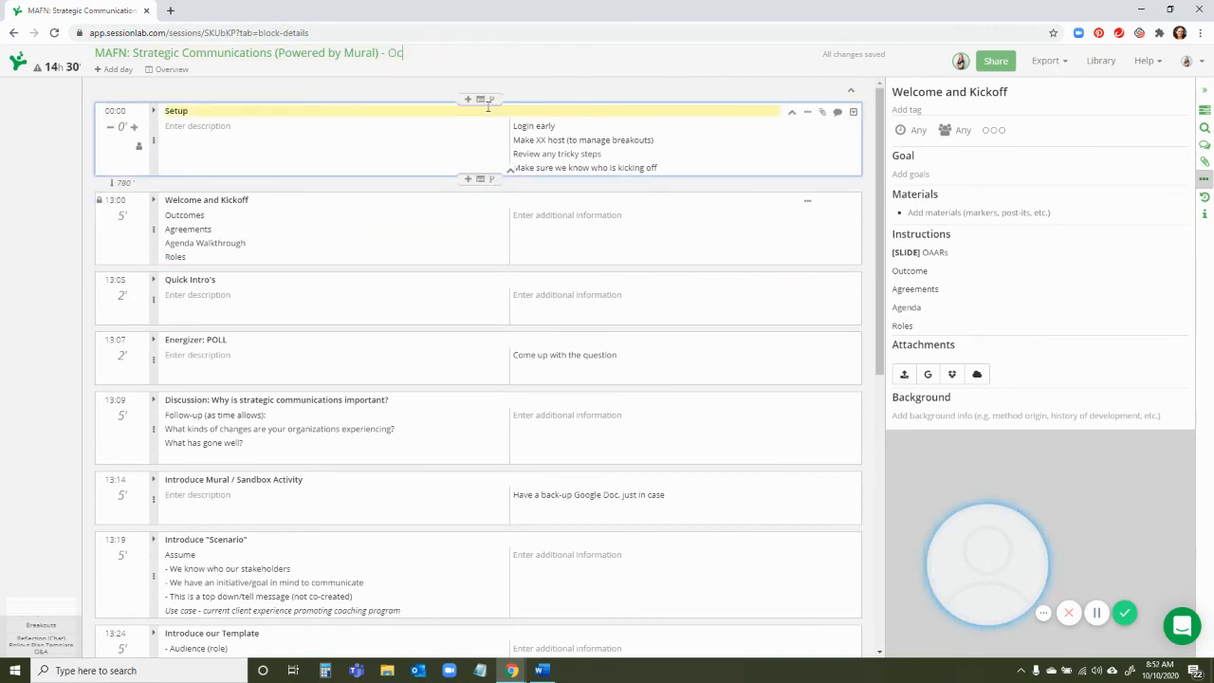
text(tober 16 & ove)
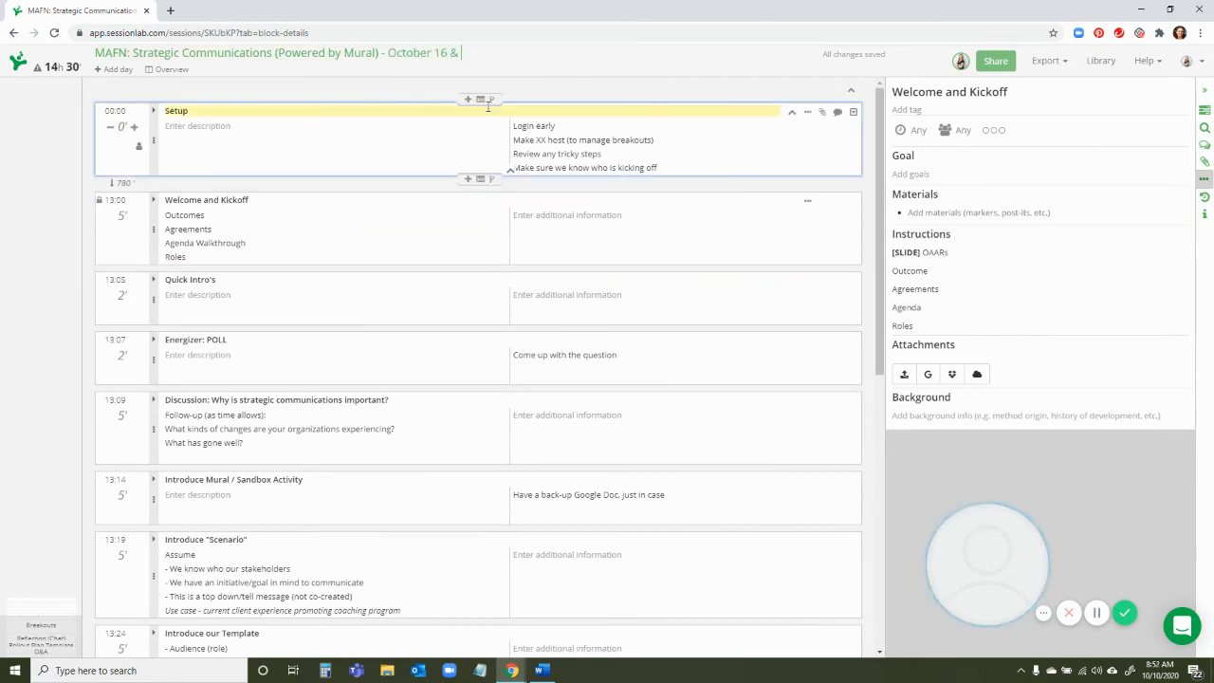
key(BackSpace)
key(BackSpace)
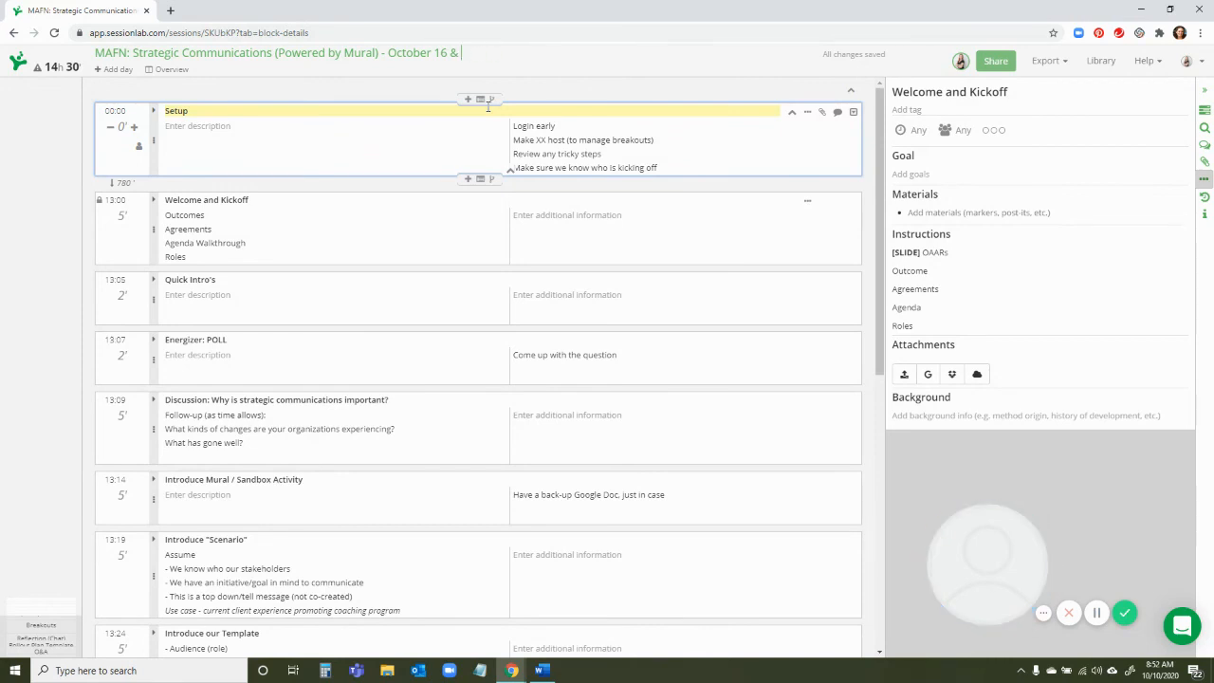
text(November 6)
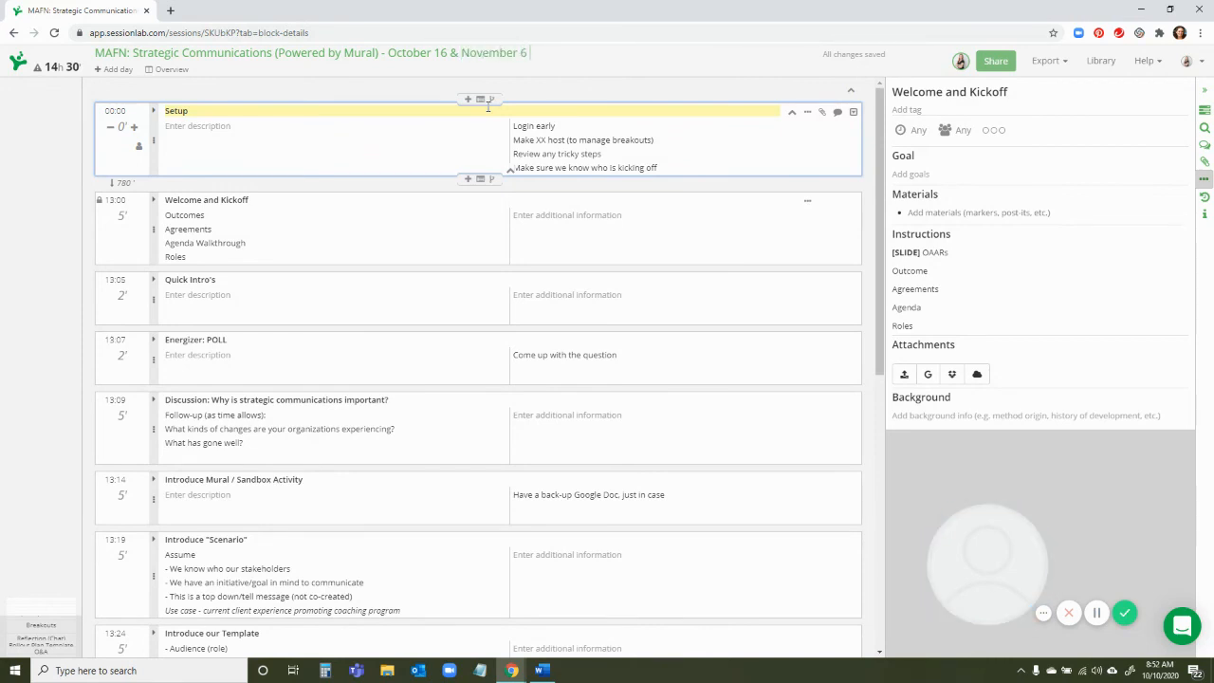